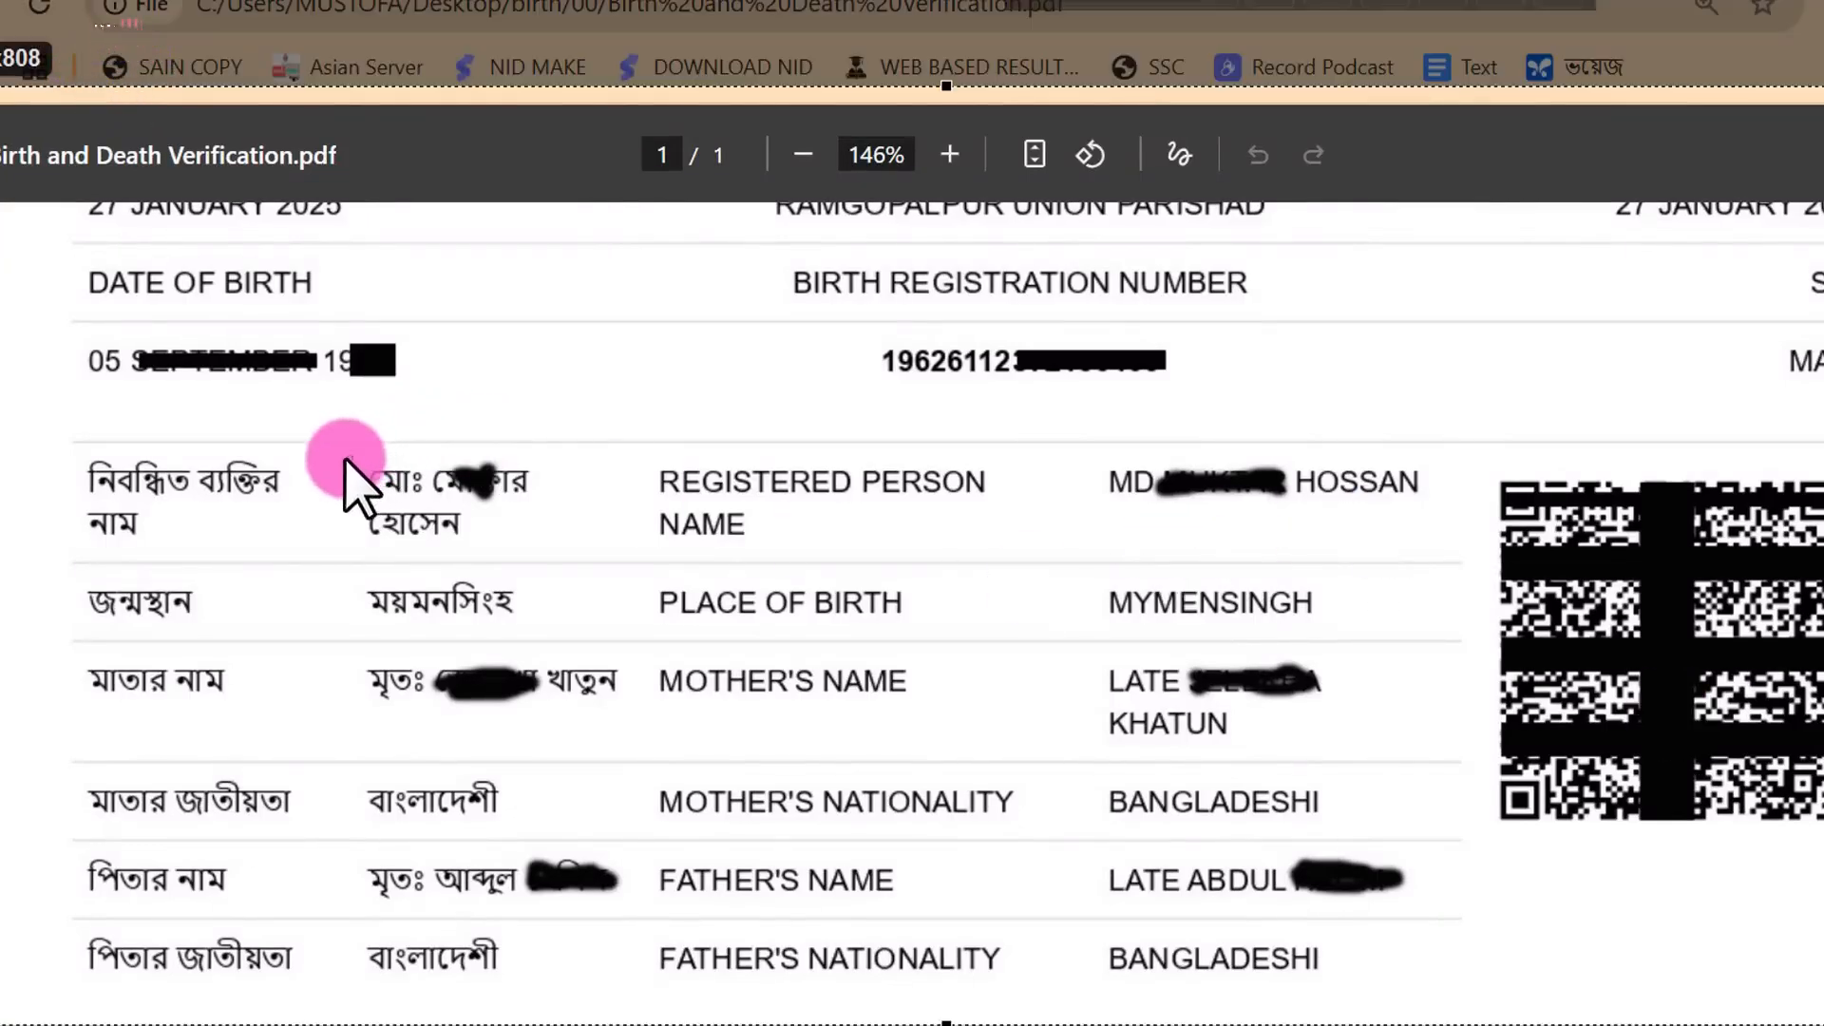
- Mark the registered person's name and both parents' names in Bangla and English with red rectangles on the verification record
left_click_drag(332, 449, 531, 549)
mouse_move(1057, 453)
left_mouse_down()
mouse_move(1282, 521)
mouse_move(1396, 524)
left_mouse_up()
left_click_drag(351, 663, 667, 715)
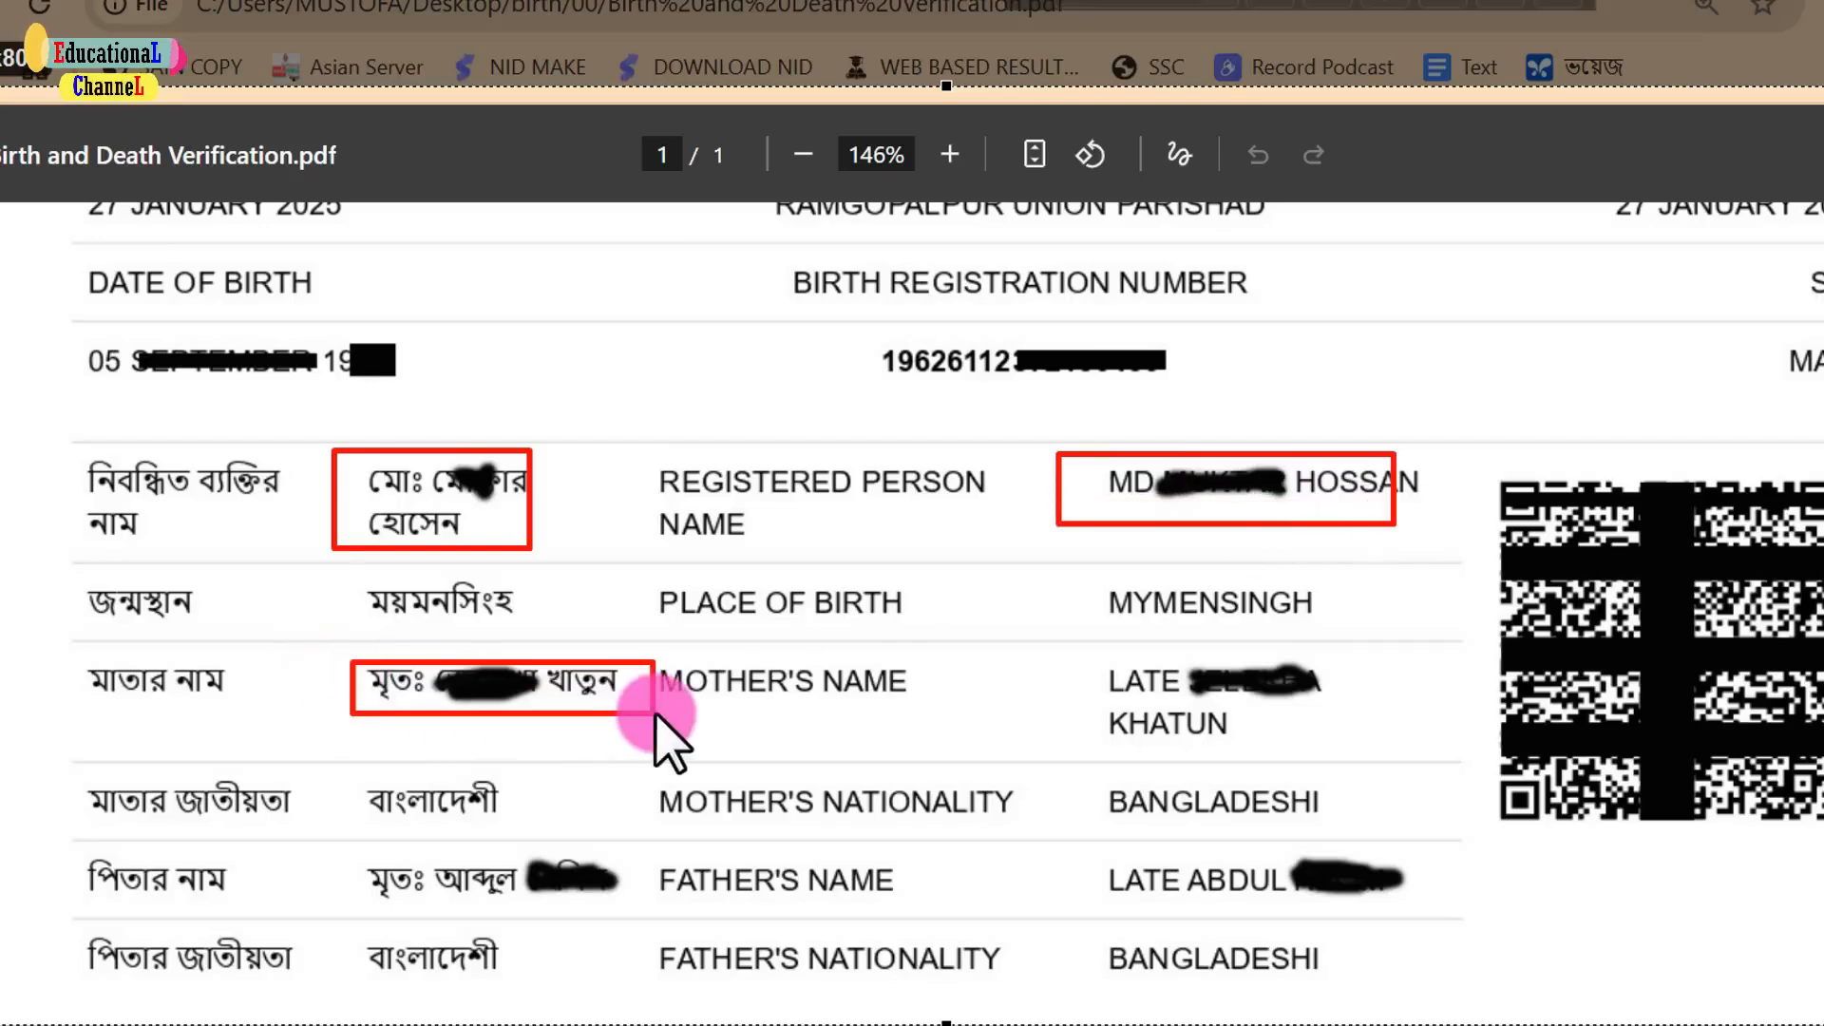
left_click_drag(1088, 662, 1361, 735)
mouse_move(361, 857)
left_mouse_down()
mouse_move(773, 891)
mouse_move(1373, 890)
left_mouse_up()
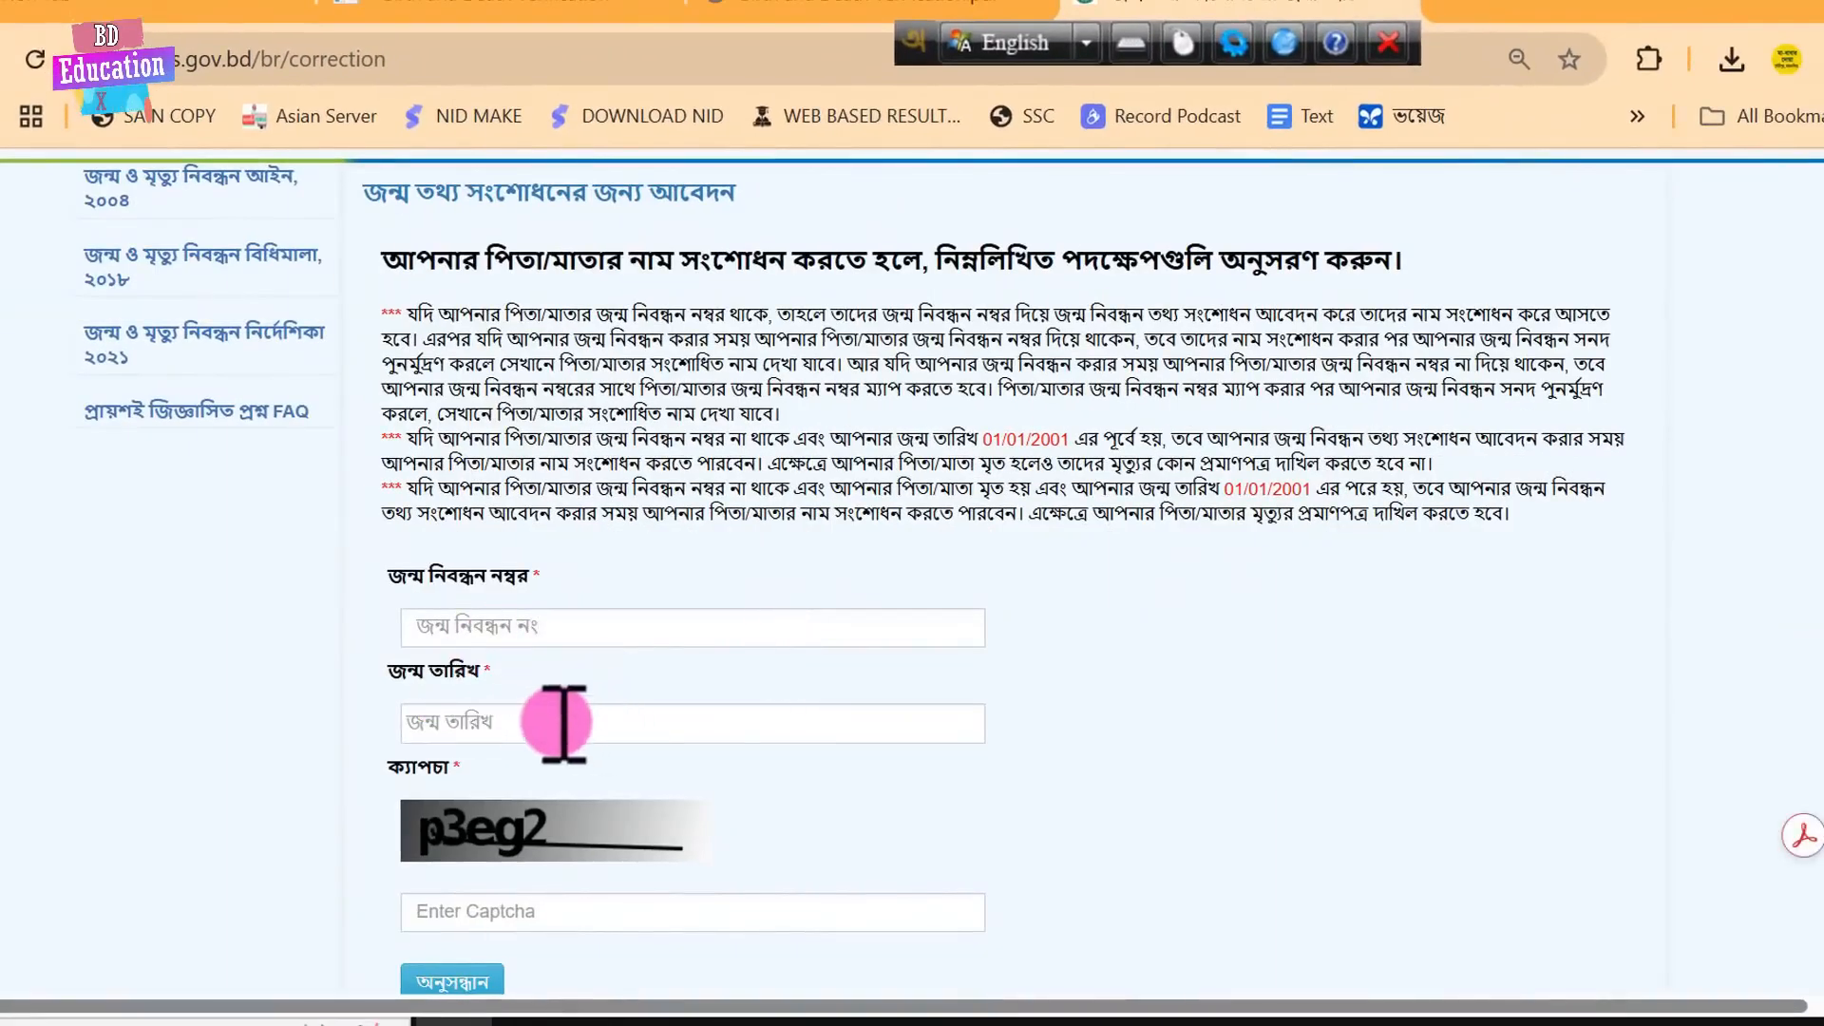
- Review the birth information correction form, the Birth and Death Verification PDF and the birth record verification page
left_click(676, 623)
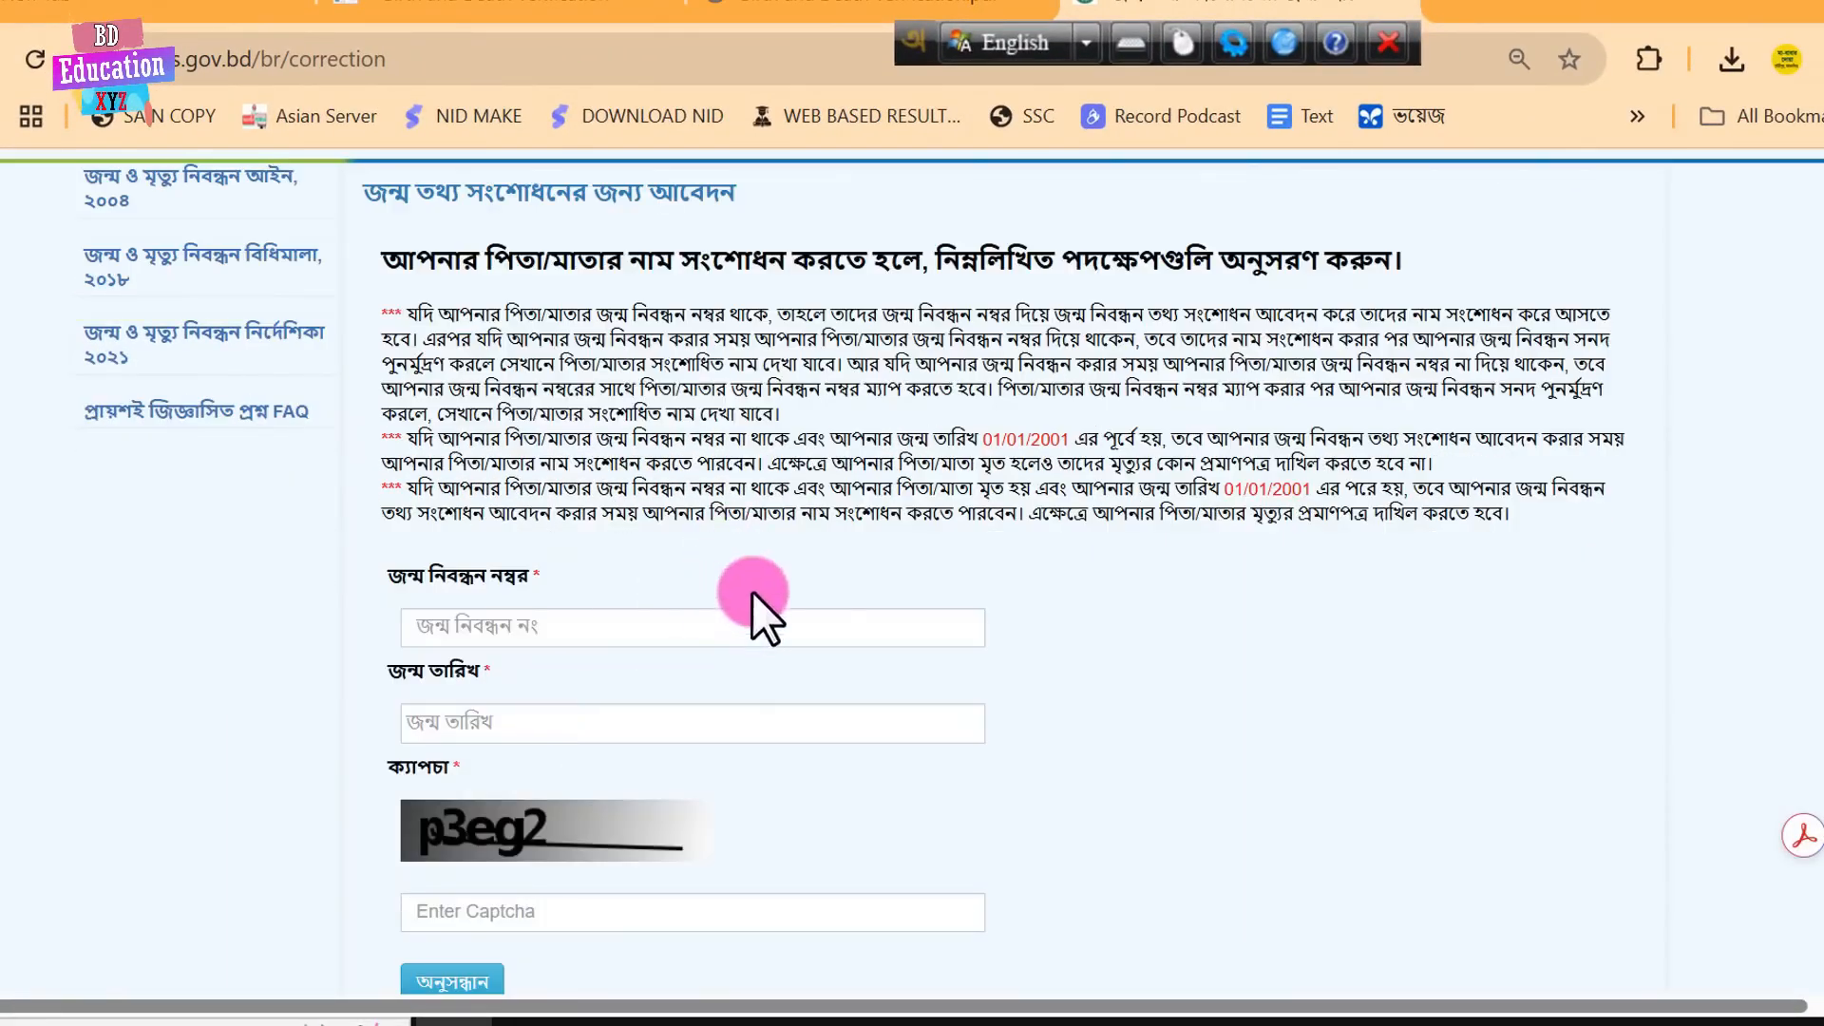
scroll(836, 669, "down", 2)
scroll(839, 623, "up", 3)
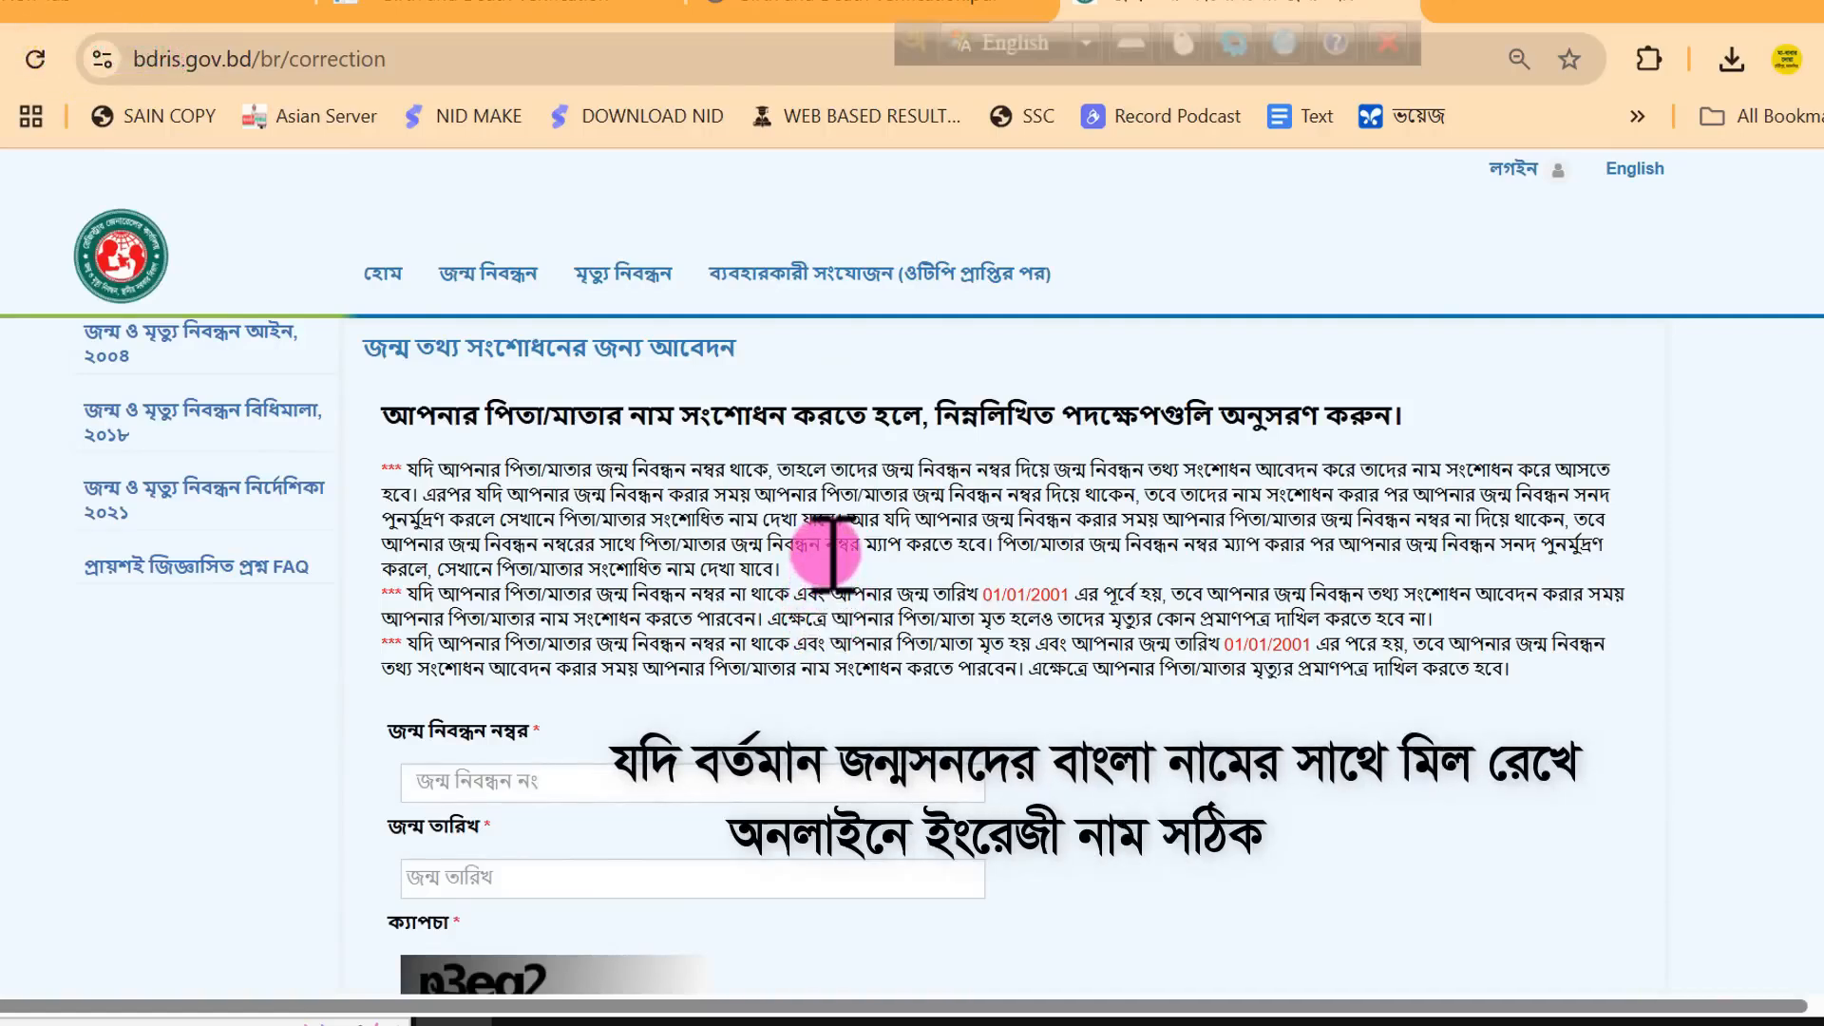
scroll(831, 550, "down", 1)
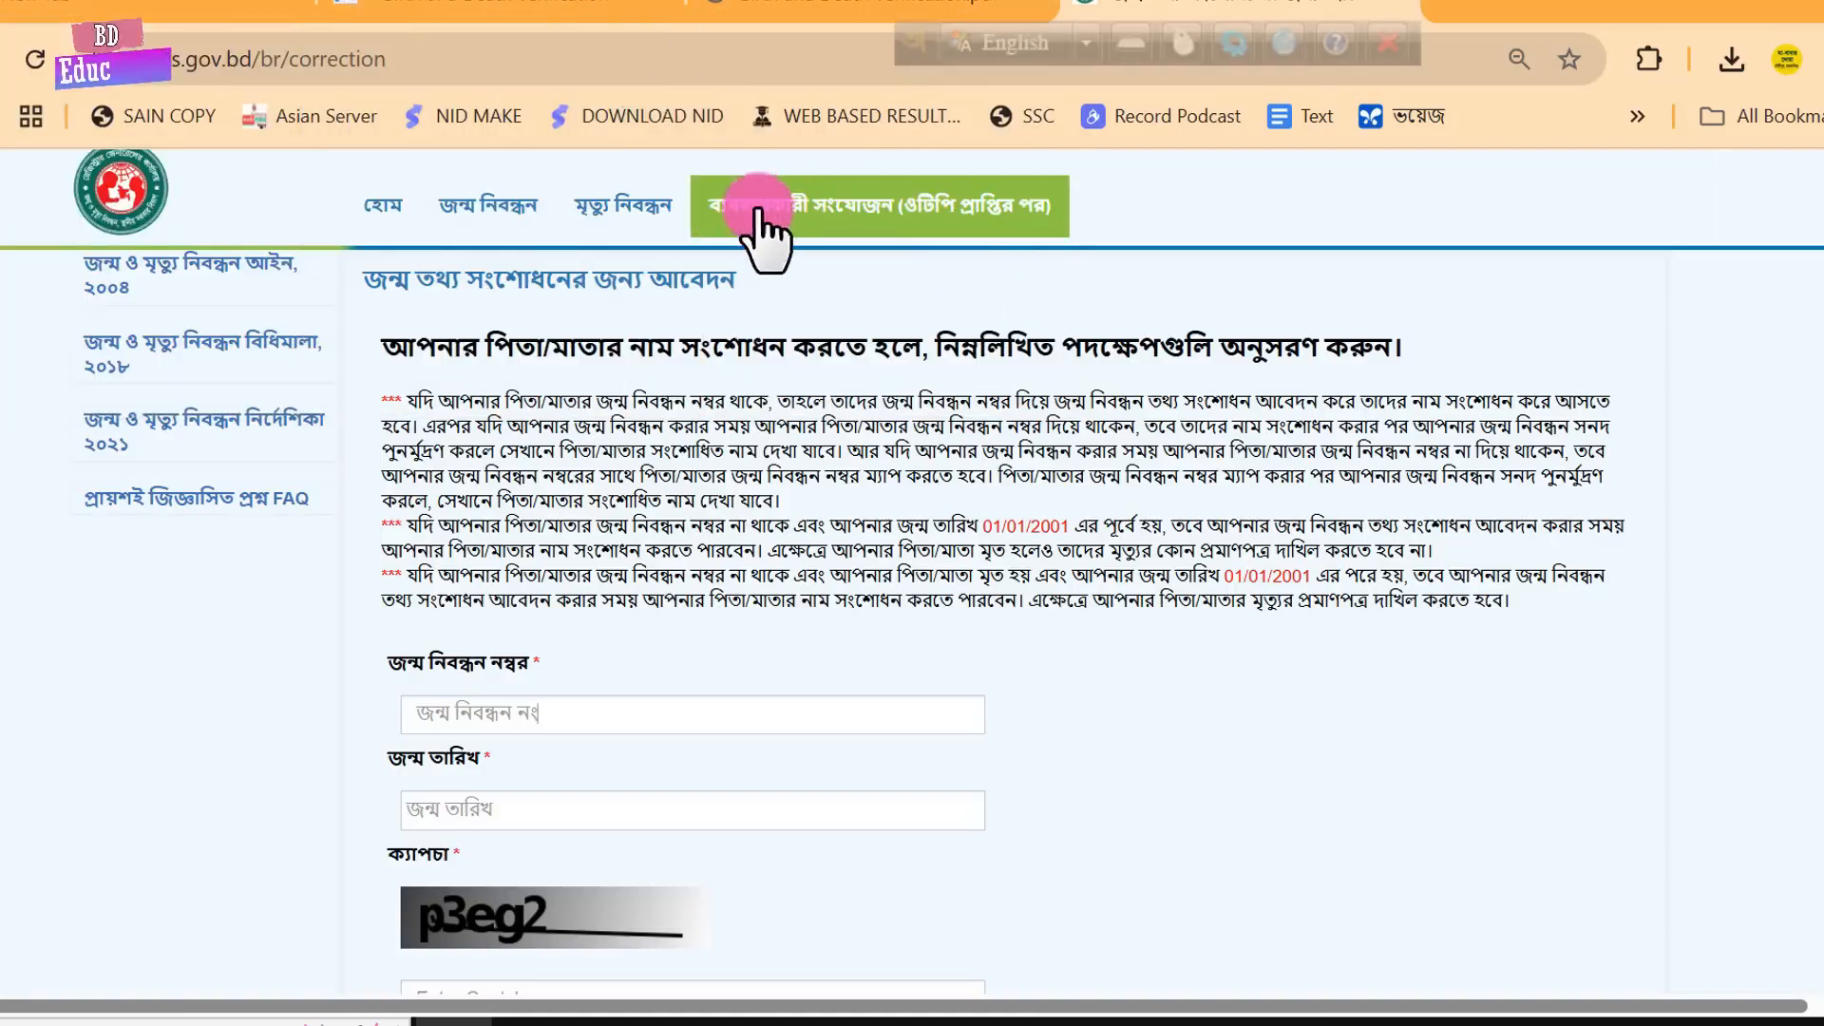
left_click(898, 4)
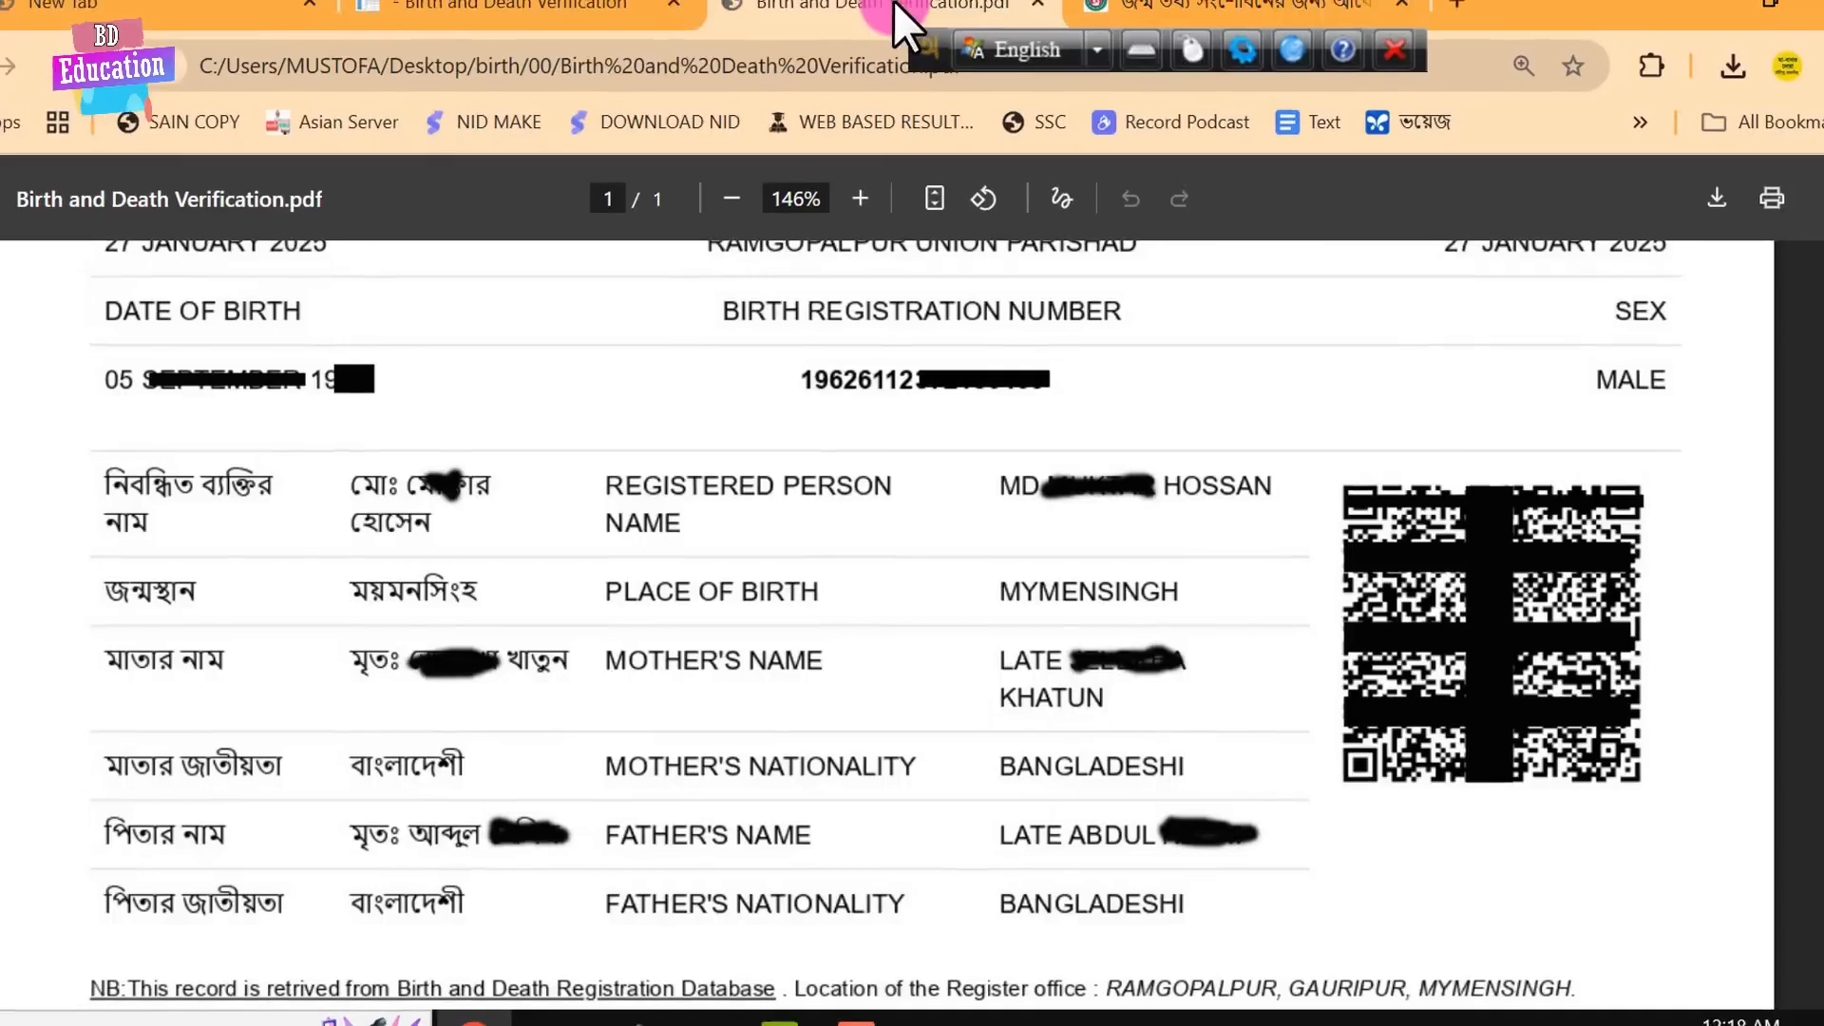
left_click(613, 2)
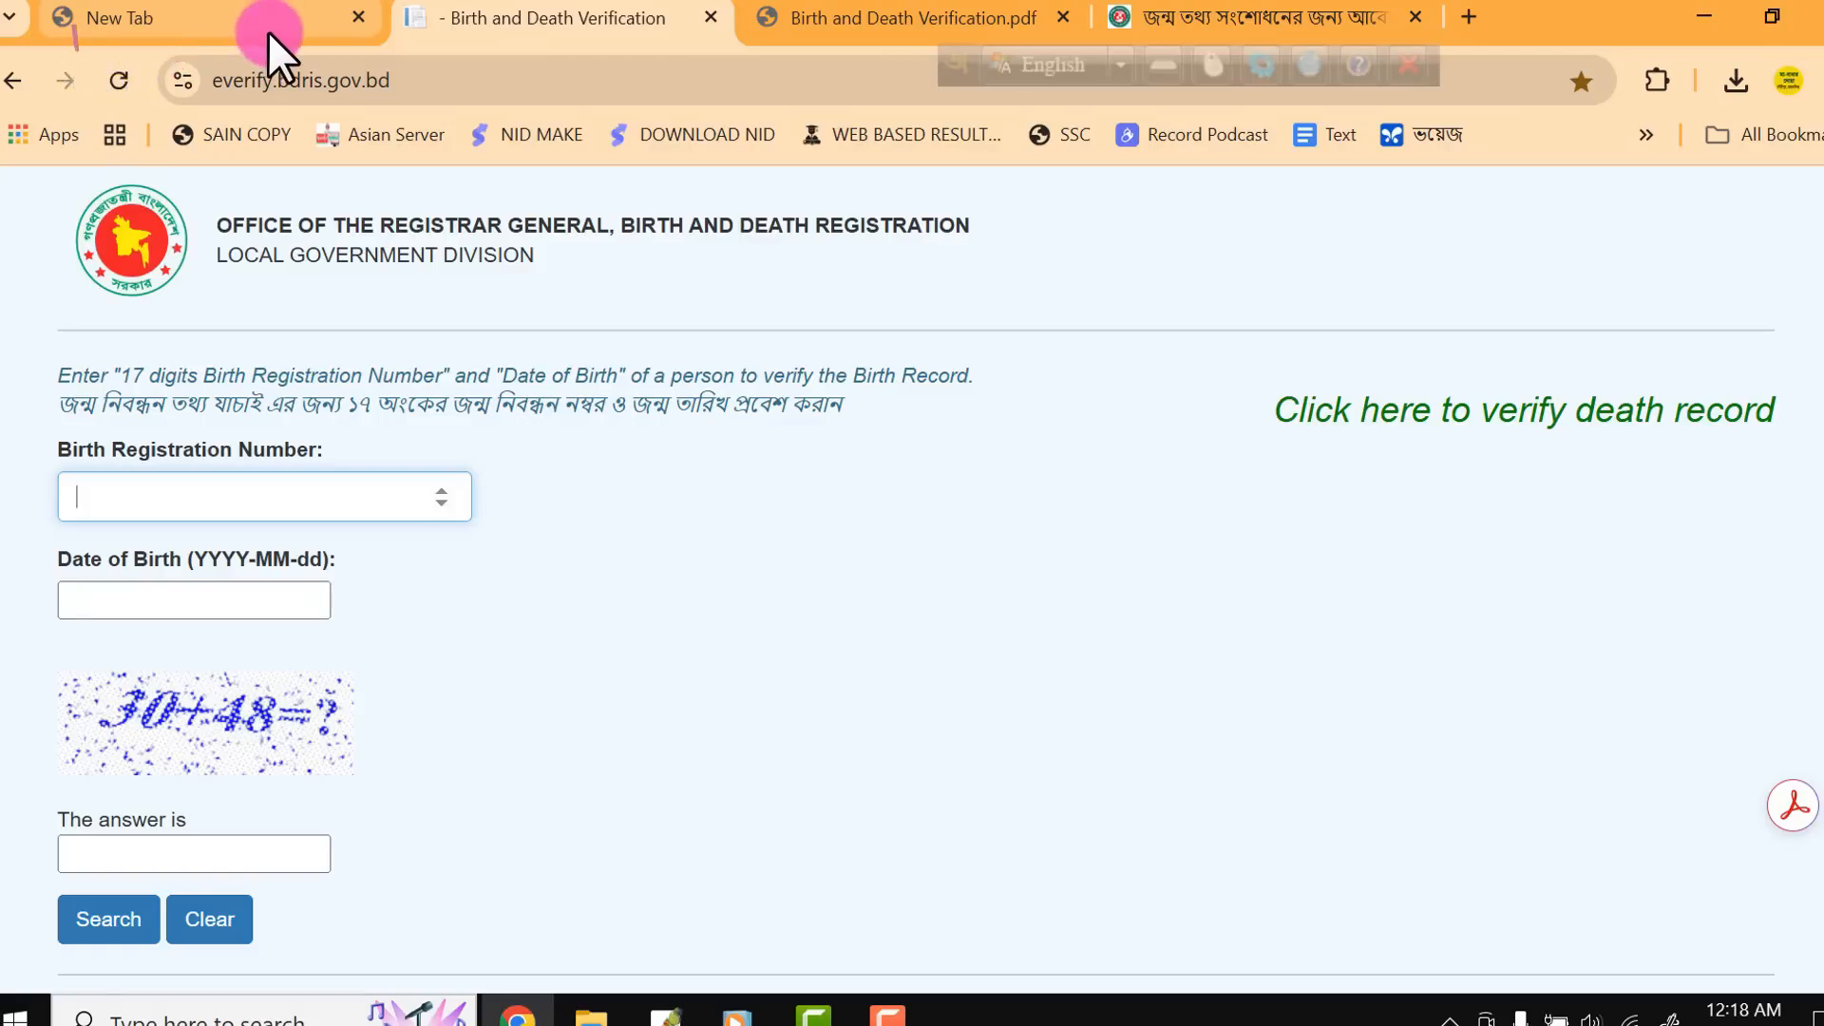
- Open the birth registration application page at bdris.gov.bd/br/application in the empty browser tab
mouse_move(270, 31)
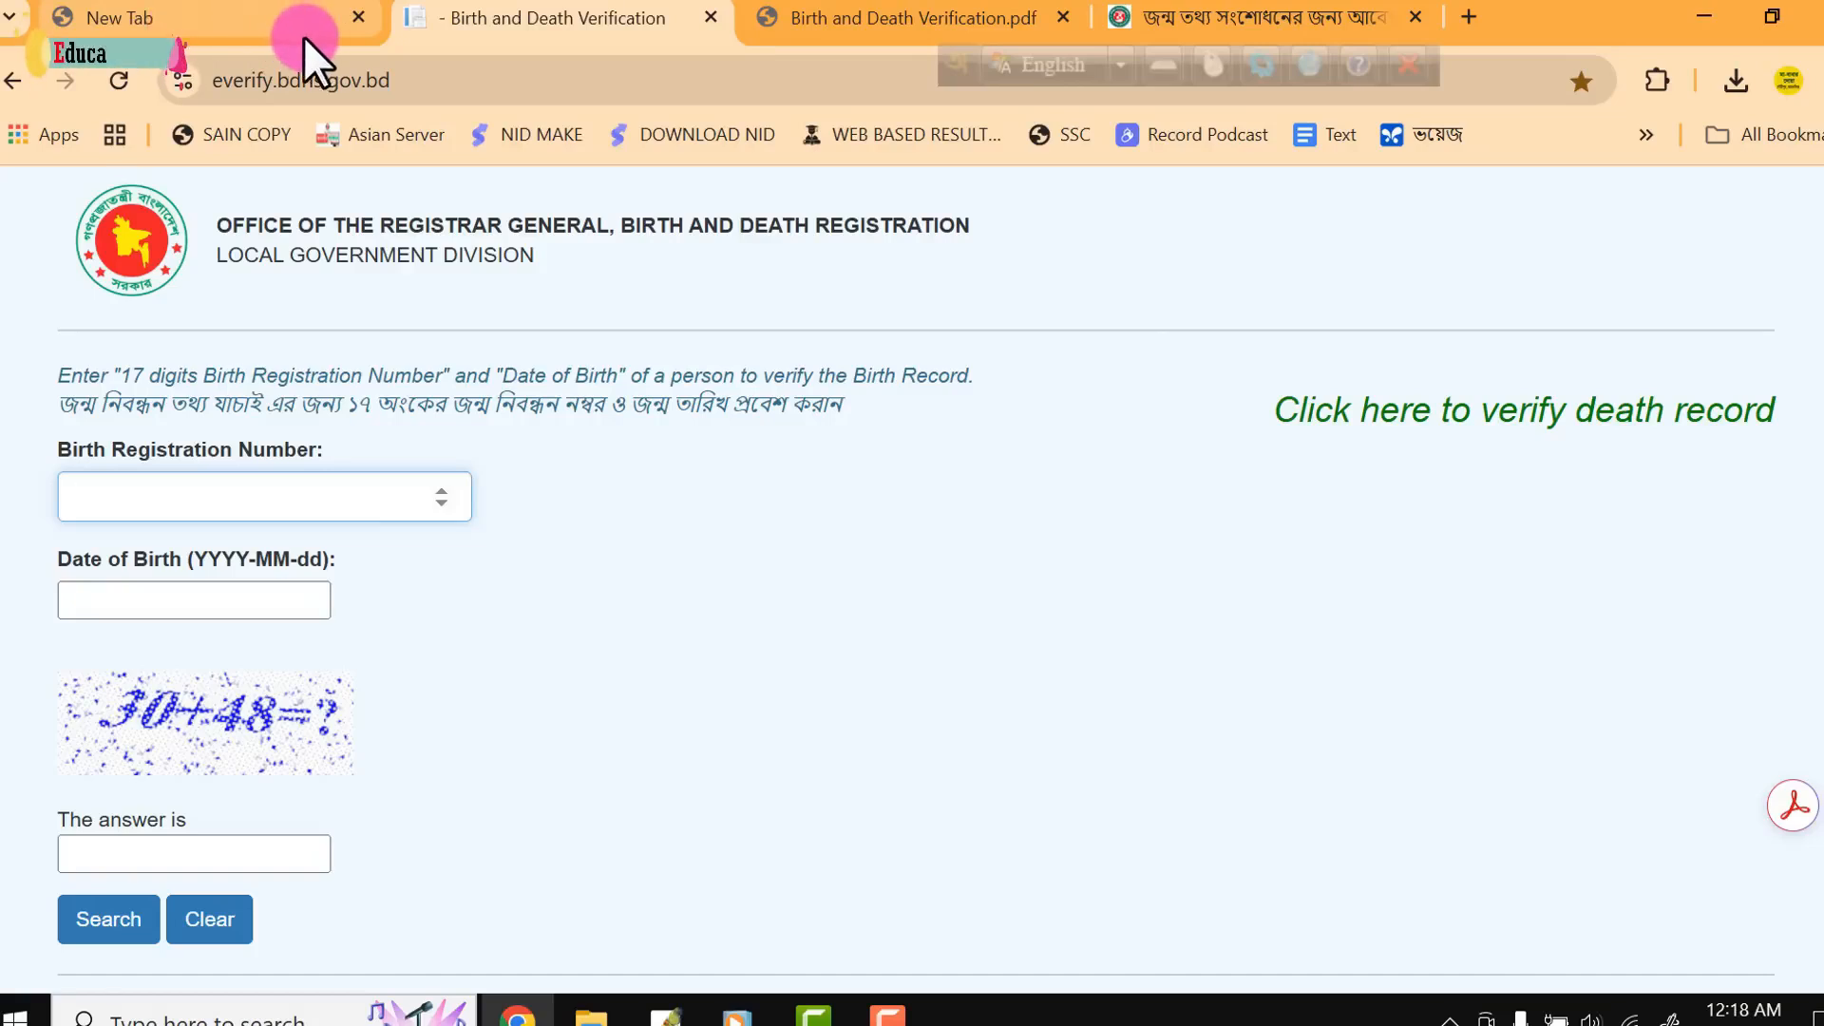
left_click(178, 14)
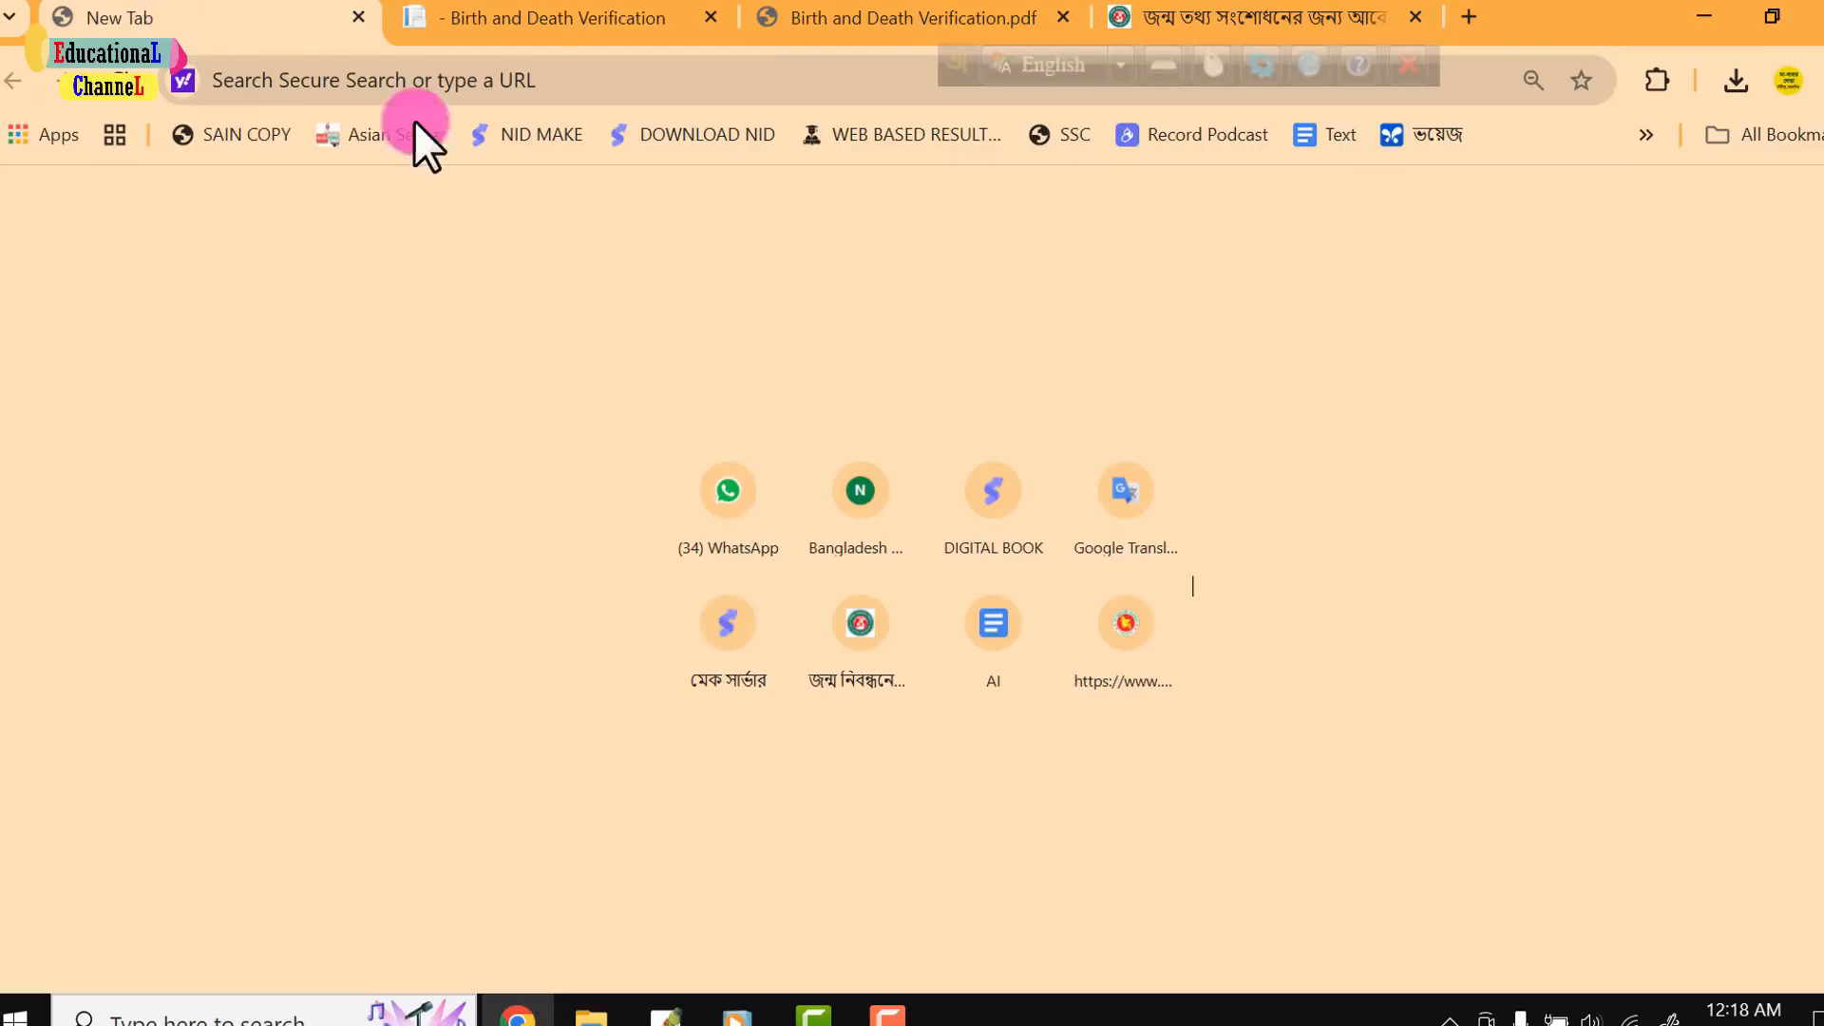
left_click(582, 86)
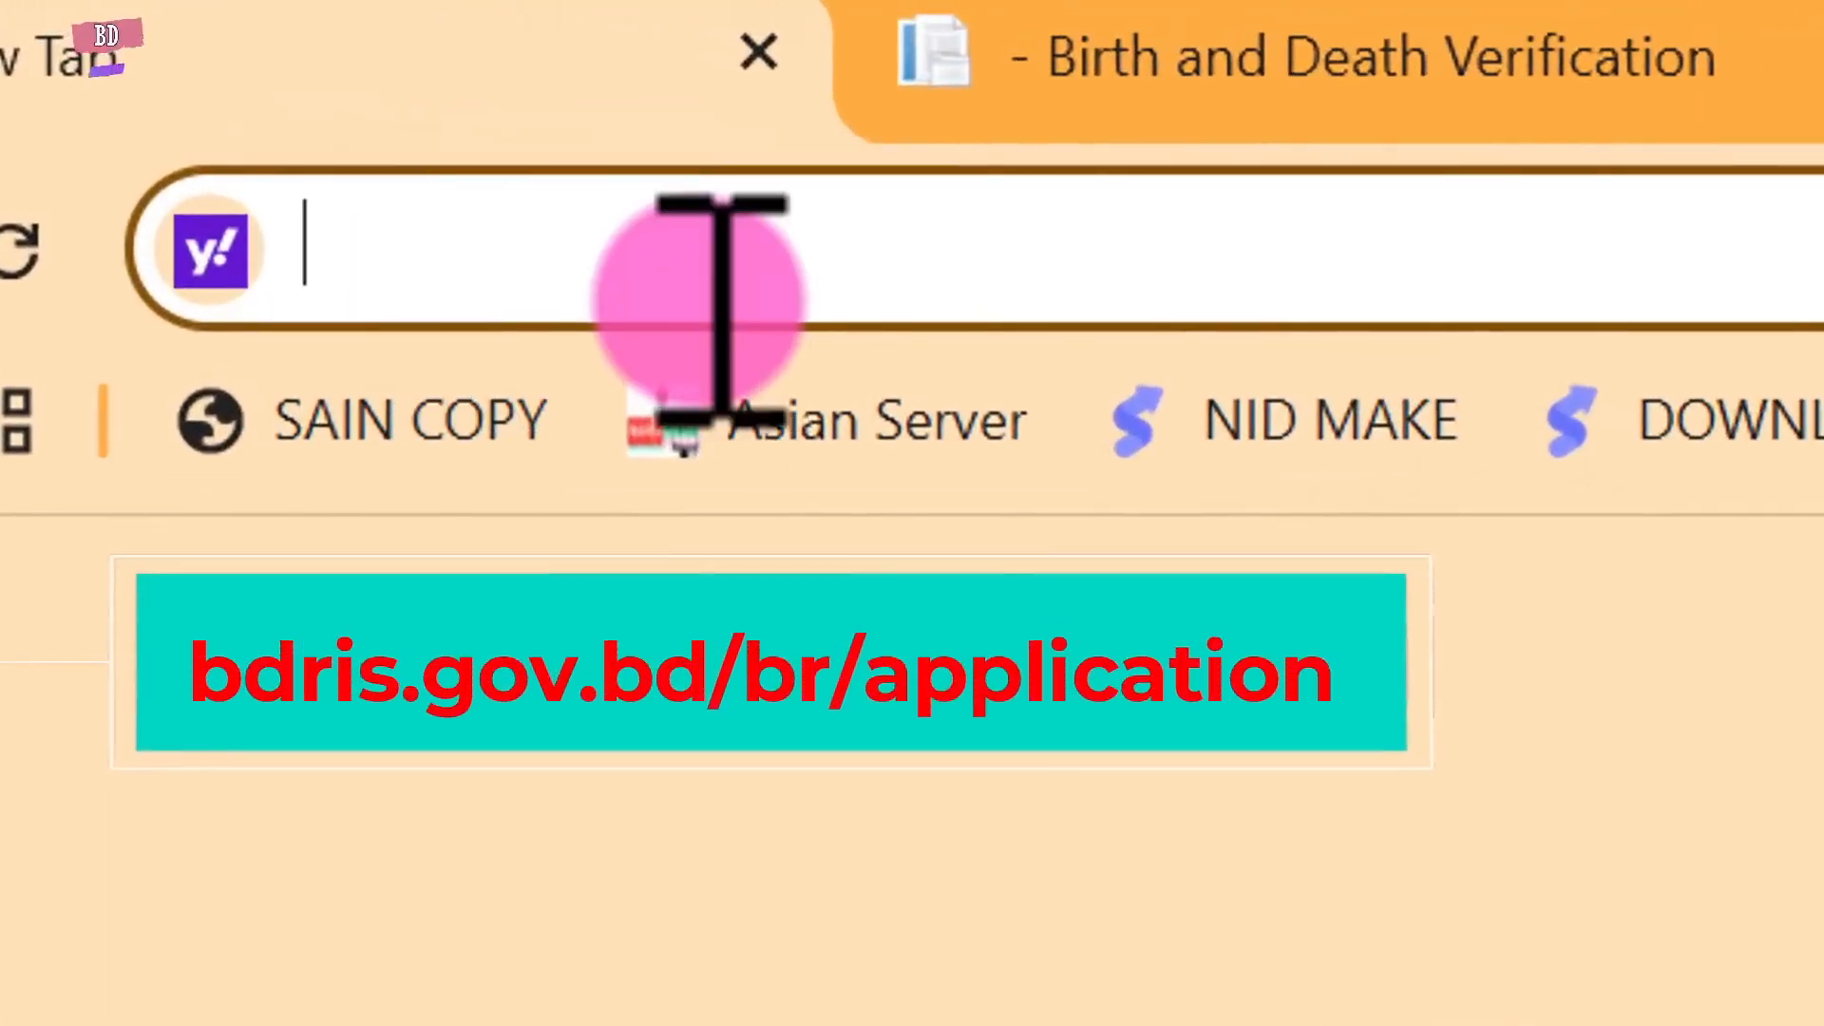
type("bd")
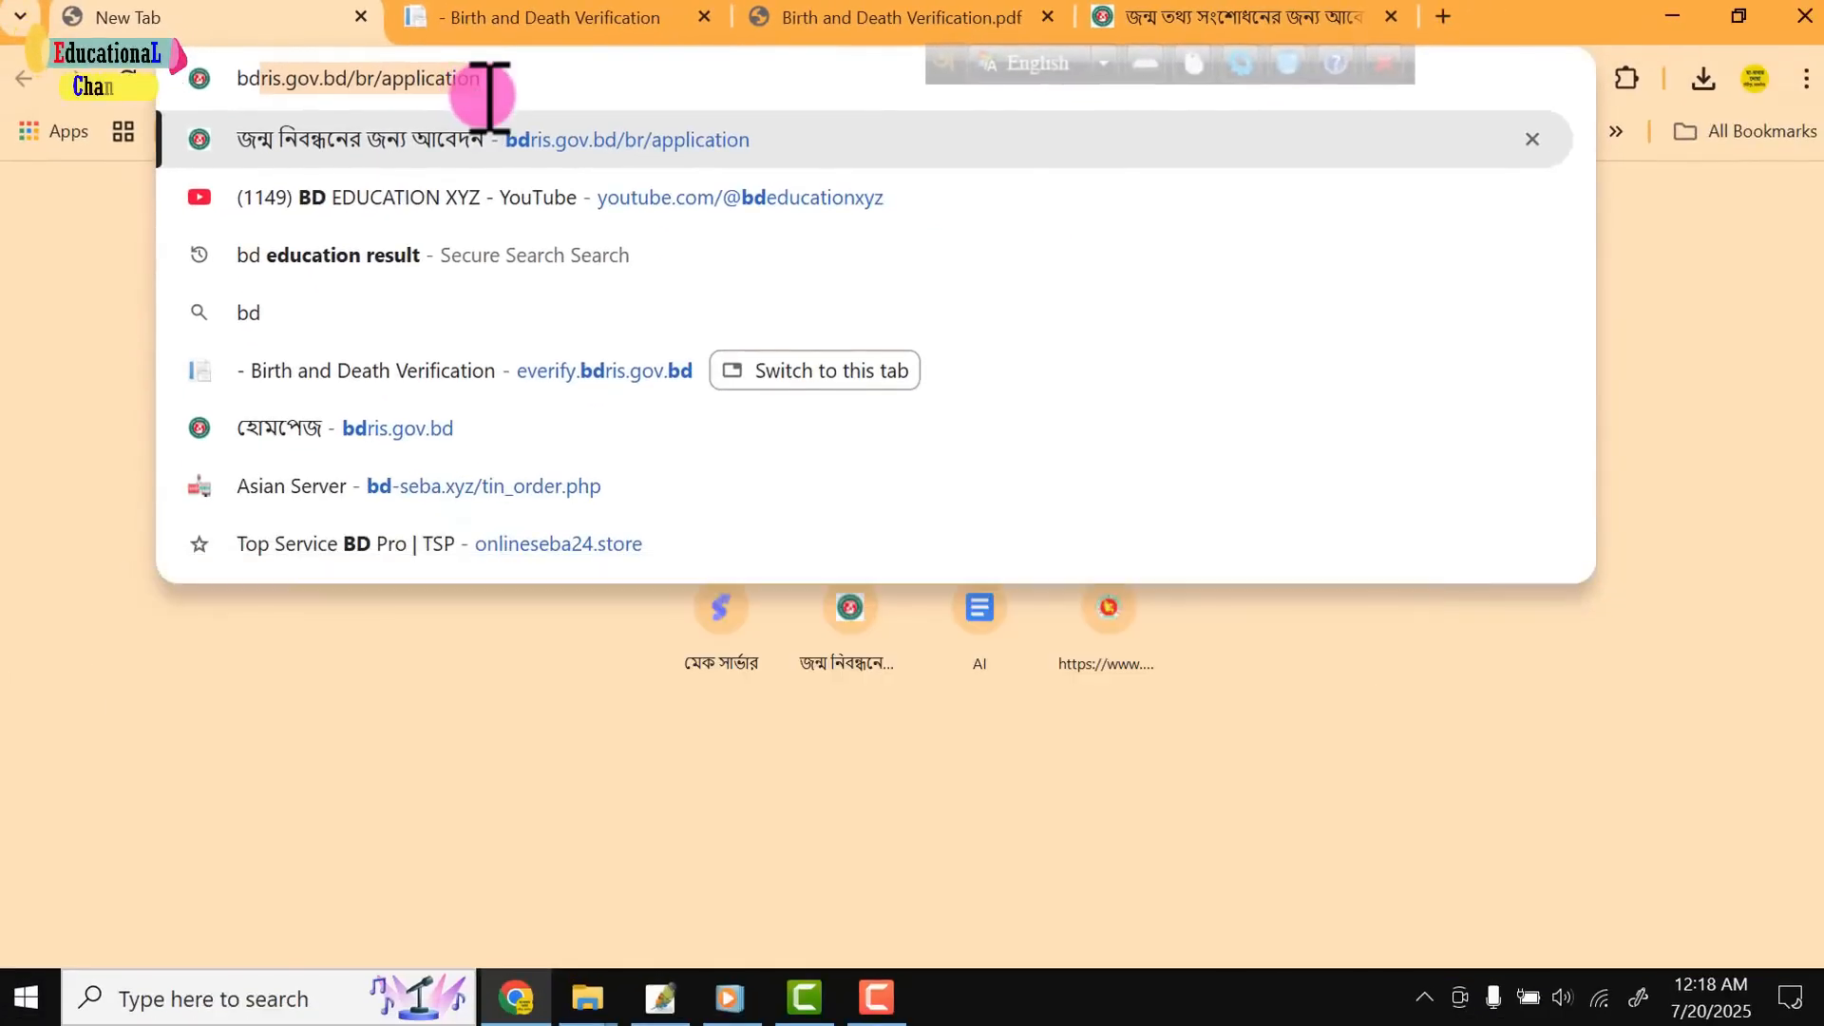
key("Return")
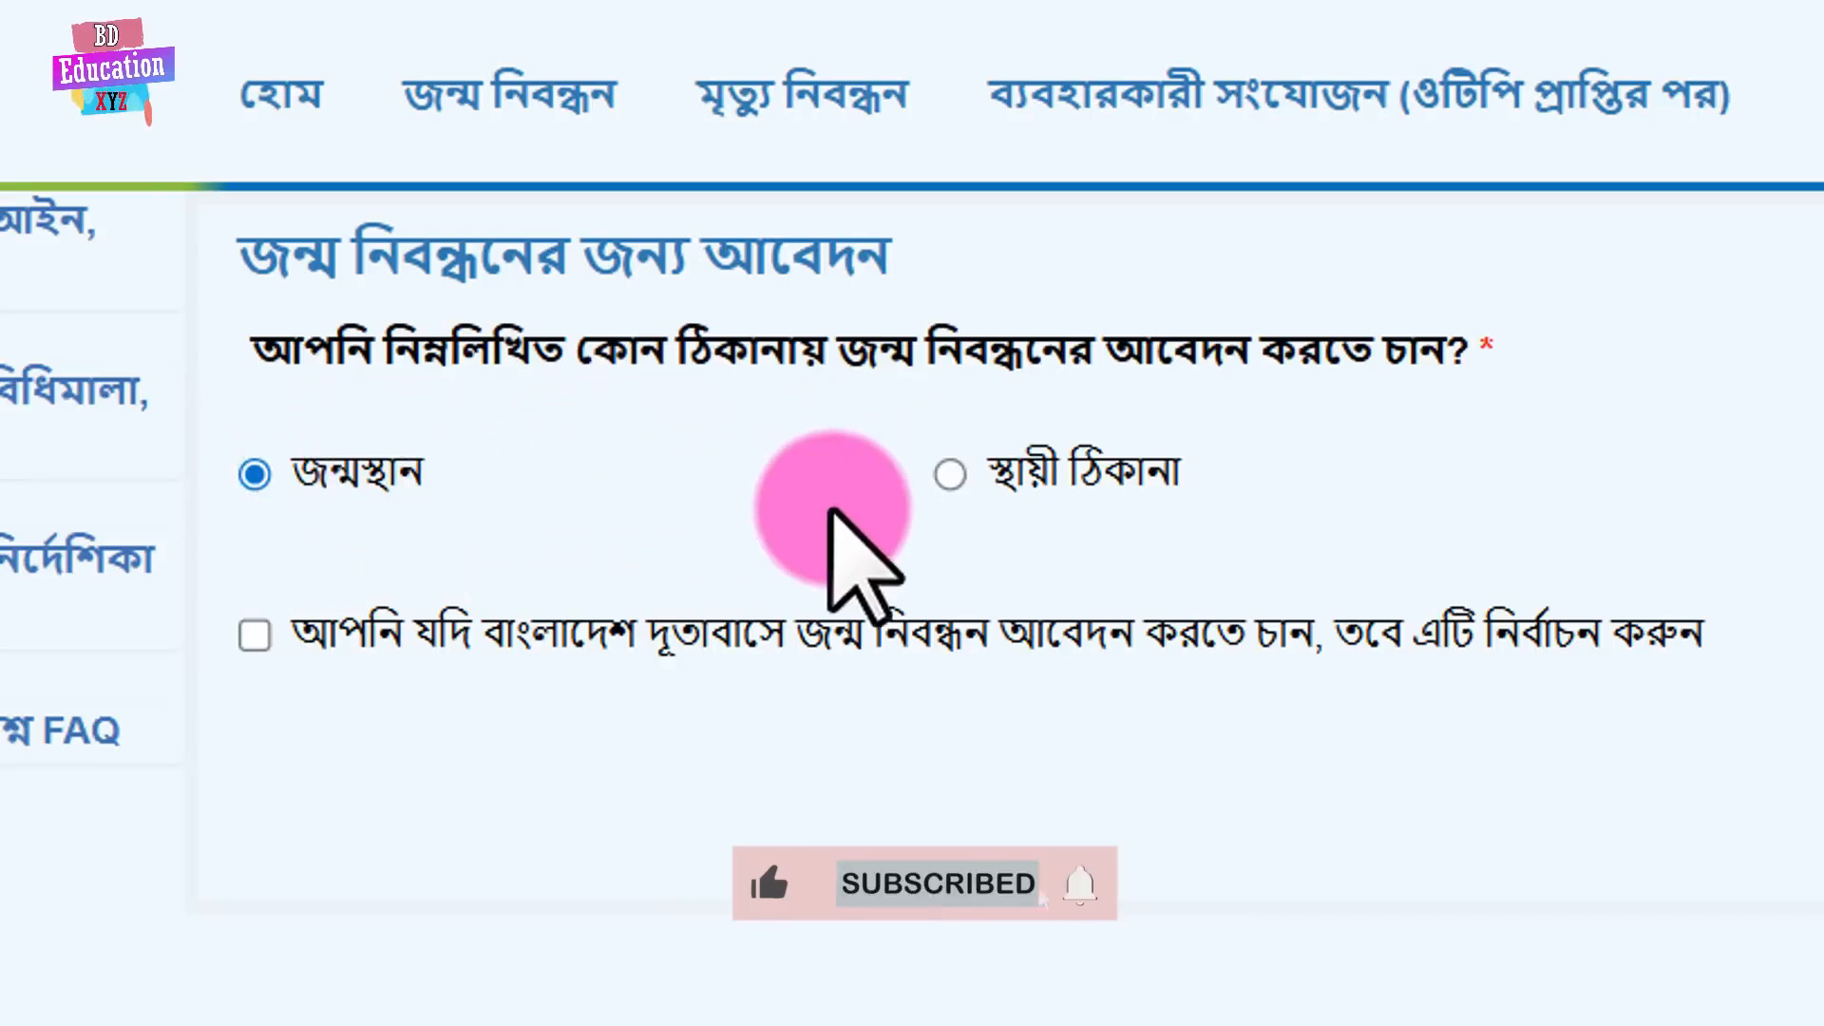
- Compare the স্থায়ী ঠিকানা and জন্মস্থান choices for the application address, leaving জন্মস্থান selected
left_click(953, 483)
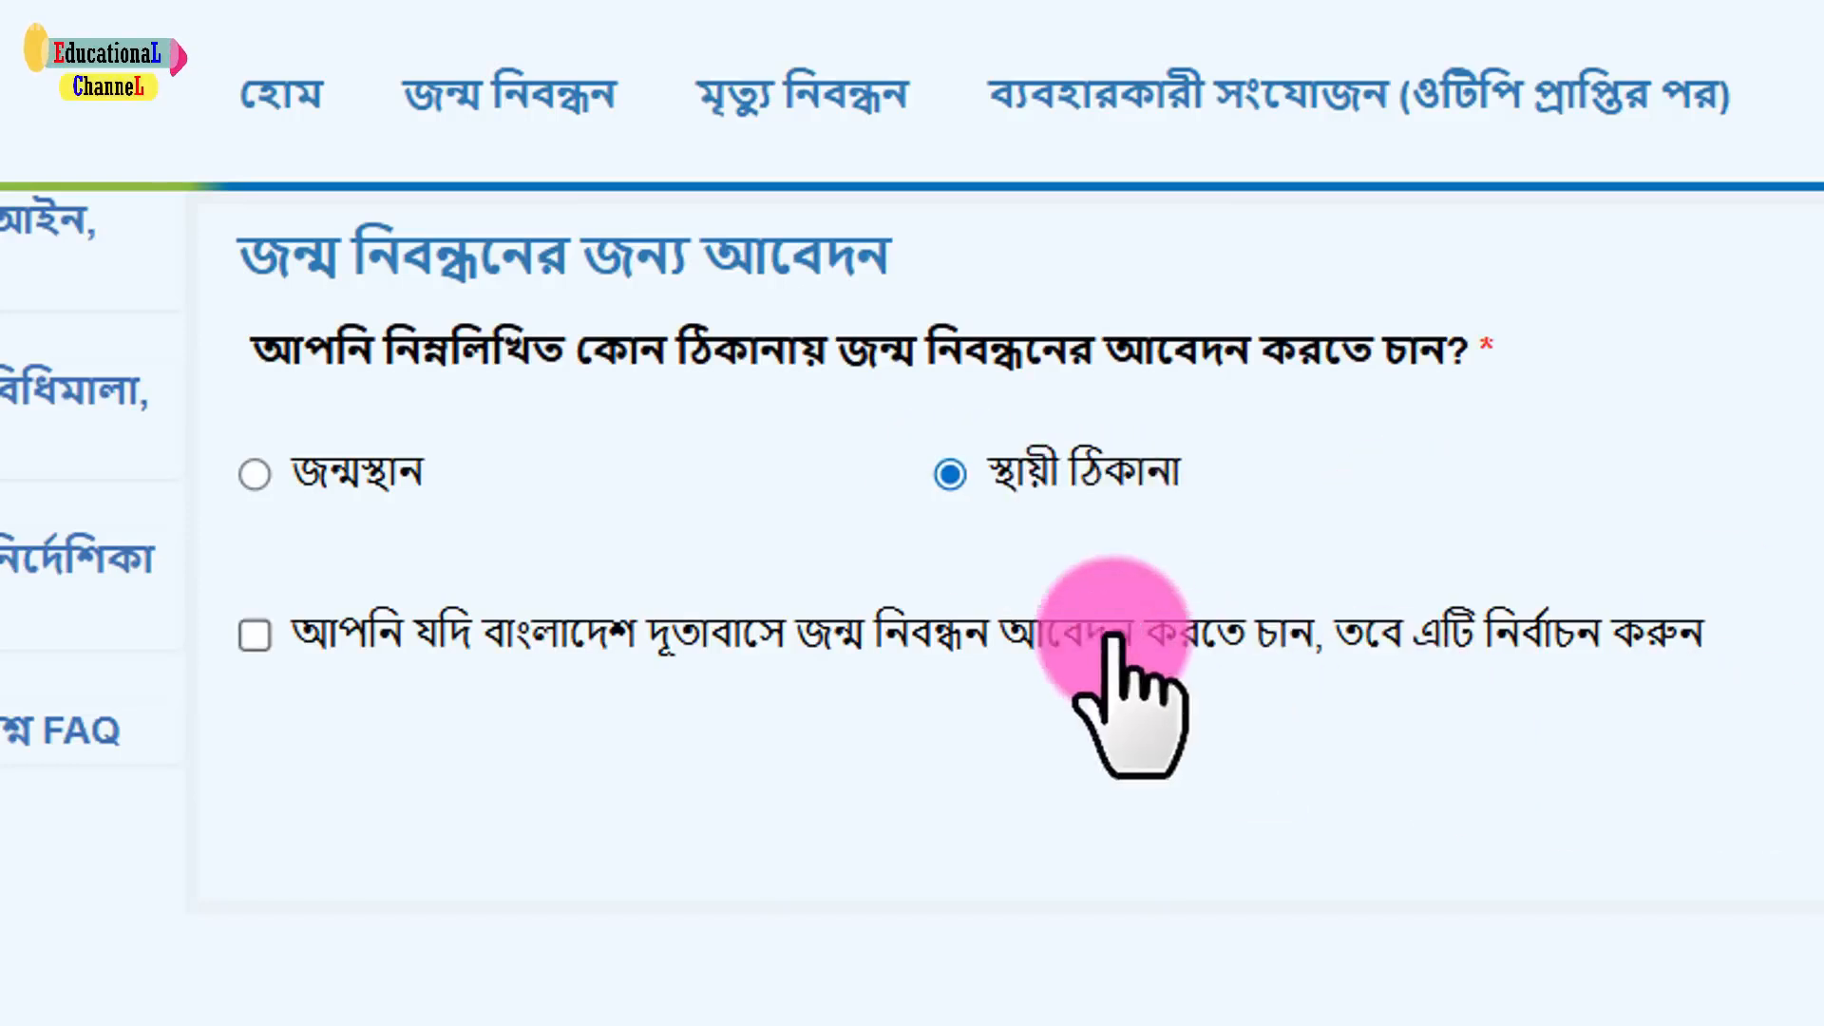
left_click(251, 474)
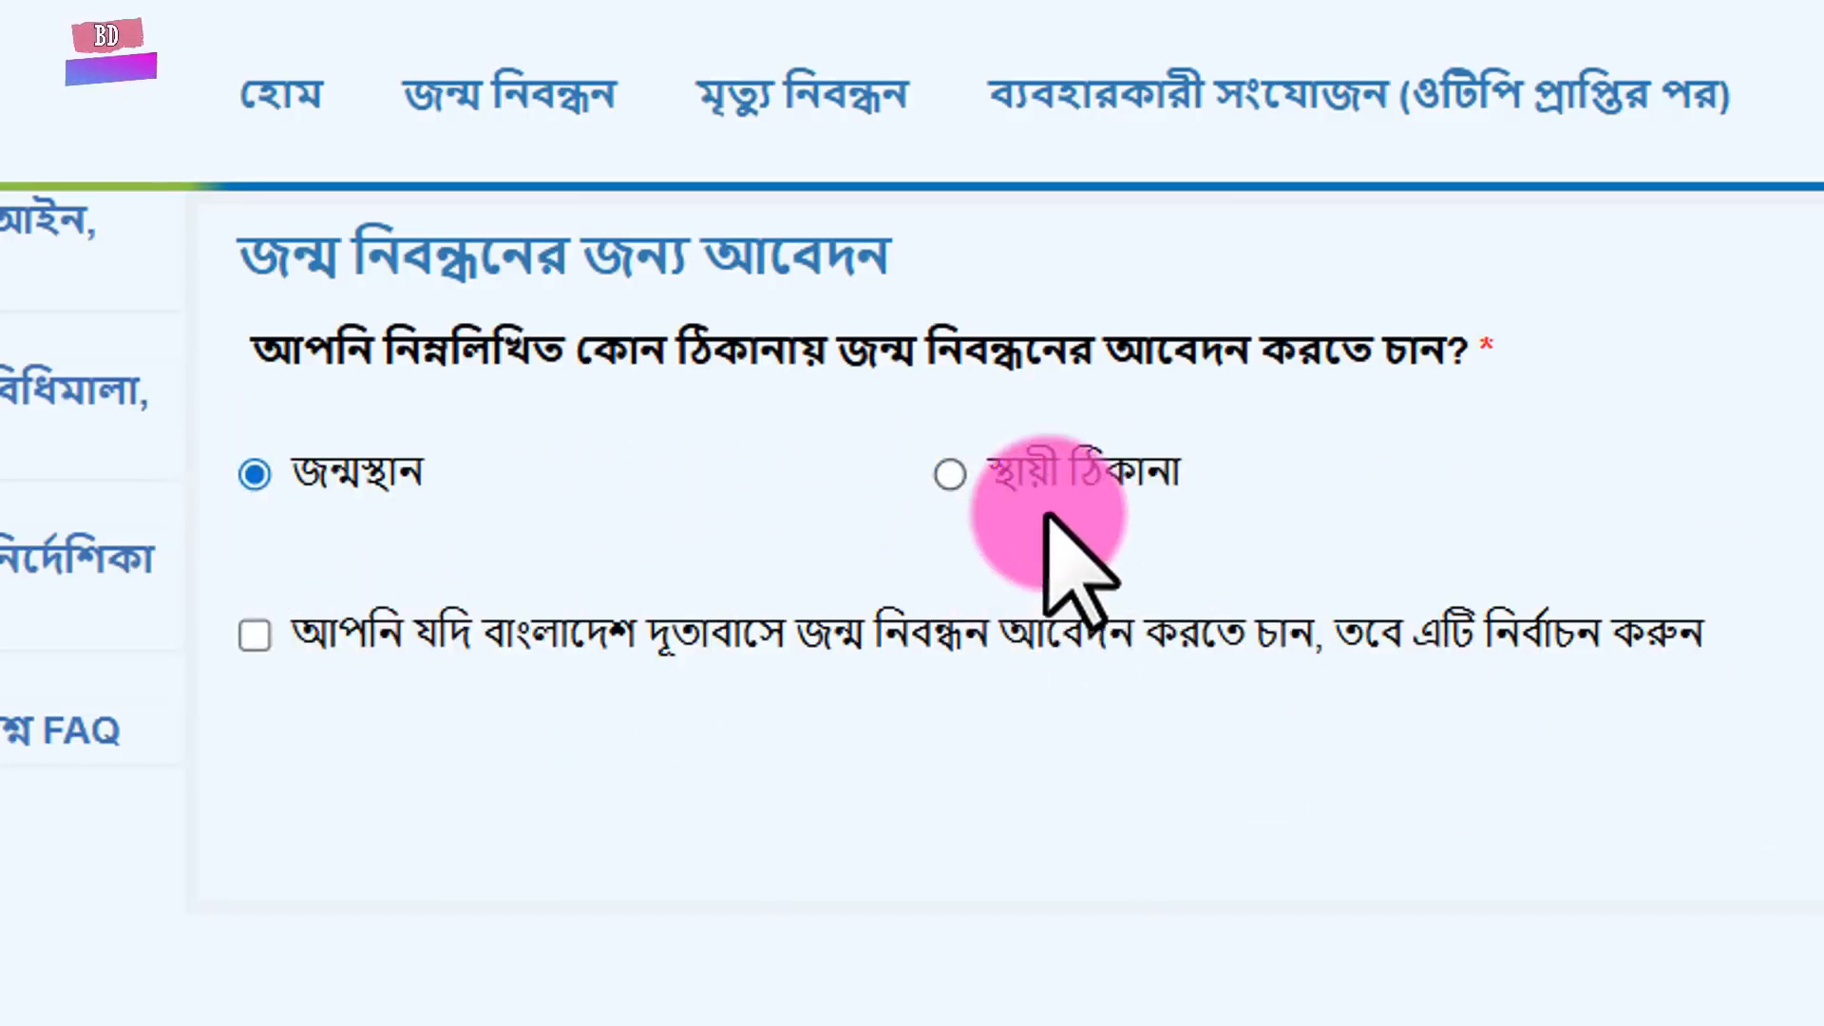
left_click(949, 474)
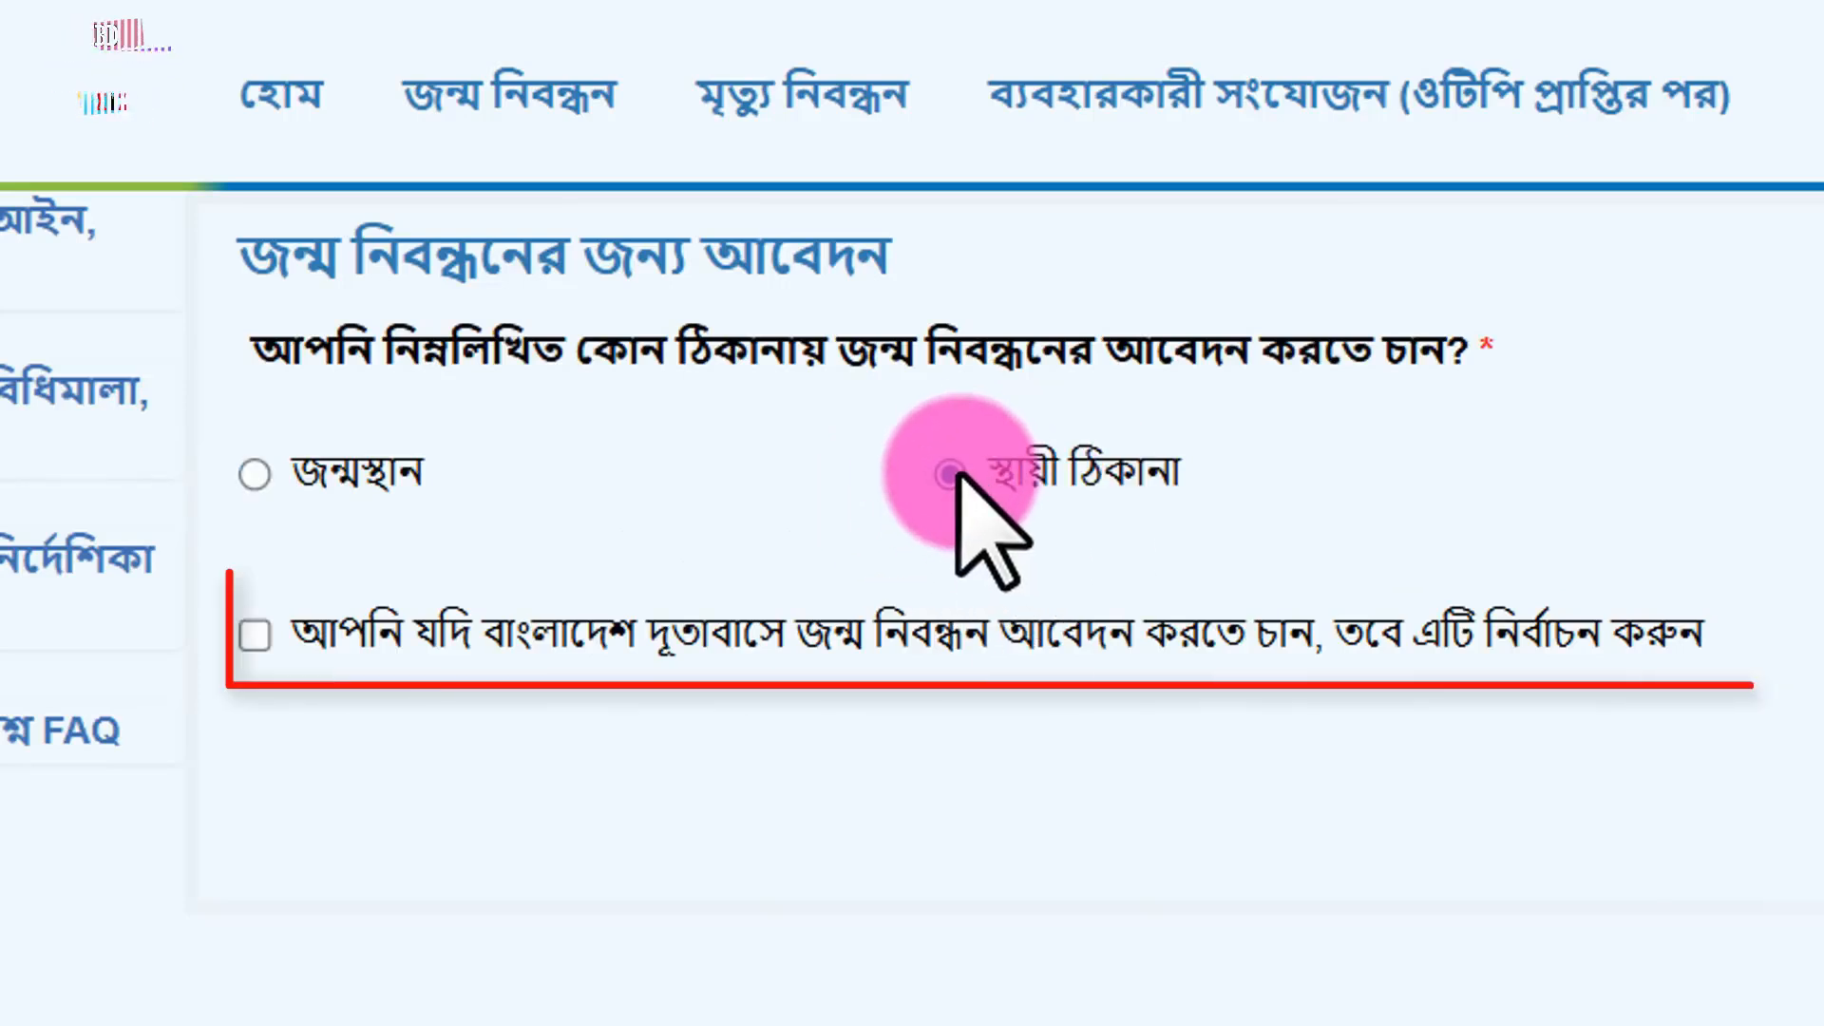
left_click(281, 475)
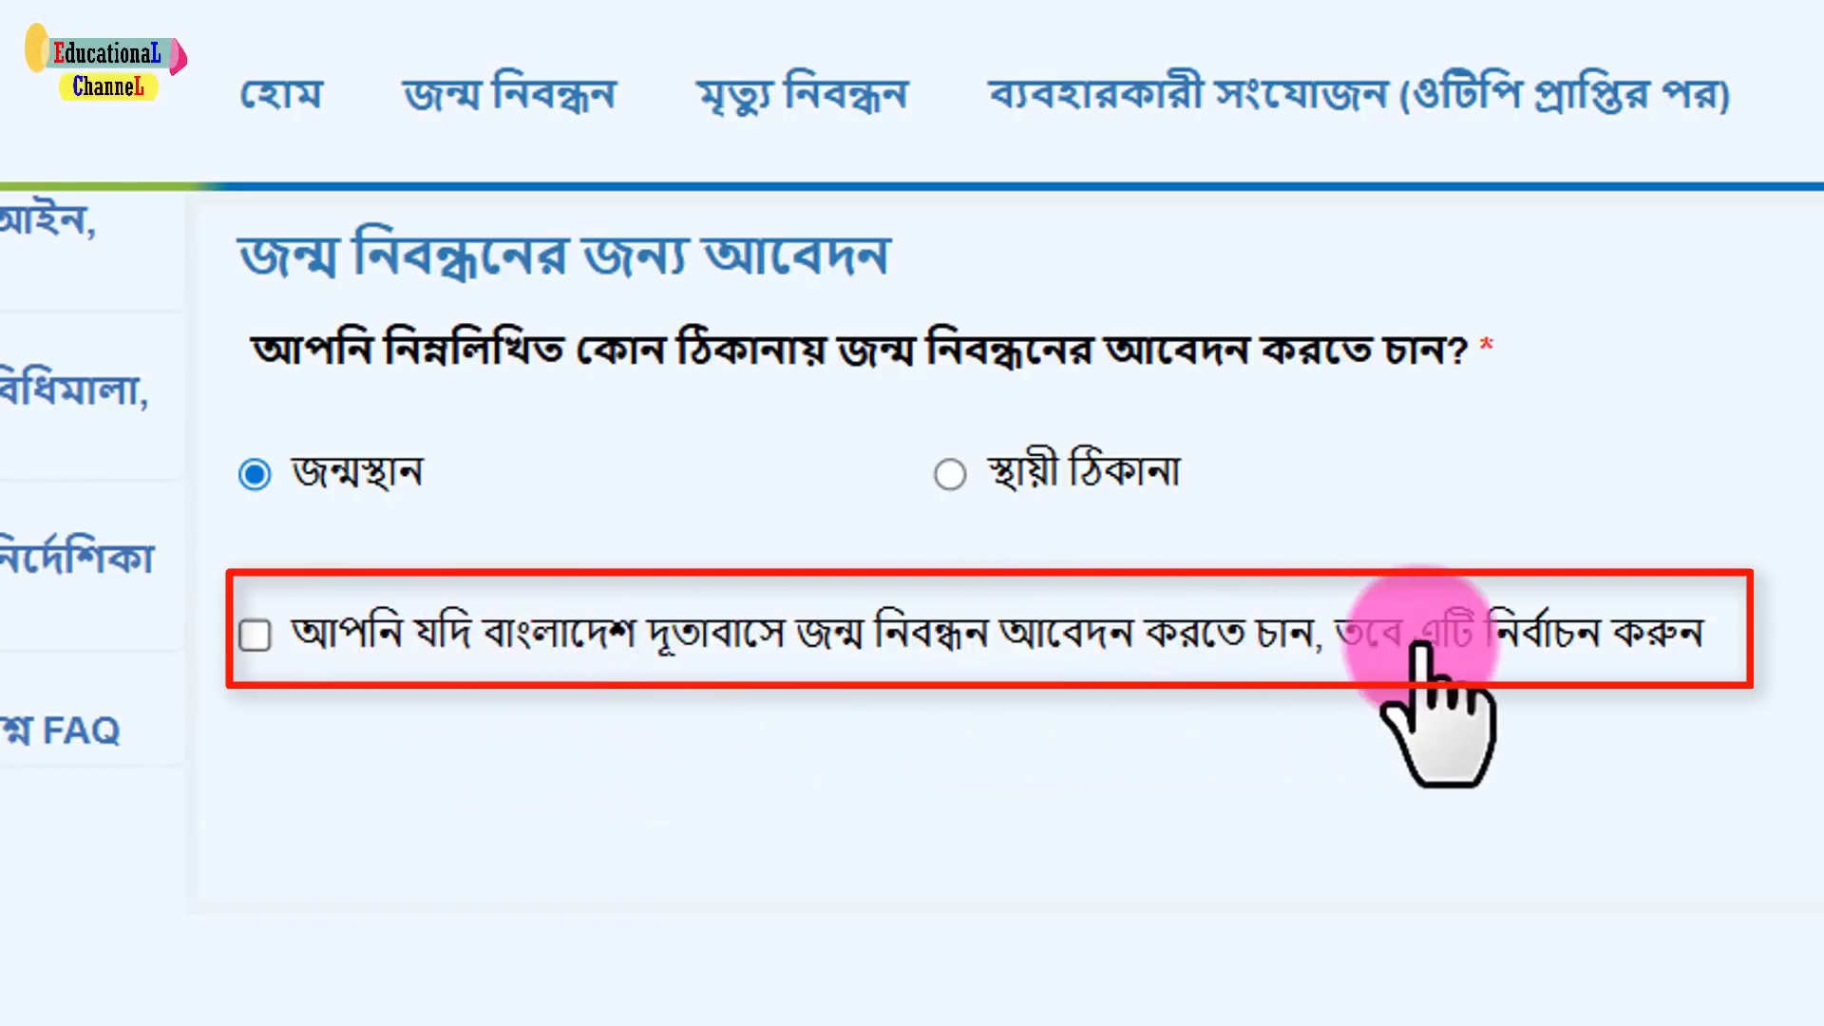
- Select the Bangladesh embassy option and set the registration office country to অস্ট্রেলিয়া and the city to সিডনী
left_click(254, 634)
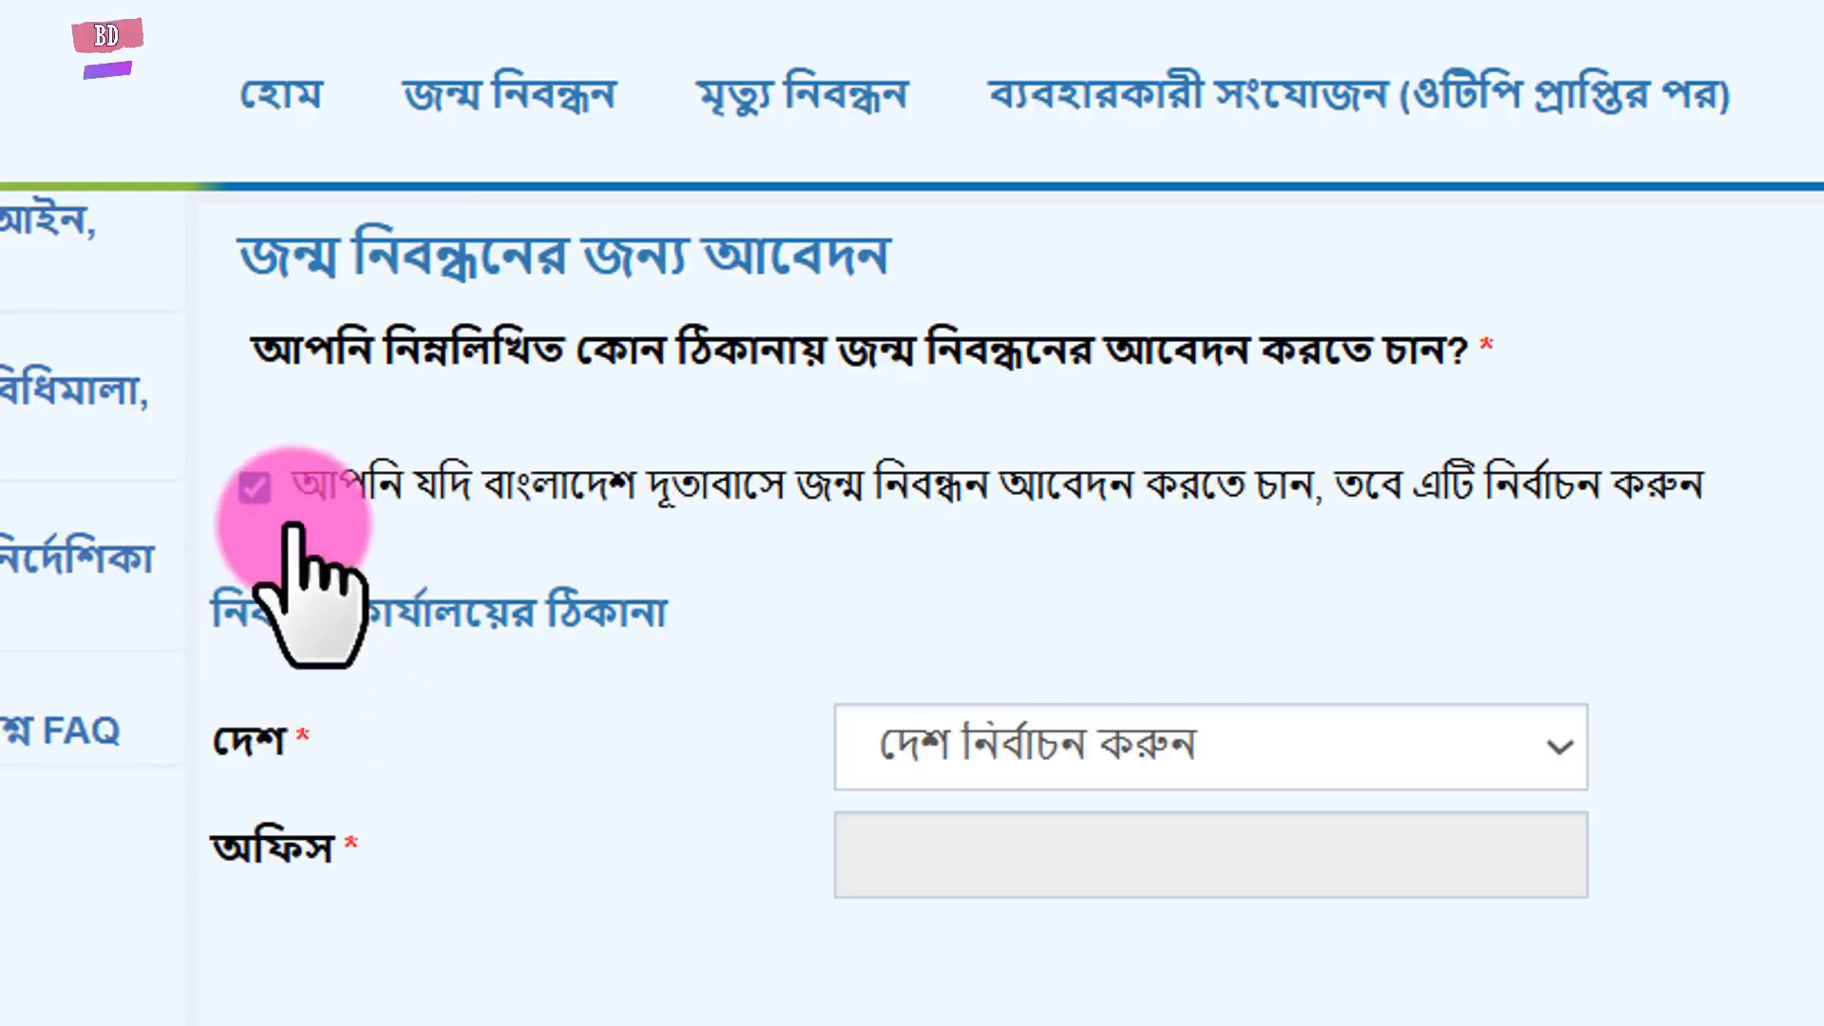
left_click(253, 489)
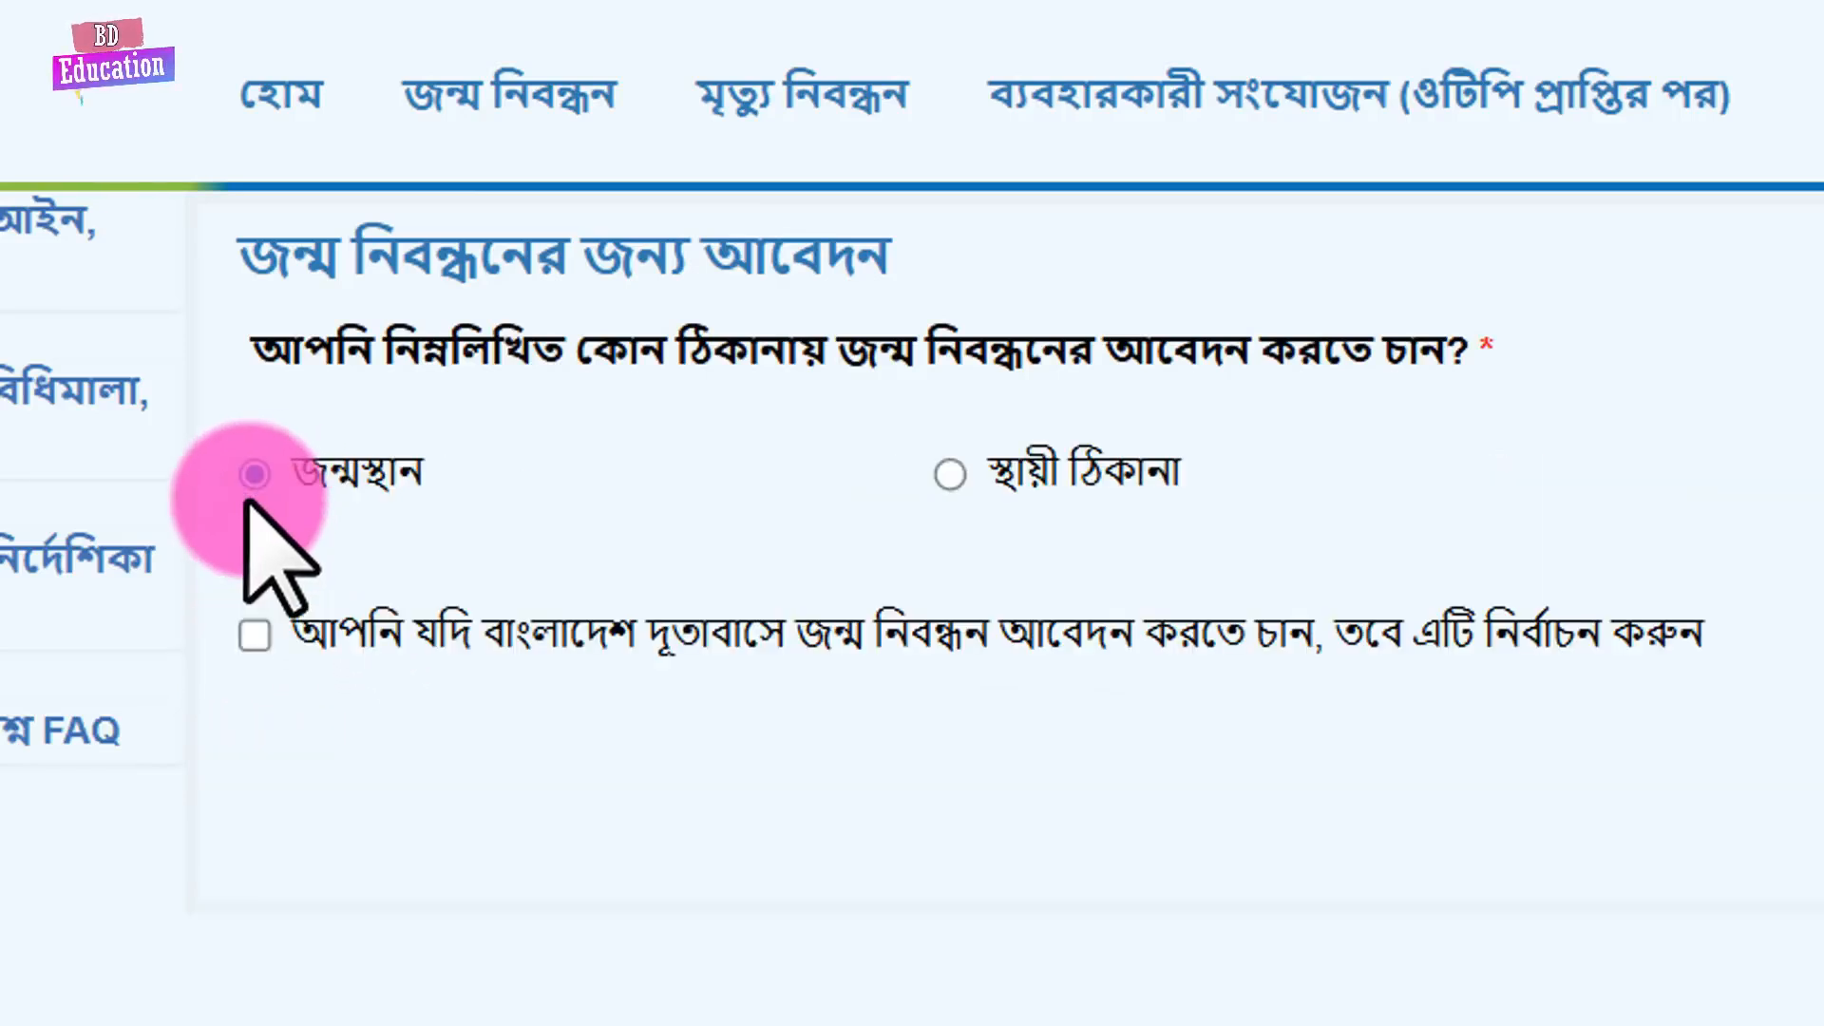
left_click(252, 636)
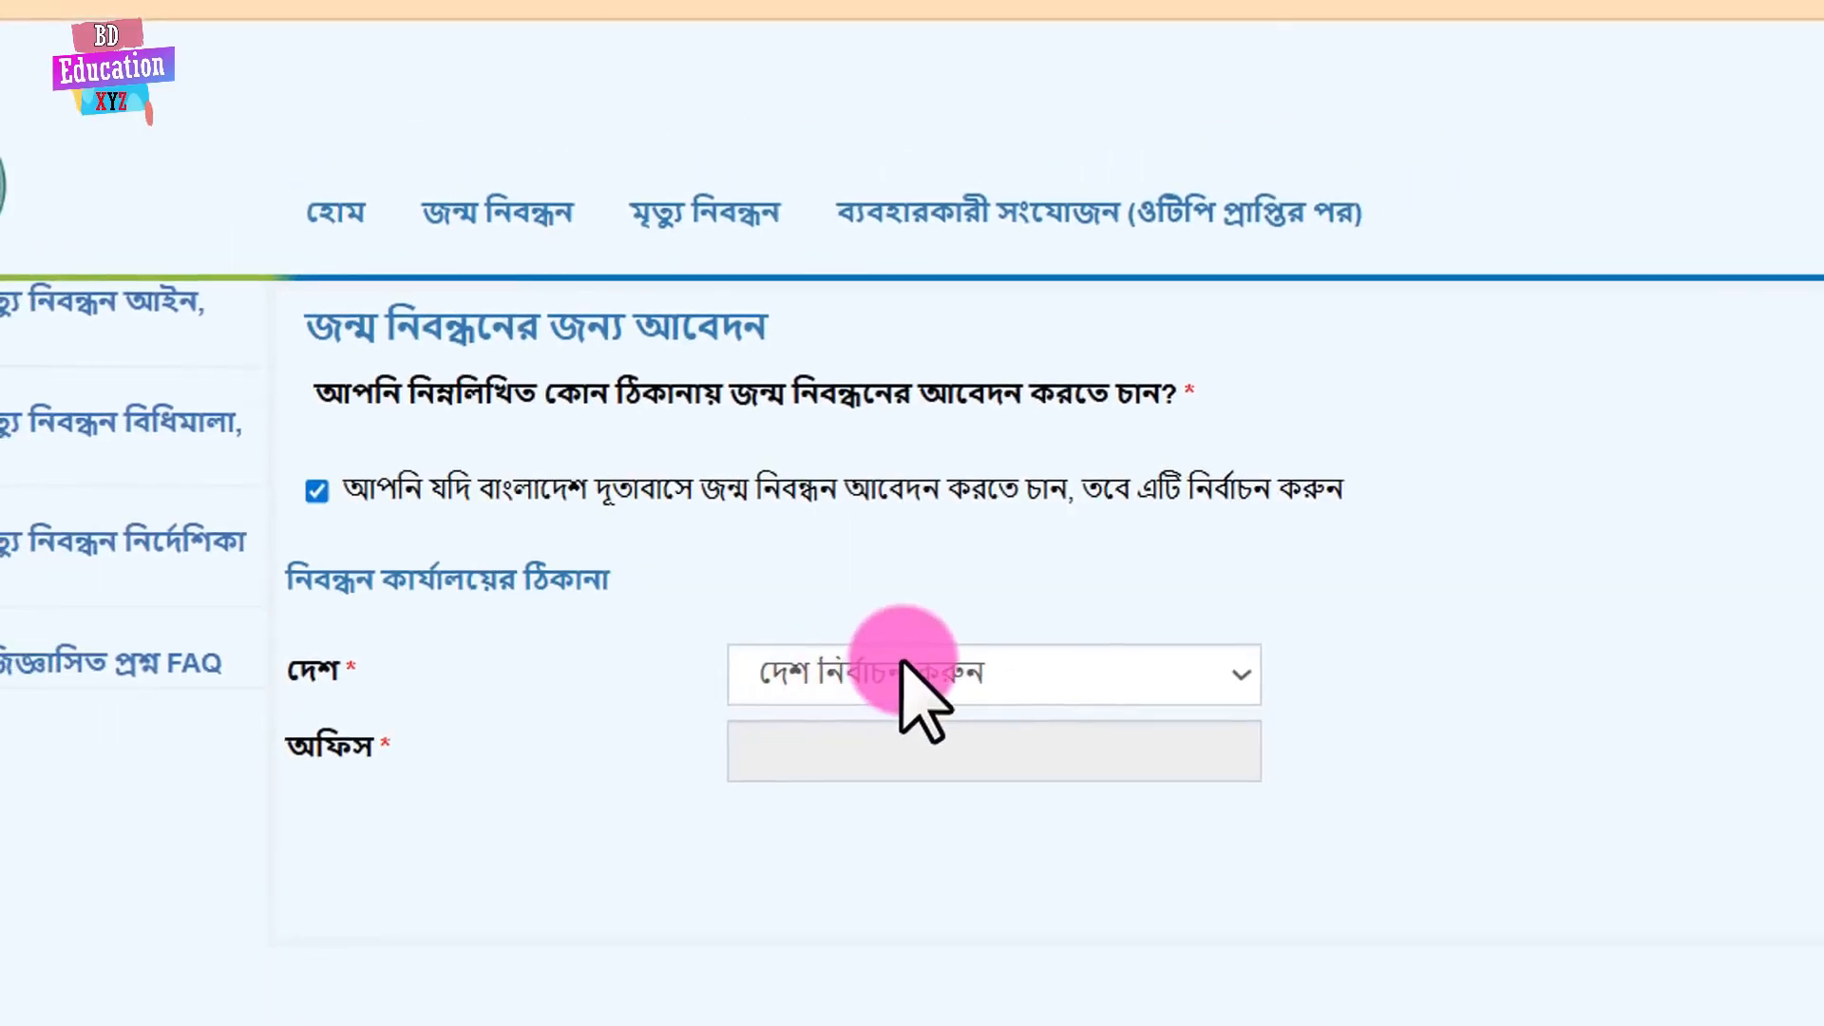
left_click(902, 670)
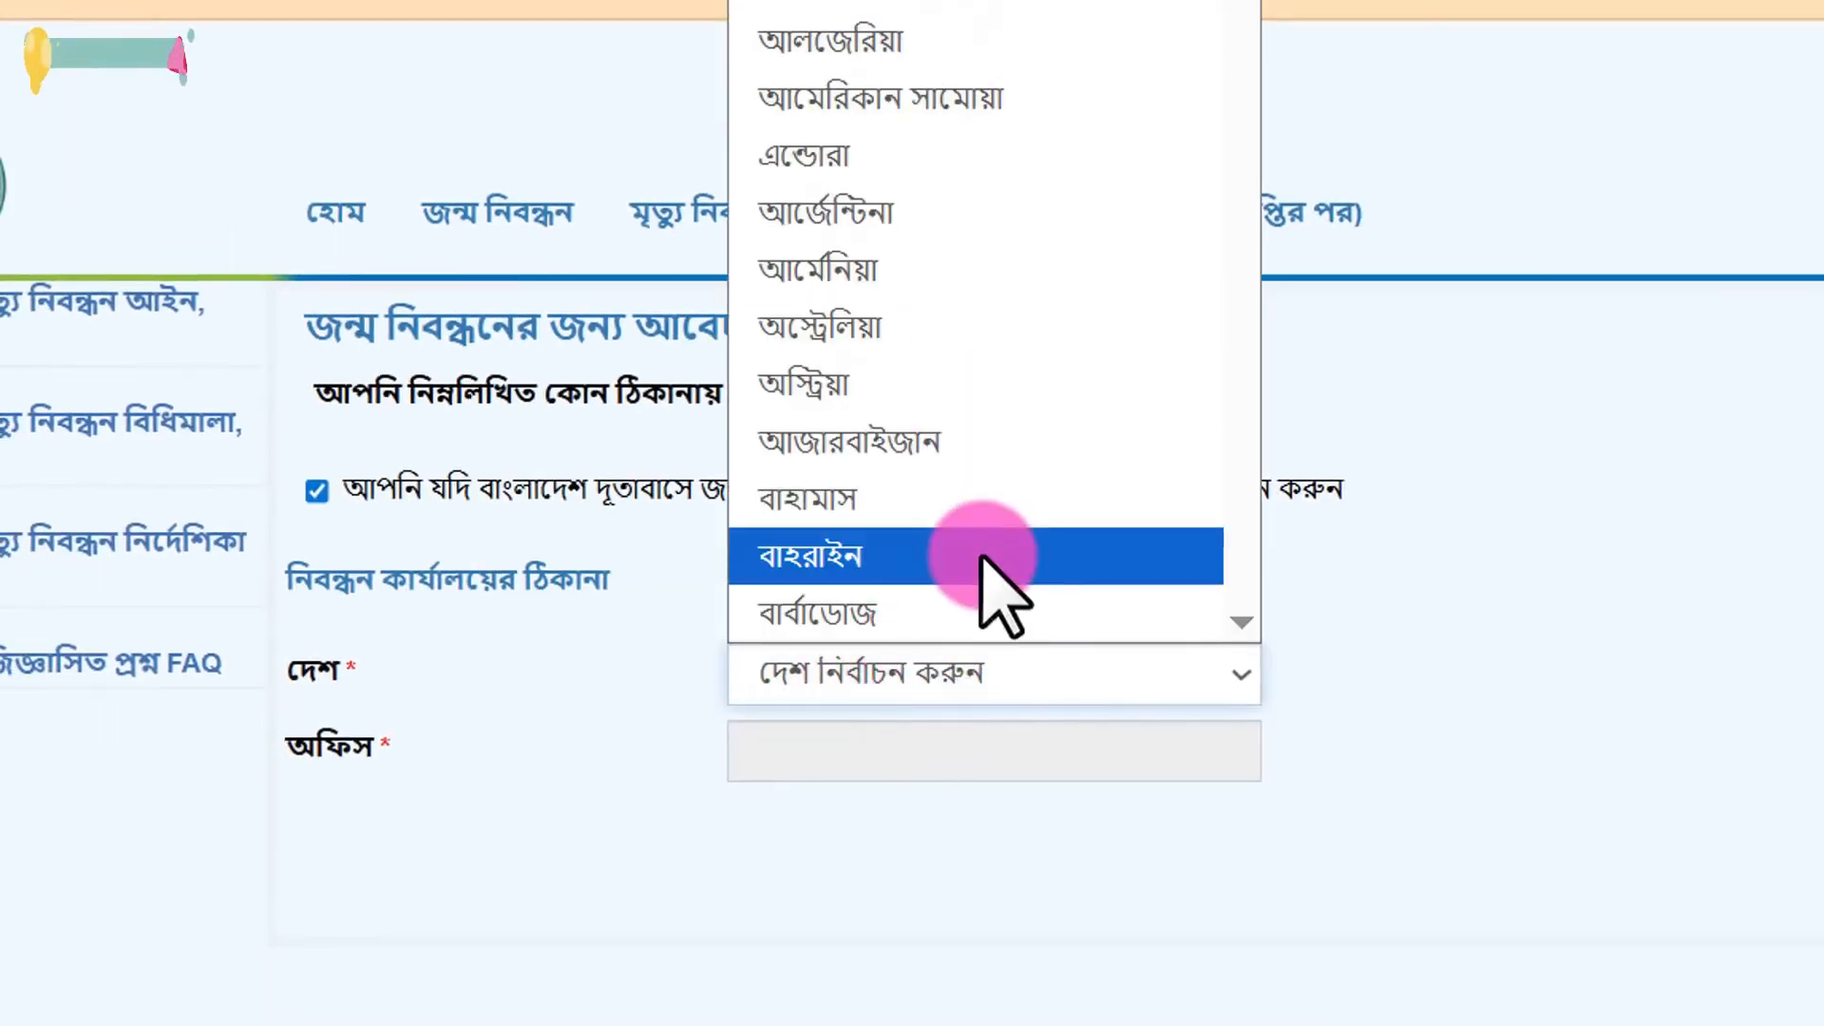
left_click(943, 327)
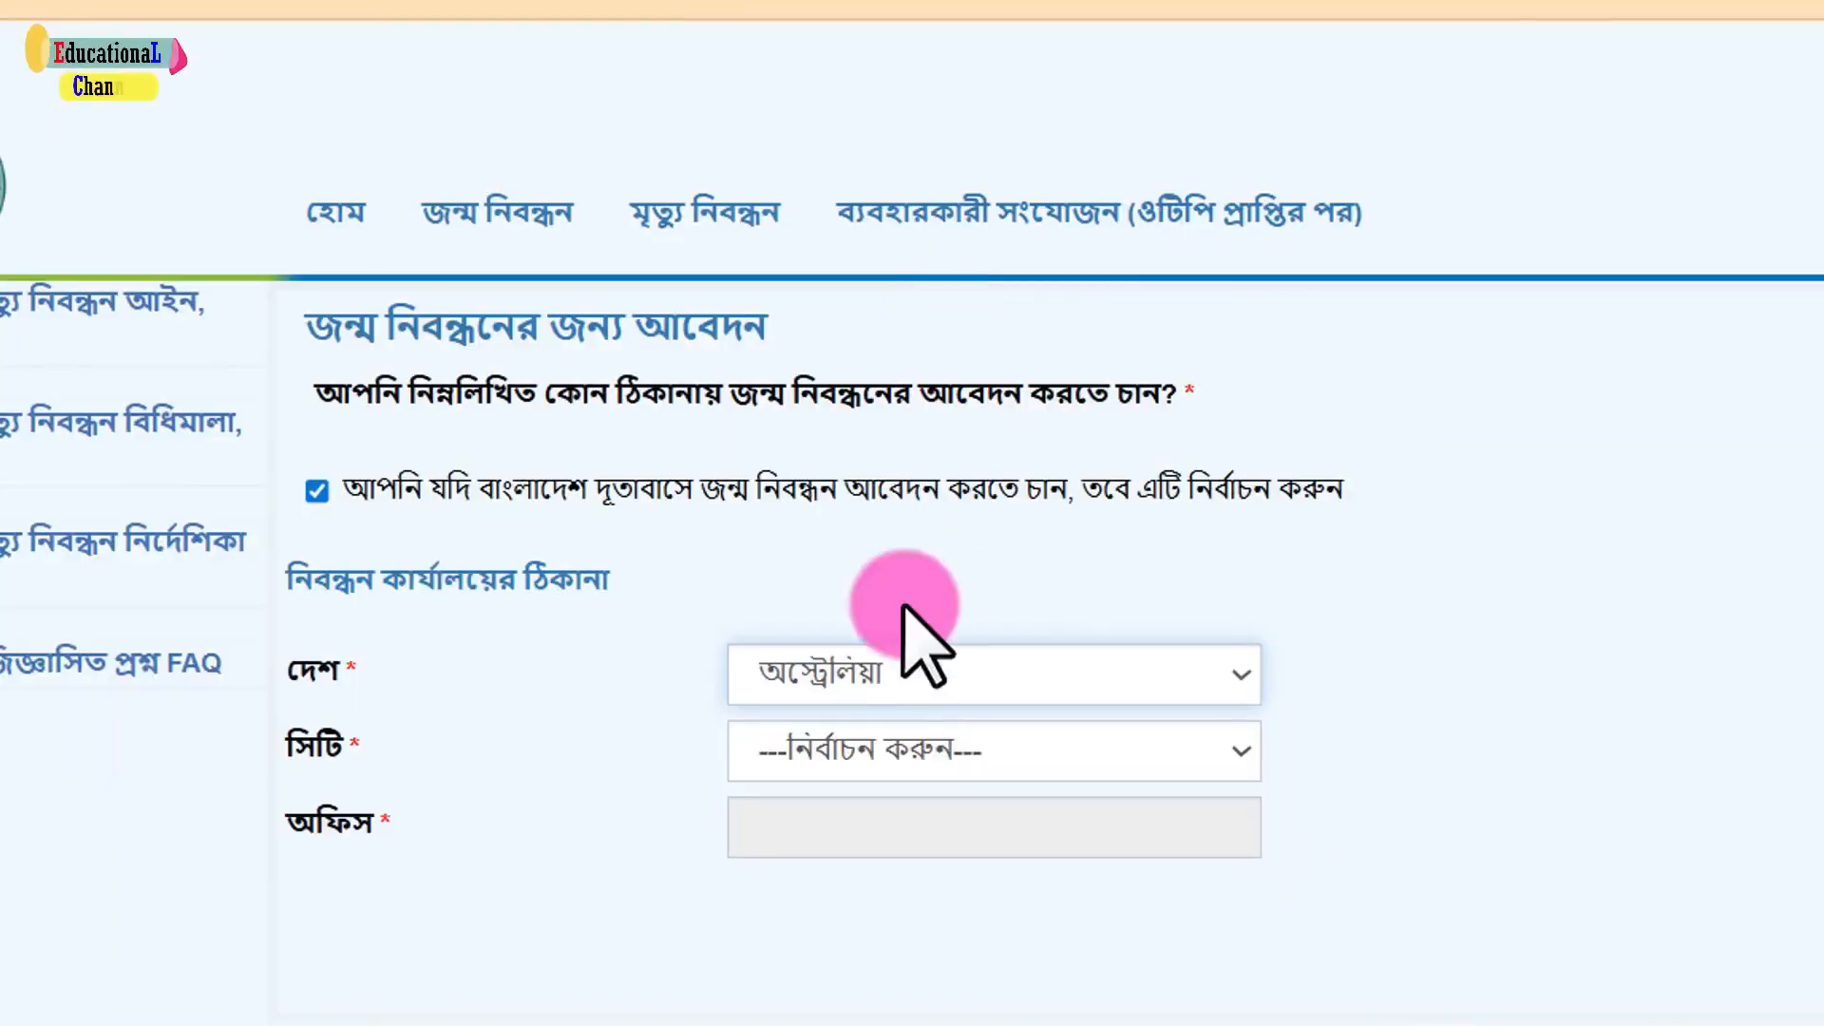
left_click(945, 750)
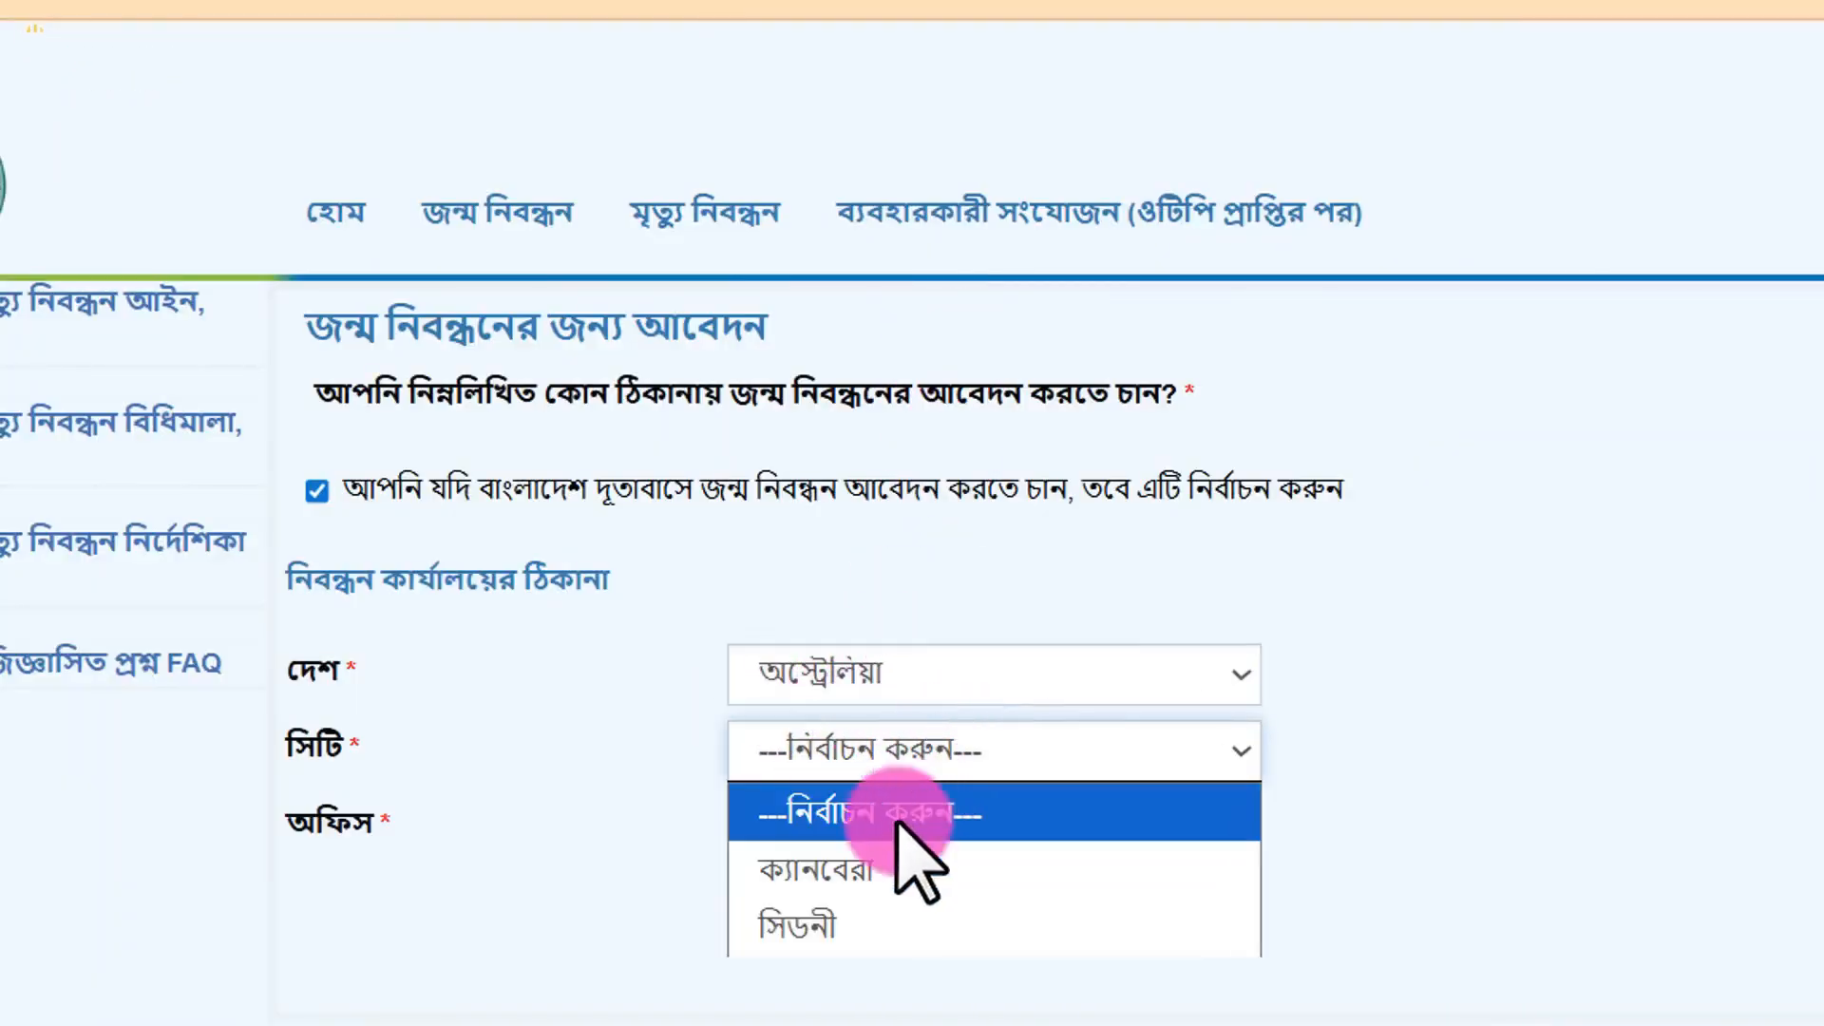
left_click(860, 910)
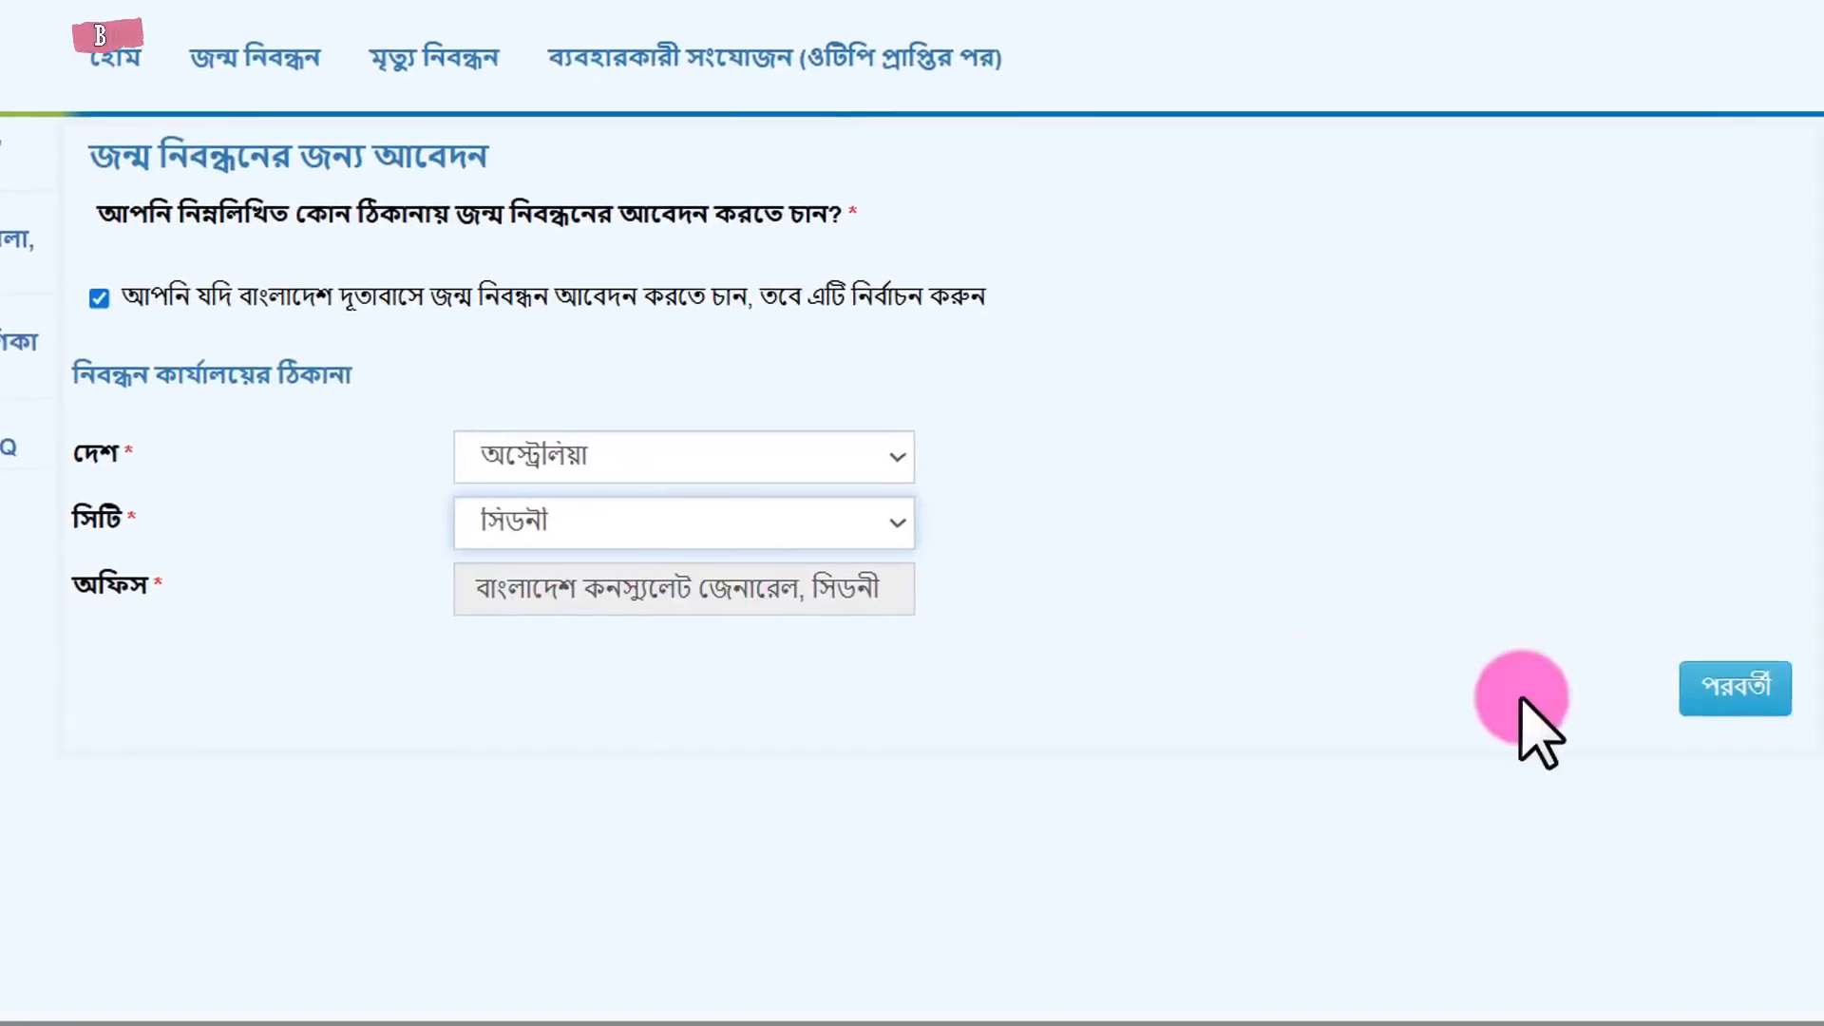
- Preview the applicant identity and birthplace address form, and return to the registration office selection
left_click(1741, 692)
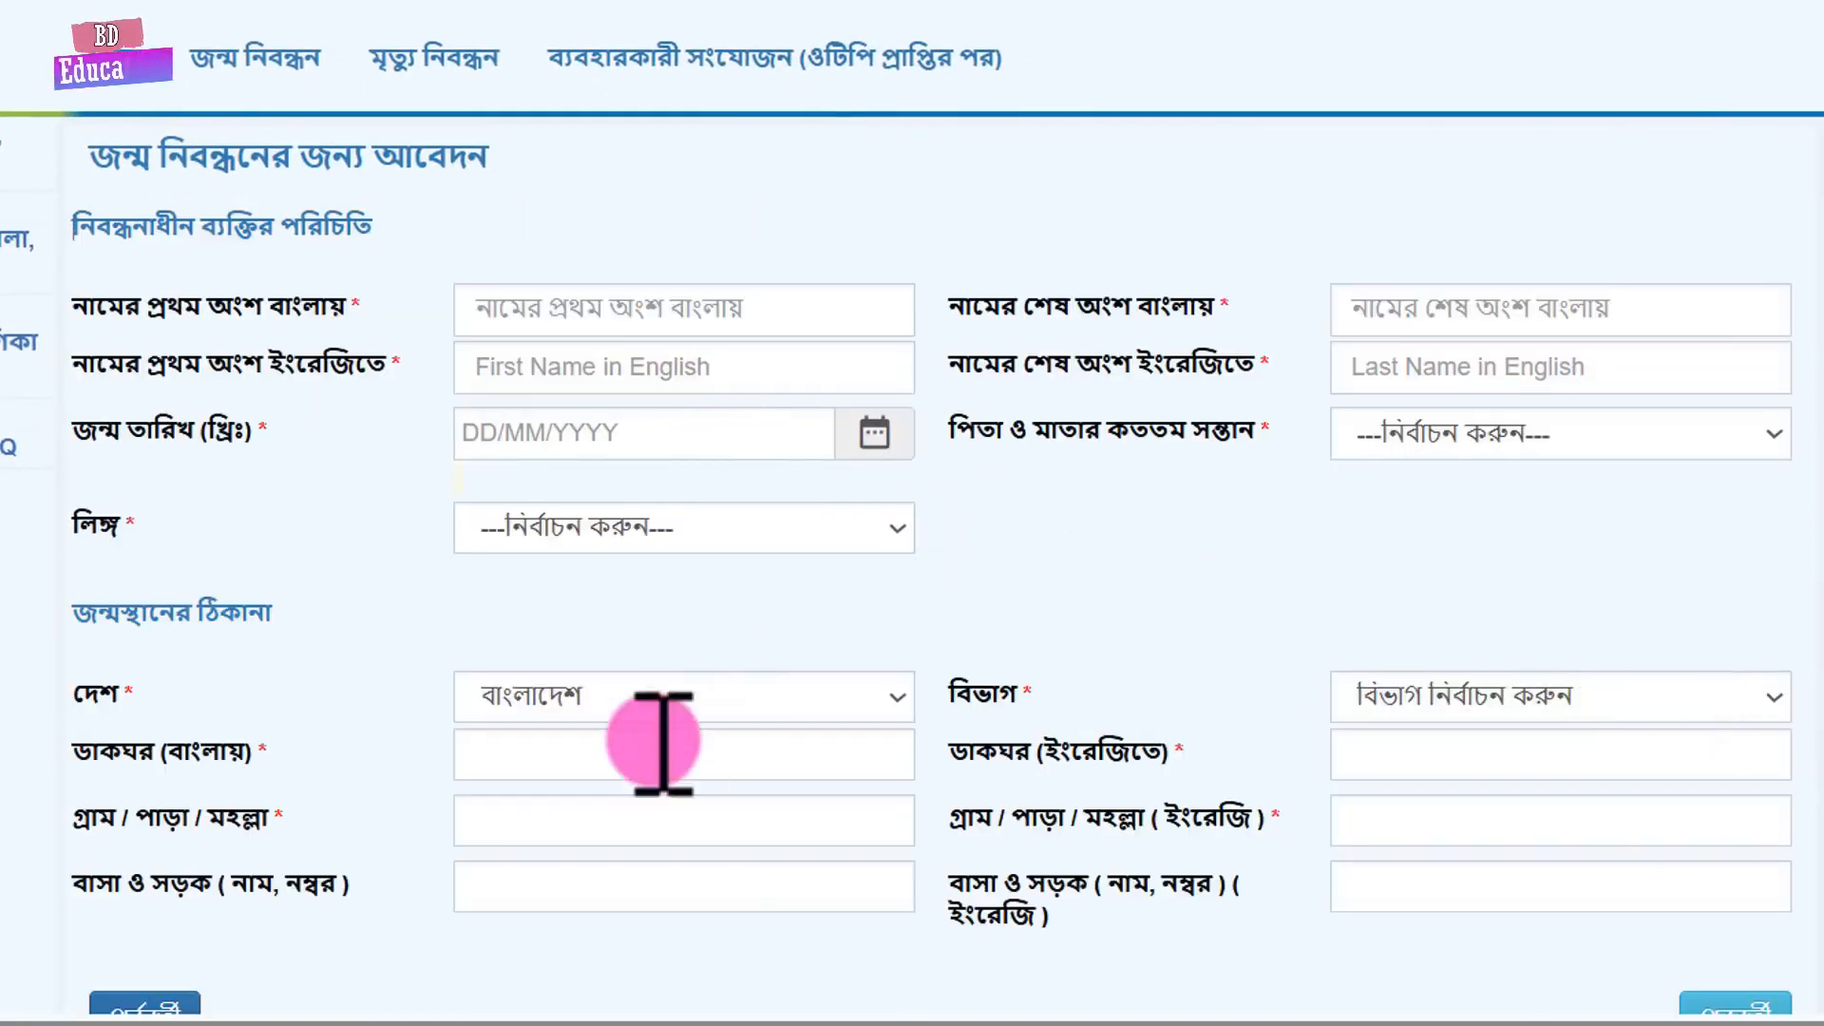
scroll(664, 741, "down", 2)
left_click(157, 828)
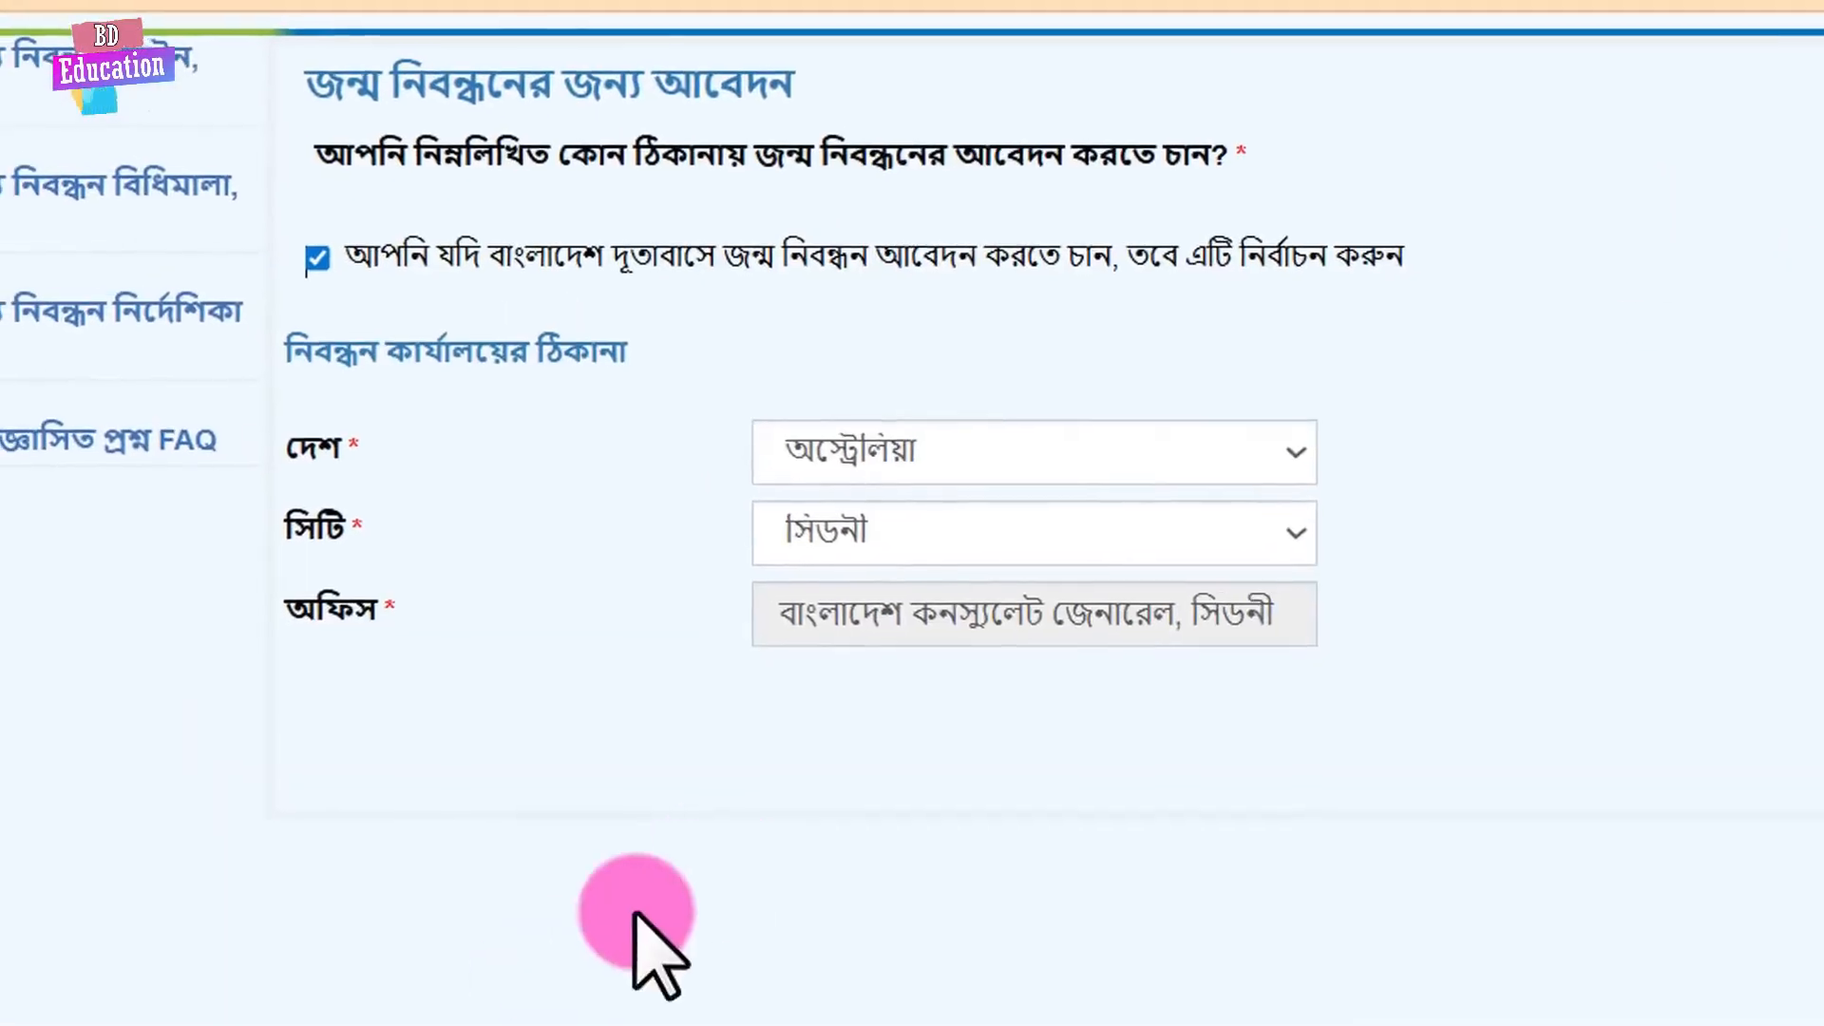
scroll(639, 910, "up", 1)
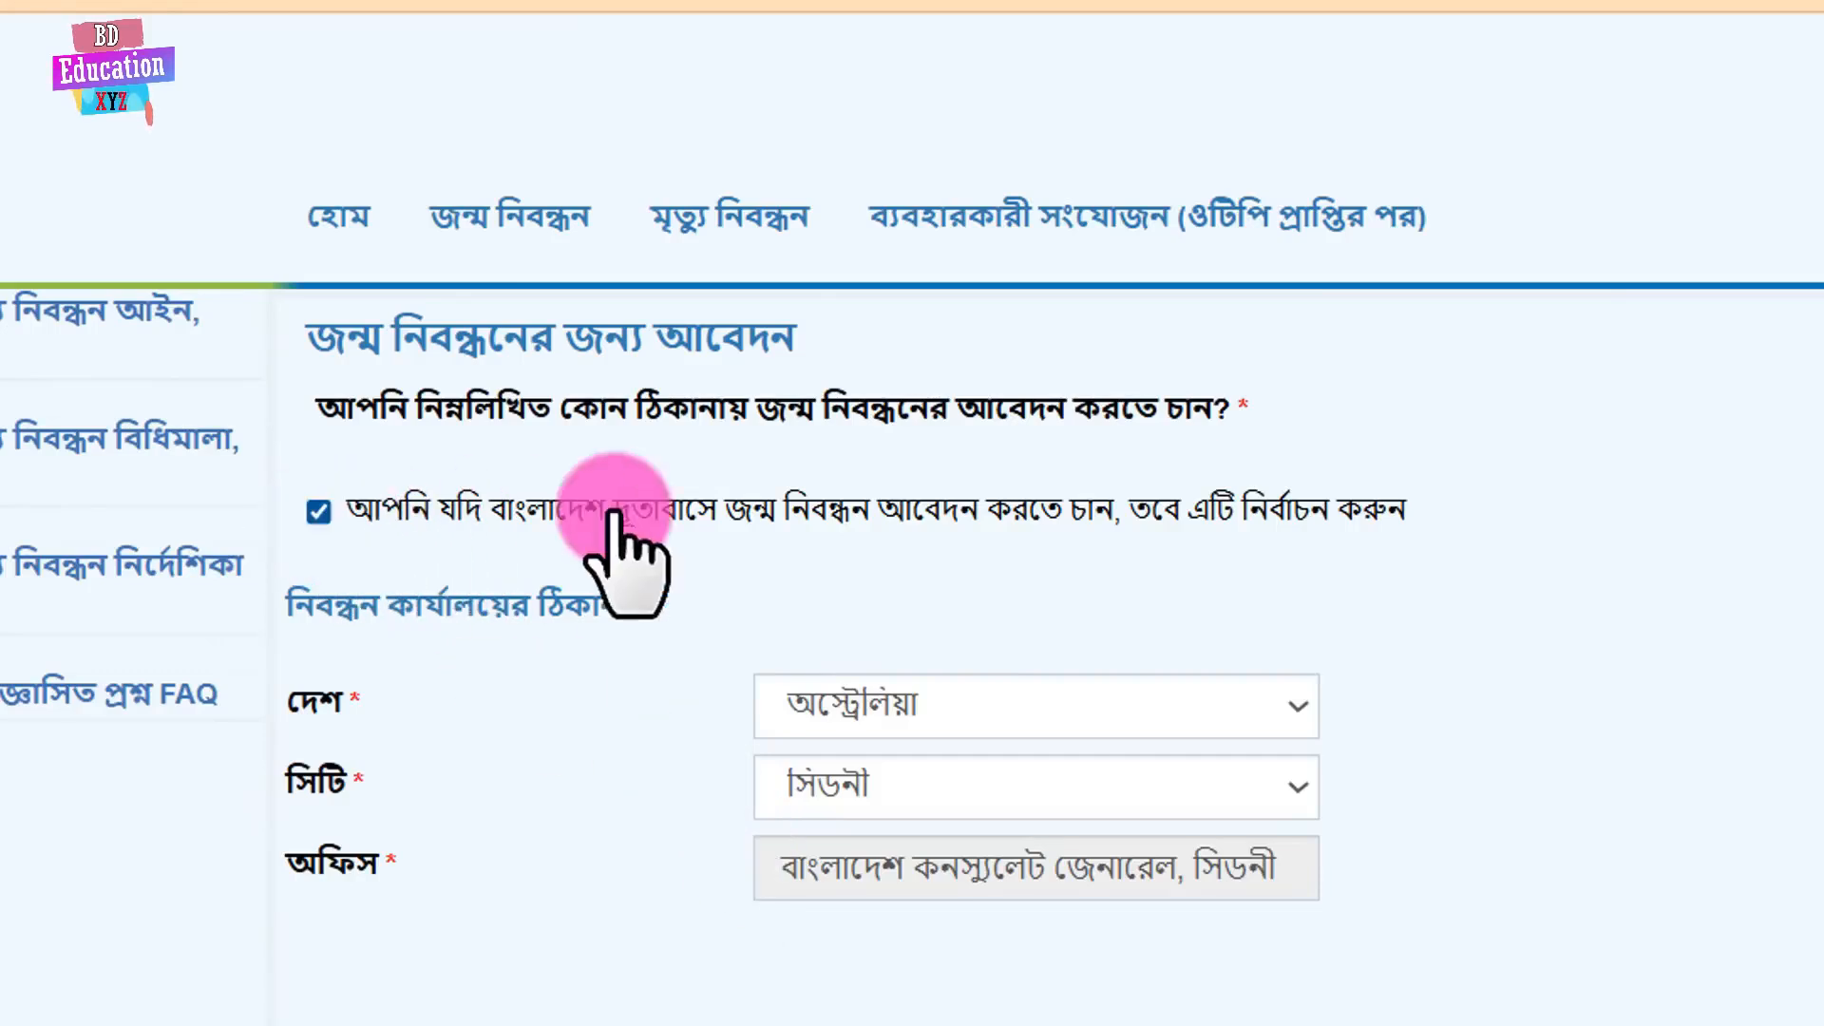
- Deselect the embassy option, choose জন্মস্থান as the application address and continue to the applicant details form
left_click(319, 511)
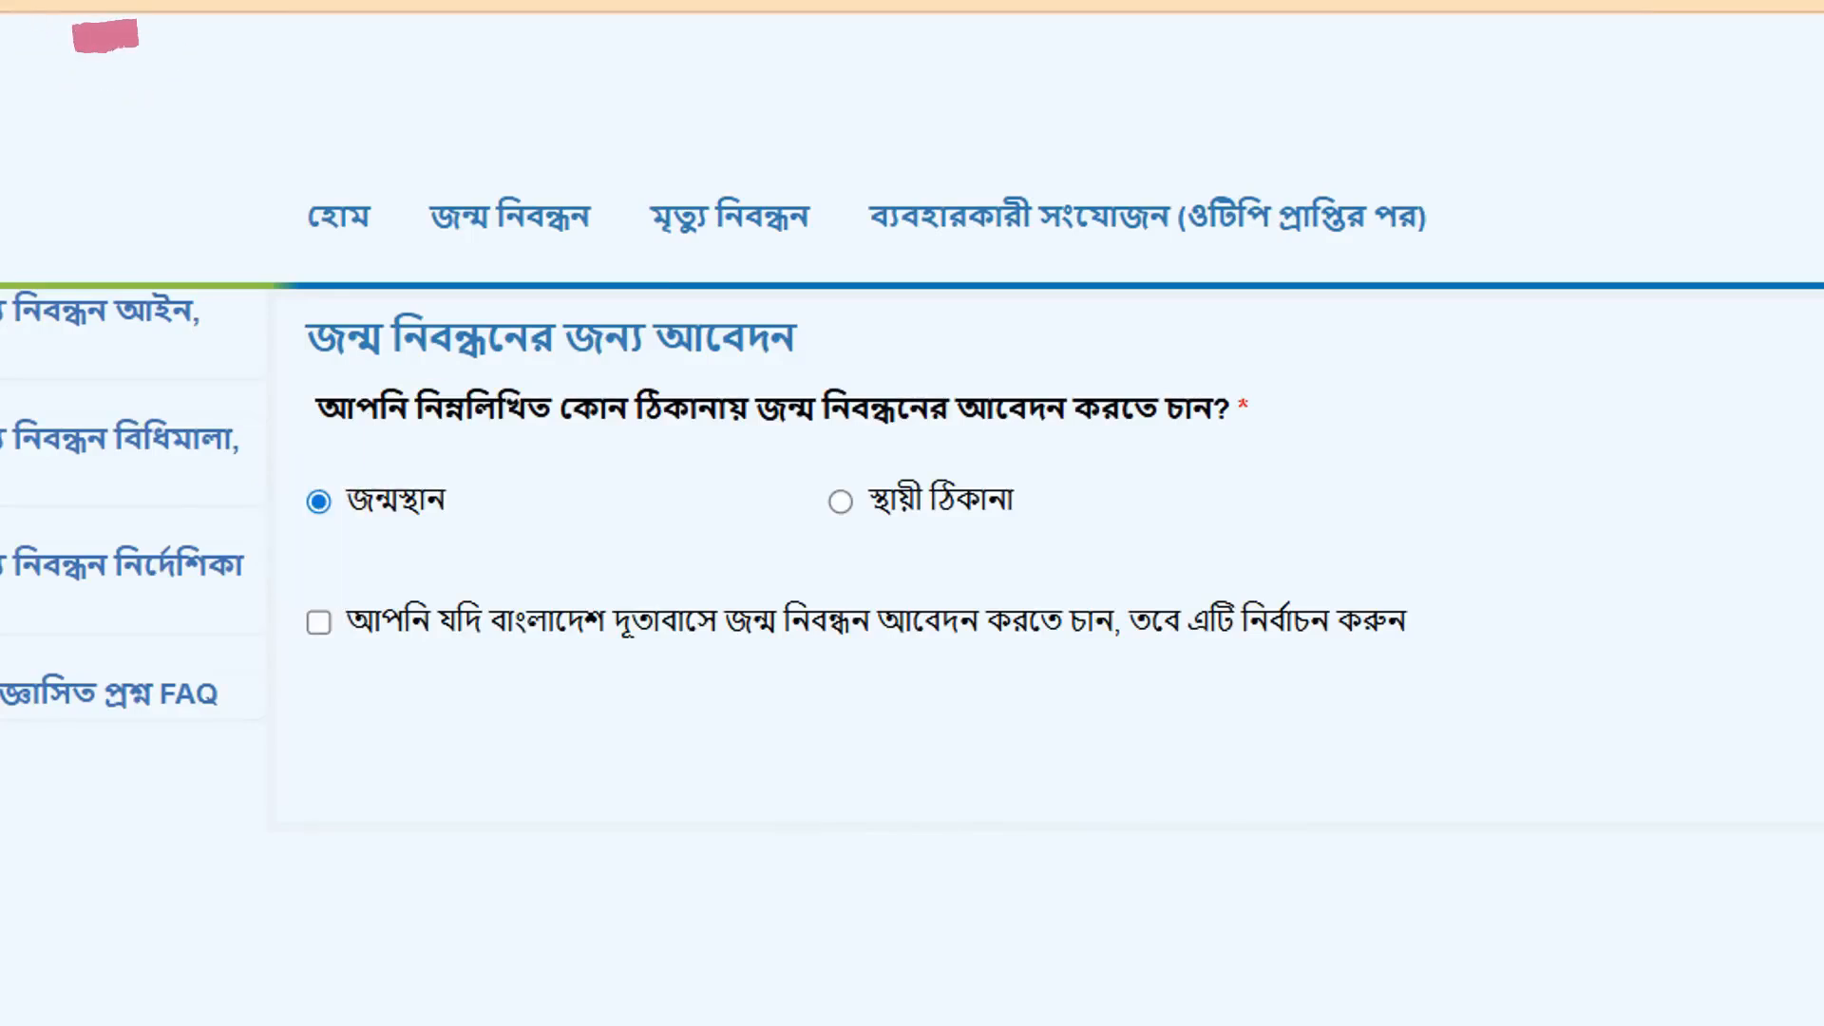
left_click(839, 500)
left_click(320, 502)
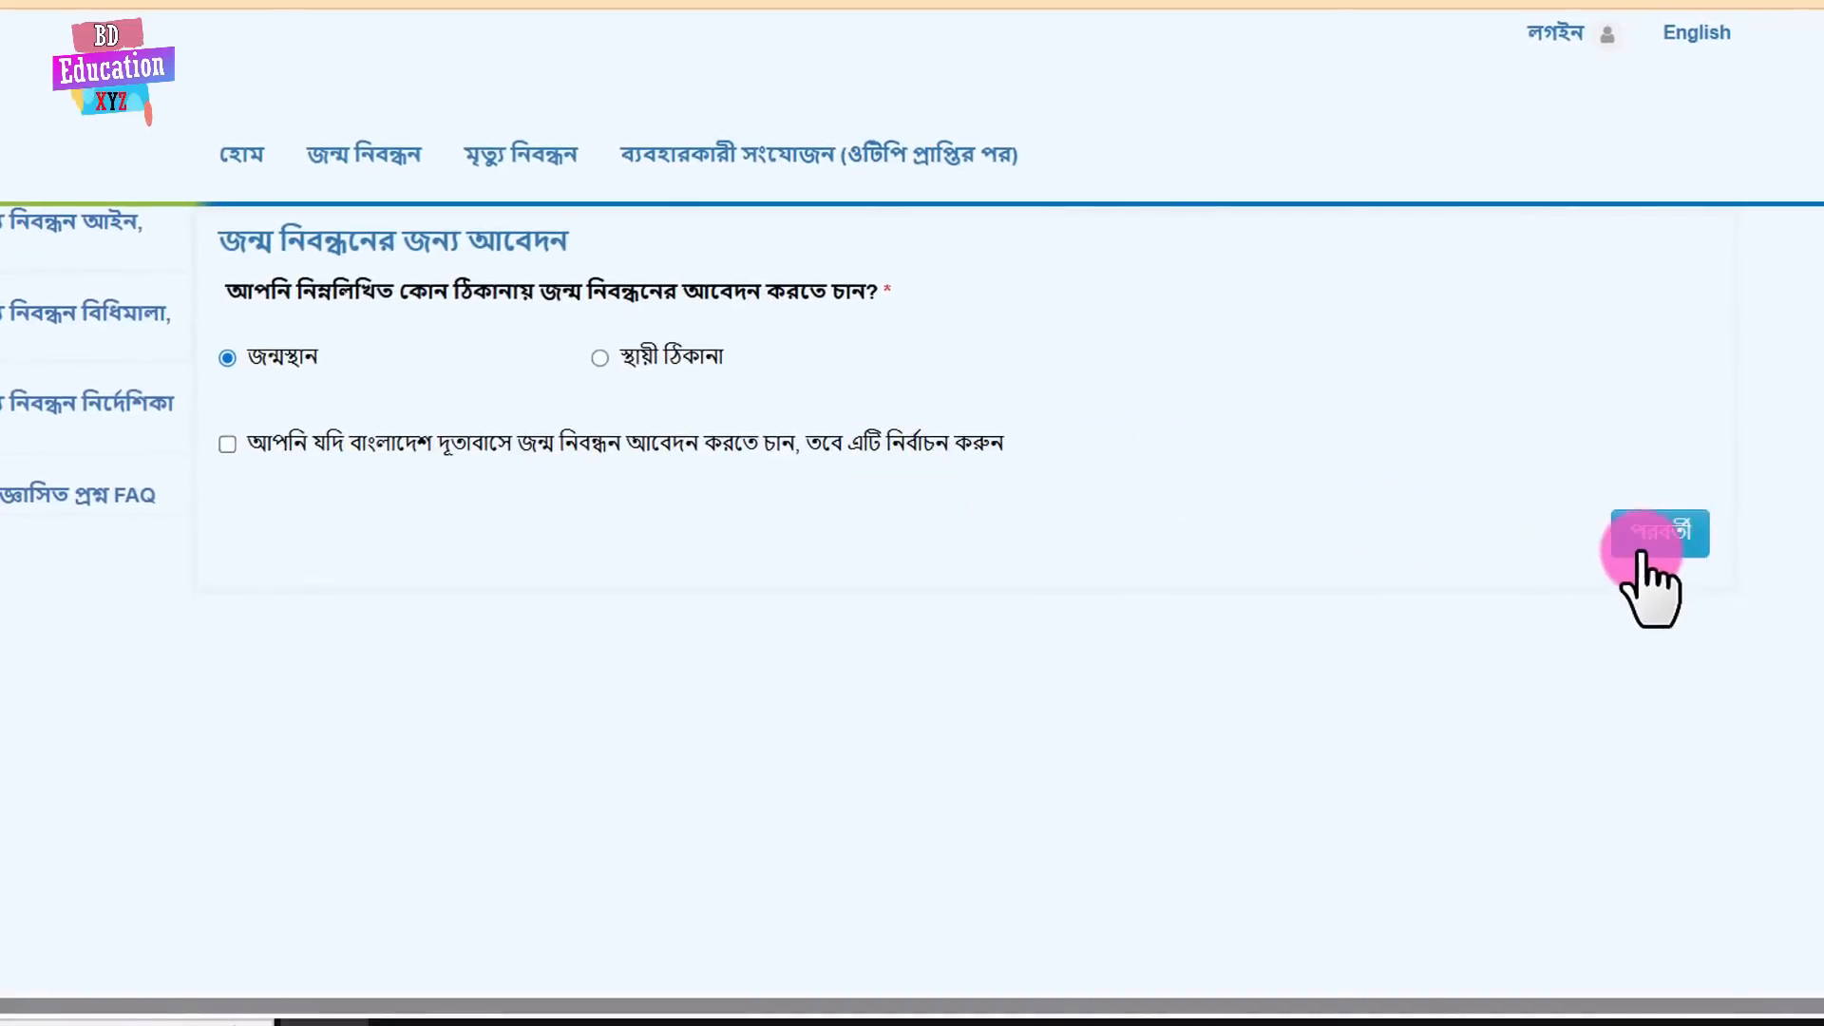
left_click(1657, 537)
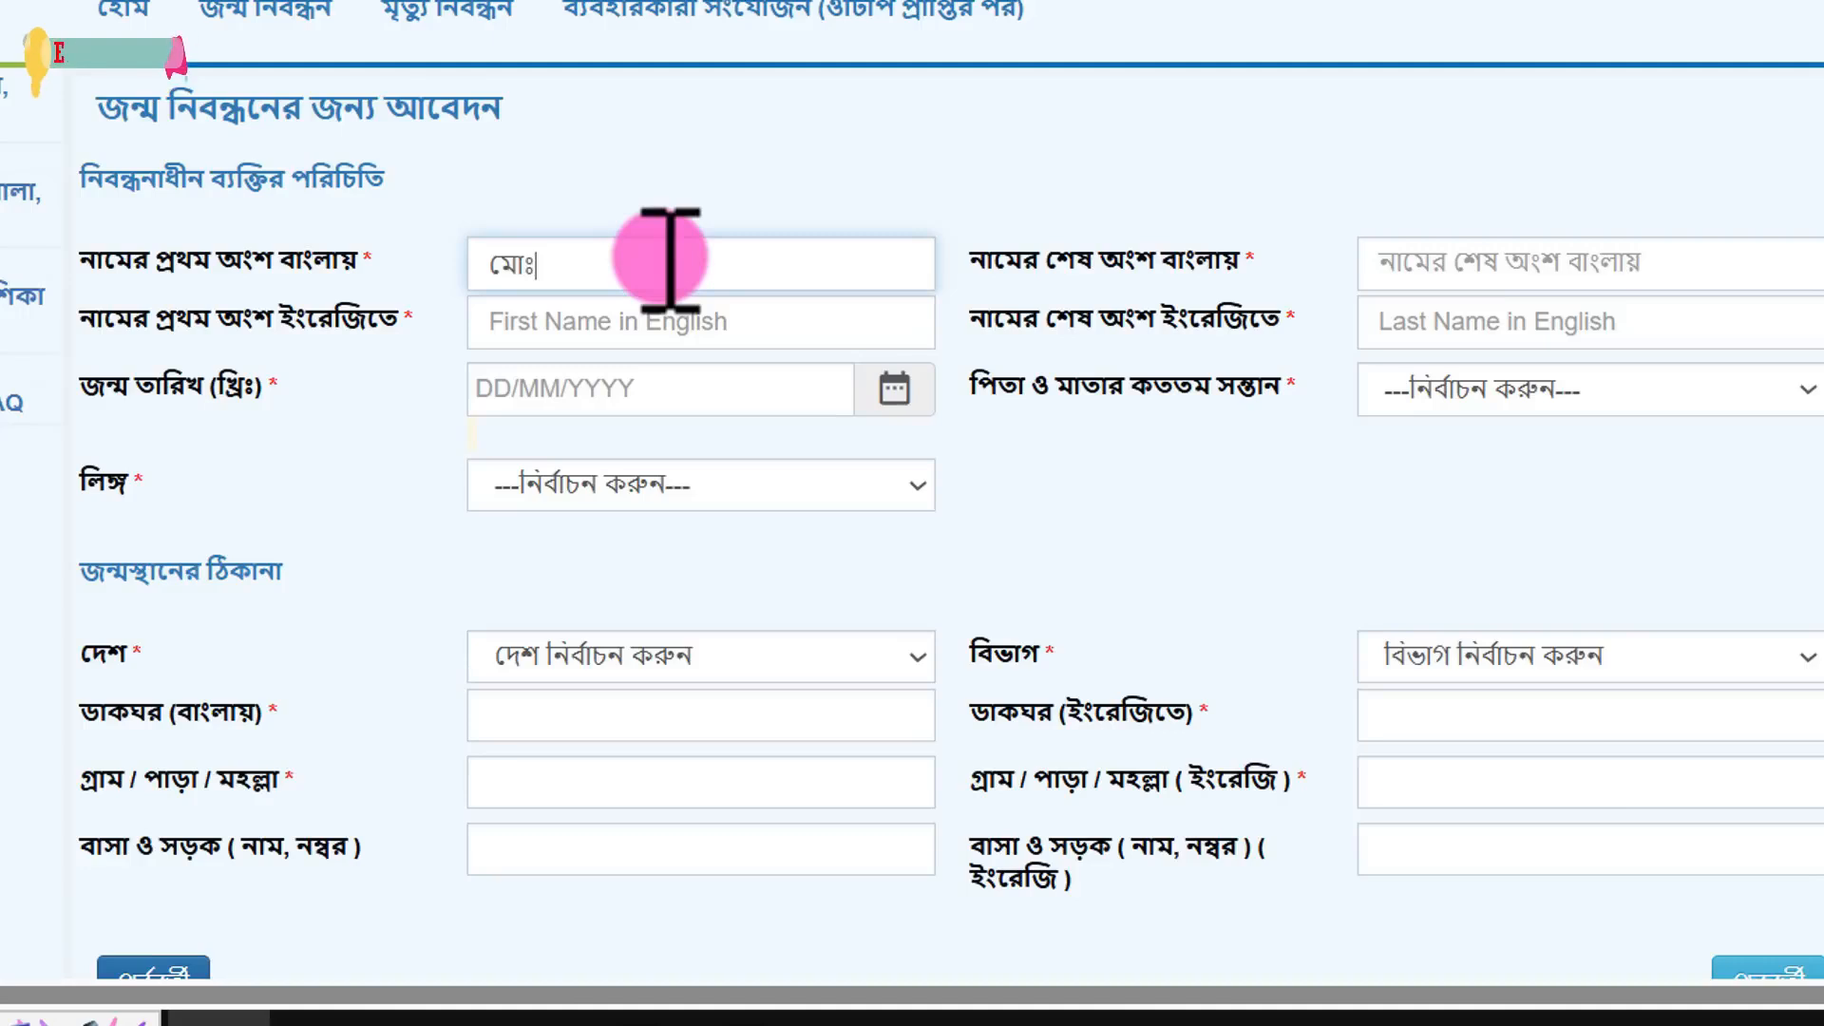
- Fill in the applicant's first and last names in both Bangla and English
left_click(1441, 258)
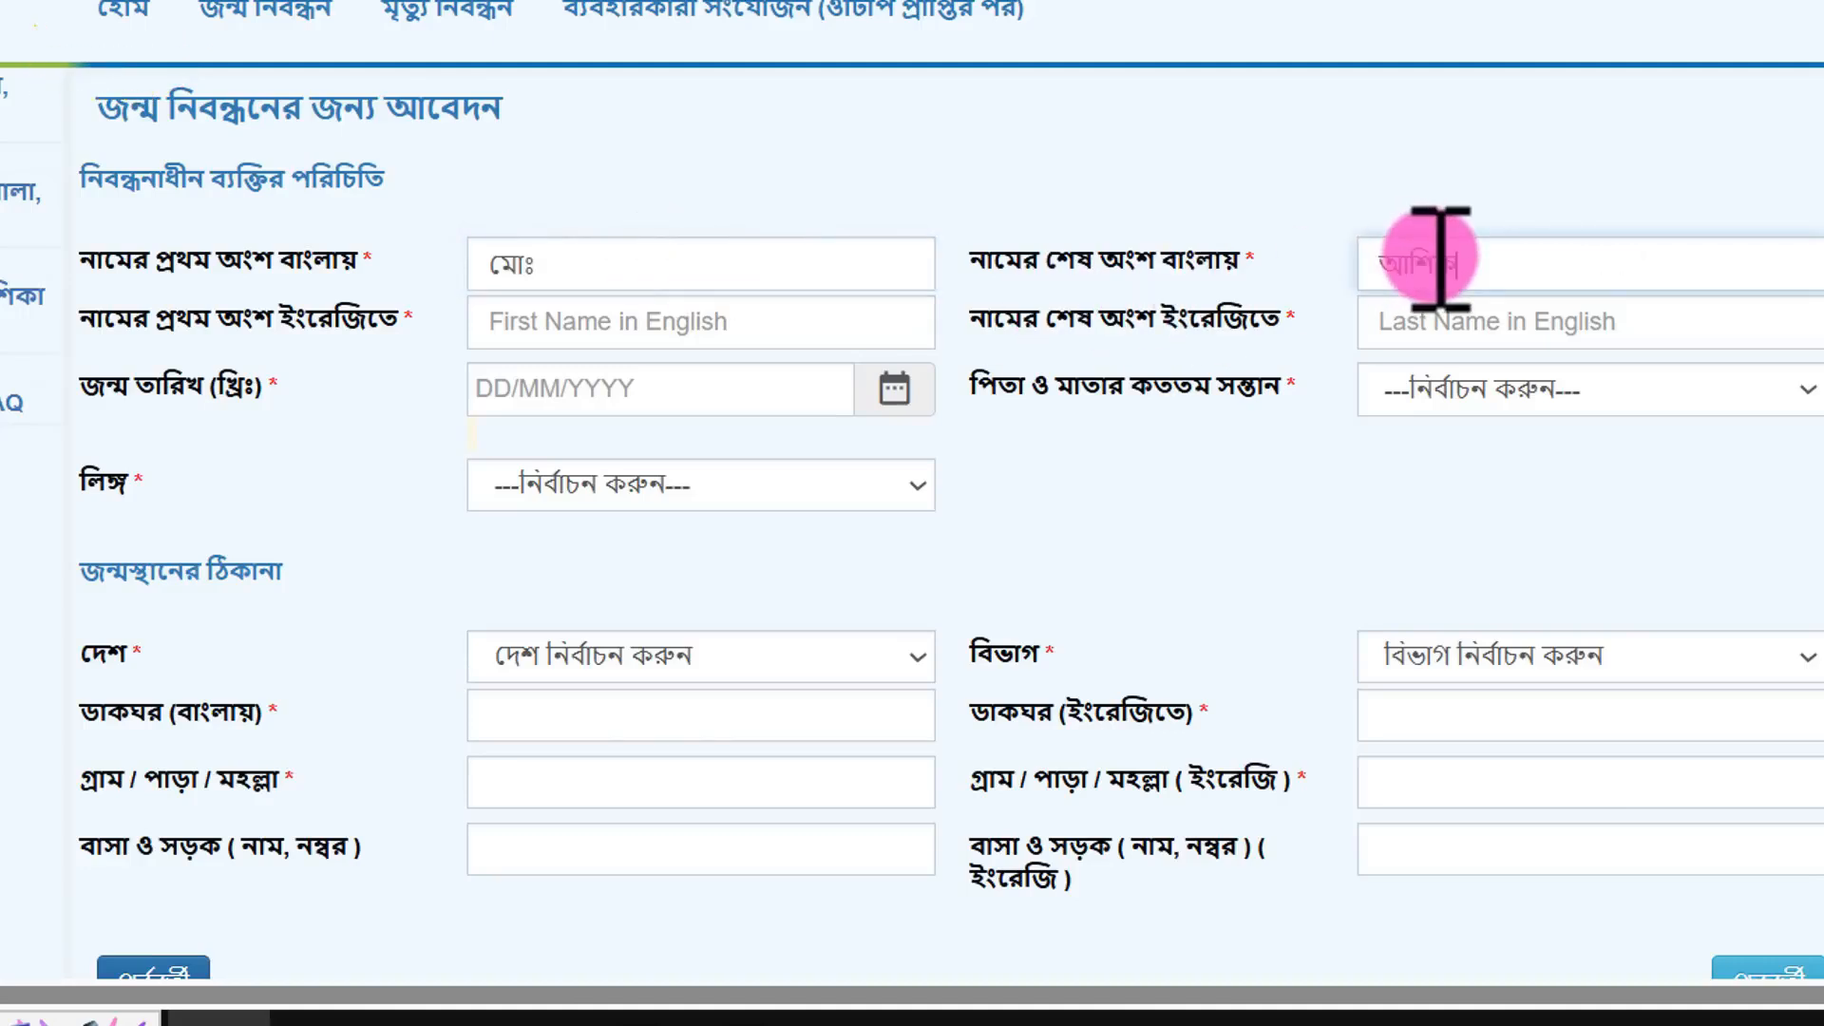
left_click(827, 326)
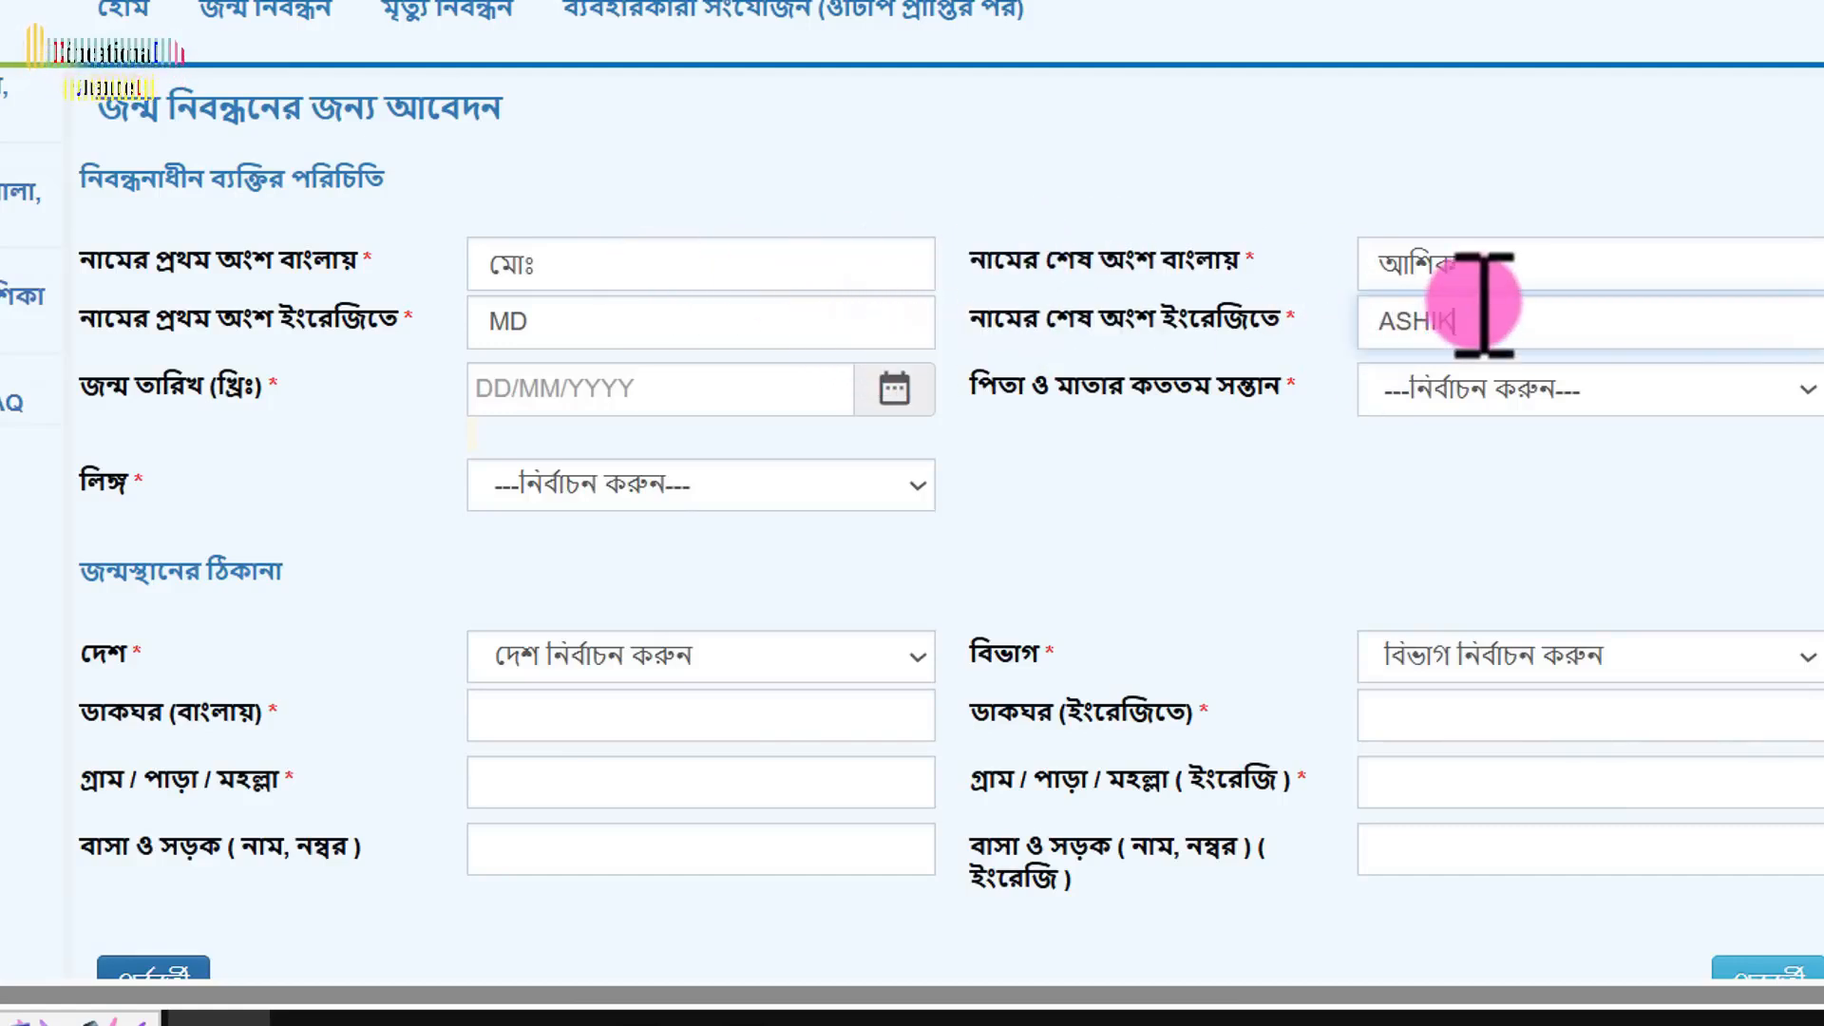
- Replace the Bangla first name with the applicant's single-word name and leave the Bangla last name blank
double_click(686, 263)
key("BackSpace")
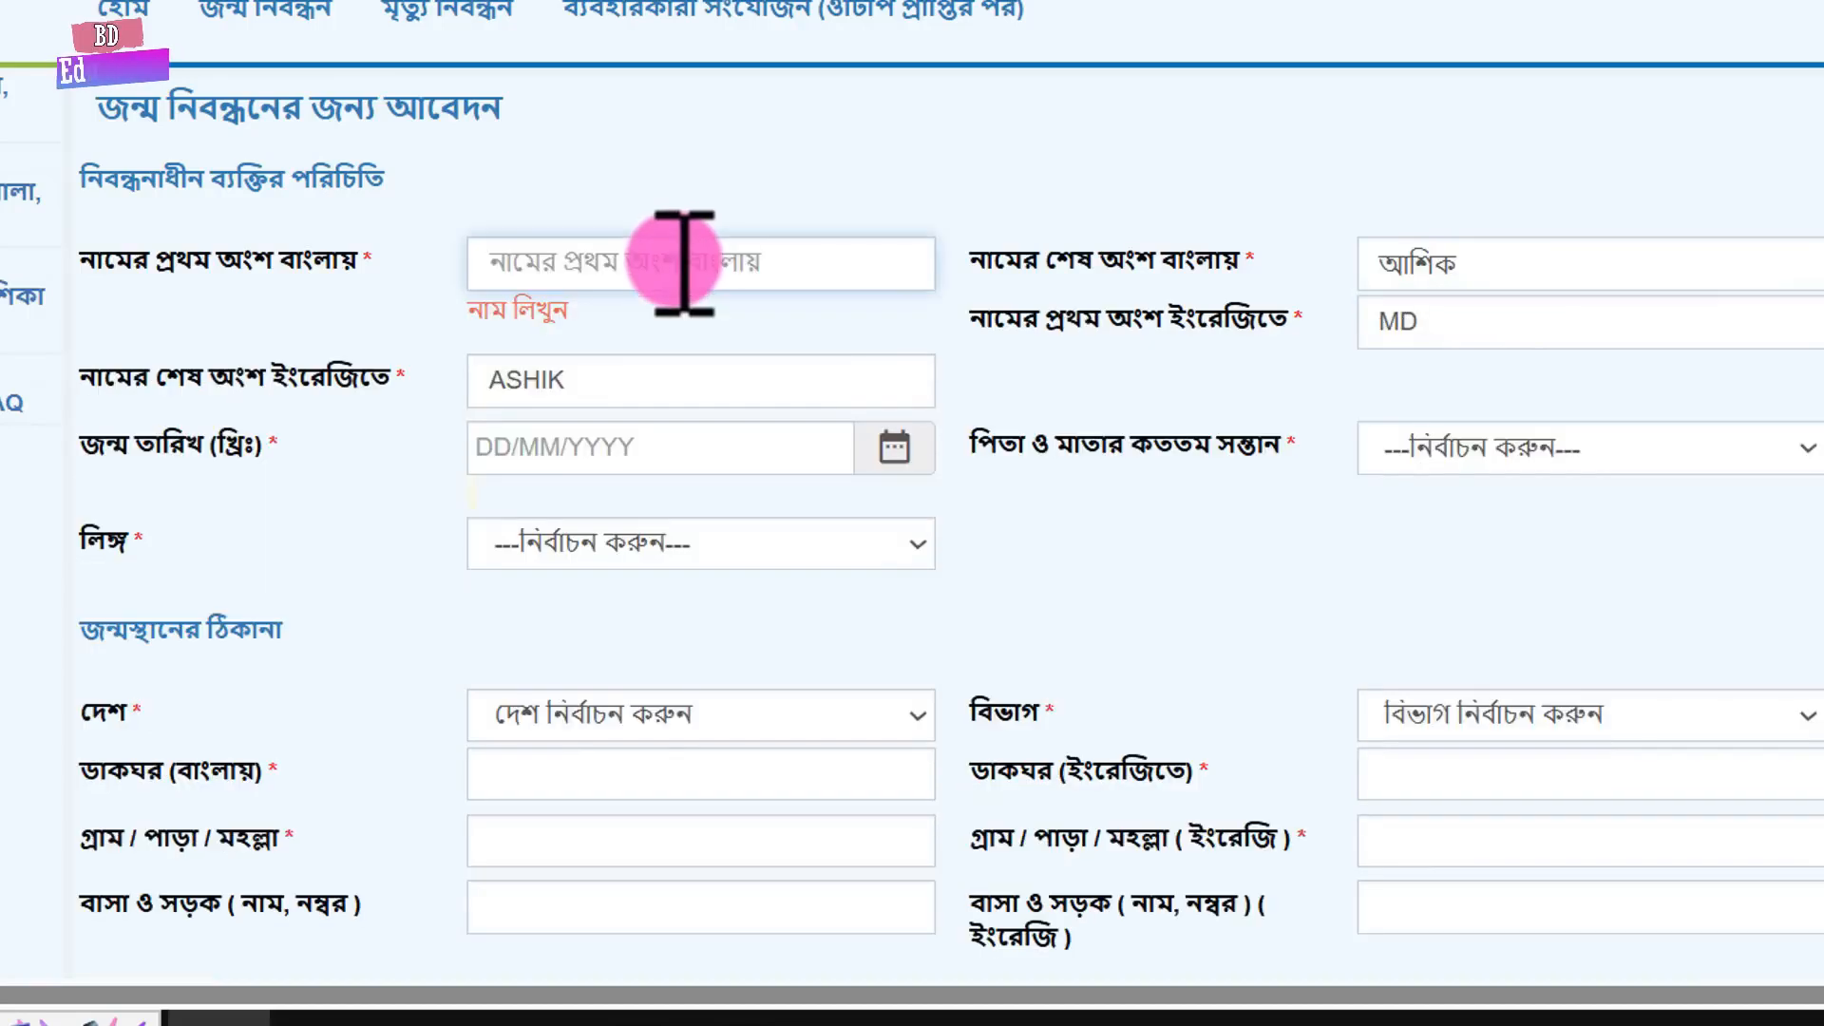
type("আশিক")
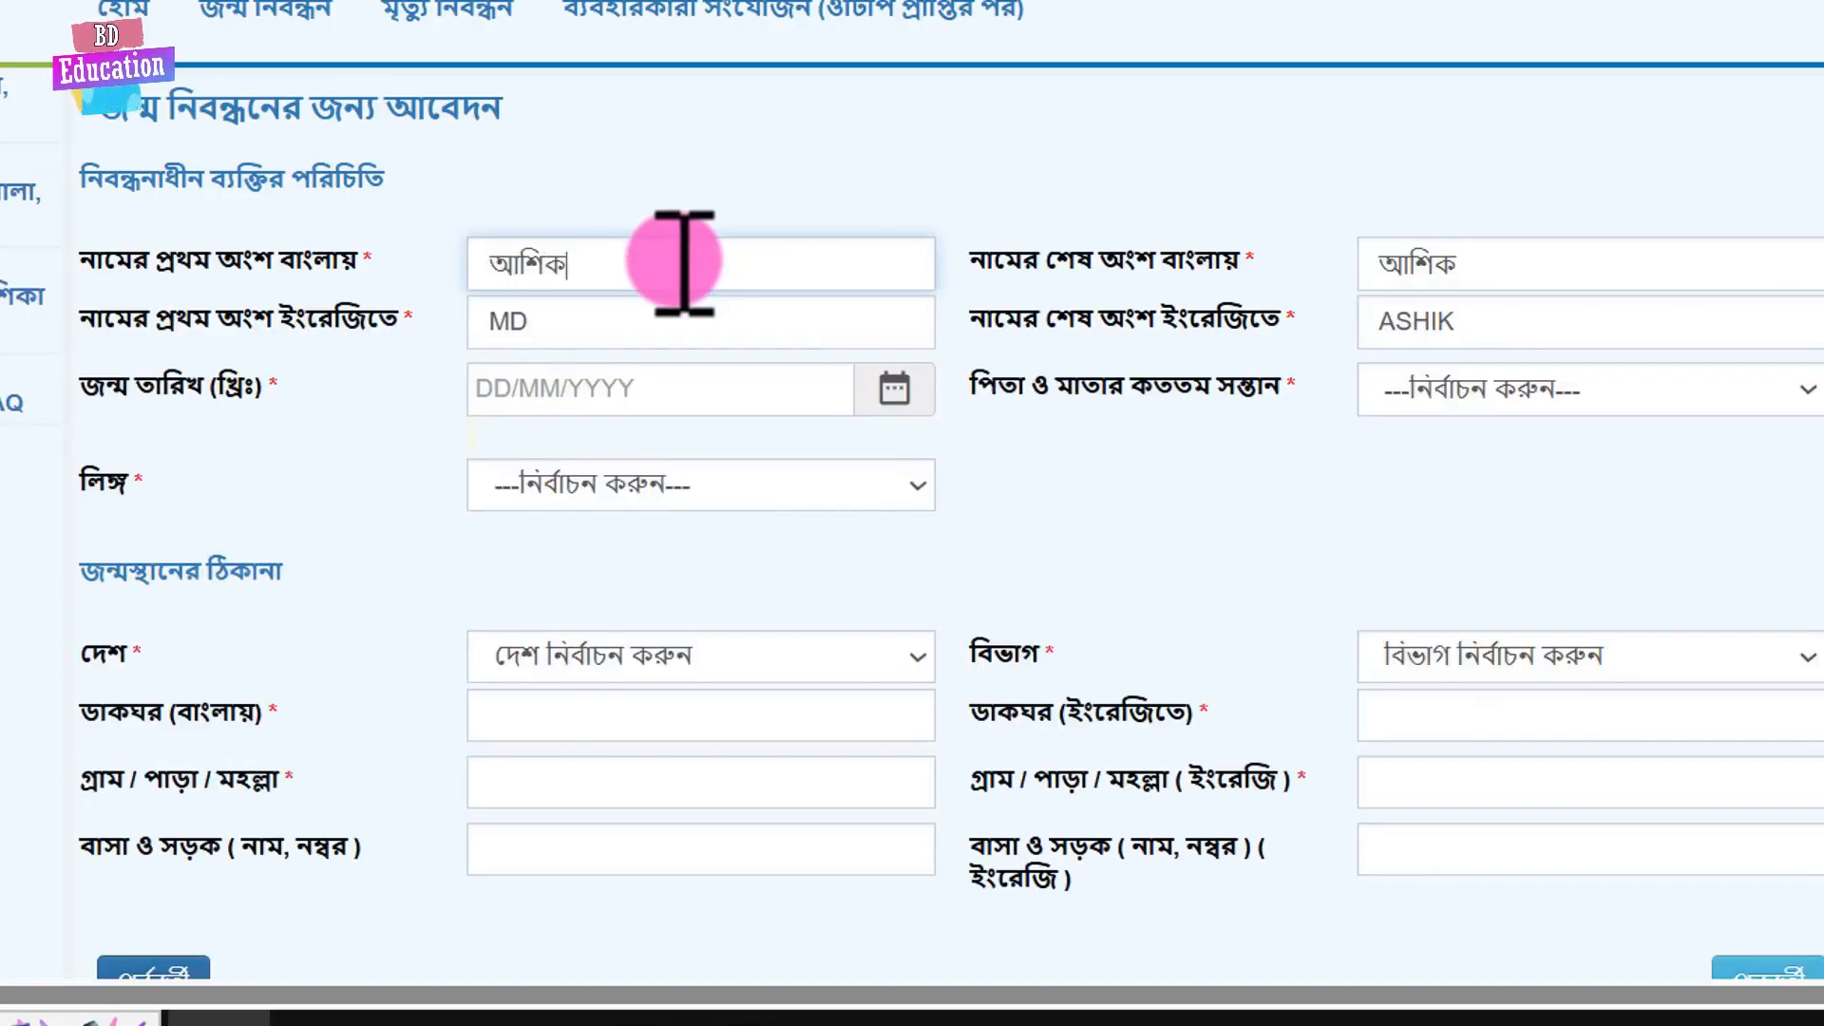
left_click_drag(1458, 264, 1103, 238)
key("BackSpace")
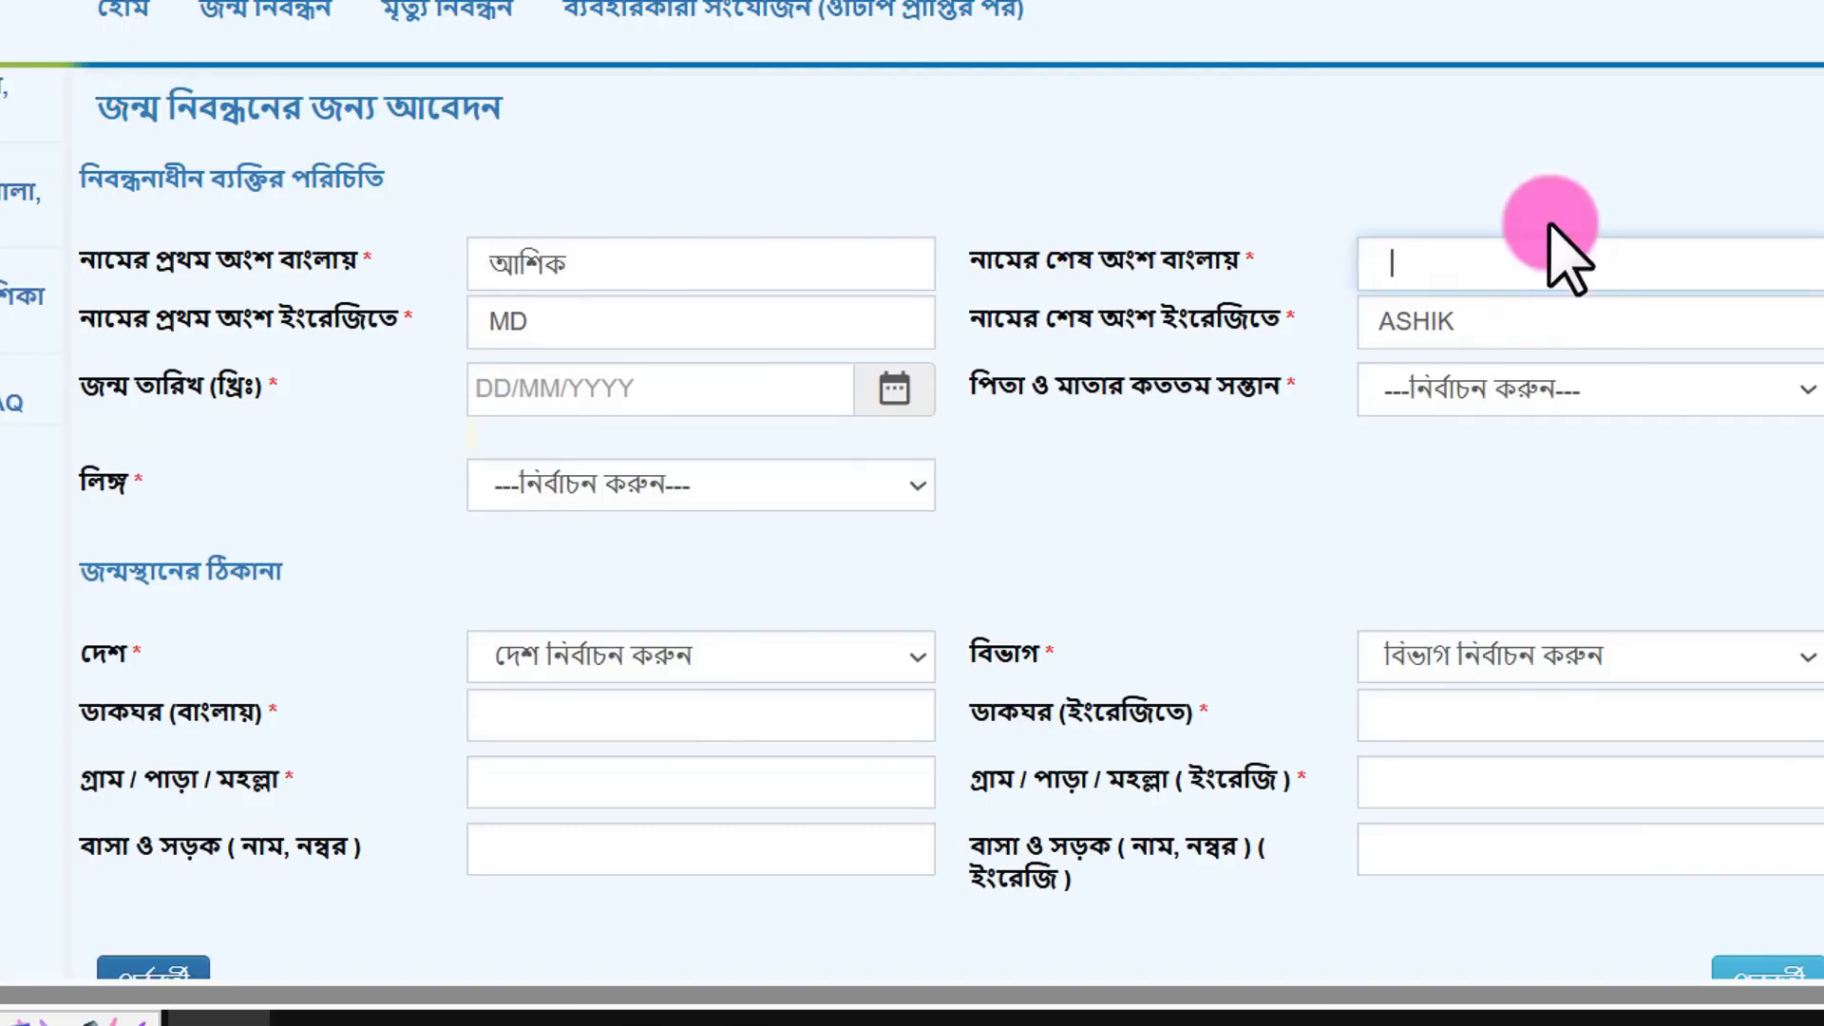
left_click(1539, 187)
left_click(1459, 267)
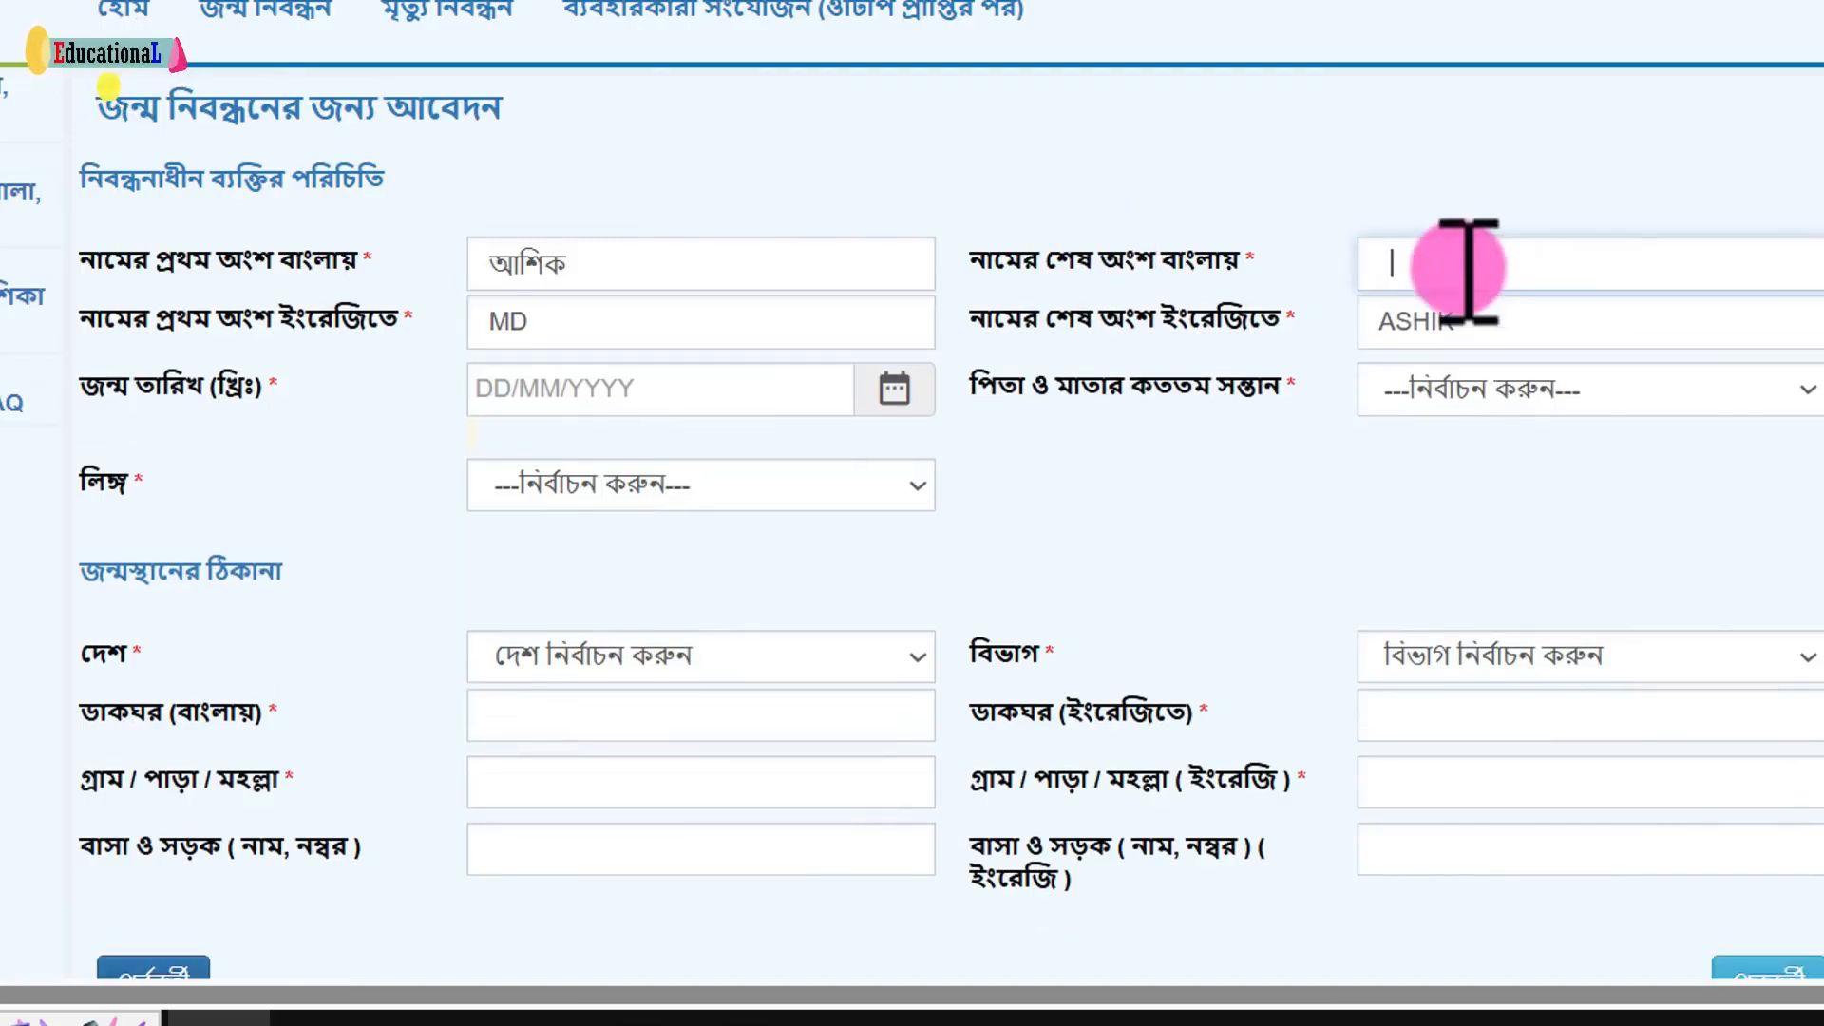
- Complete the applicant's Bangla first and last names, enter the date of birth and confirm having the required documents
left_click(1474, 212)
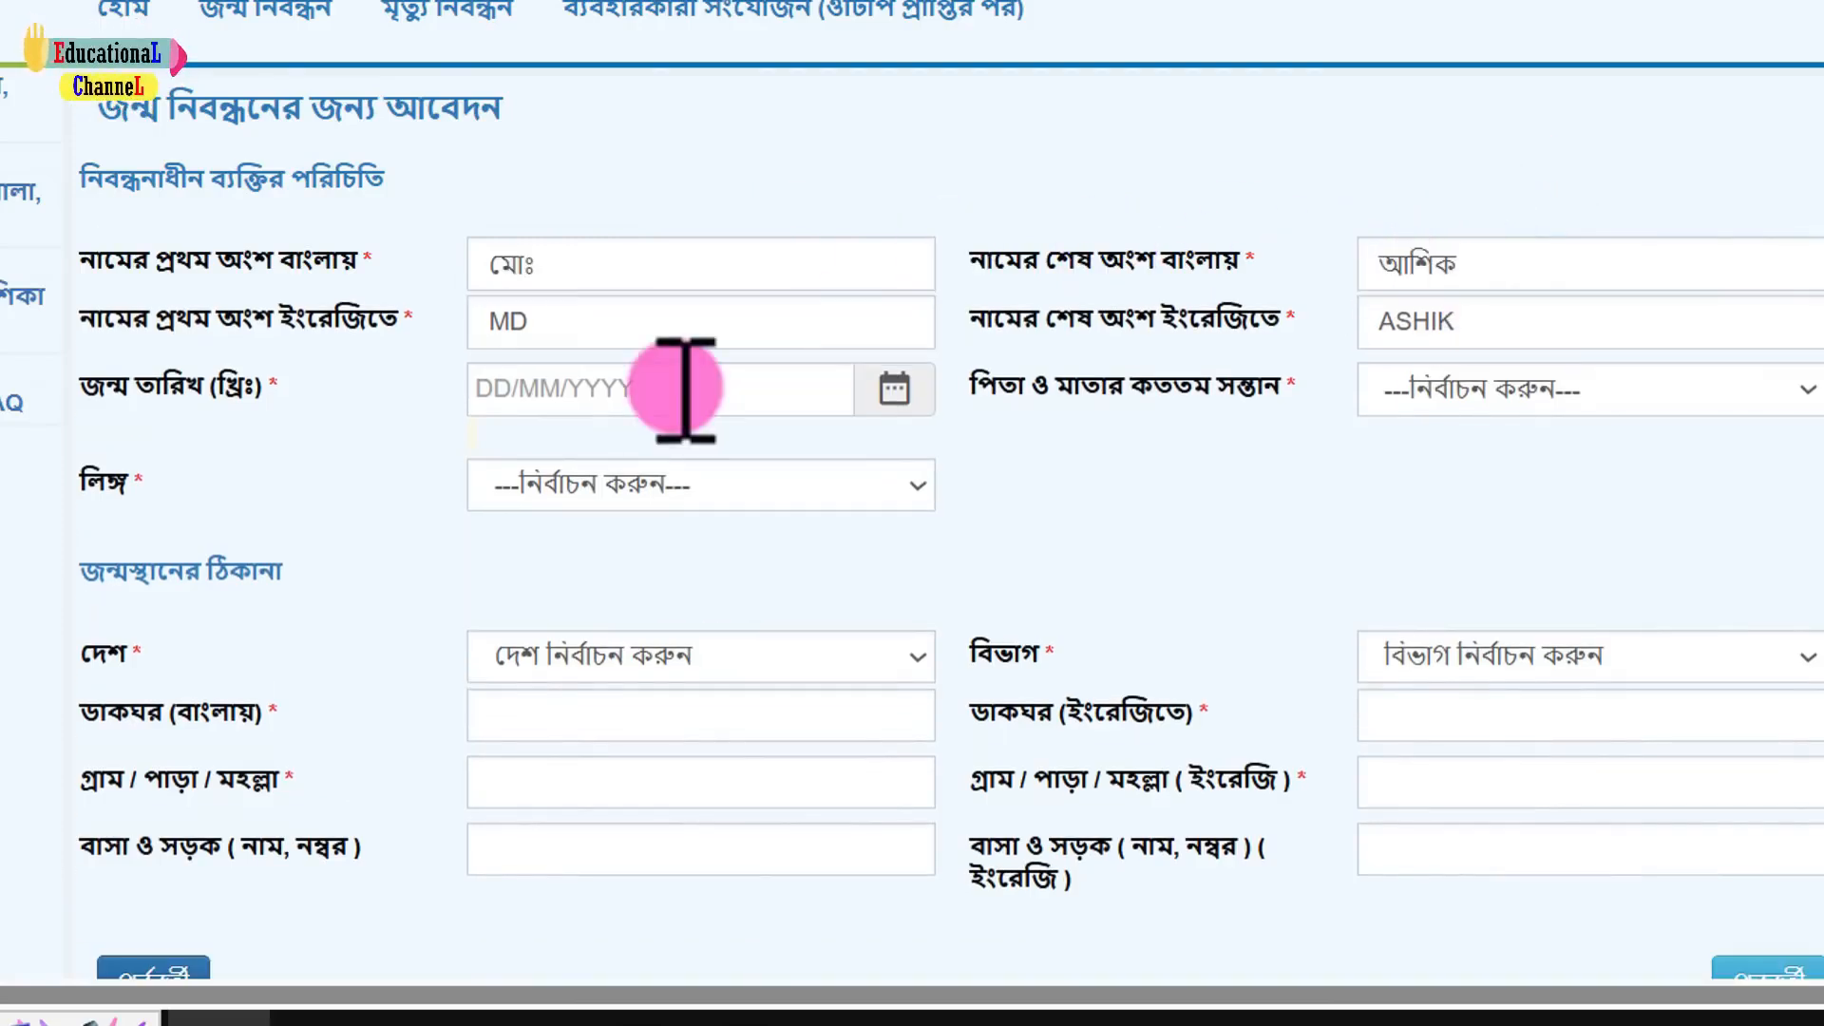
left_click(676, 407)
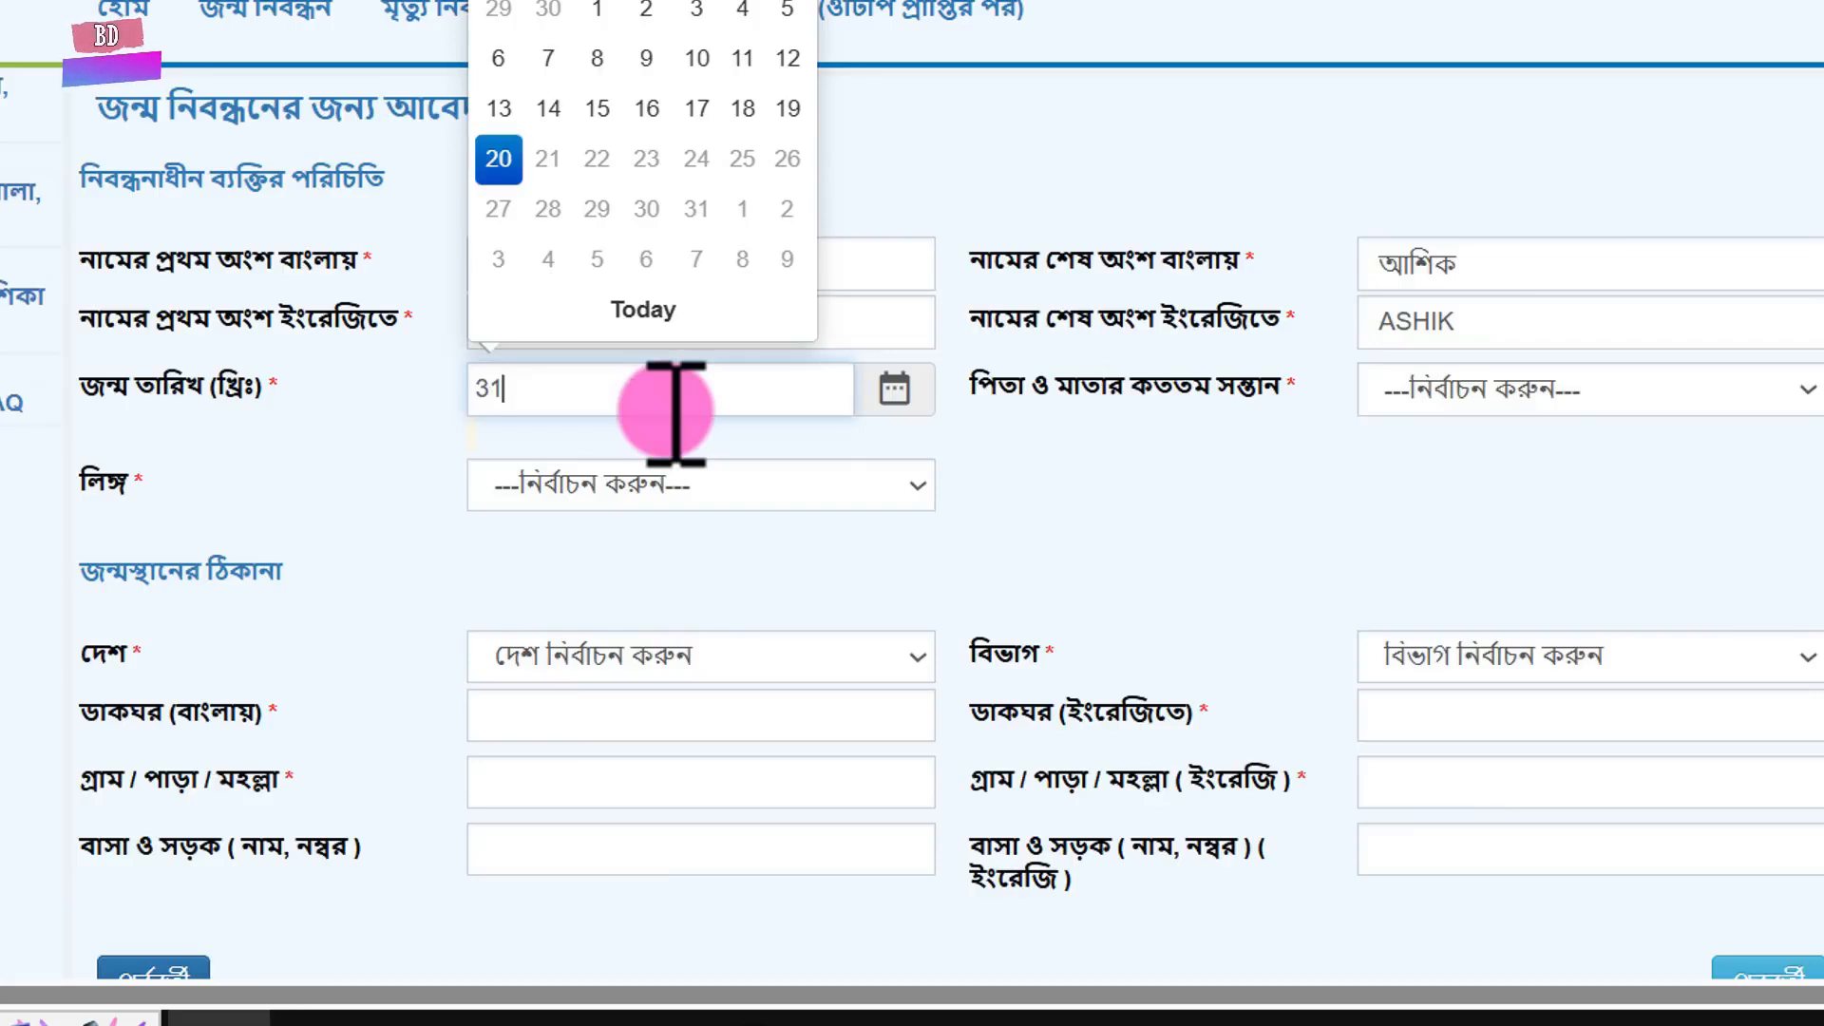
type("31/12/2012")
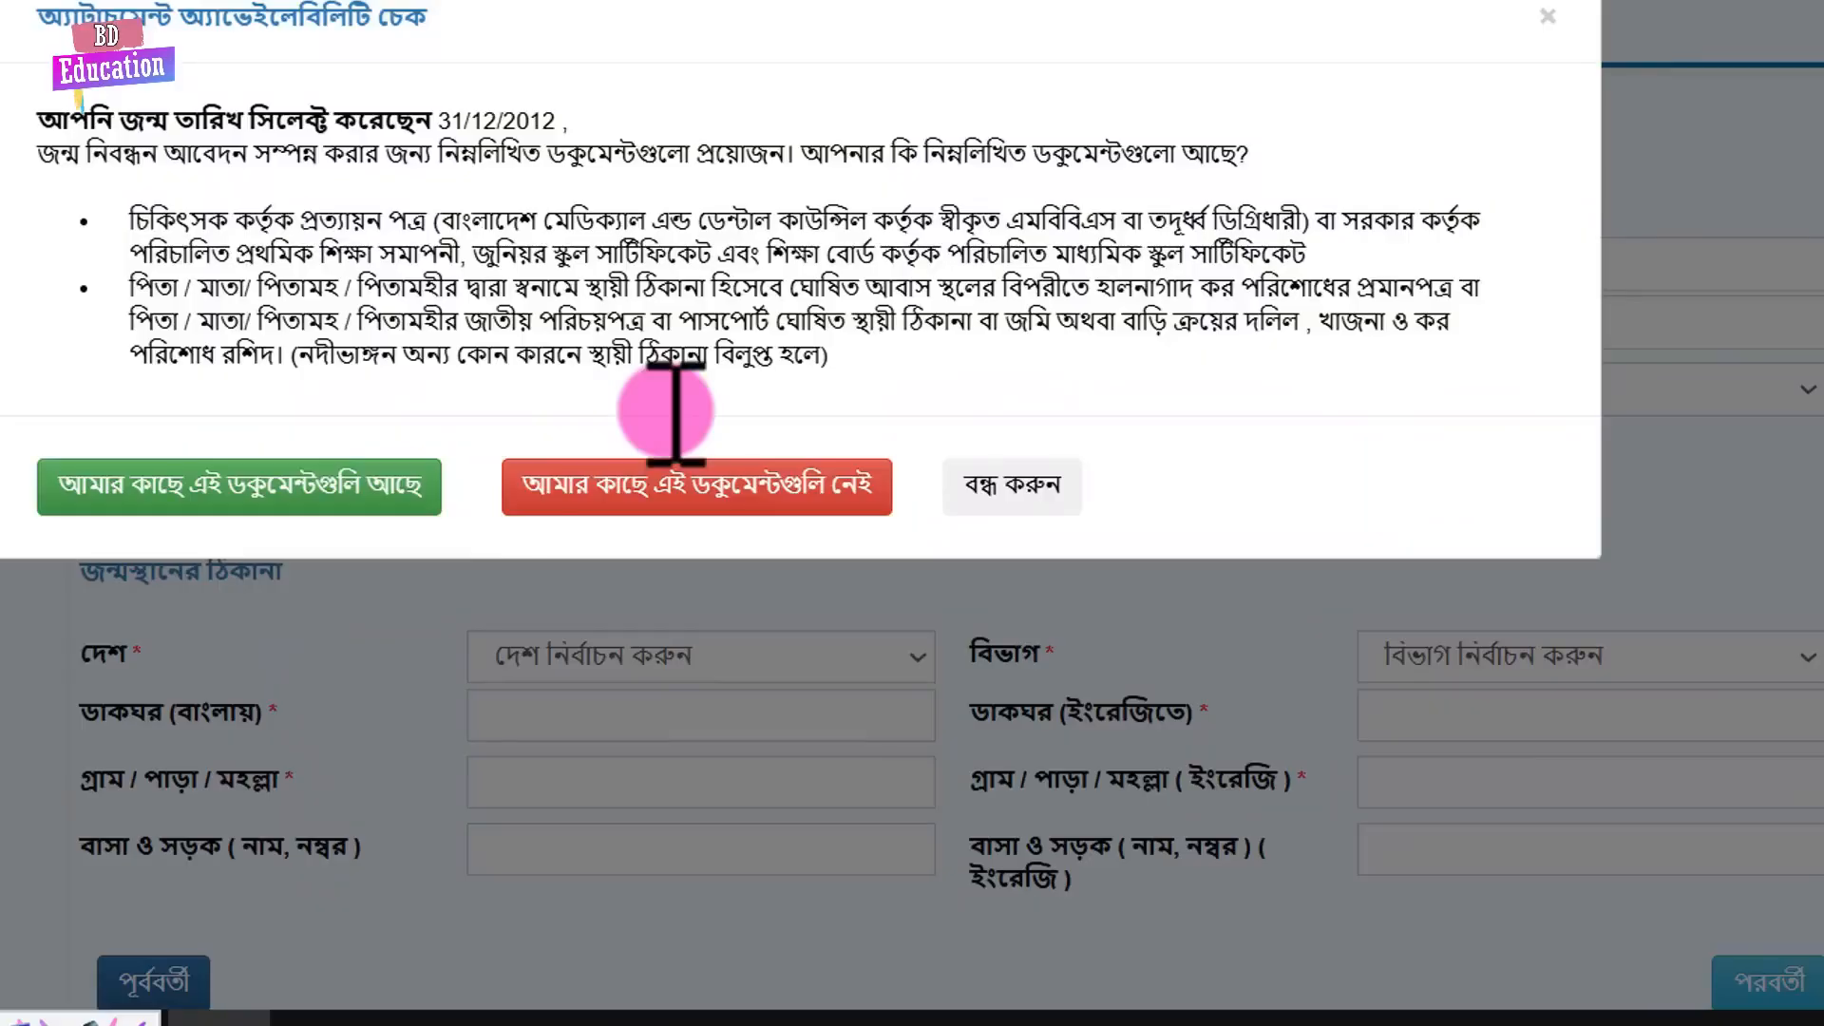
left_click(285, 488)
- Set the applicant's birth order among the parents' children to ২ and the gender to পুরুষ
left_click(1558, 399)
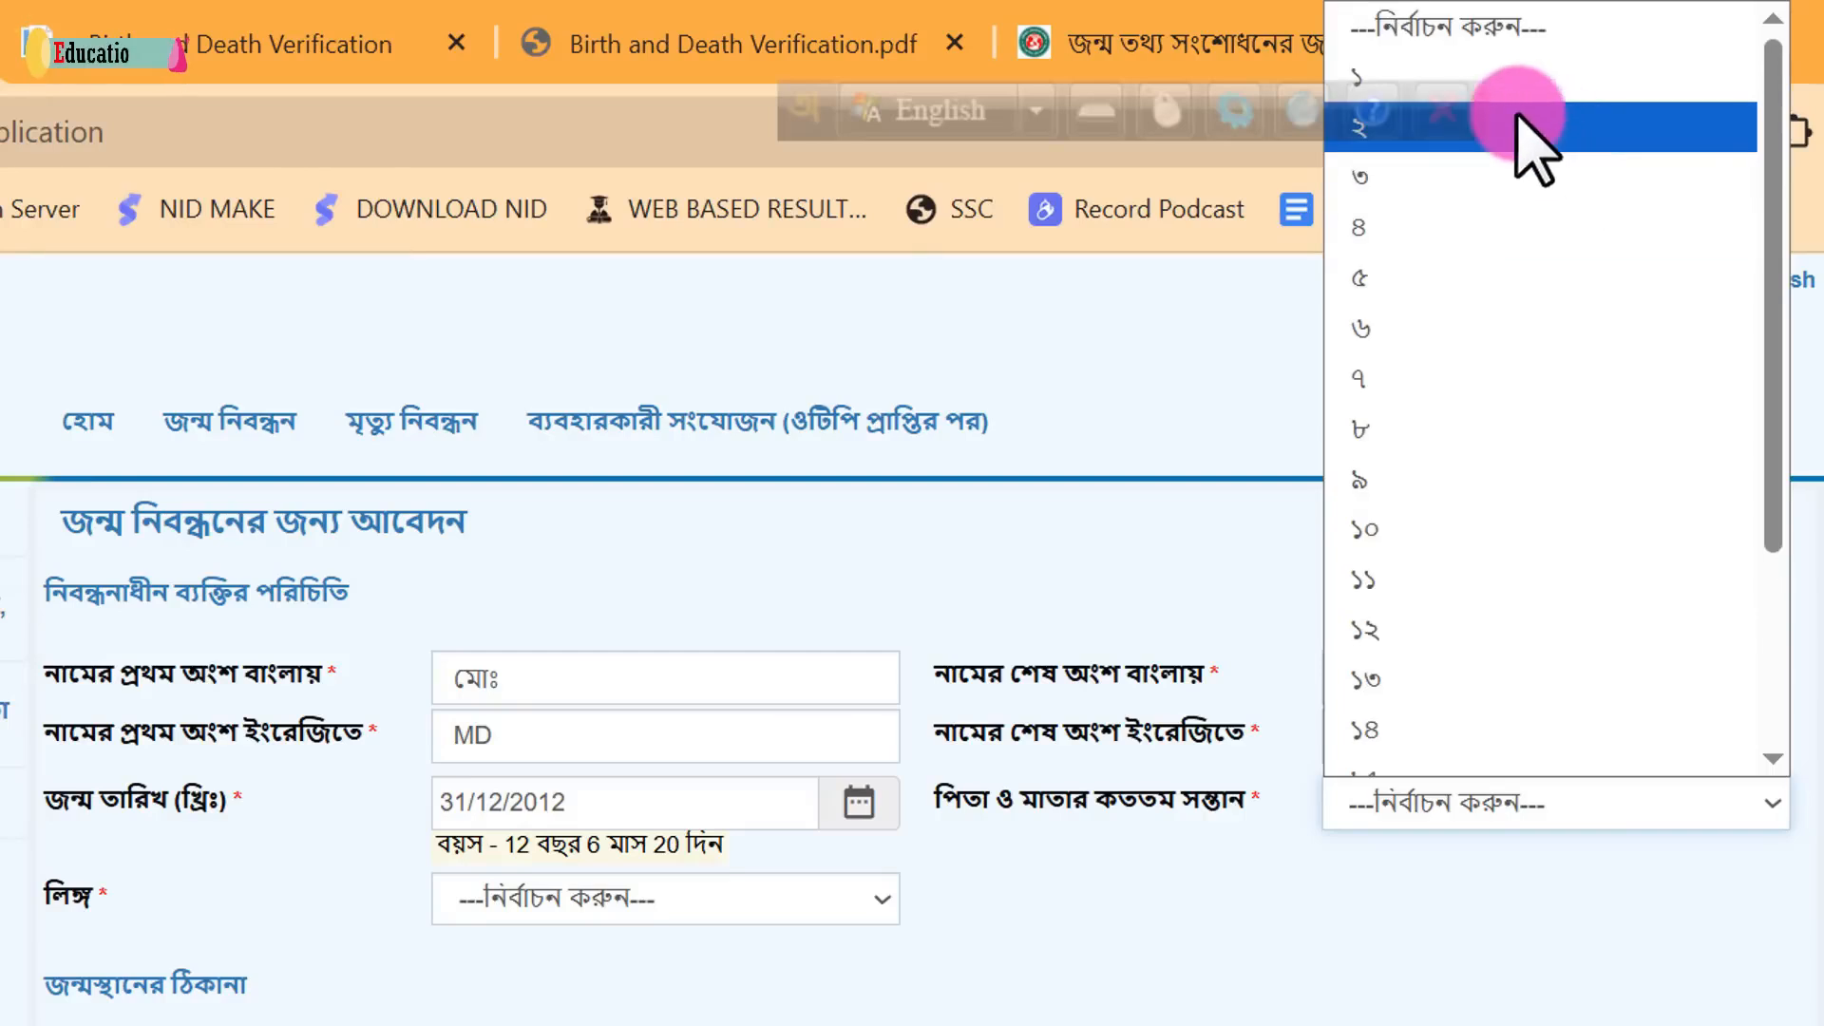
left_click(1572, 78)
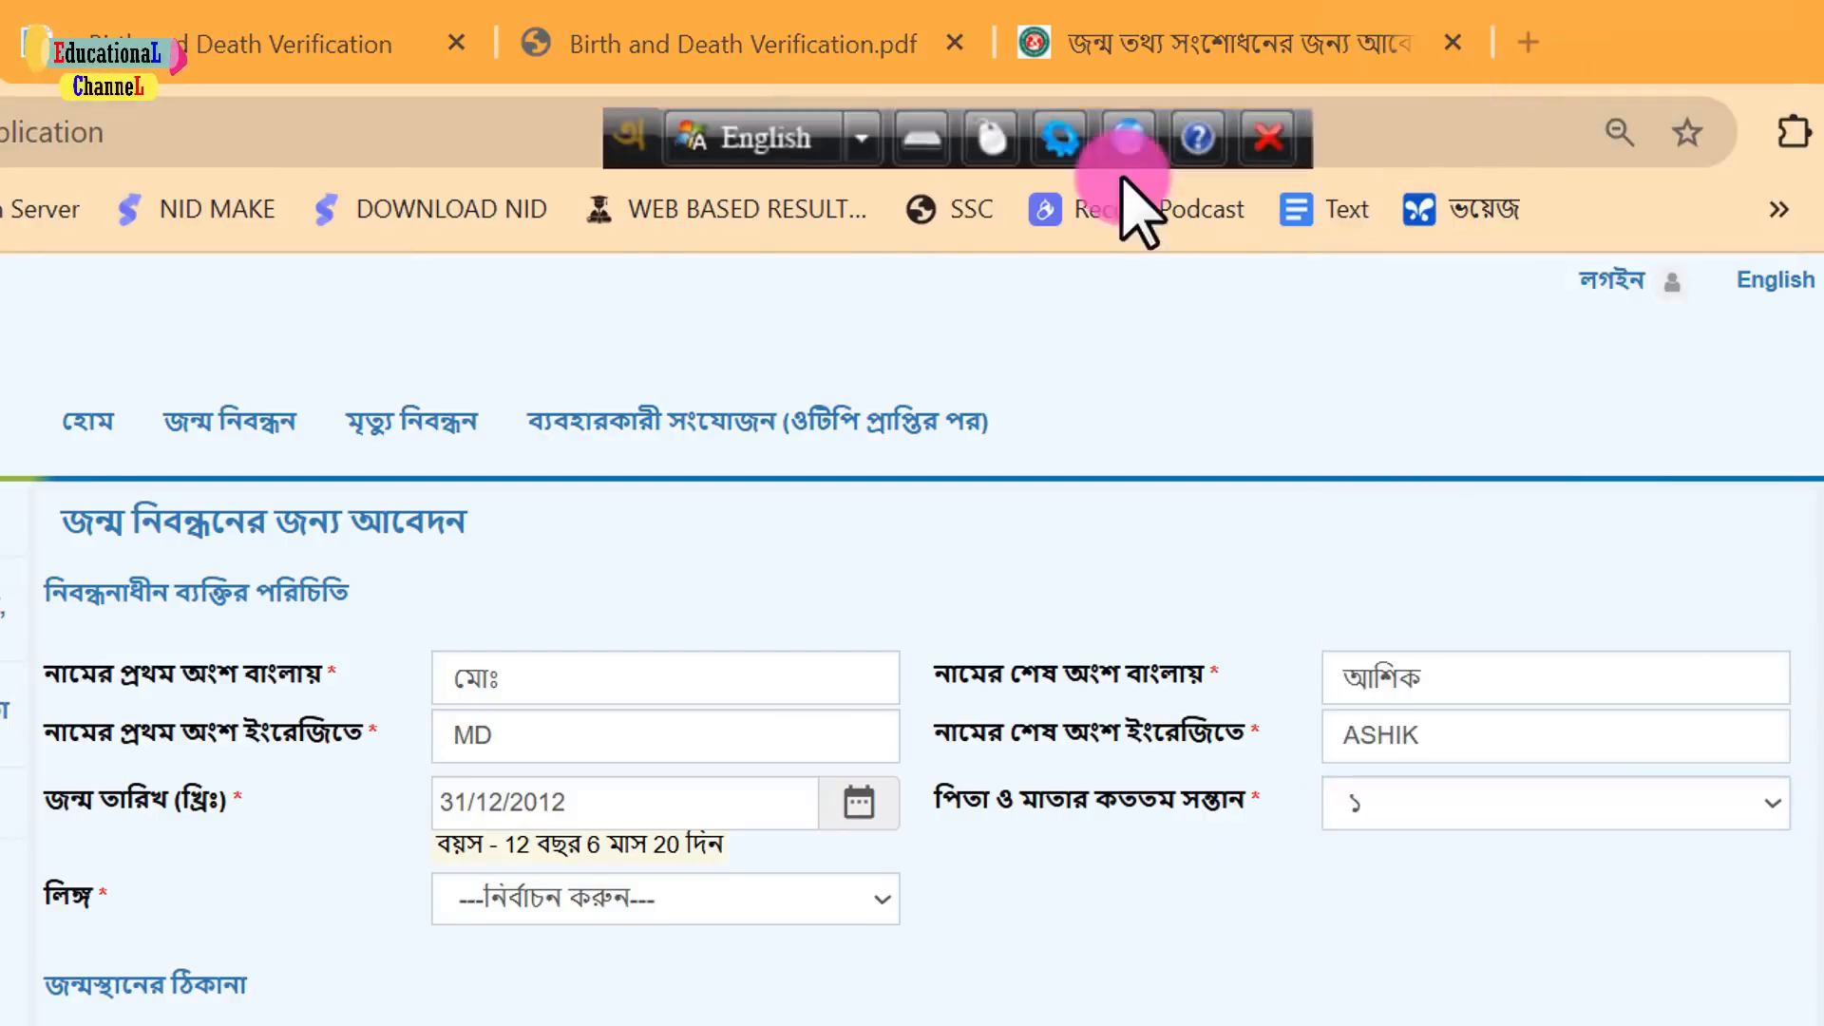
left_click(1609, 817)
left_click(1415, 112)
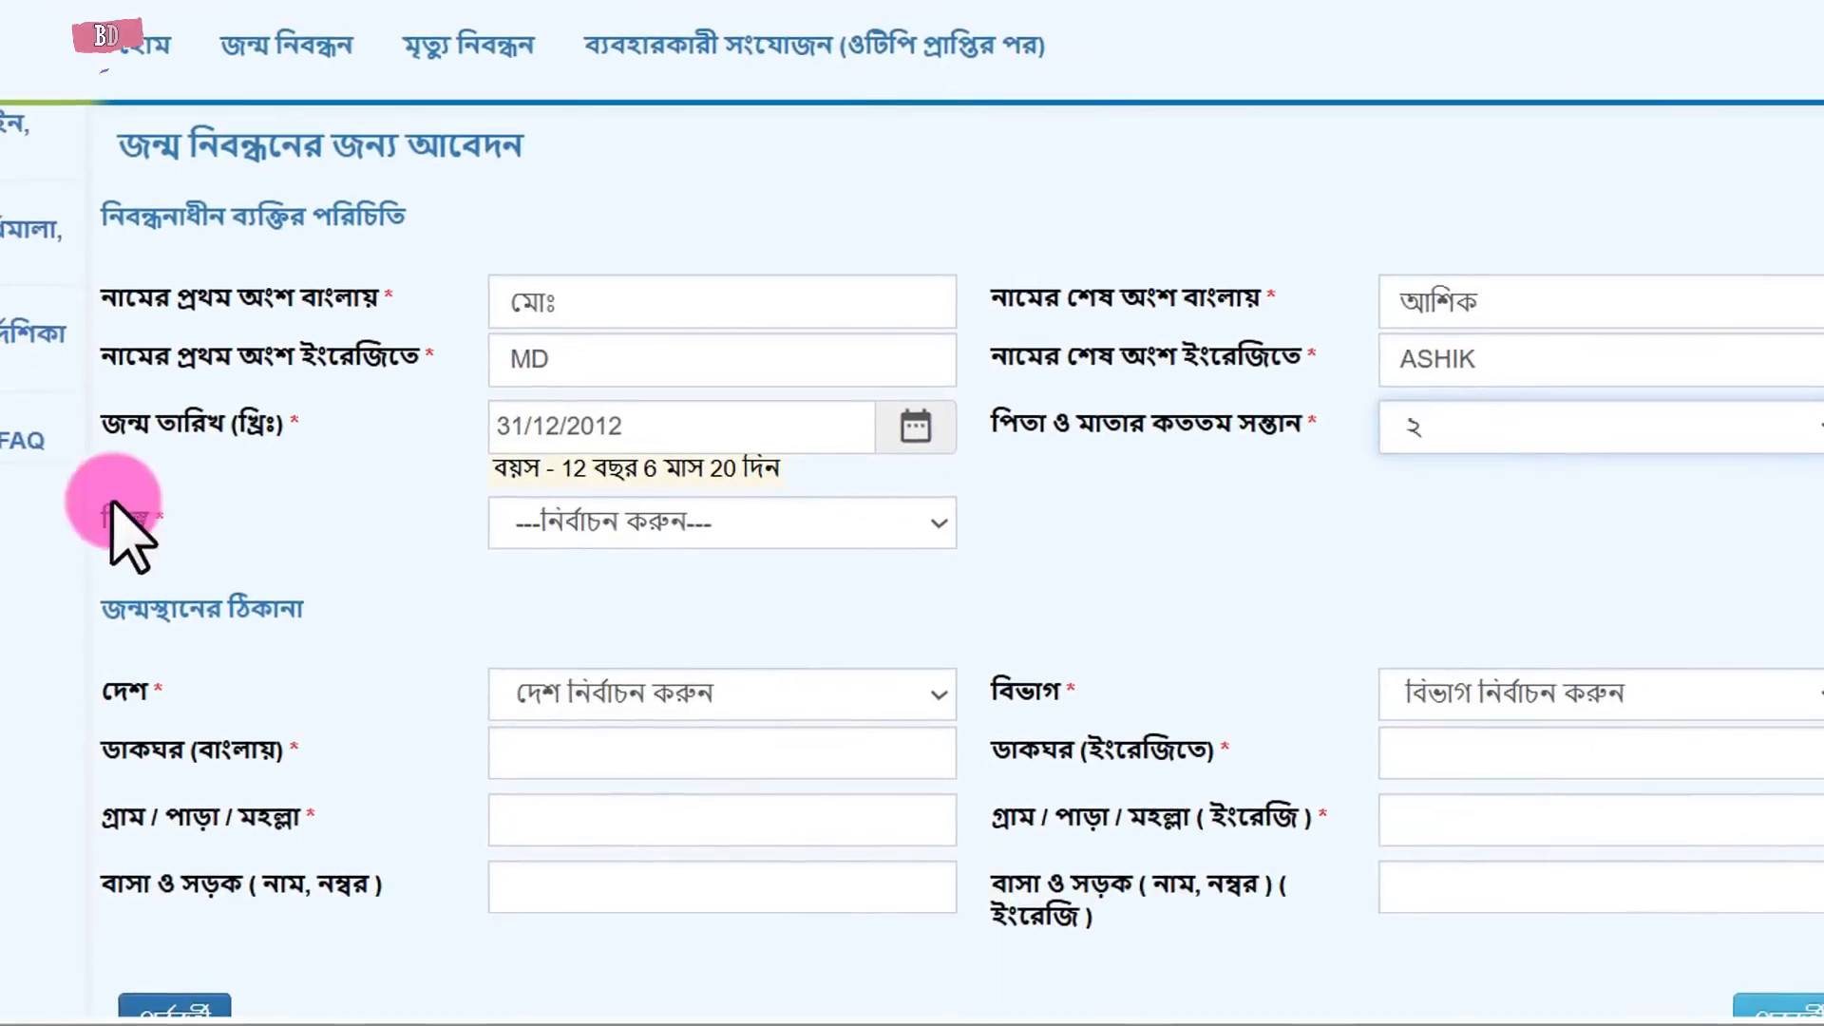
left_click(562, 528)
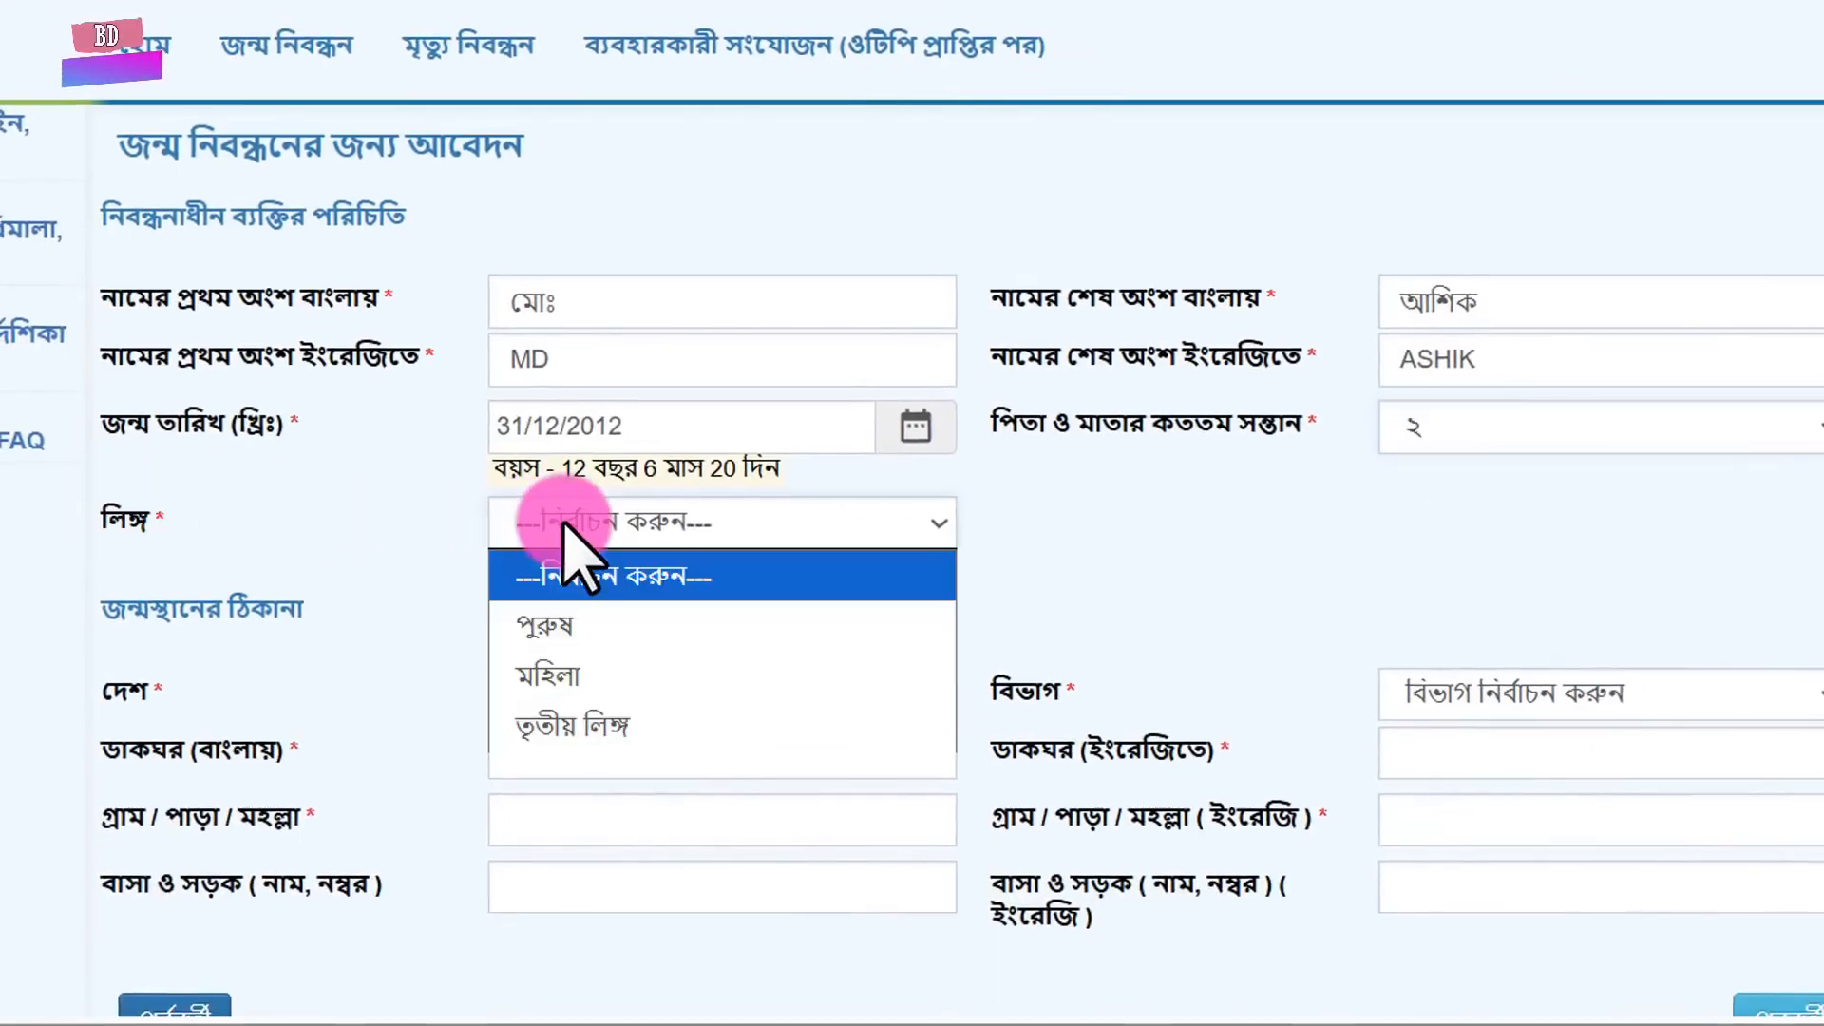
left_click(613, 632)
- Set the birthplace country to বাংলাদেশ, the division to ময়মনসিংহ বিভাগ and the district to ময়মনসিংহ
scroll(702, 623, "down", 2)
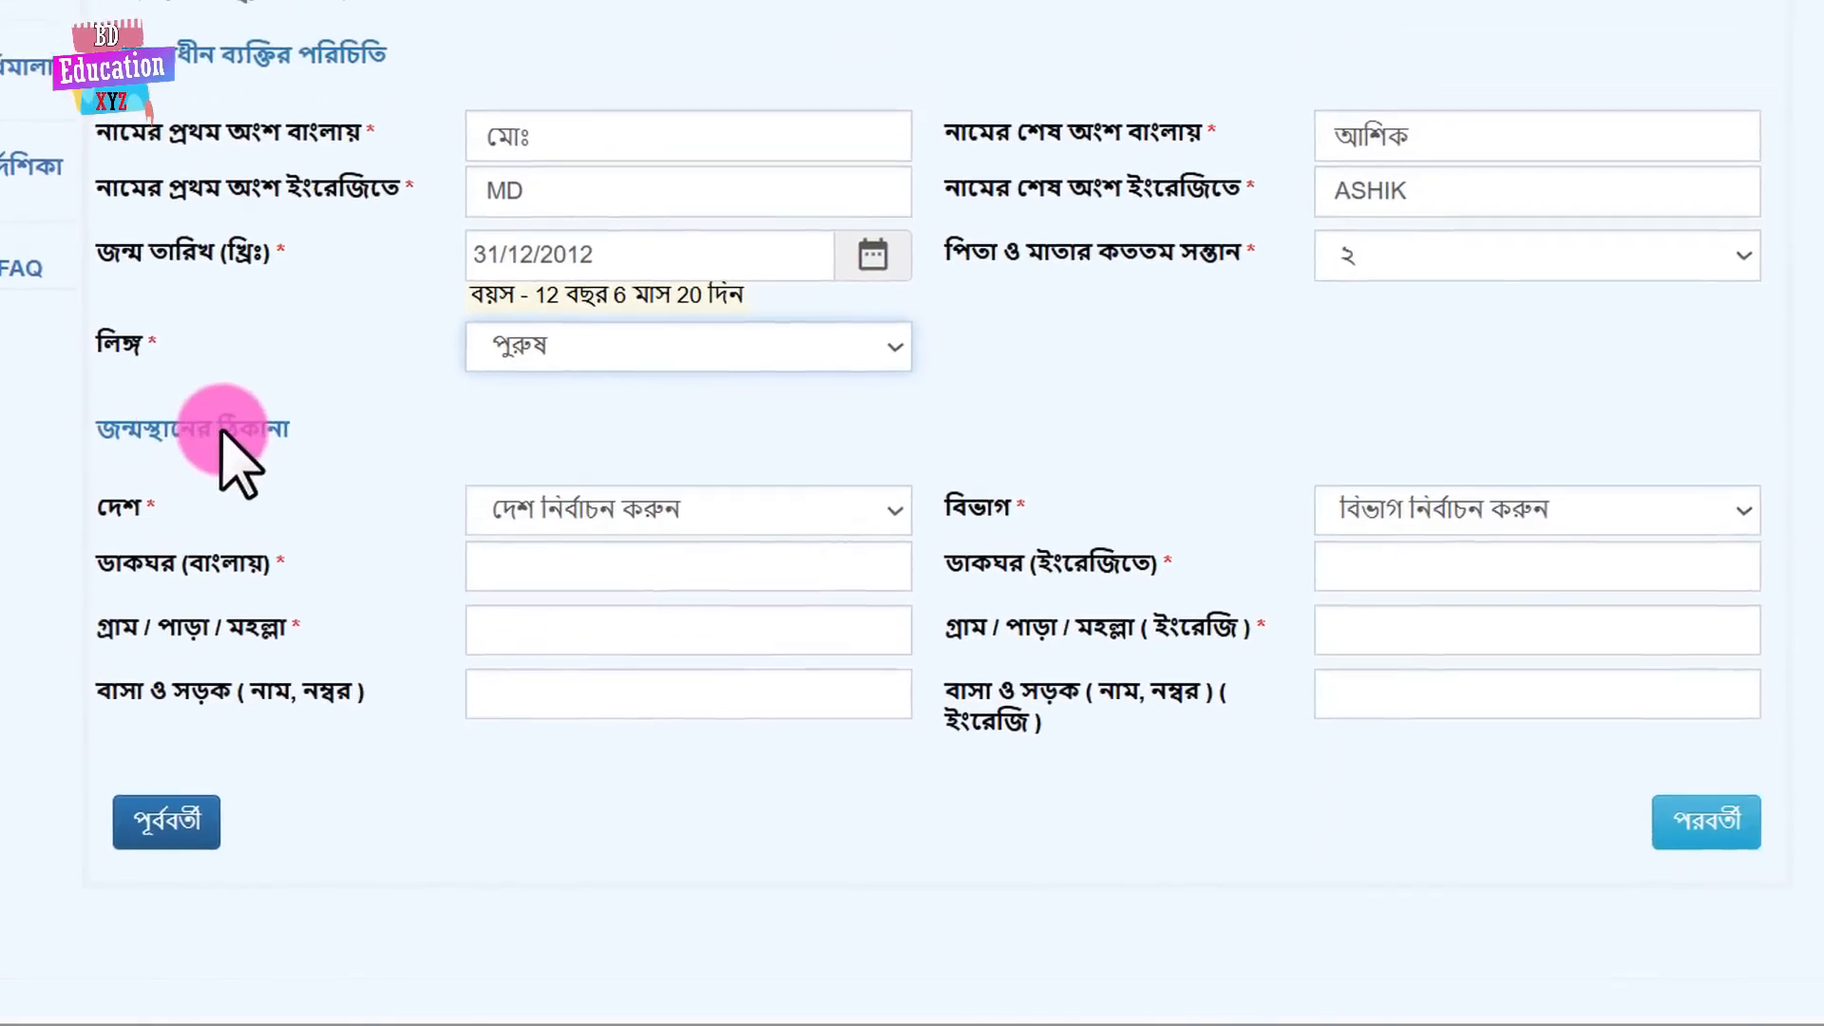
left_click(584, 513)
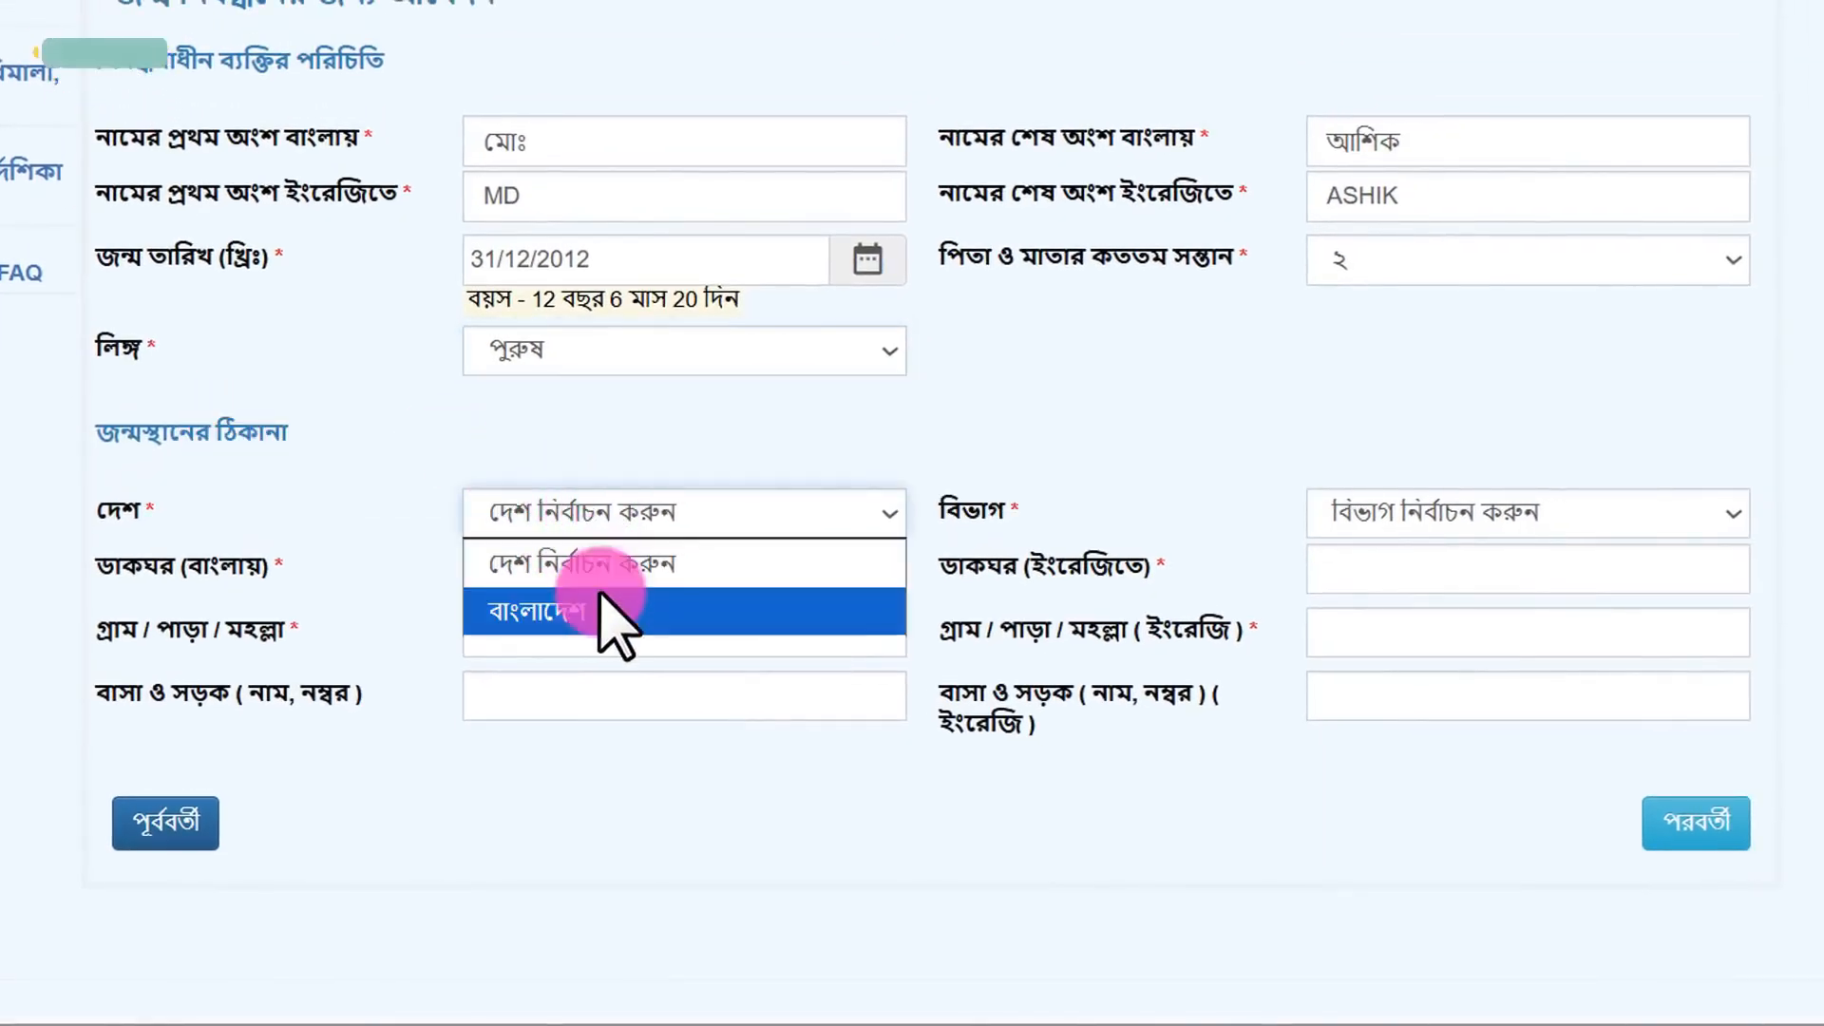
left_click(608, 612)
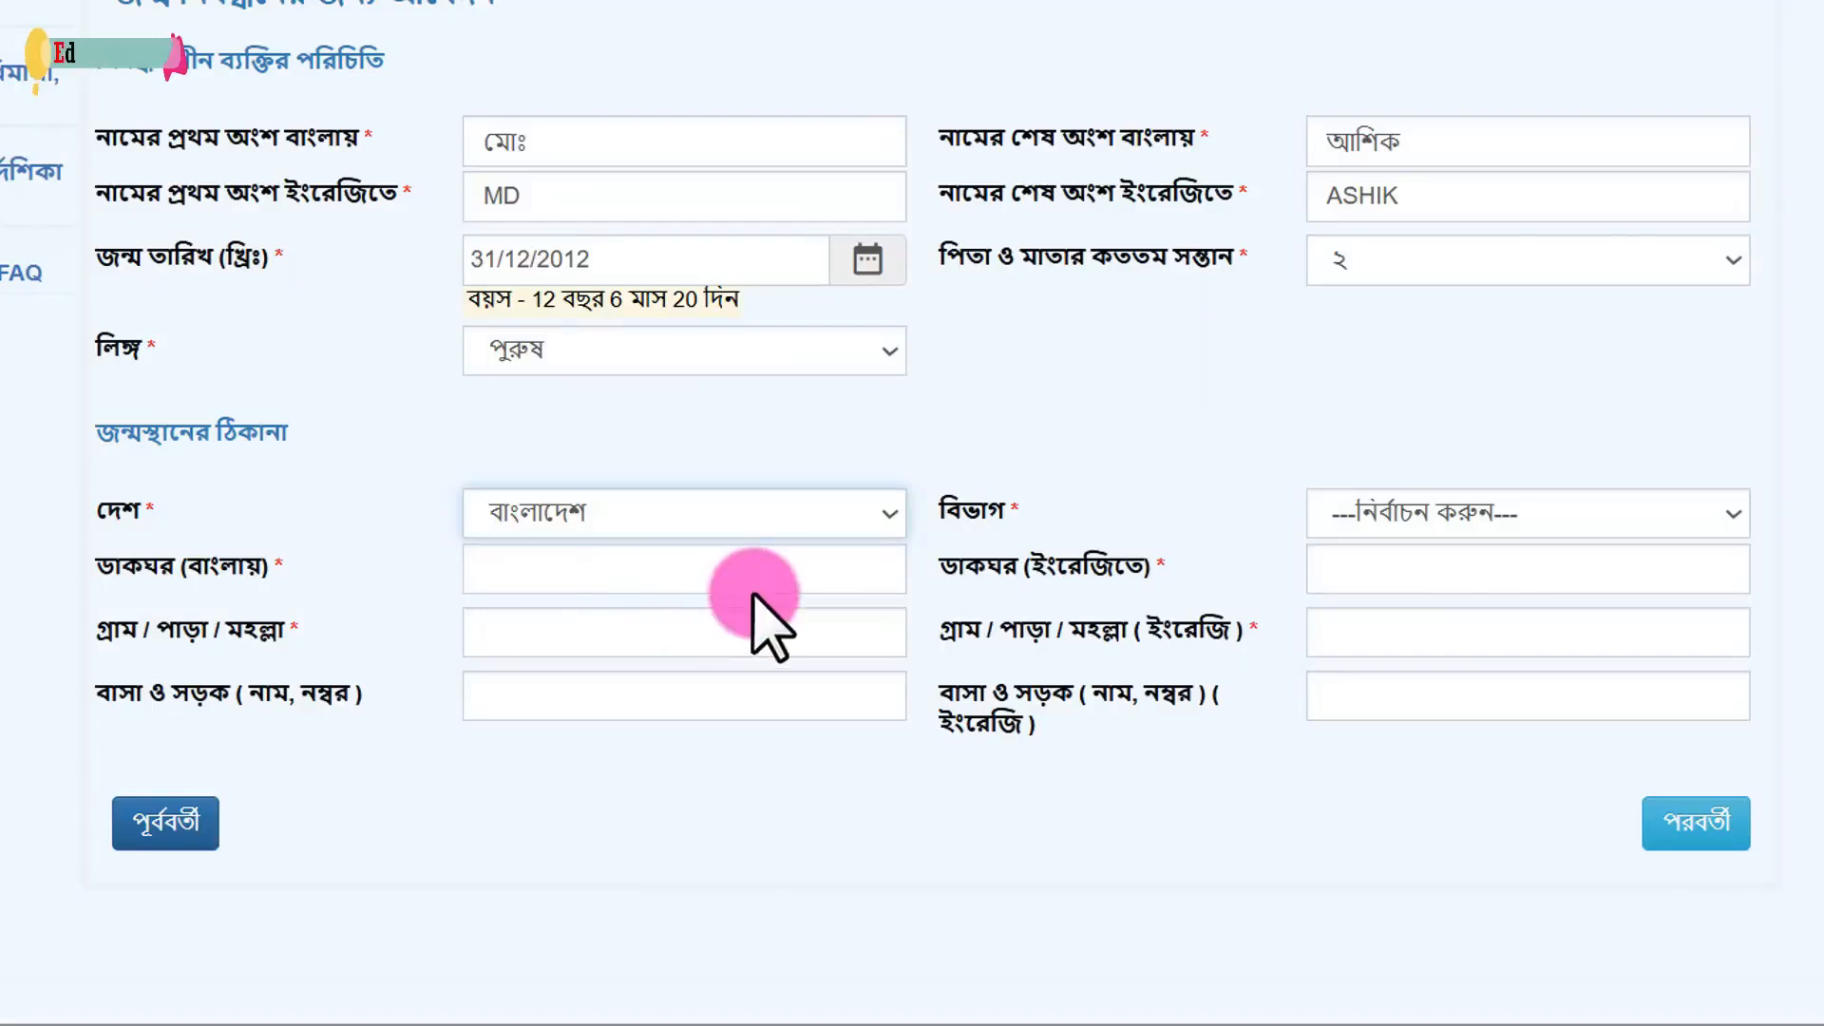
left_click(1453, 522)
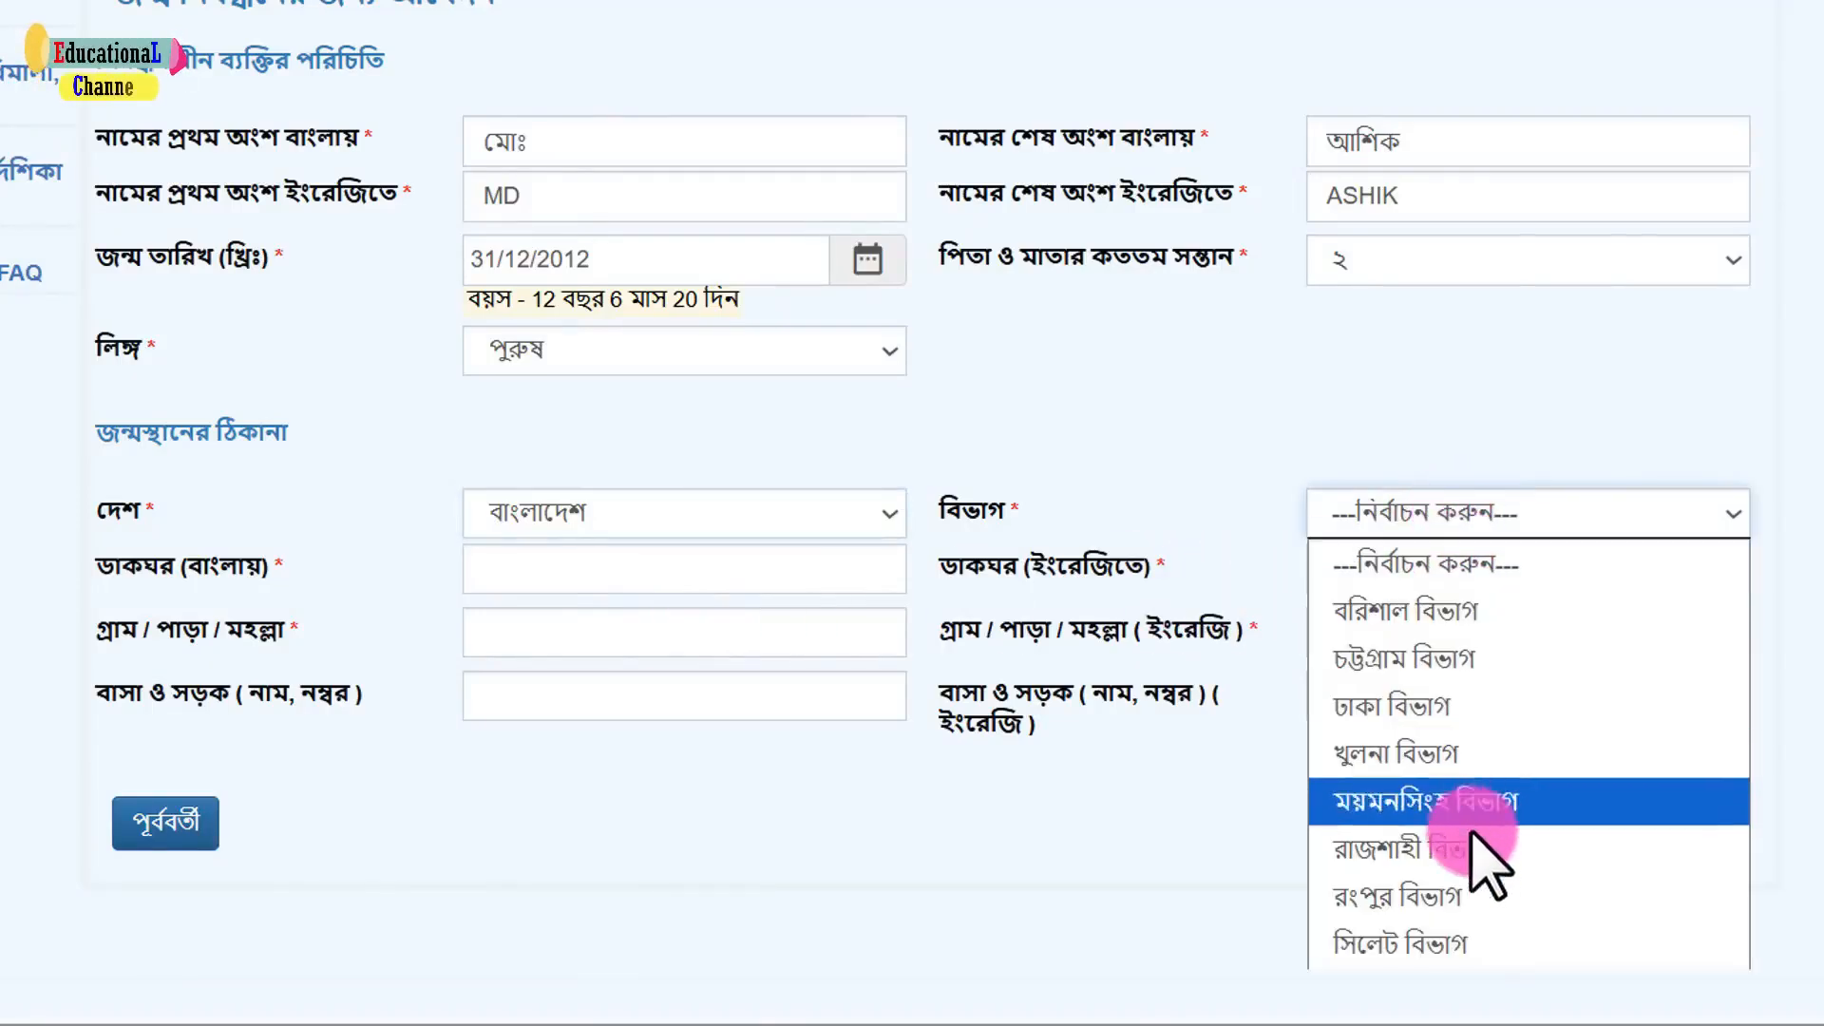
left_click(1477, 803)
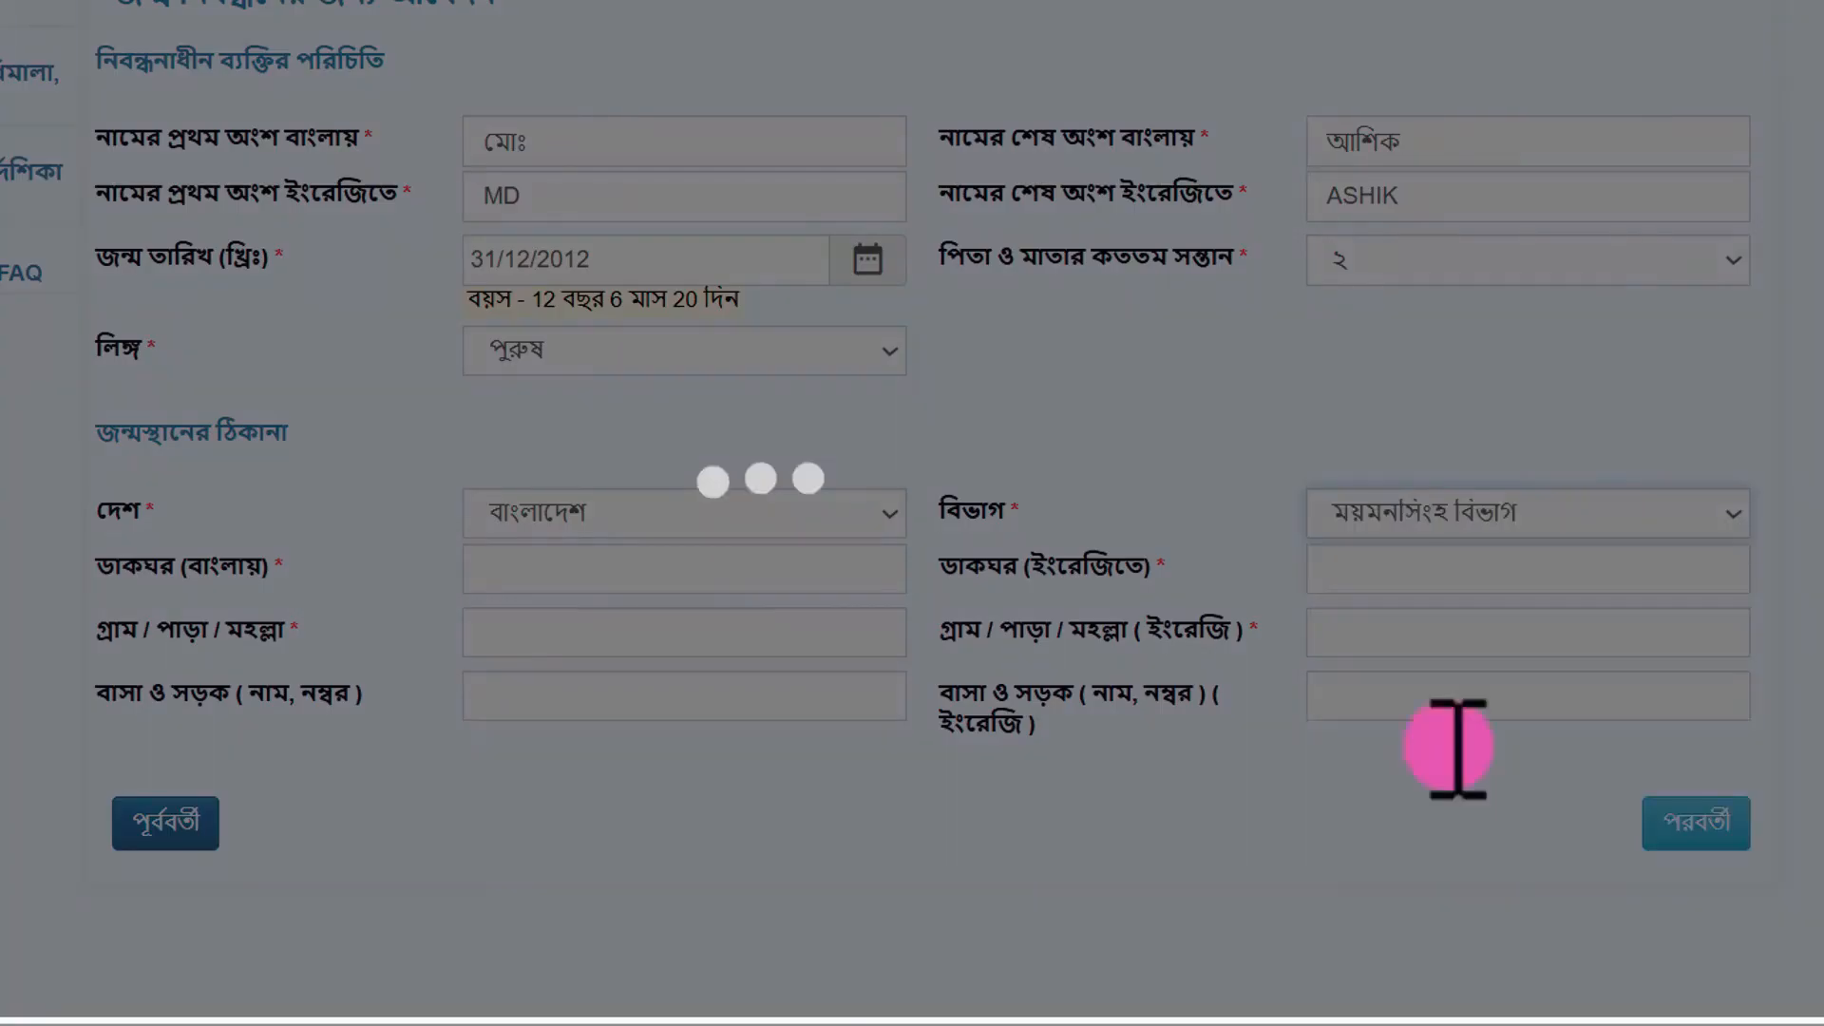
left_click(600, 513)
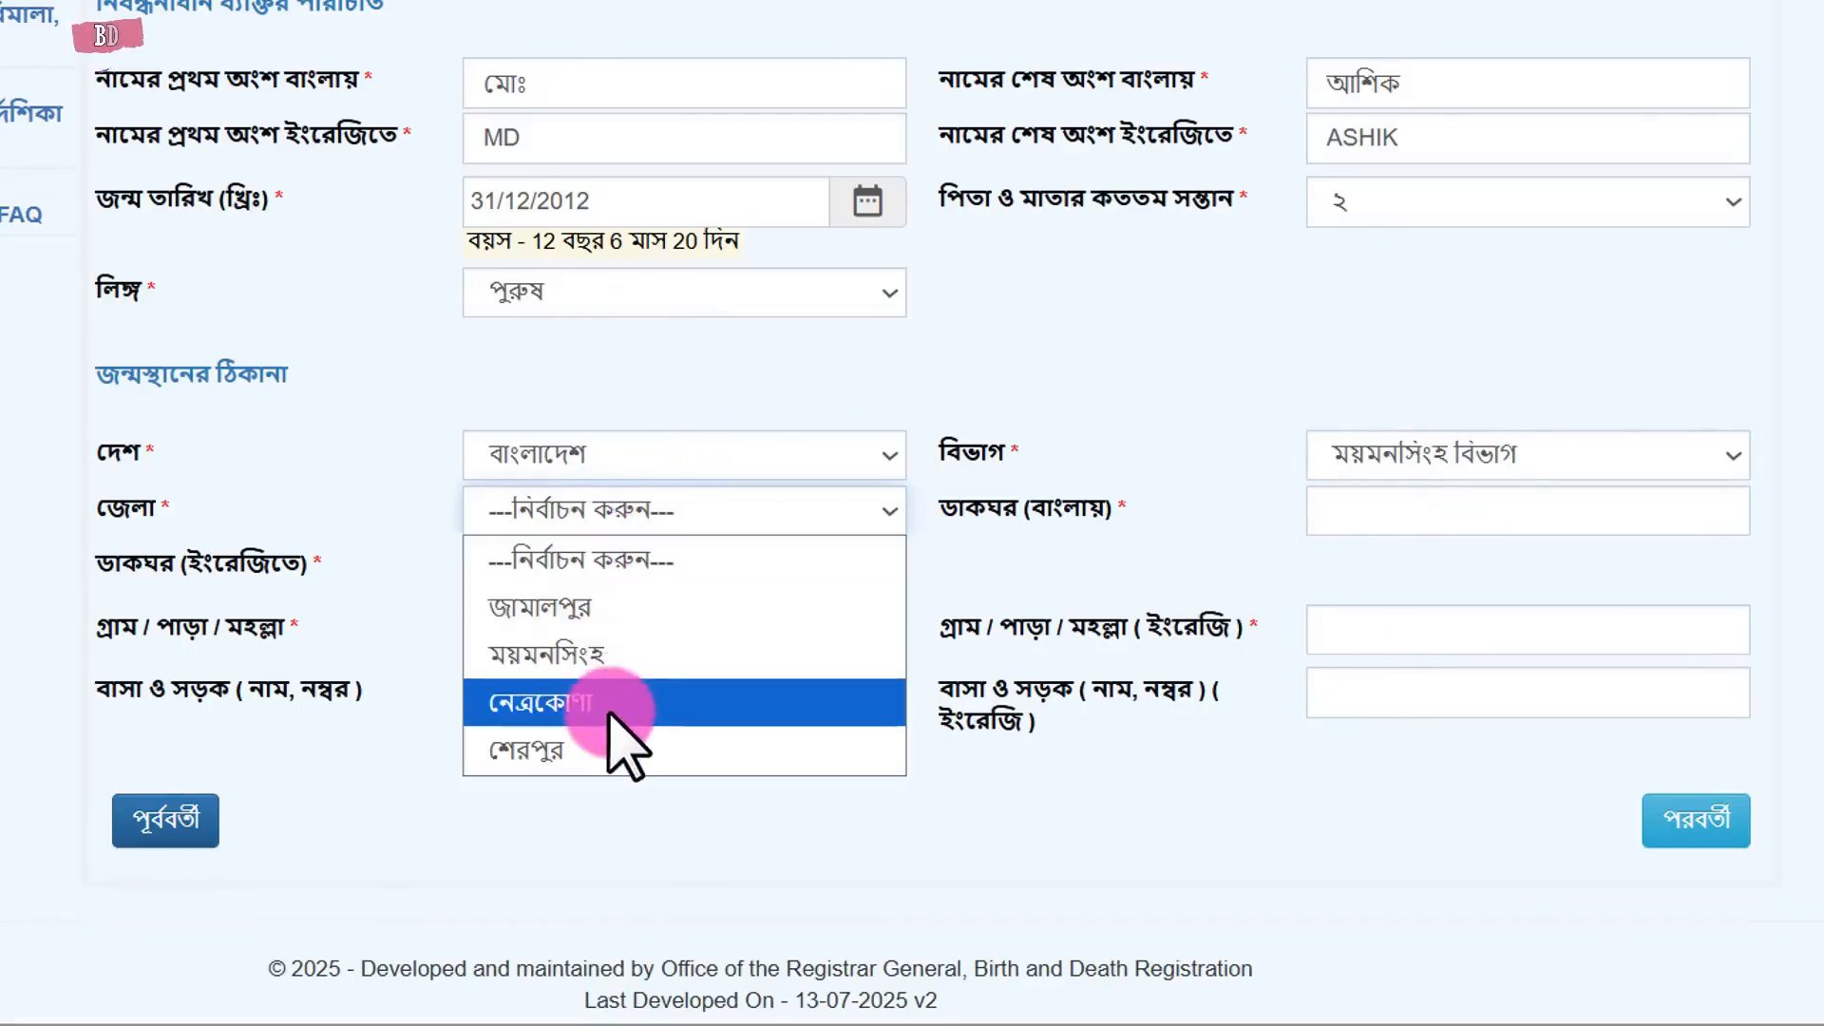
left_click(610, 655)
- Choose গৌরীপুর as the birthplace city corporation, cantonment or upazila
left_click(1484, 513)
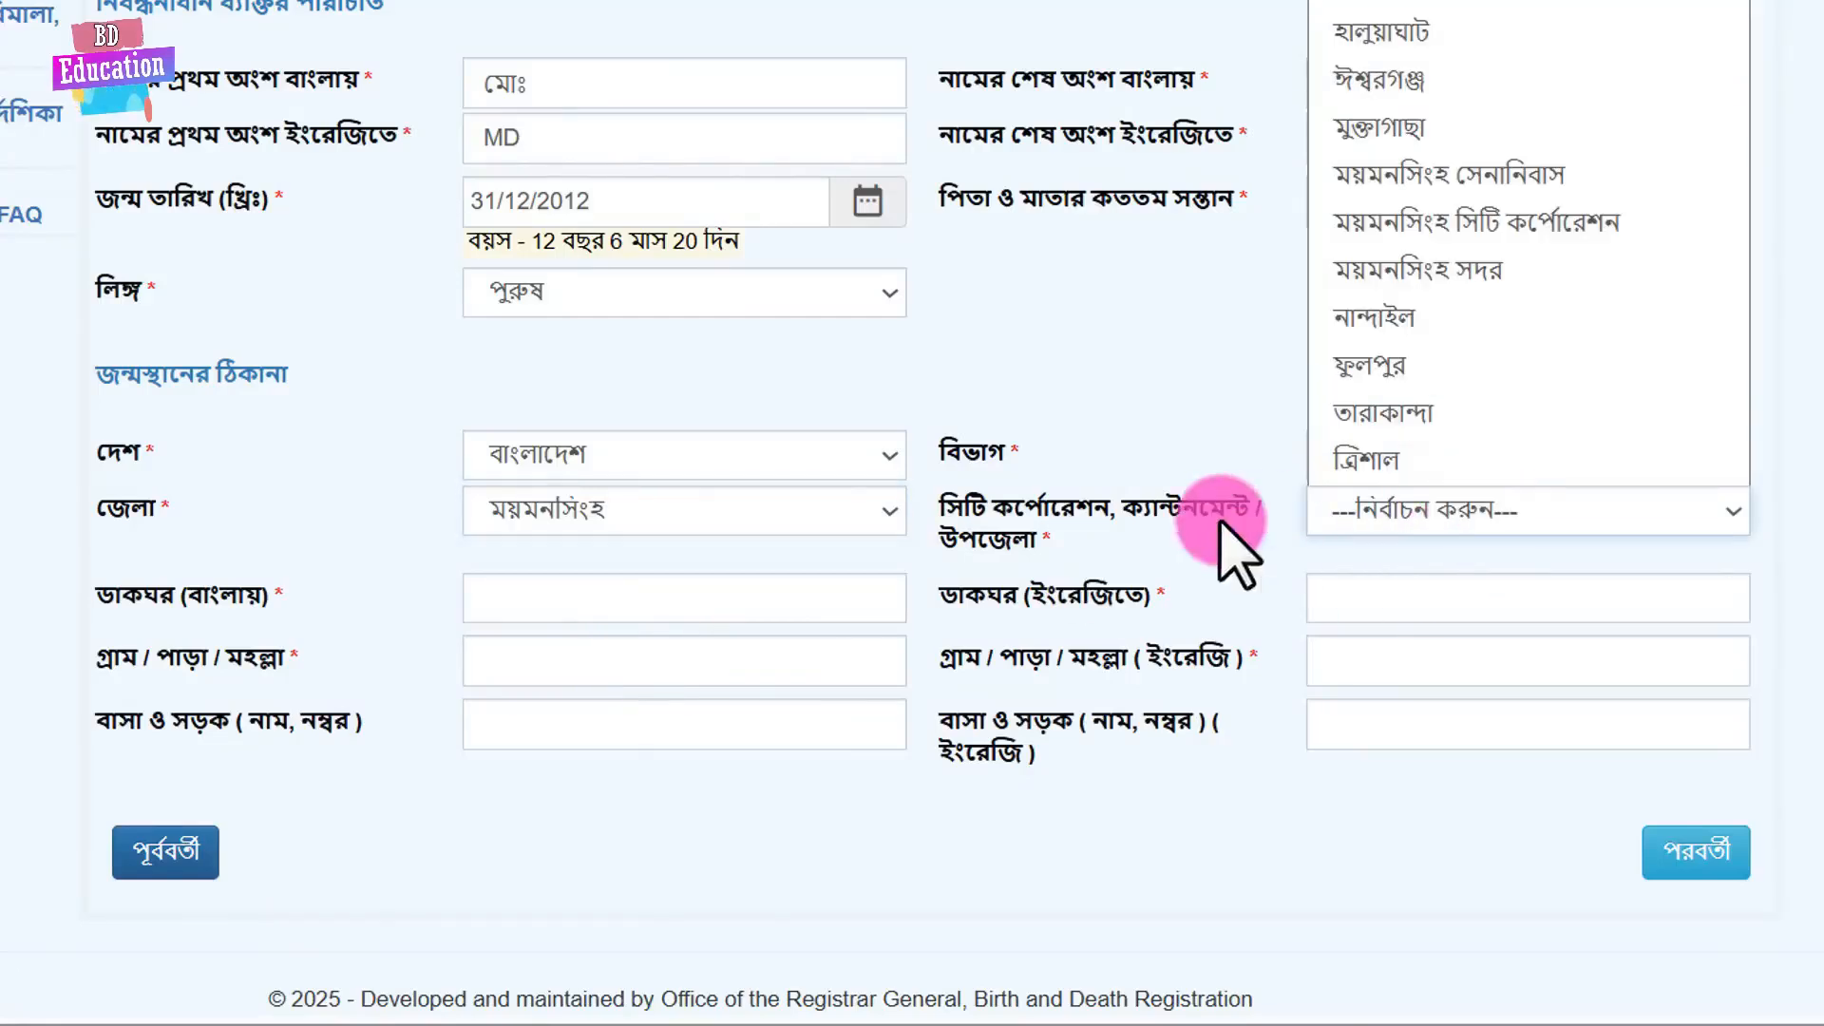
left_click(1193, 551)
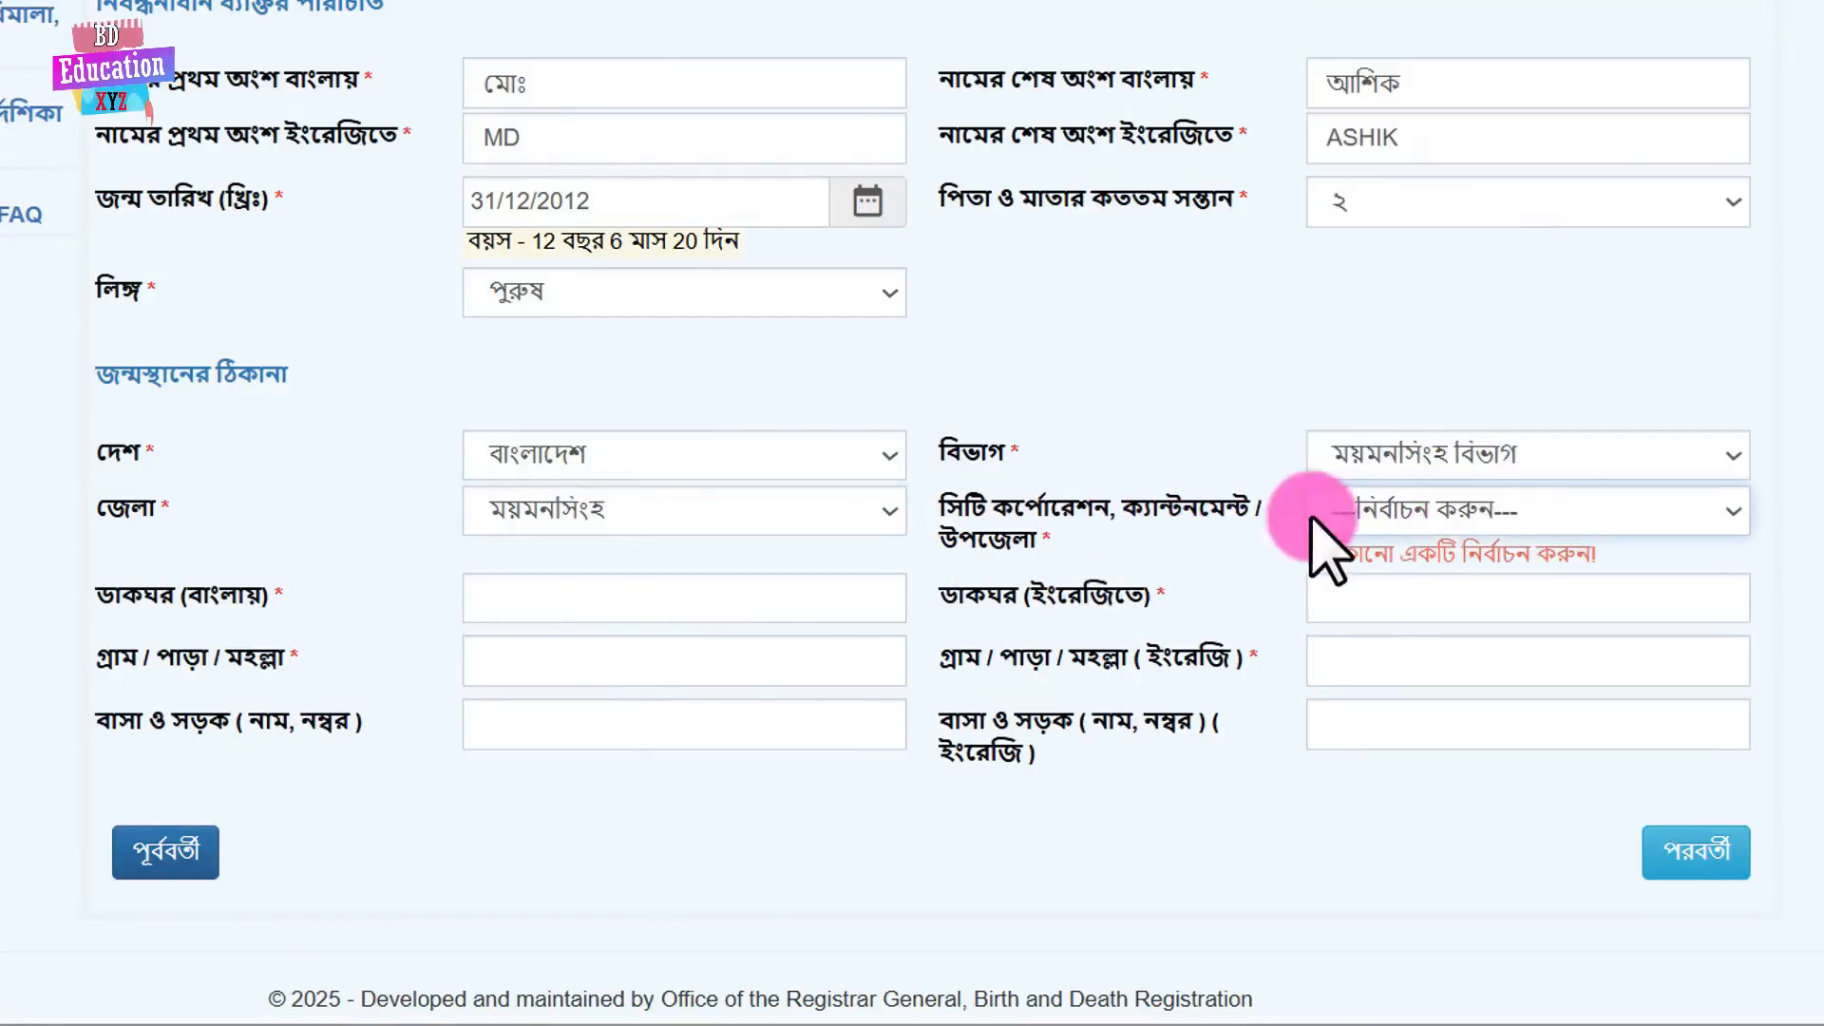
left_click(1425, 513)
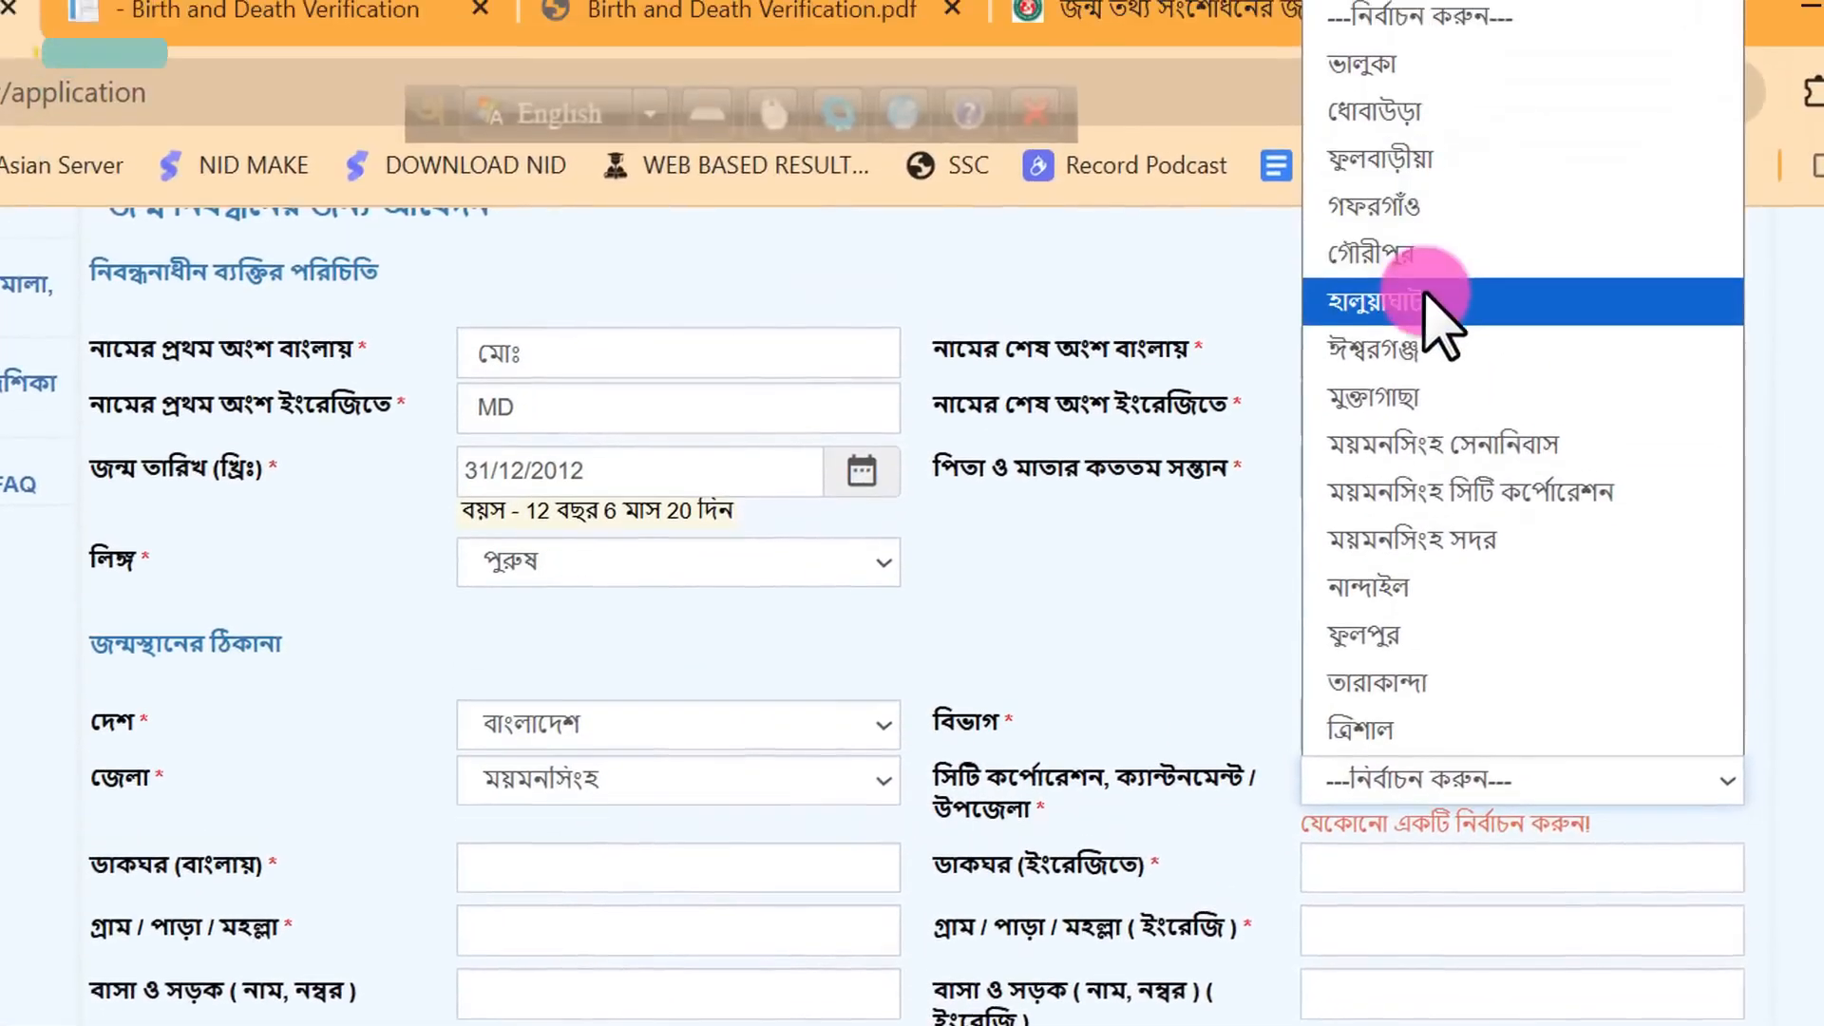
left_click(1425, 254)
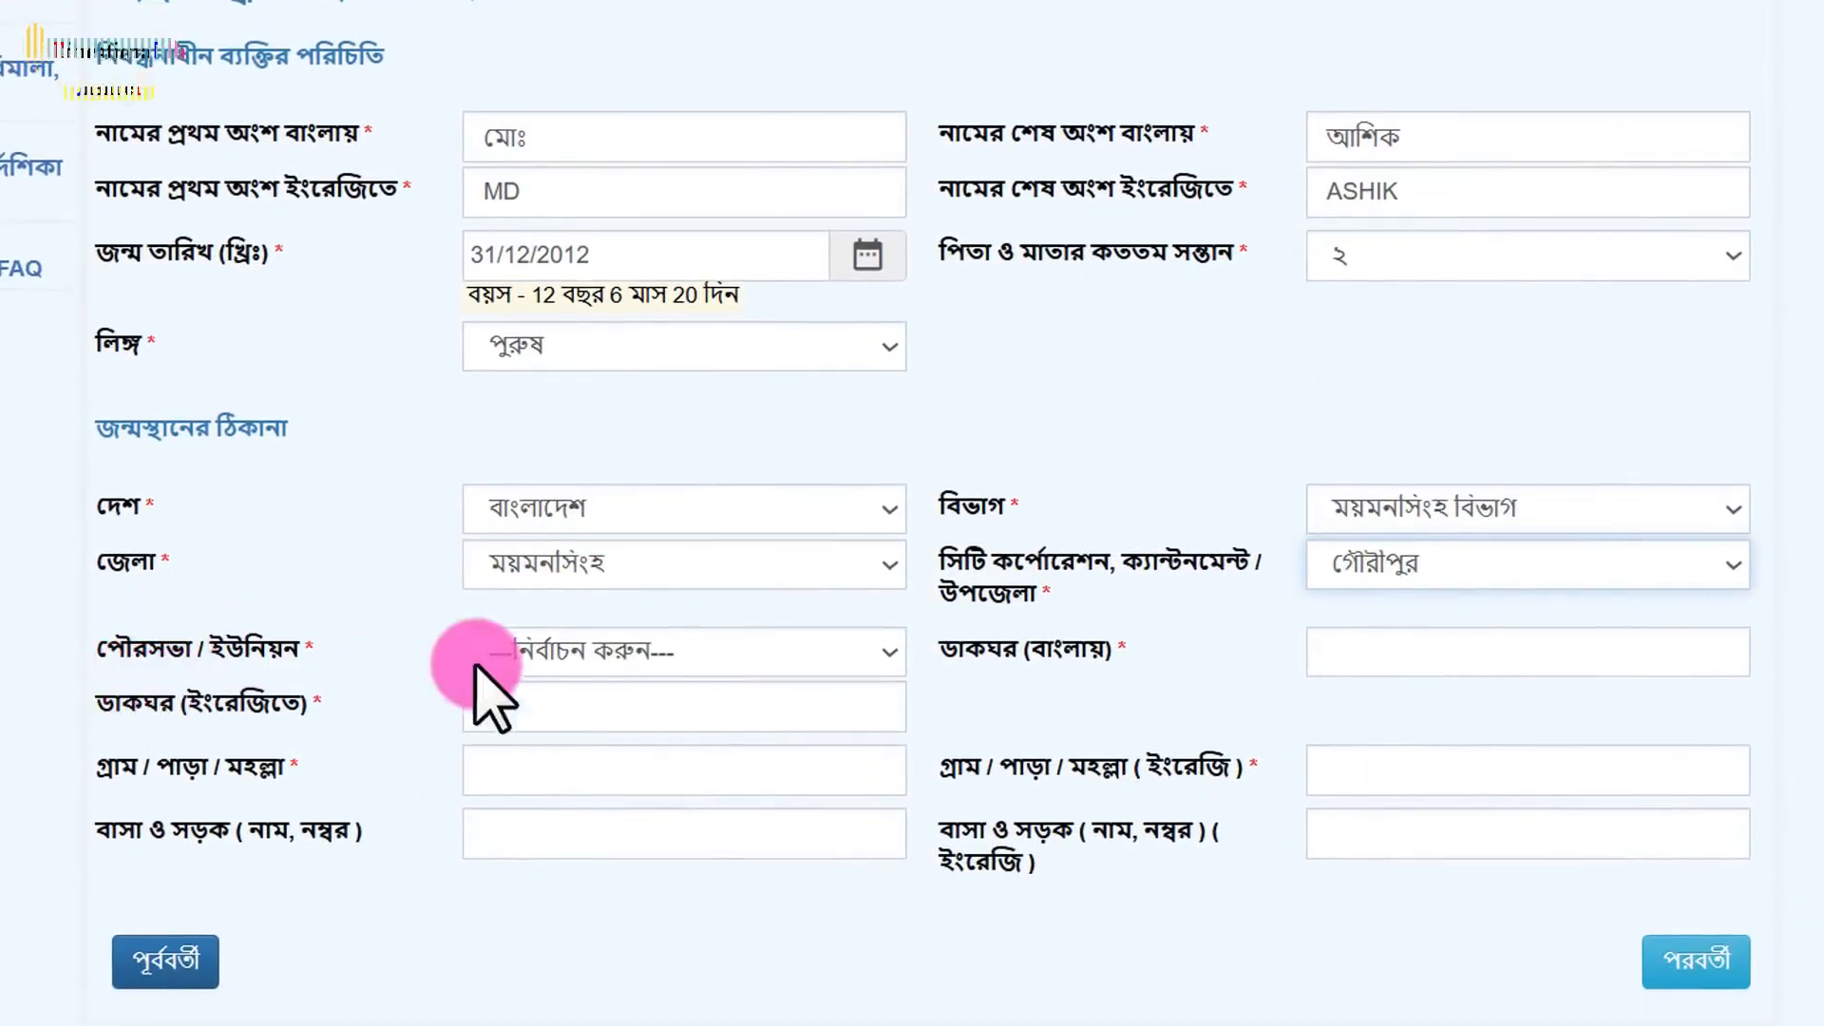
- Choose গৌরীপুর পৌরসভা as the birthplace municipality or union and ওয়ার্ড-9 as the ward
left_click(645, 651)
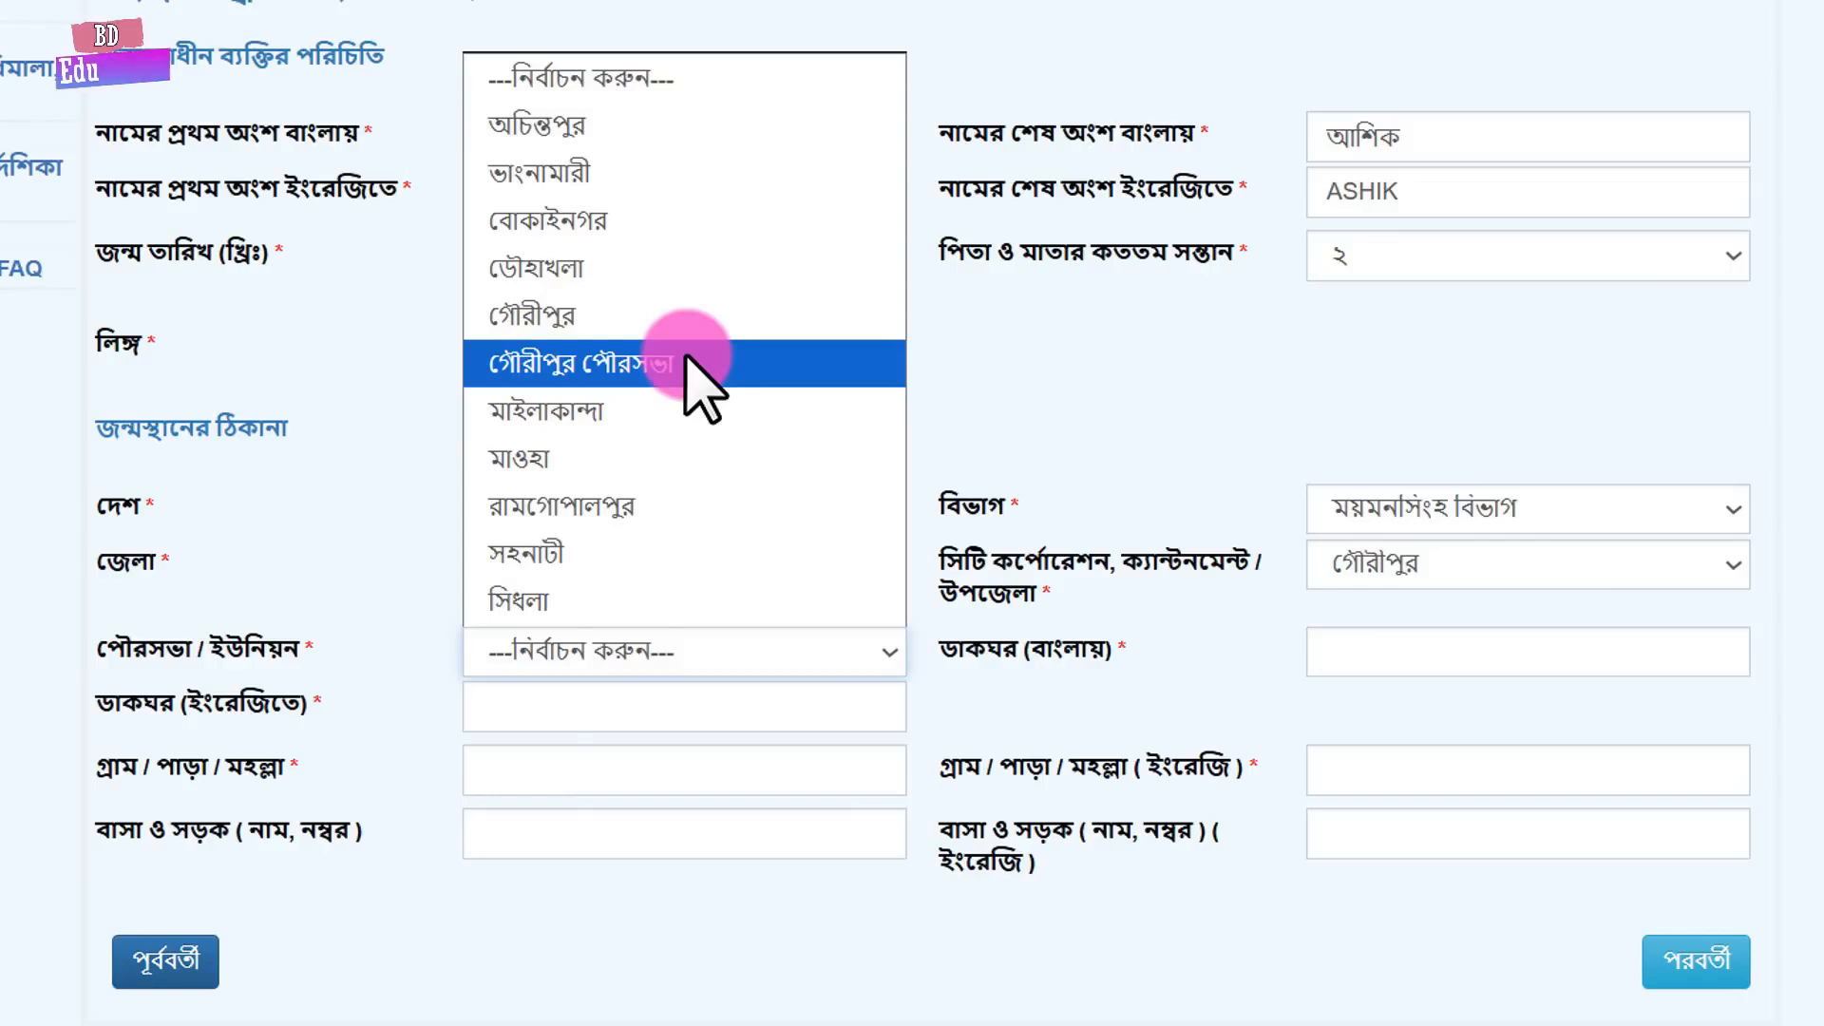
left_click(646, 363)
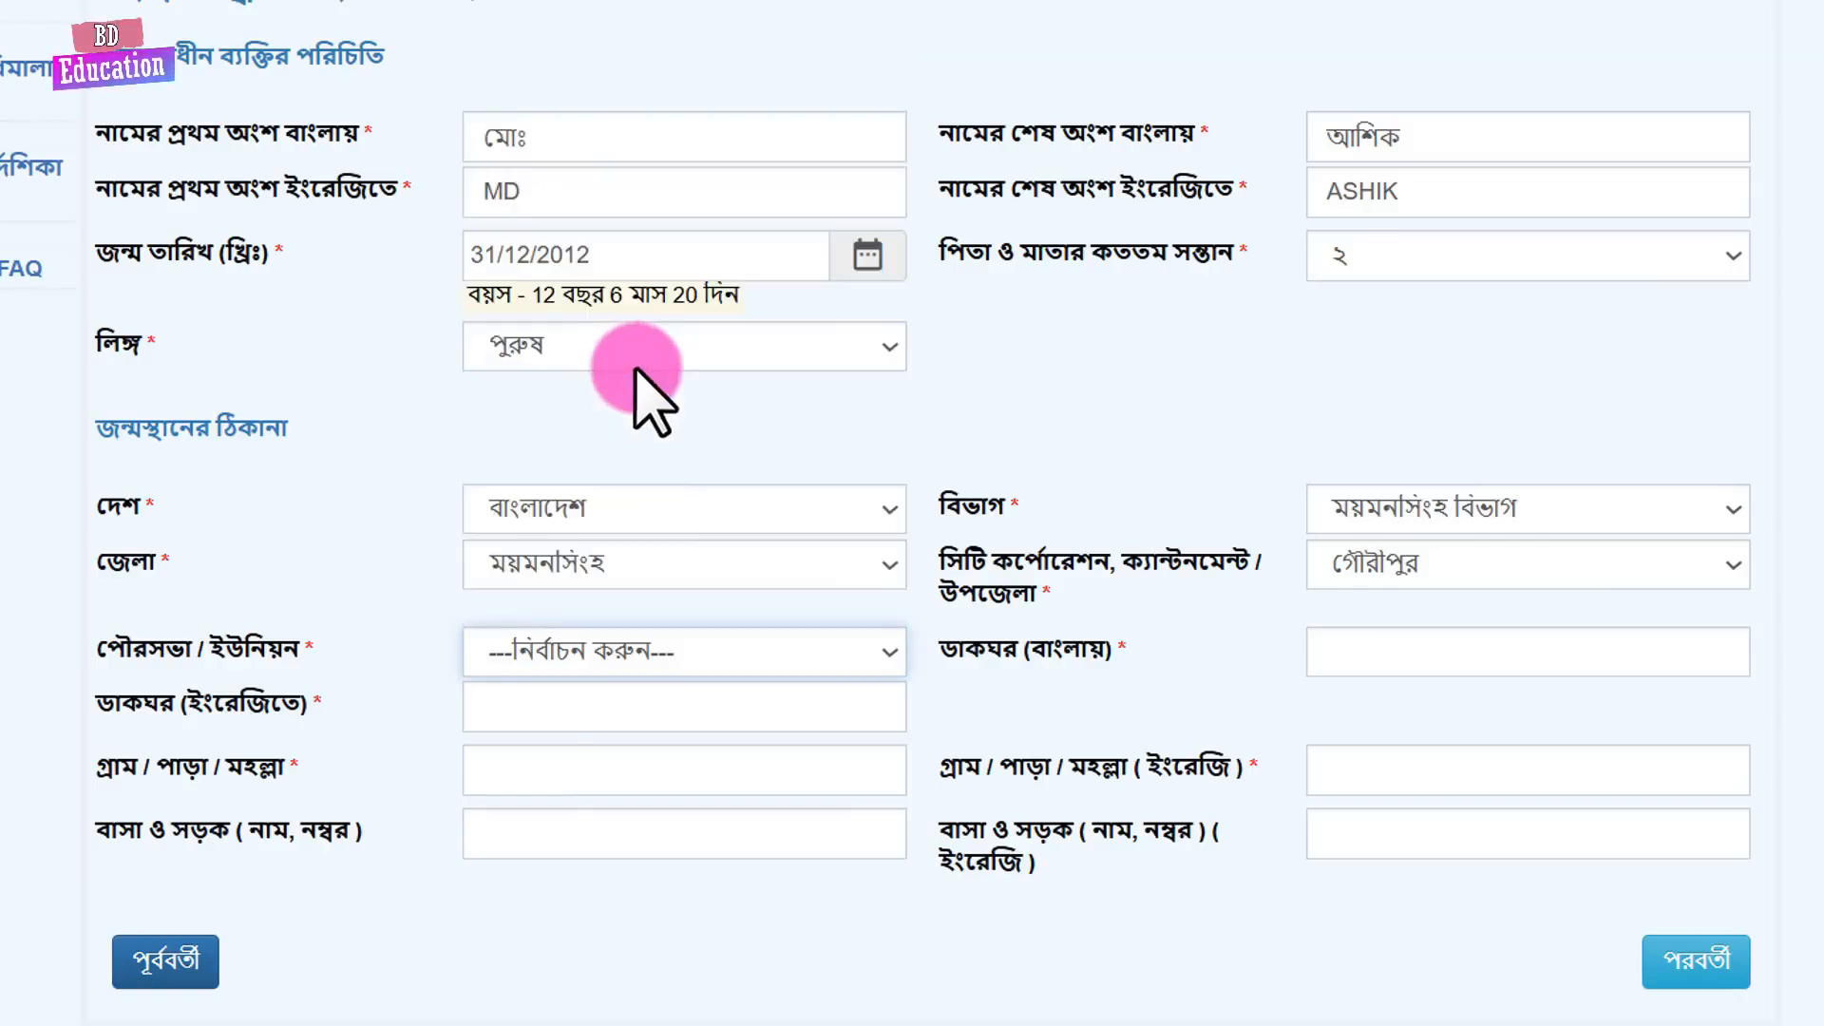
left_click(608, 654)
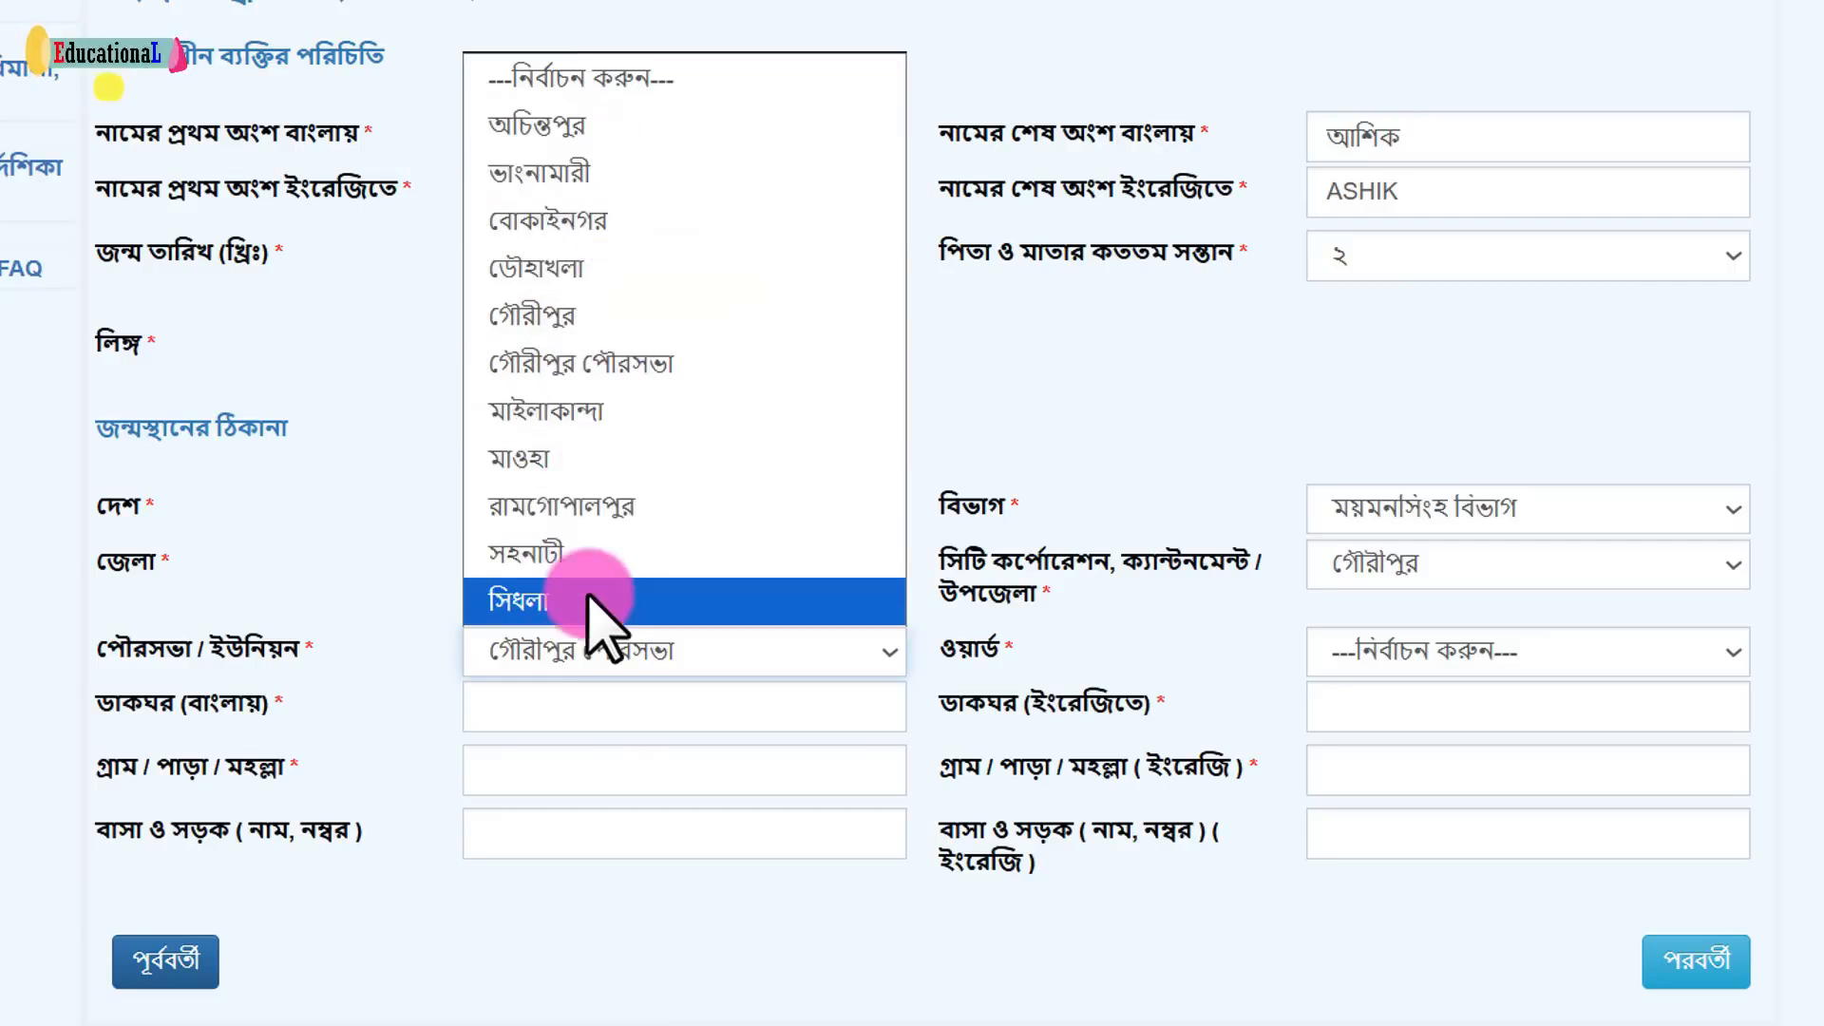
left_click(998, 415)
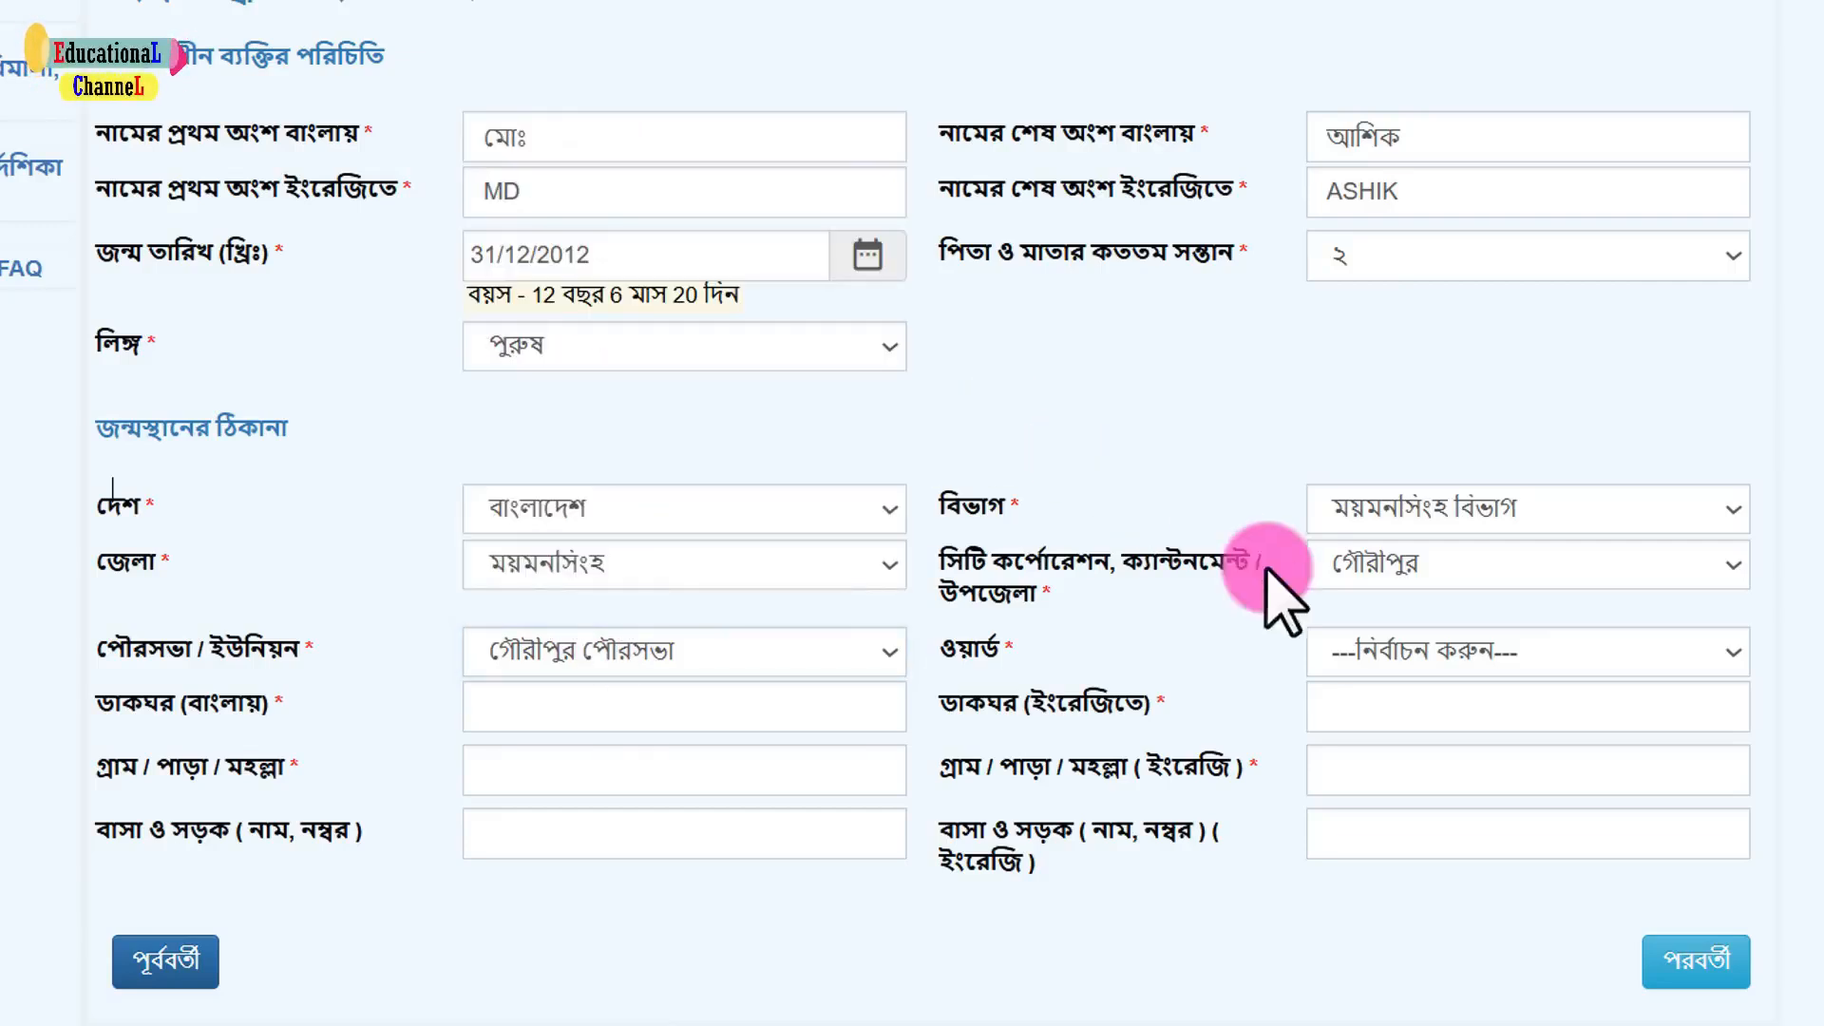
left_click(1390, 626)
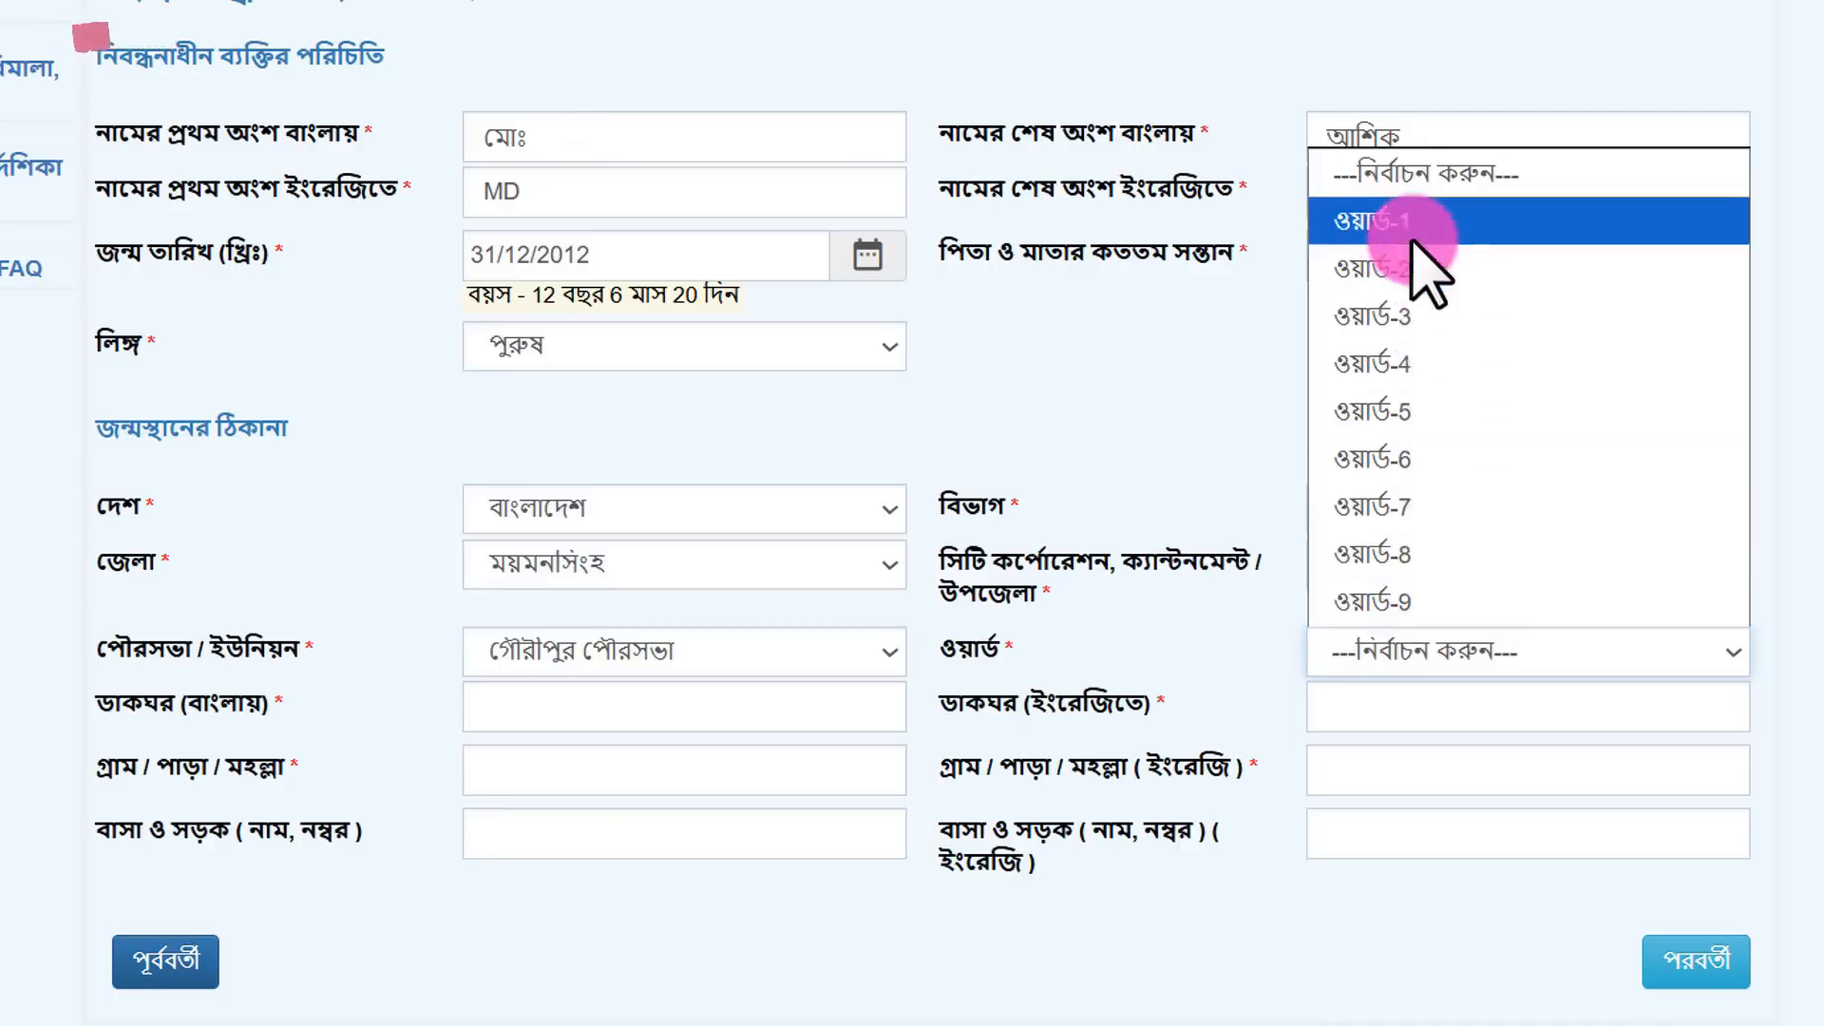
left_click(1394, 600)
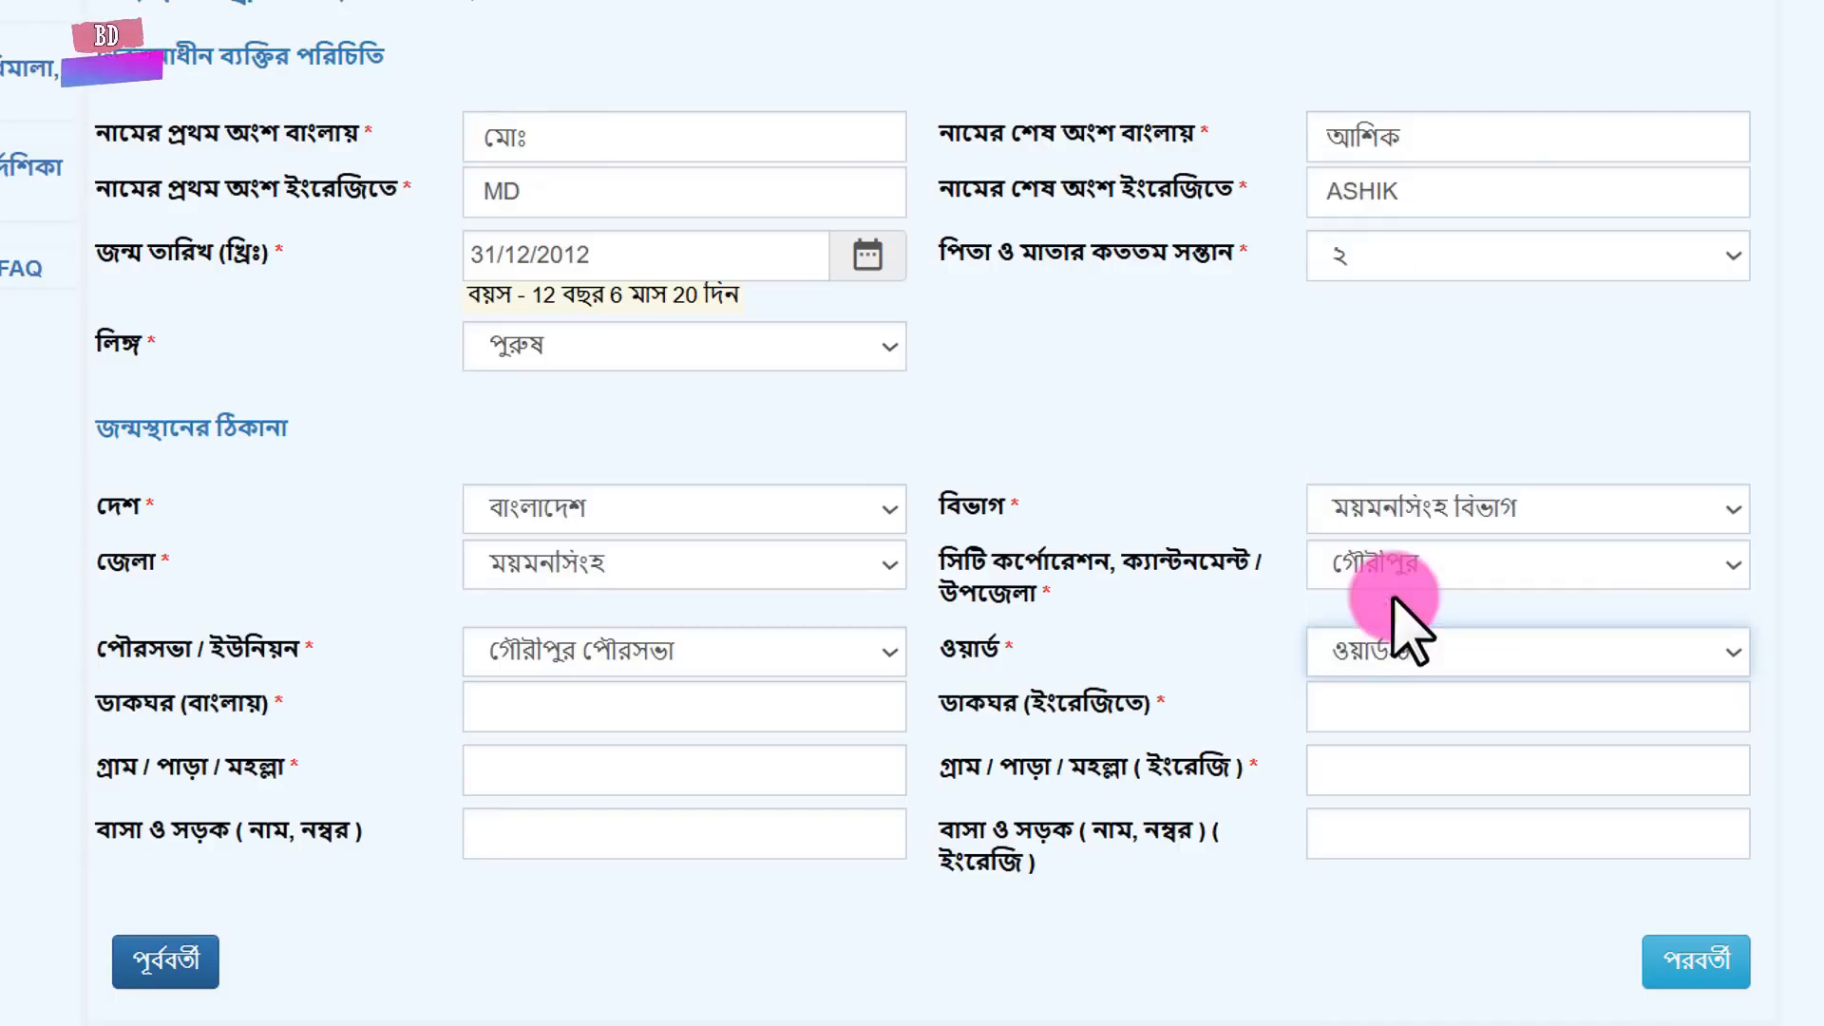
- Enter the birthplace post office with its postal code in both Bangla and English
left_click(716, 699)
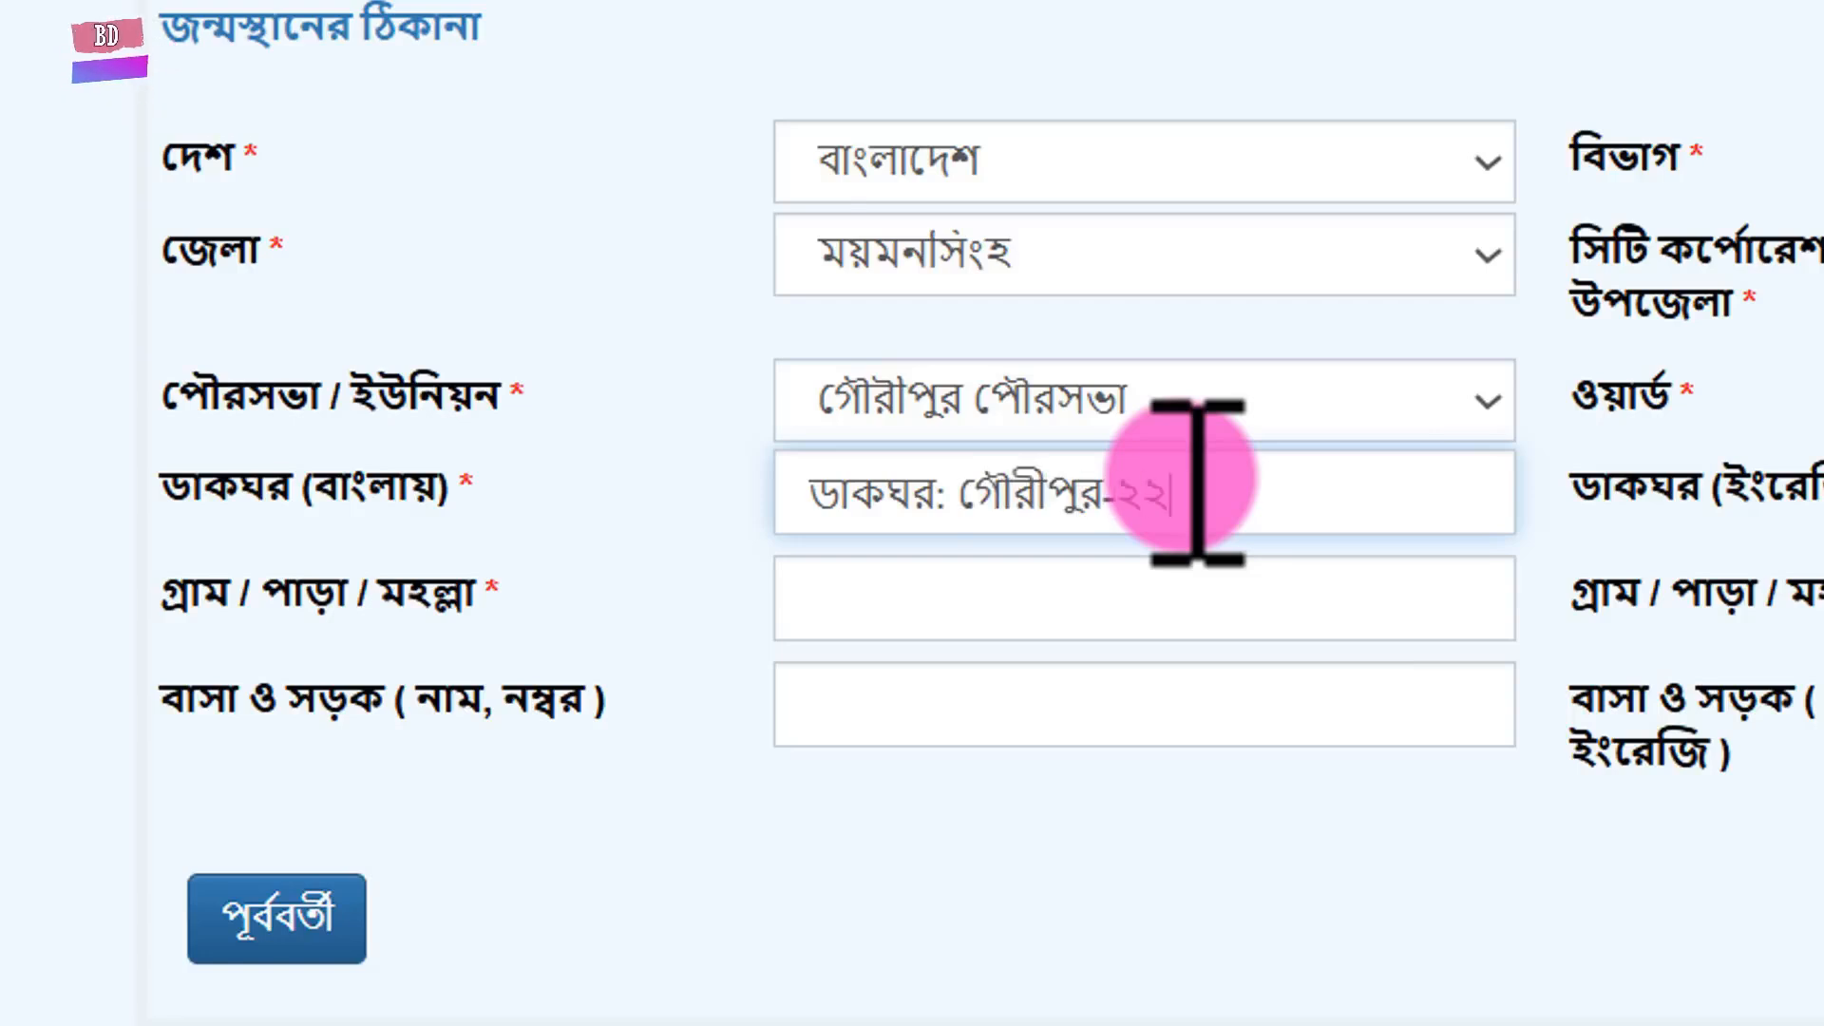
type("৭০")
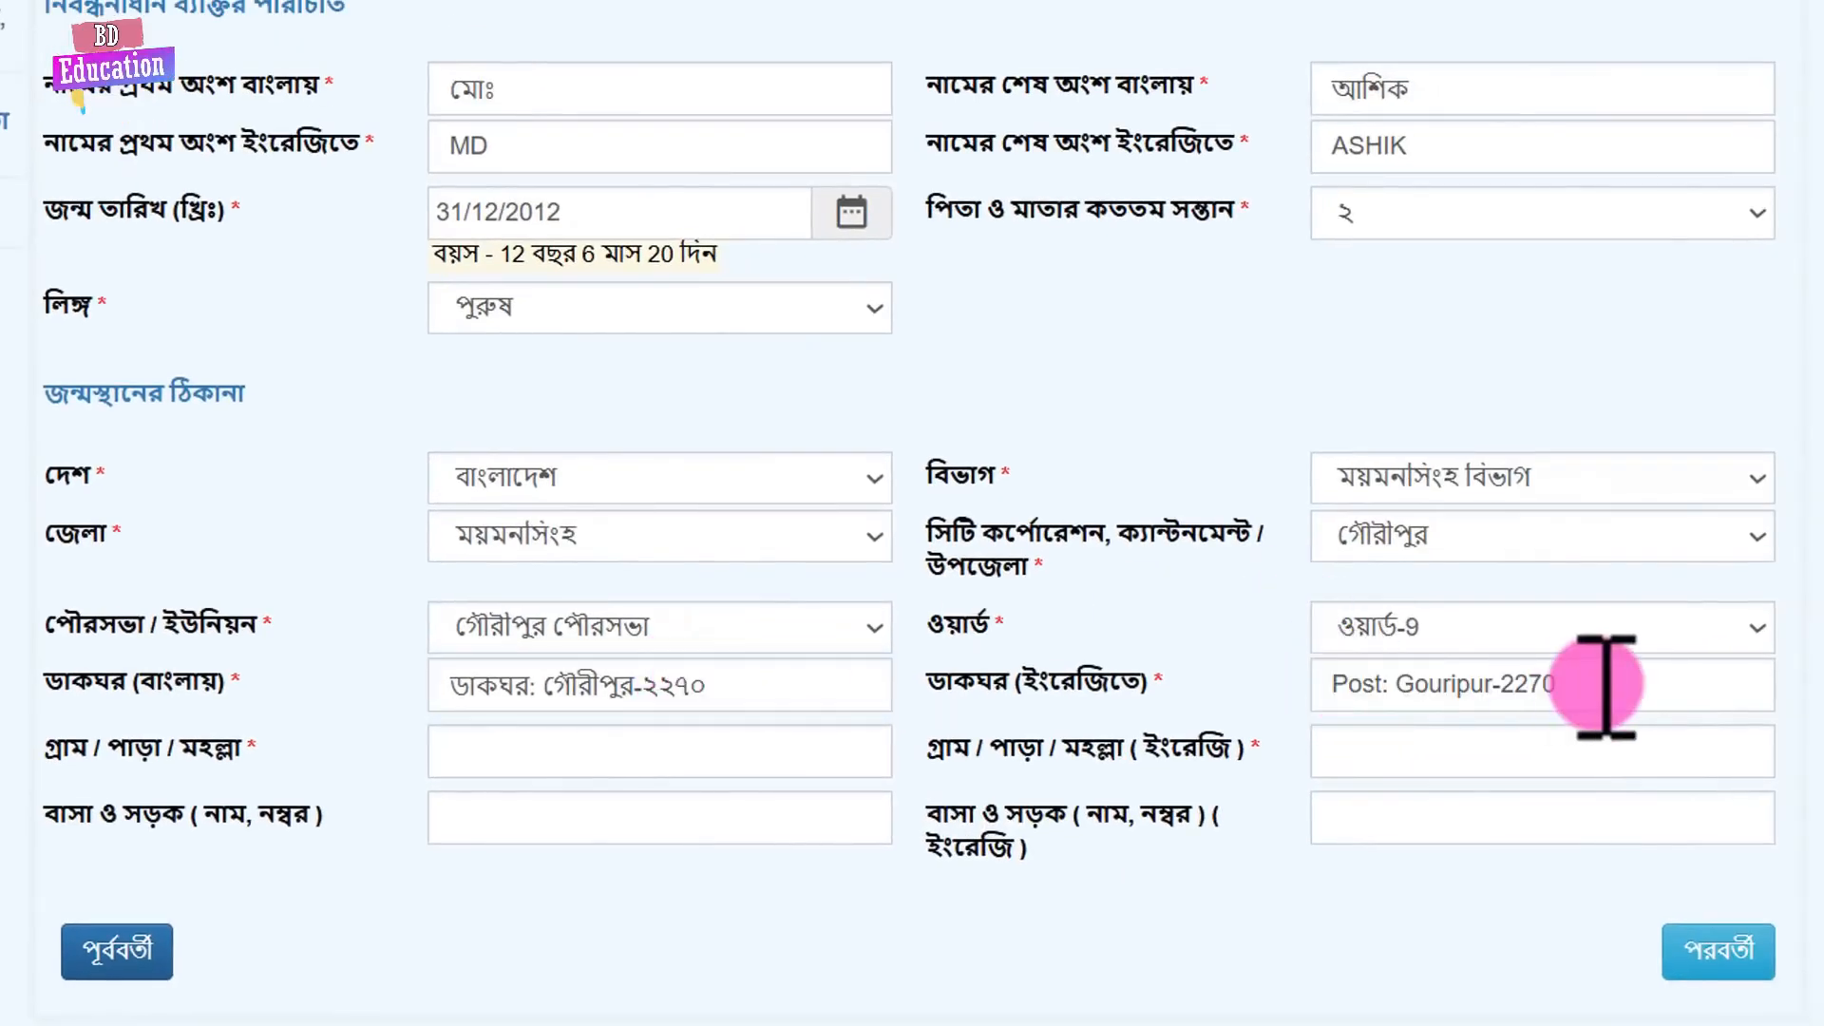
left_click_drag(1563, 688, 1336, 700)
left_click(1390, 699)
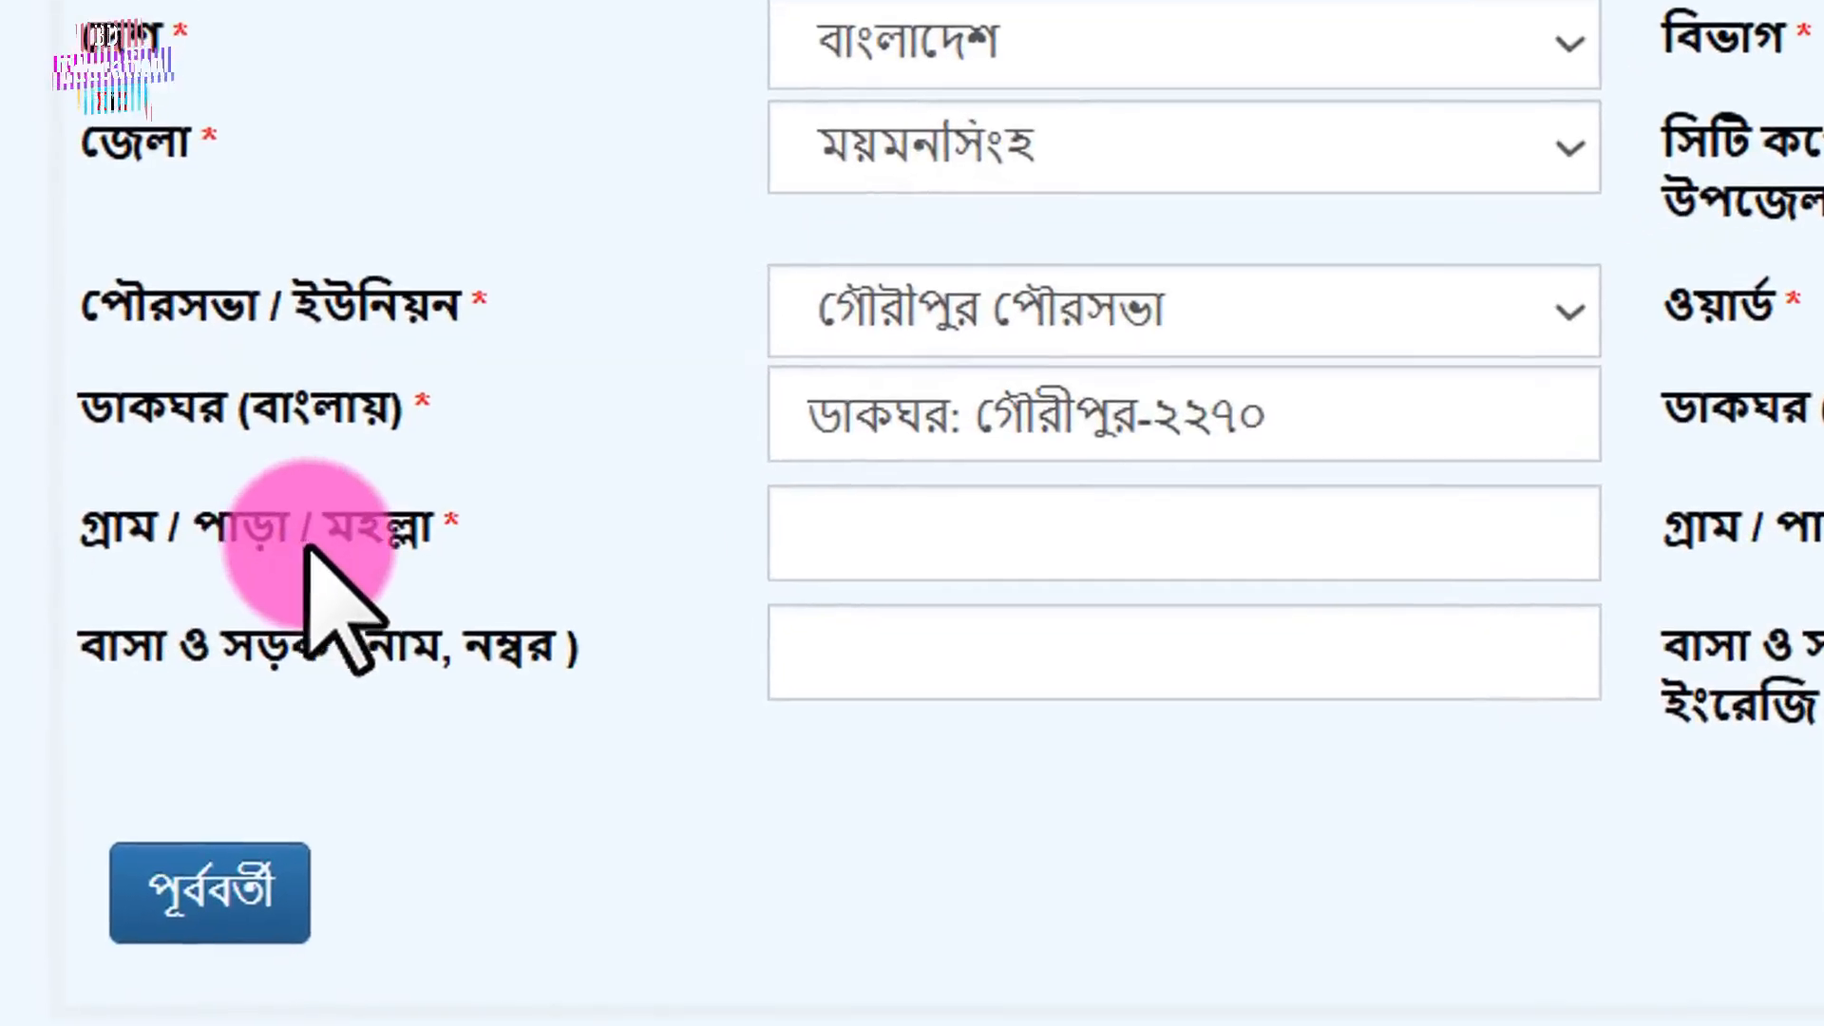
- Enter the birthplace village or neighbourhood name in both Bangla and English
left_click(1263, 513)
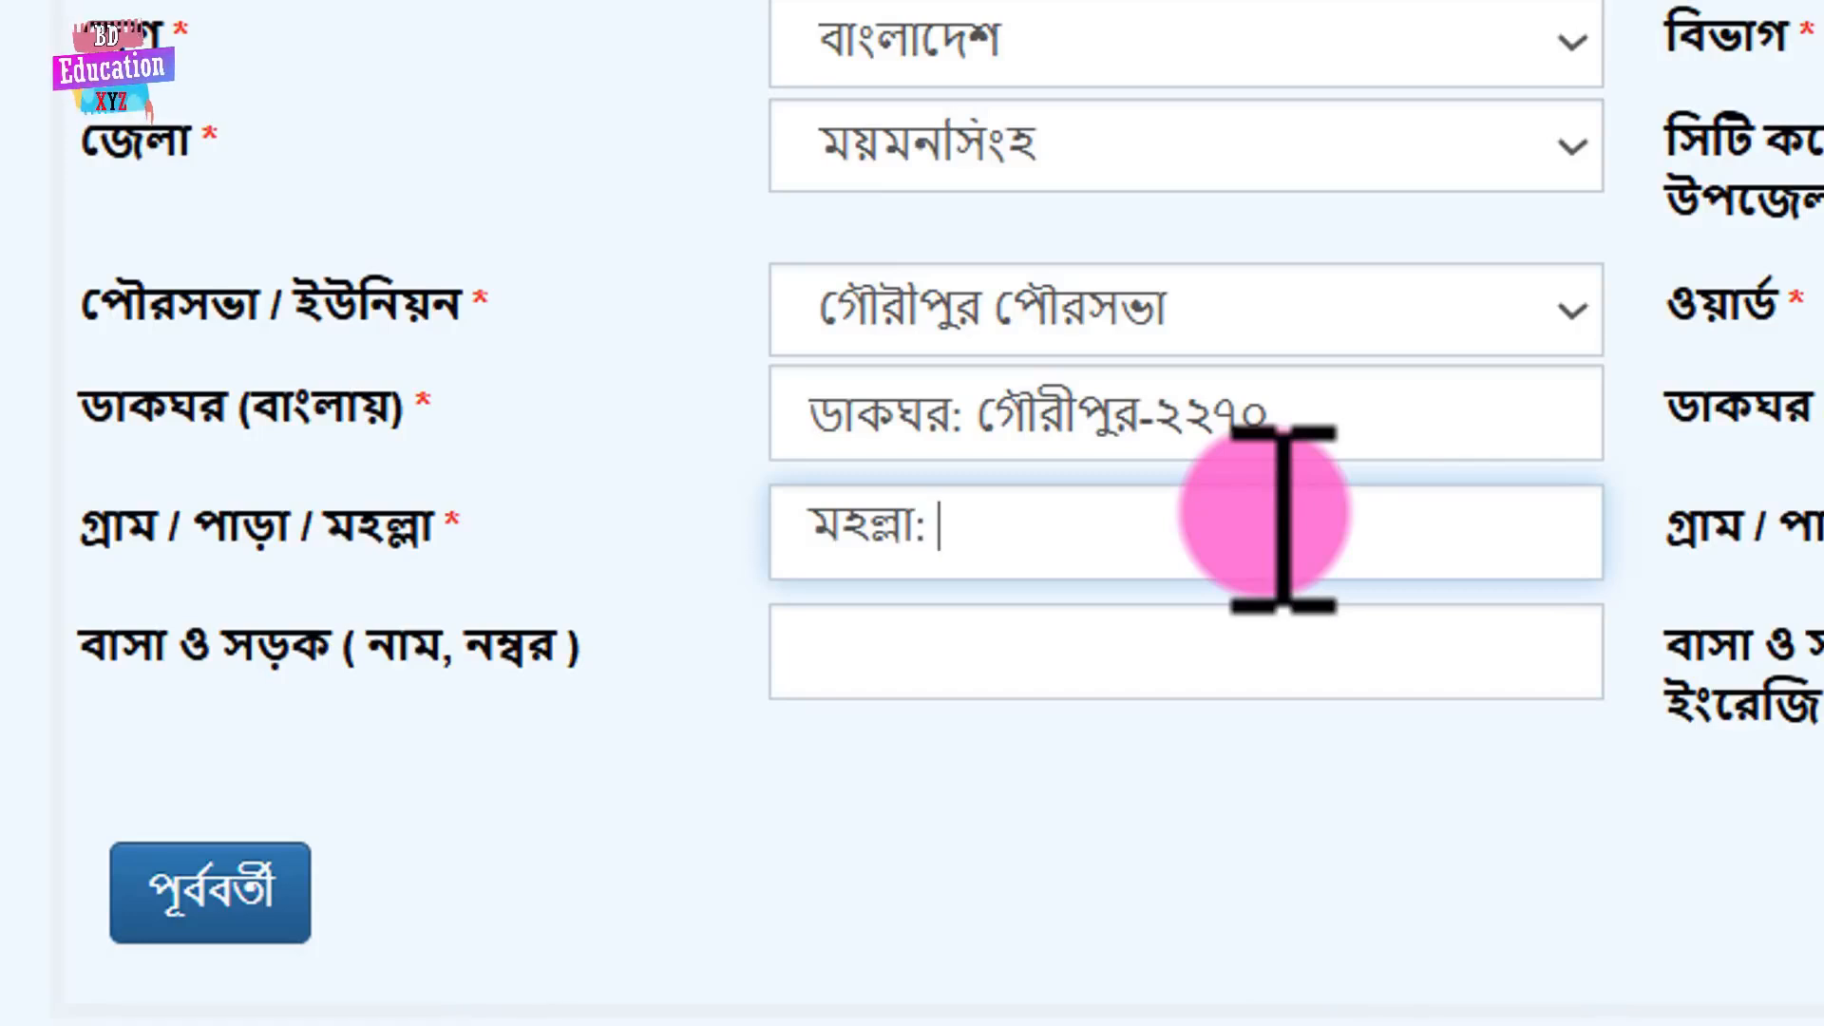
type("াপাড়া,")
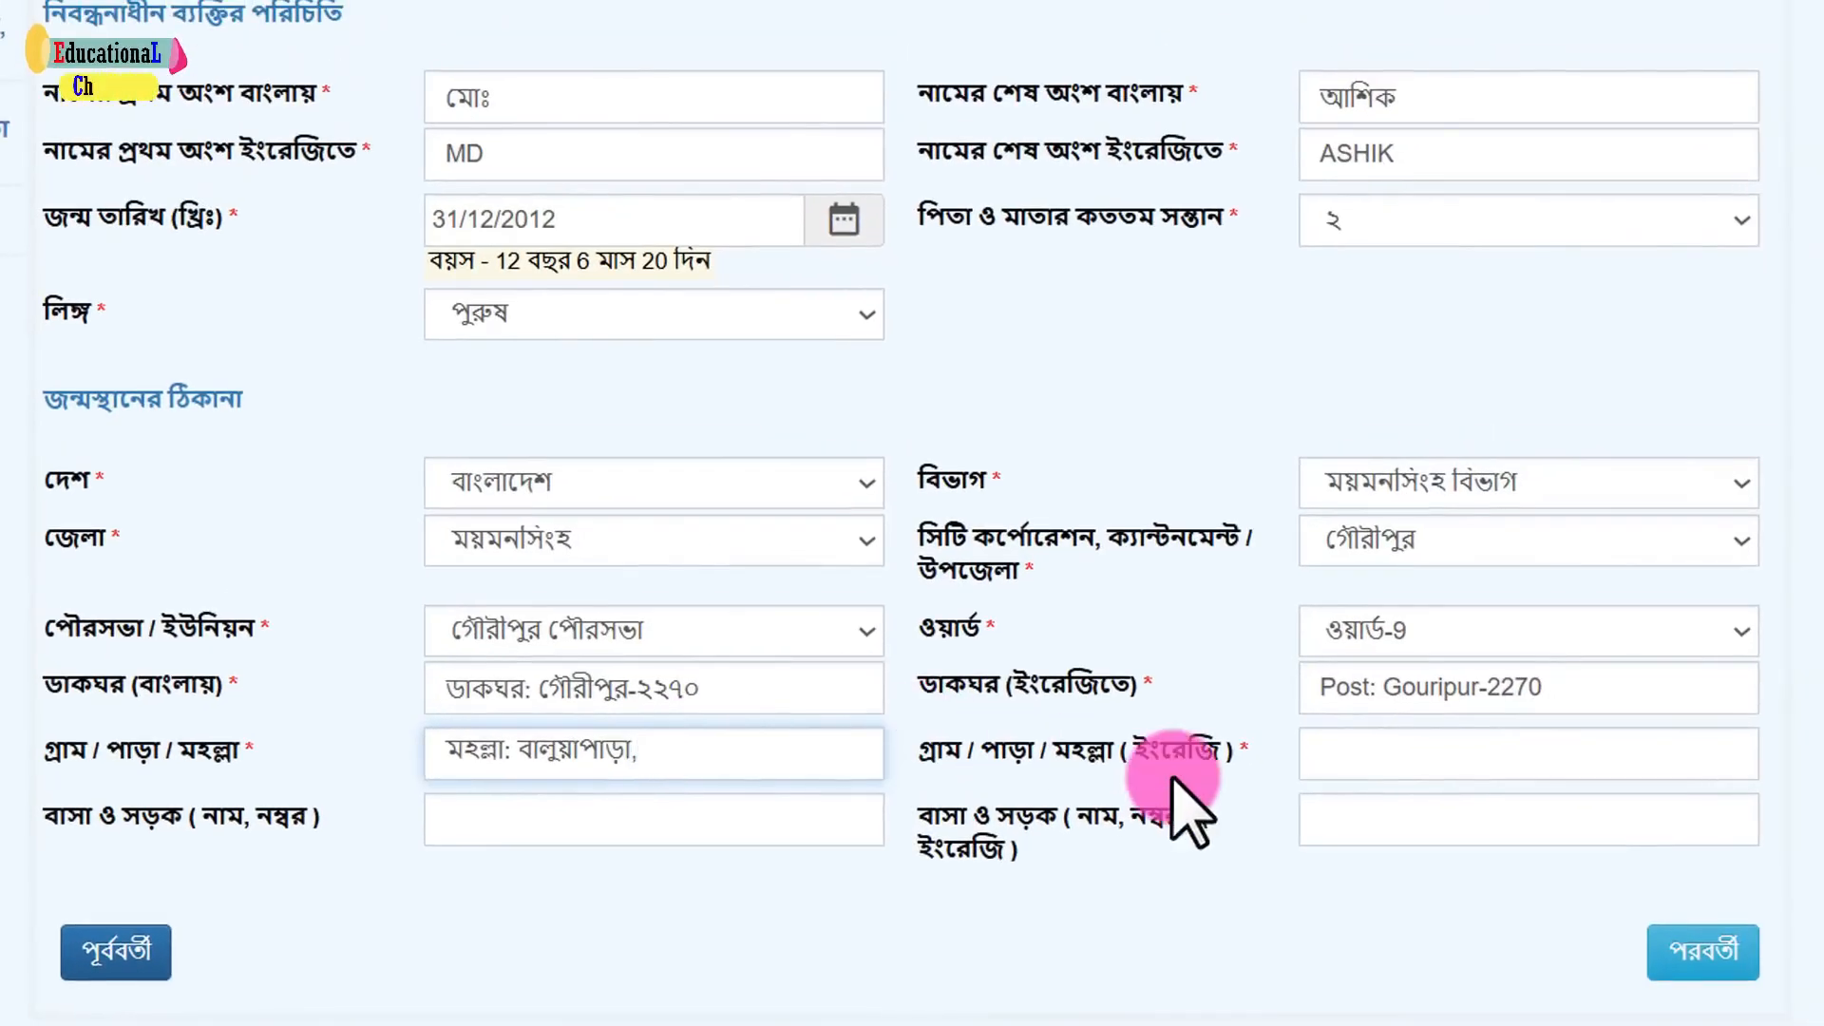
left_click(1311, 755)
type("Village: Baluapara")
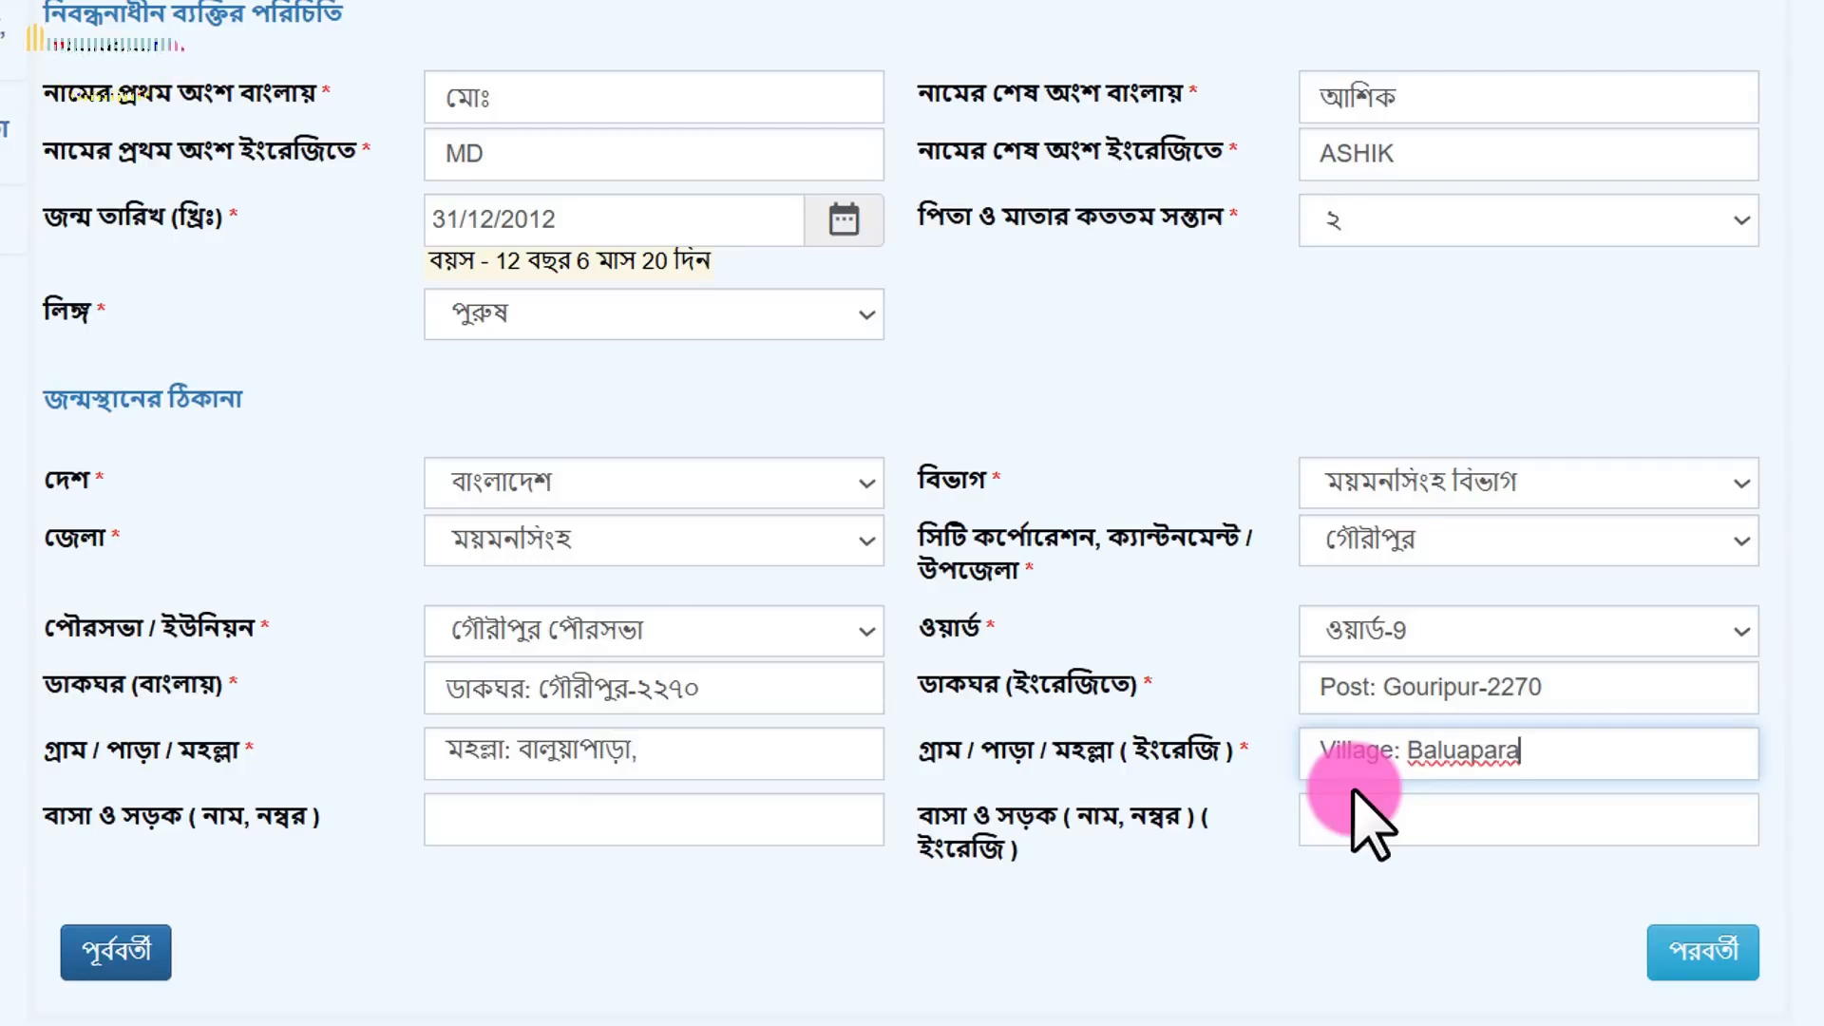
type(",")
- Enter the house number in both Bangla and English, and continue to the parents' information form
key("Tab")
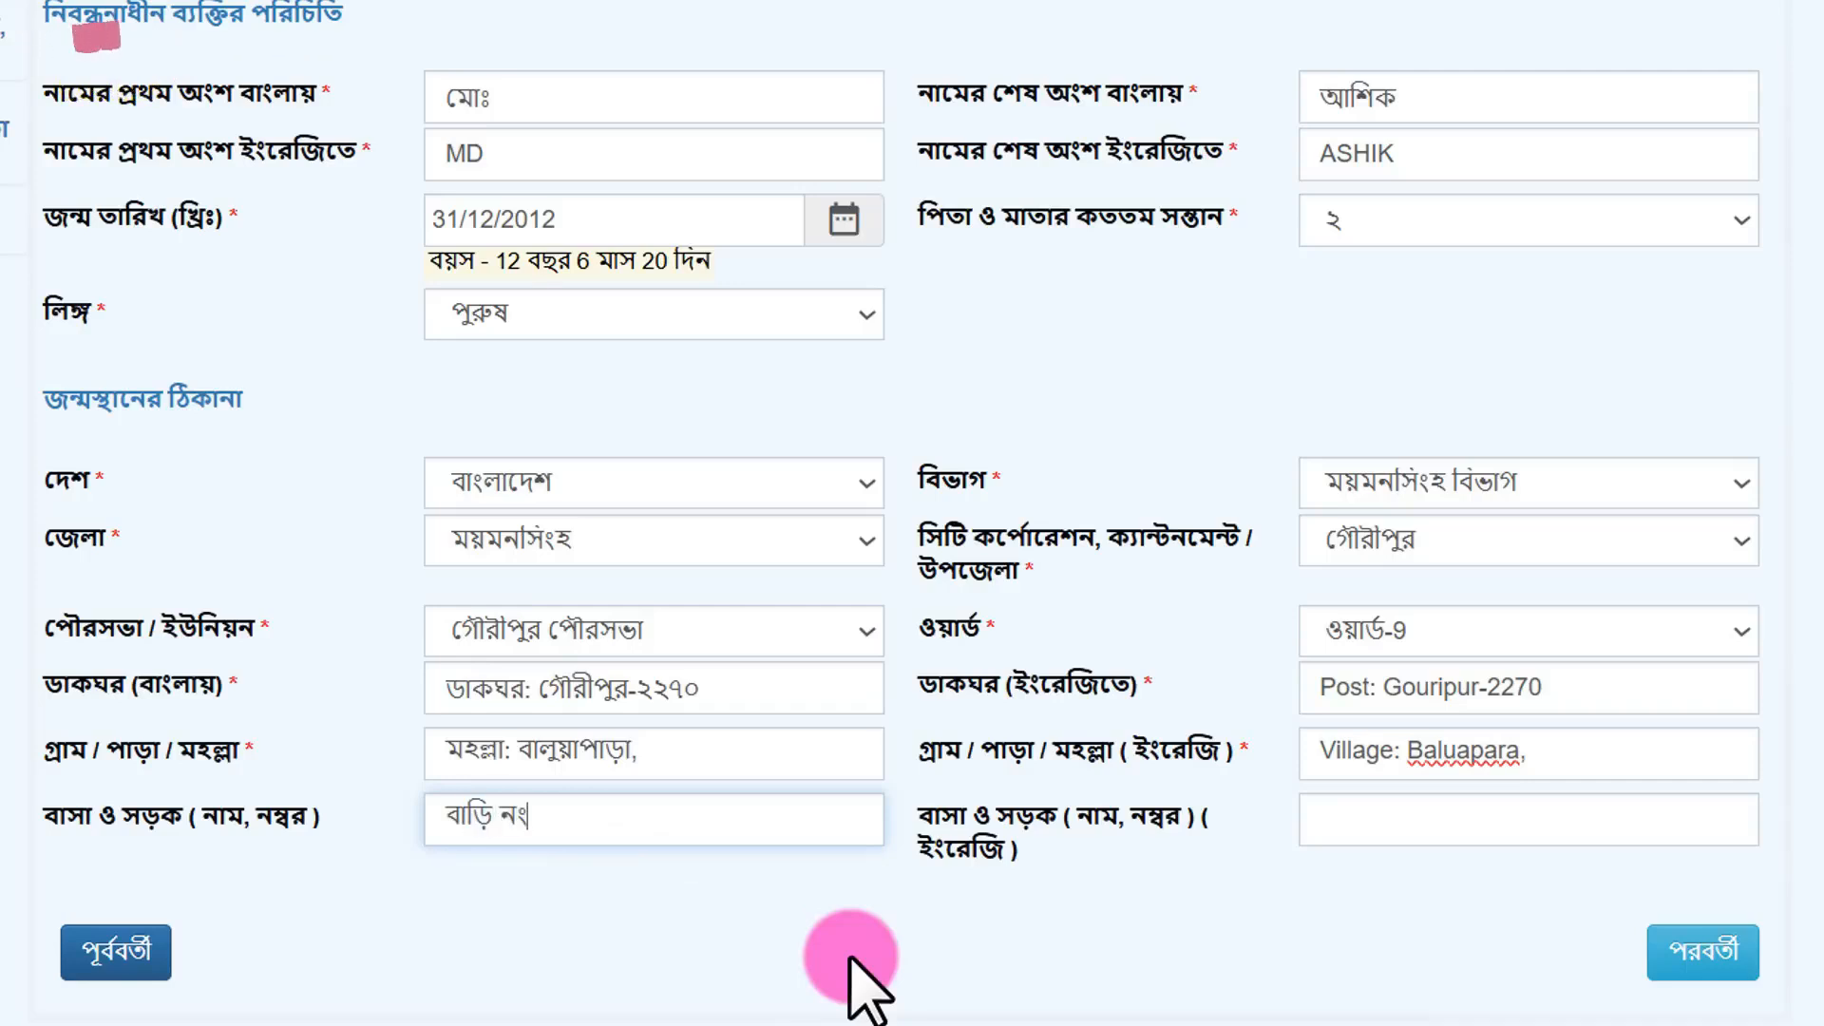
type("১২৩৪৫")
left_click(1422, 836)
type("House No: 12345")
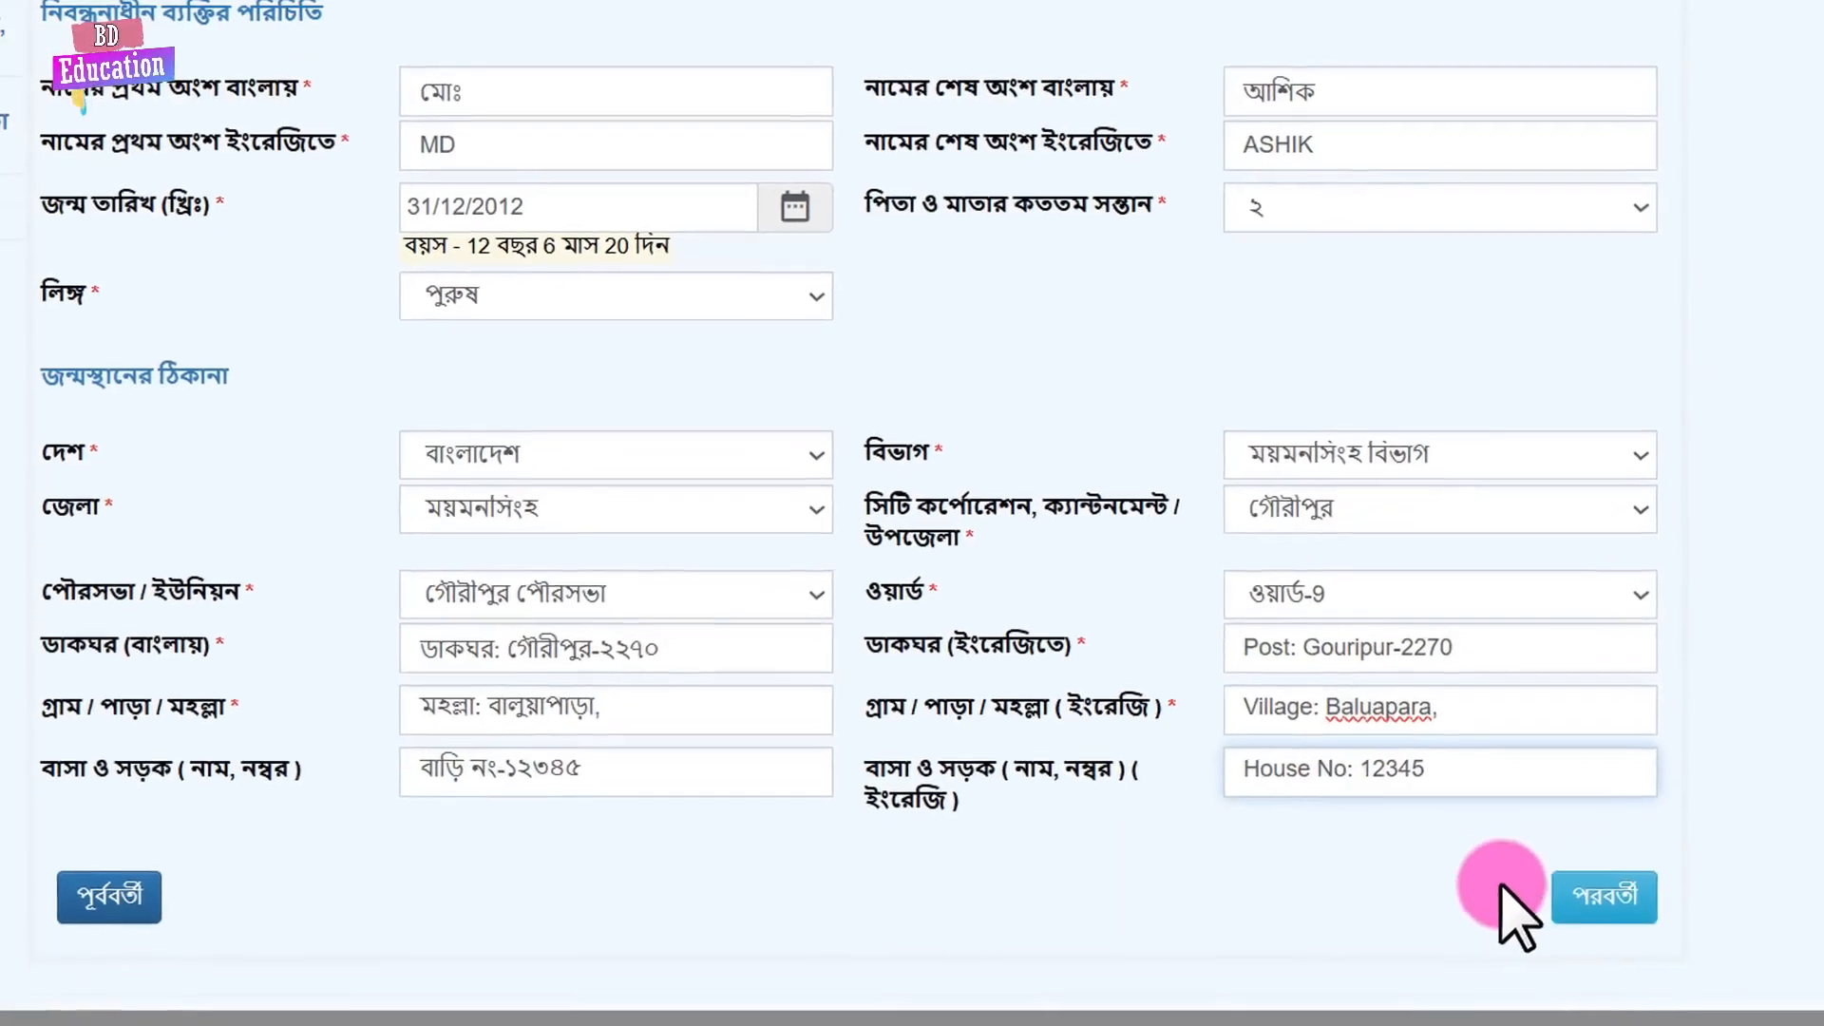
left_click(1585, 893)
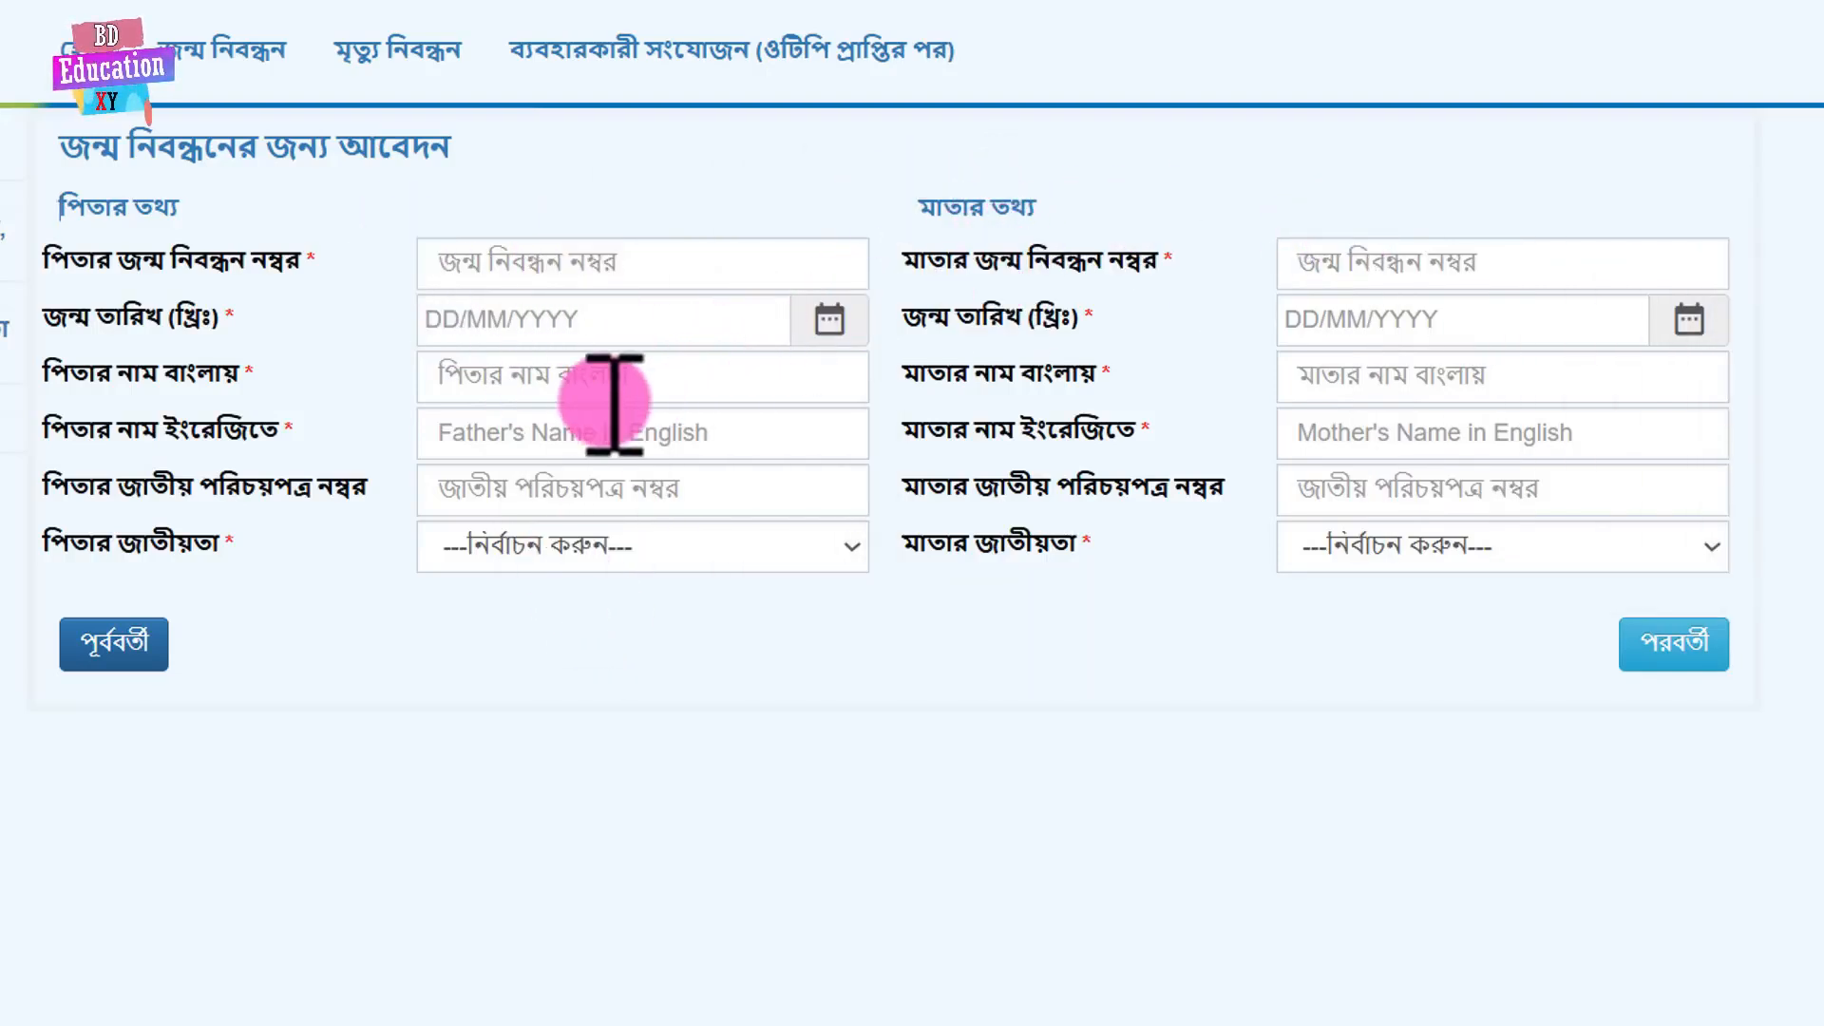
left_click(708, 264)
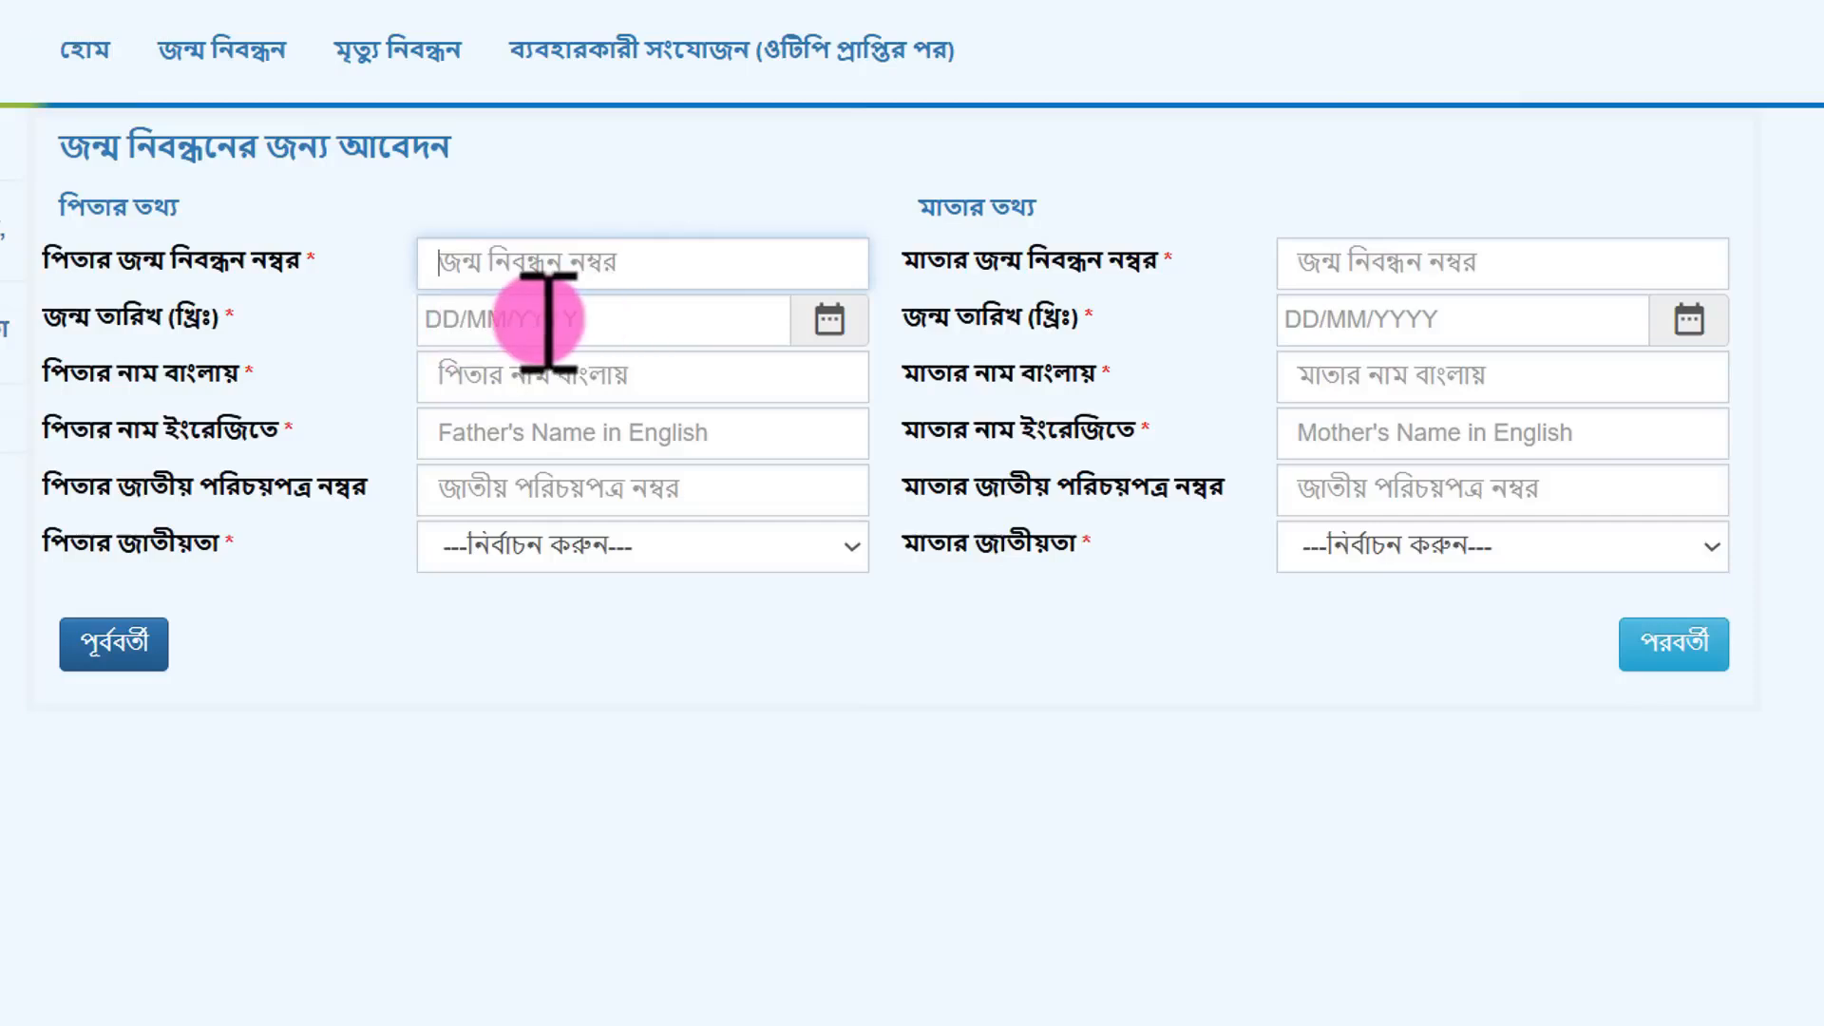
left_click(602, 319)
left_click(907, 656)
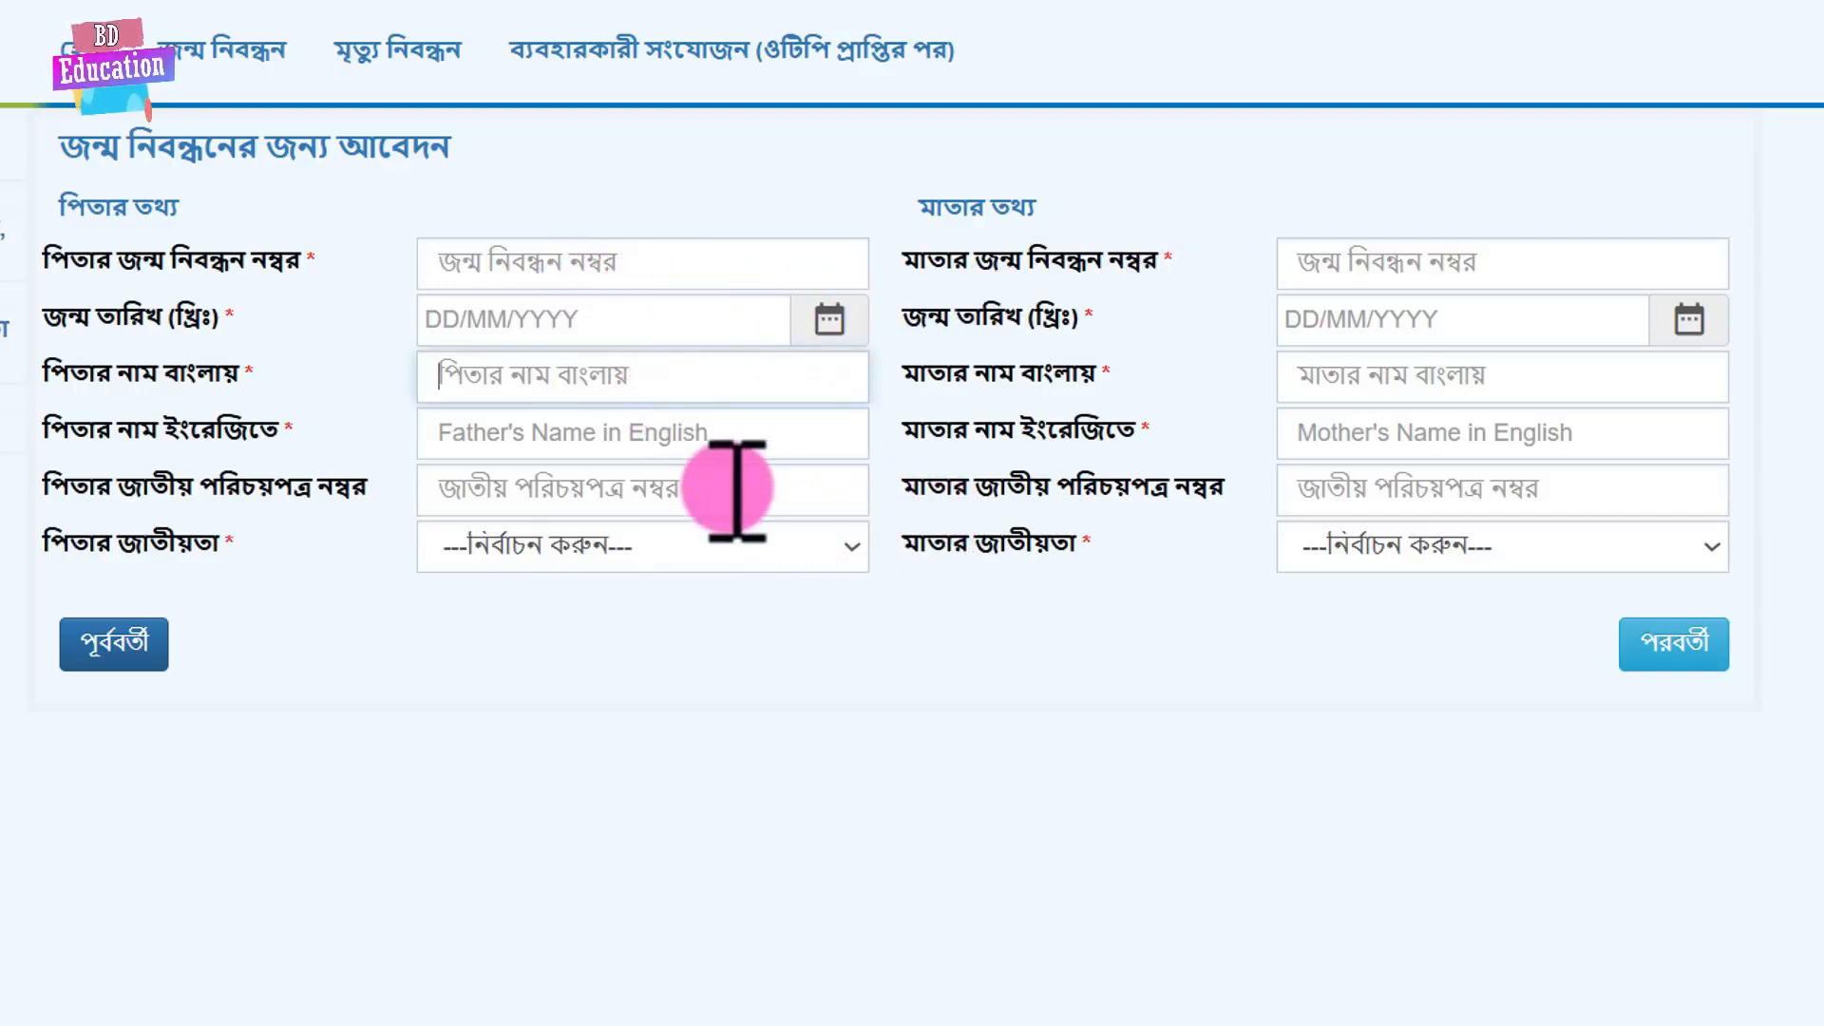
left_click(677, 485)
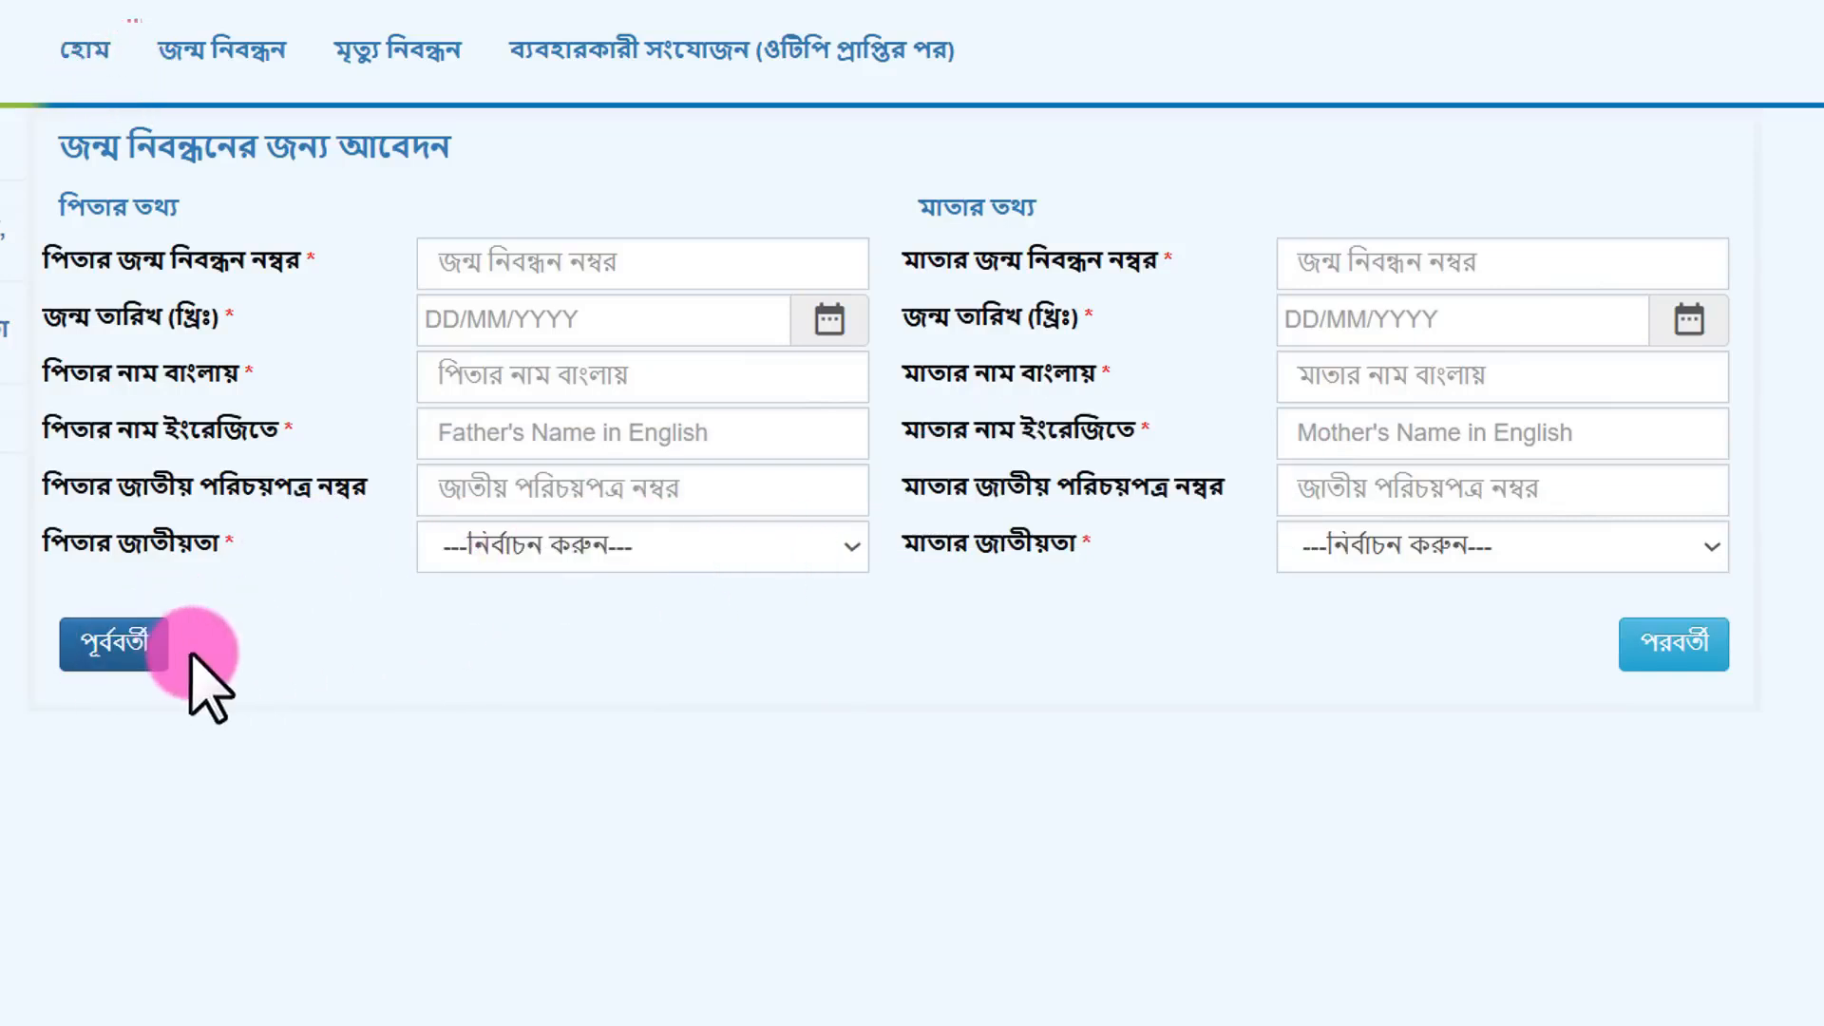
- Return to the applicant's details, set the date of birth one day later, confirm having the required documents, and continue to the parents' form
left_click(99, 658)
left_click(550, 419)
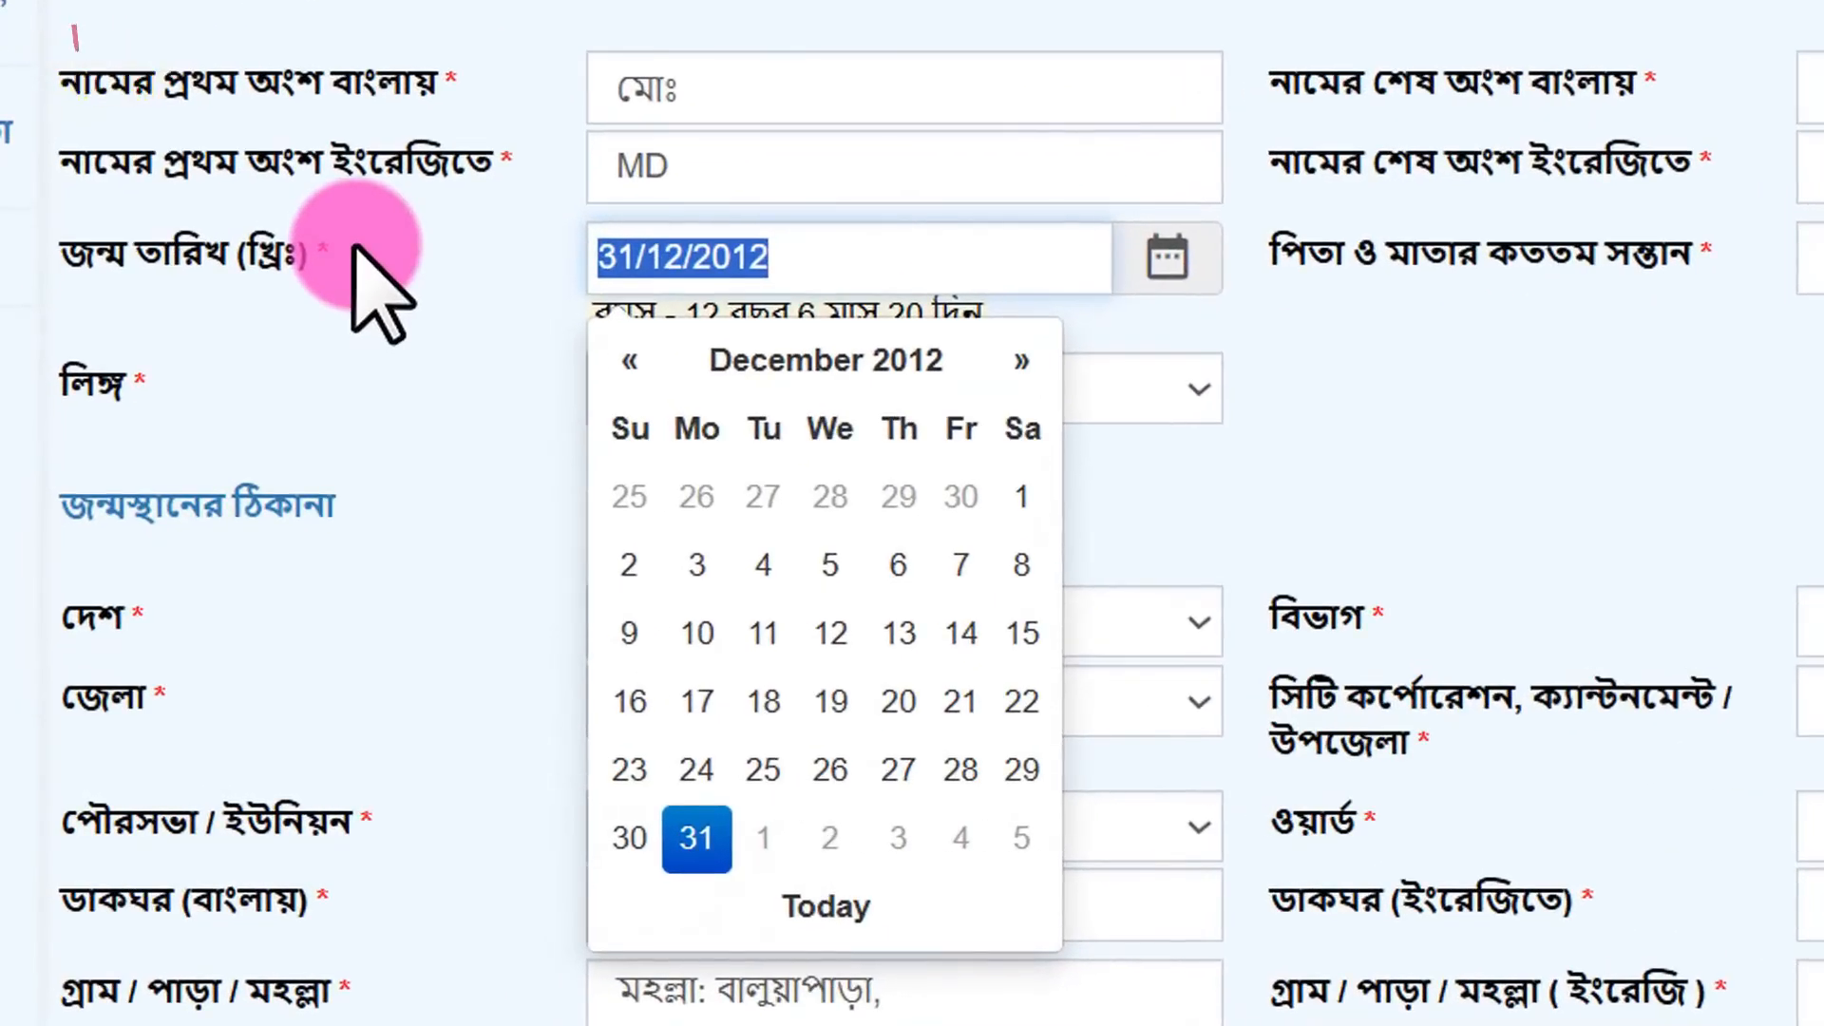
type("01")
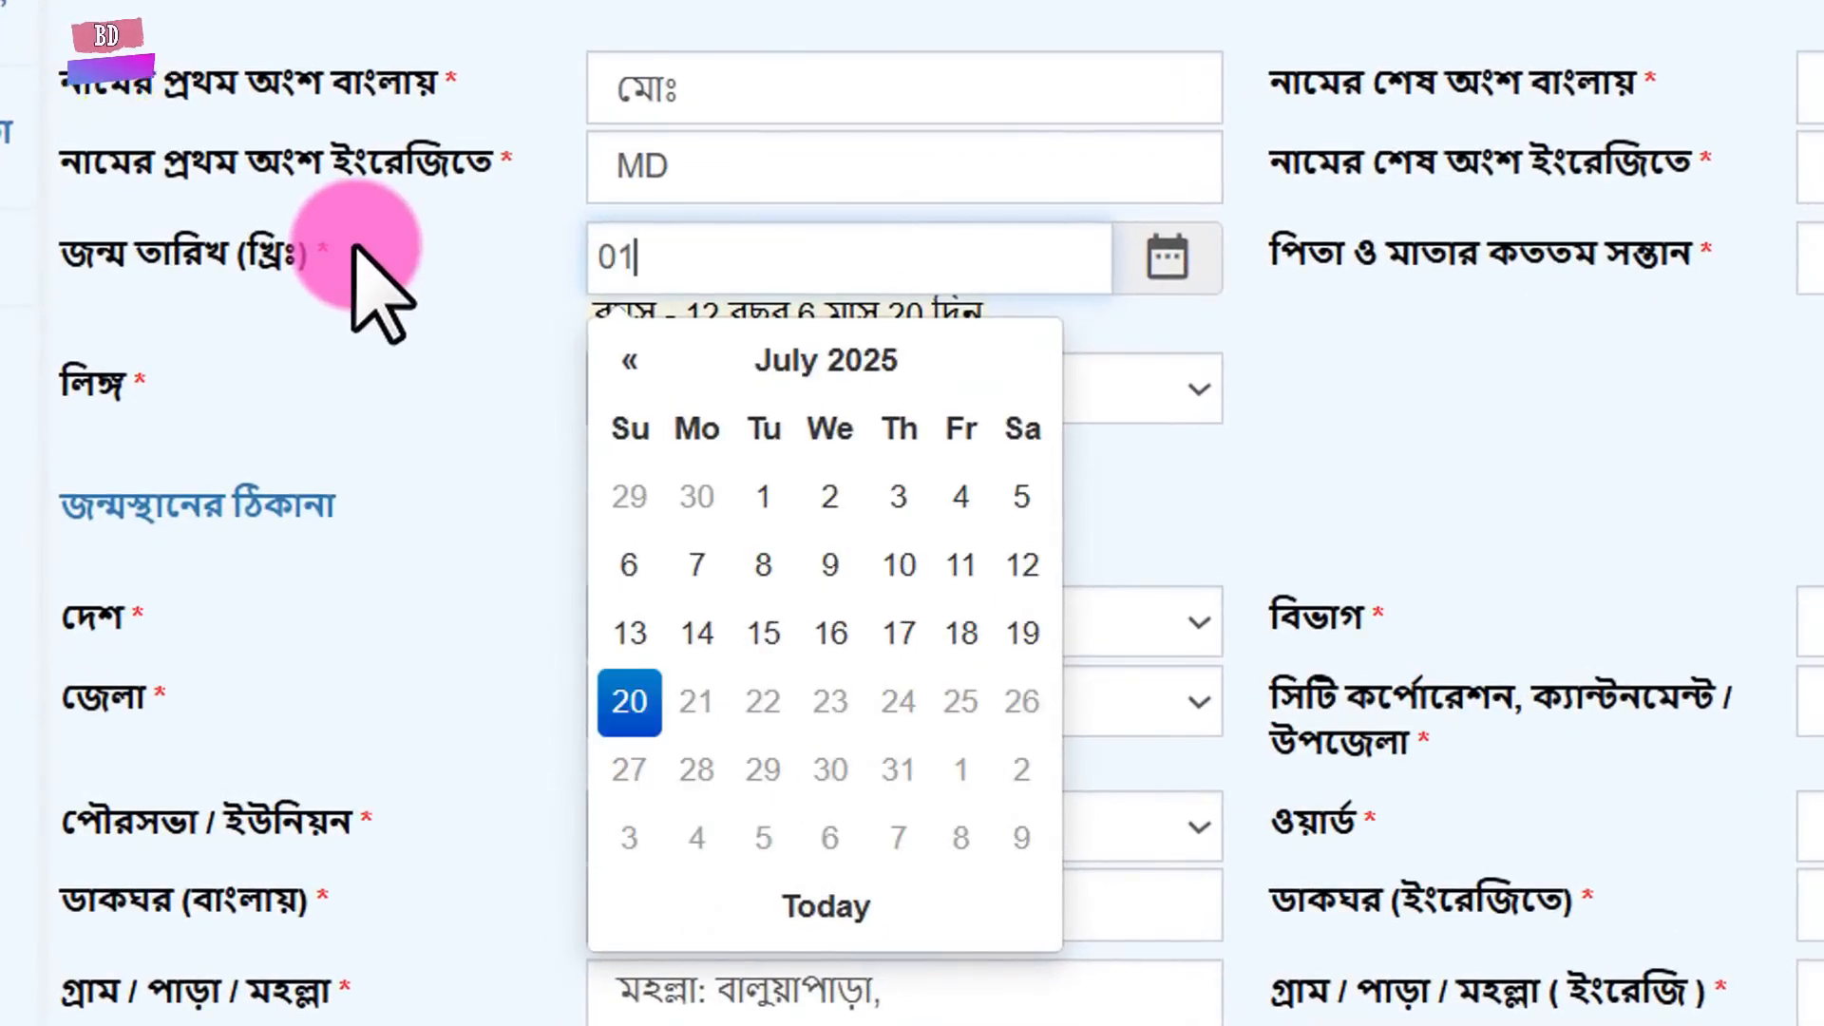
type("/01/2013")
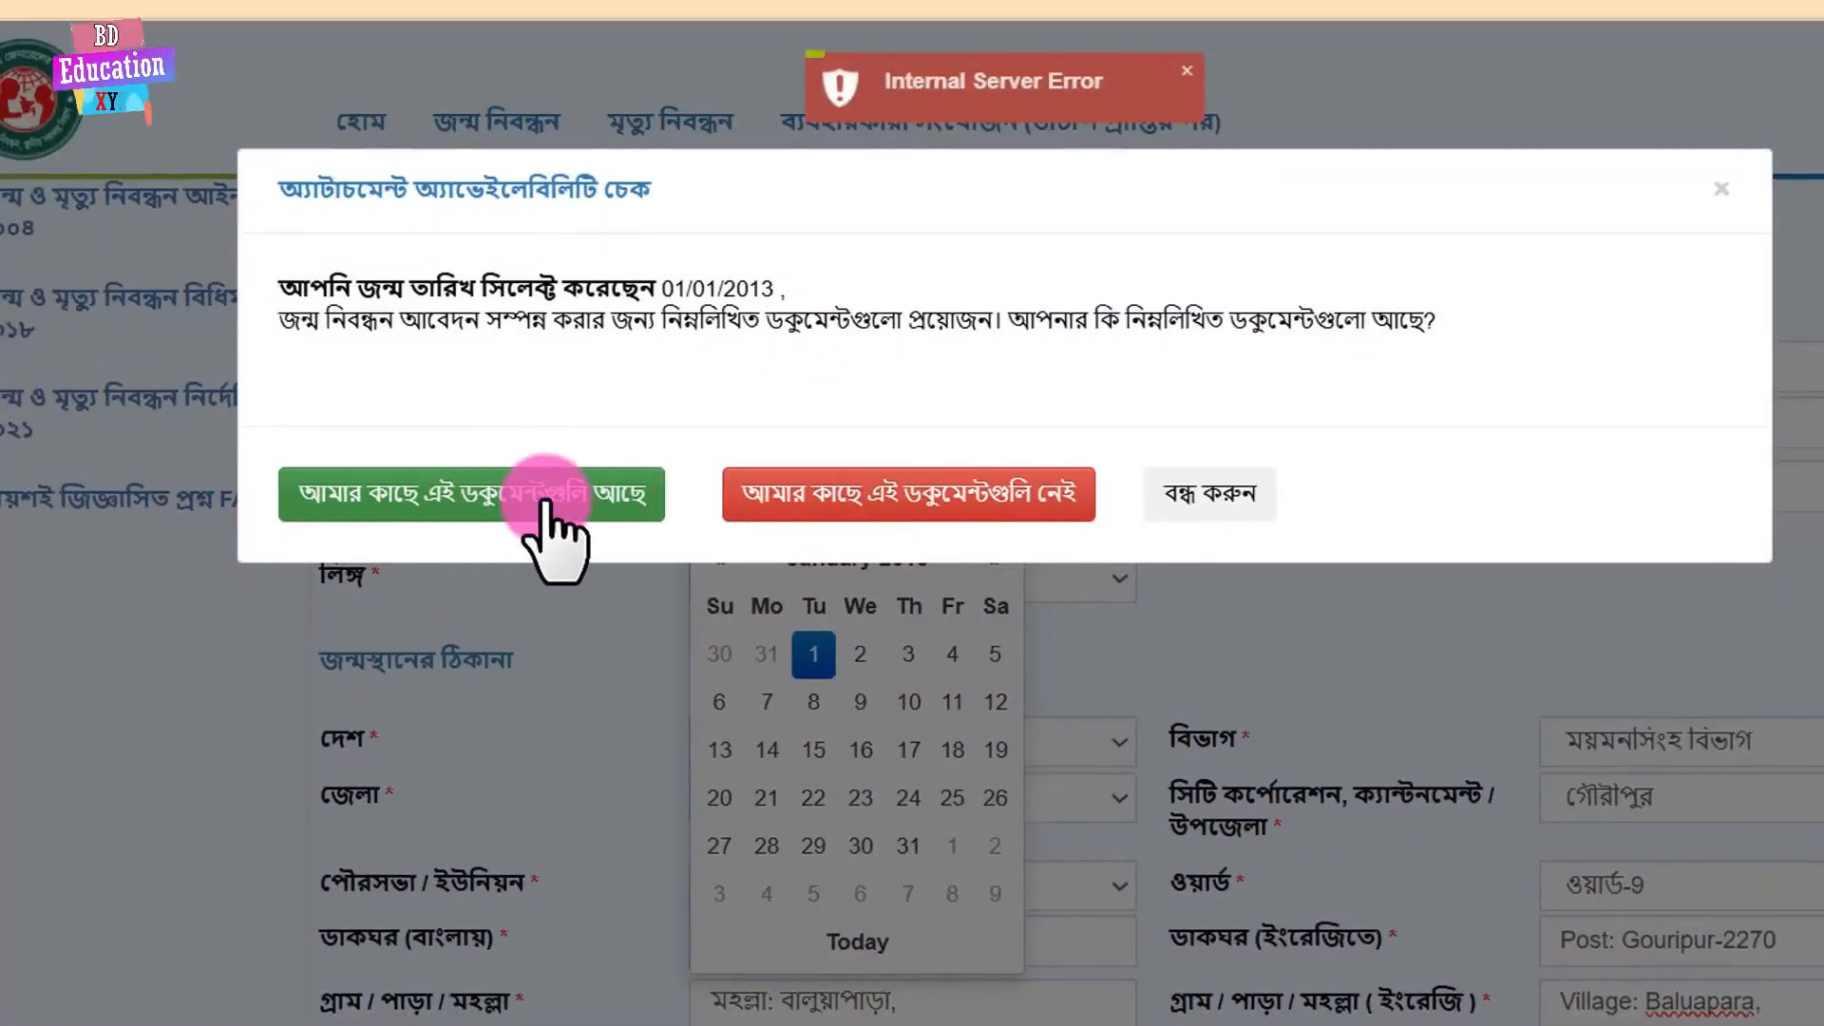
left_click(546, 499)
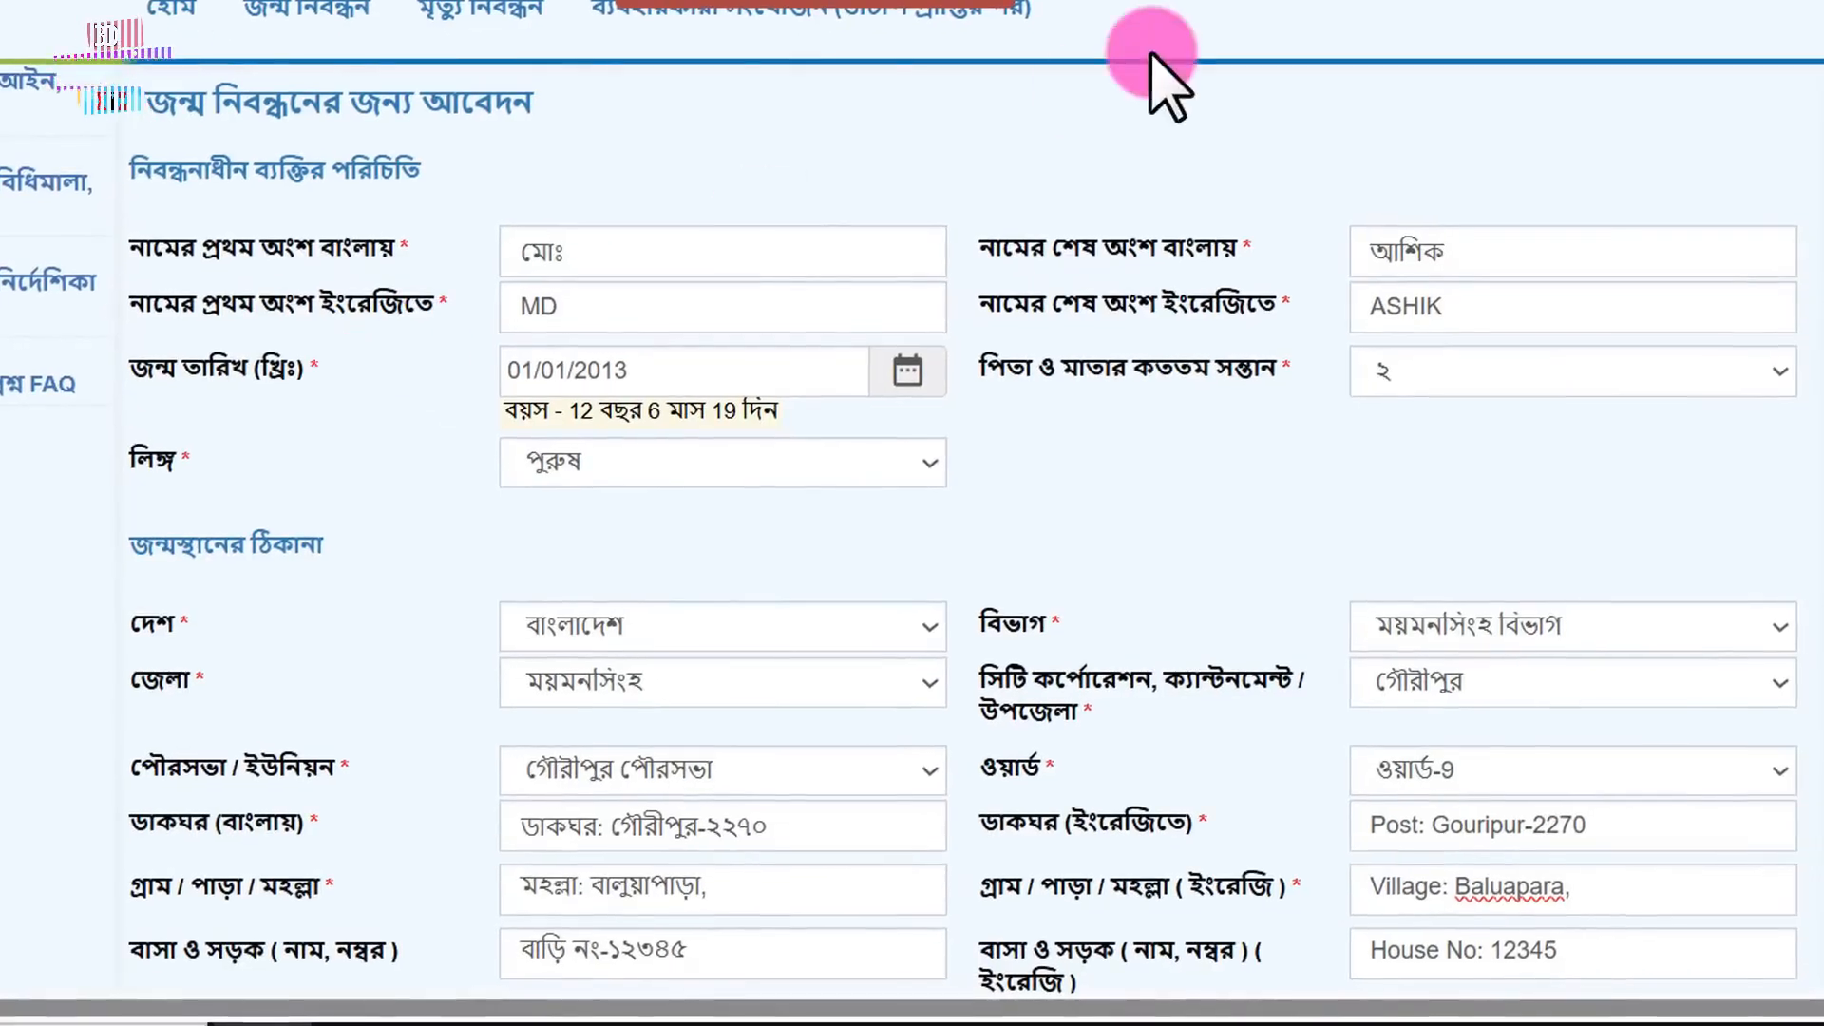
scroll(1038, 345, "down", 3)
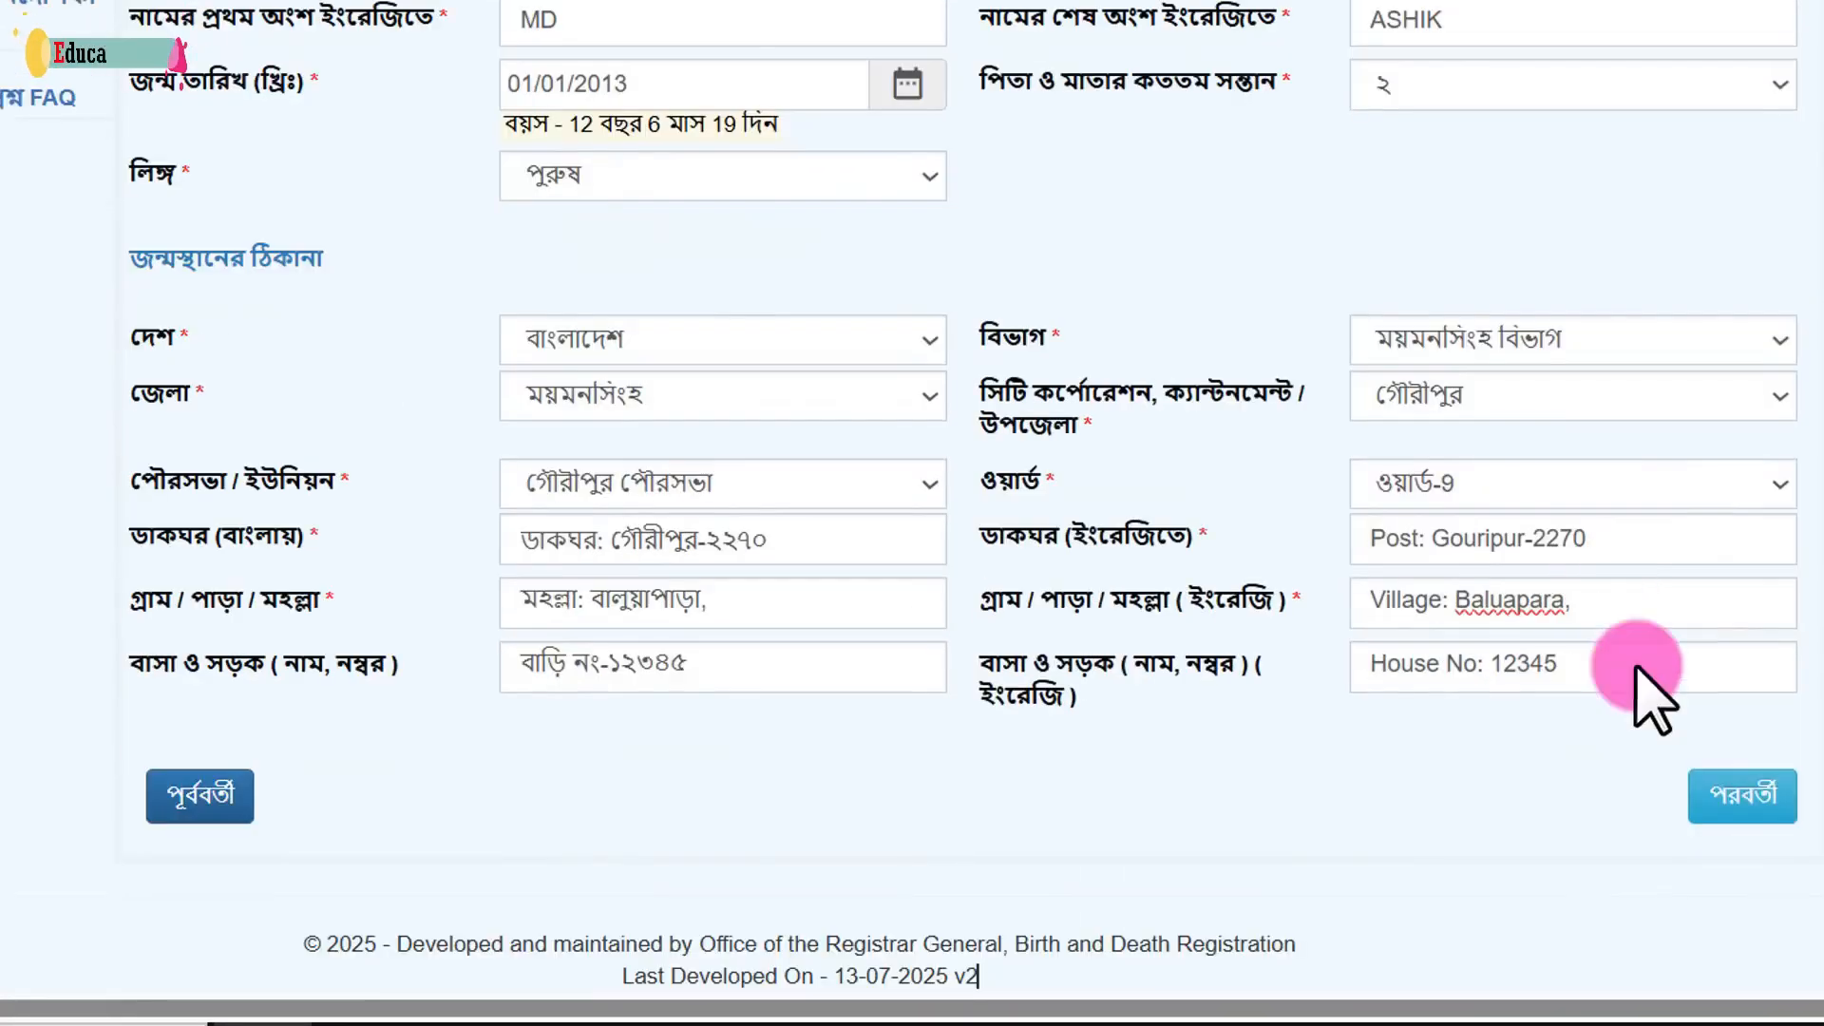
left_click(1753, 815)
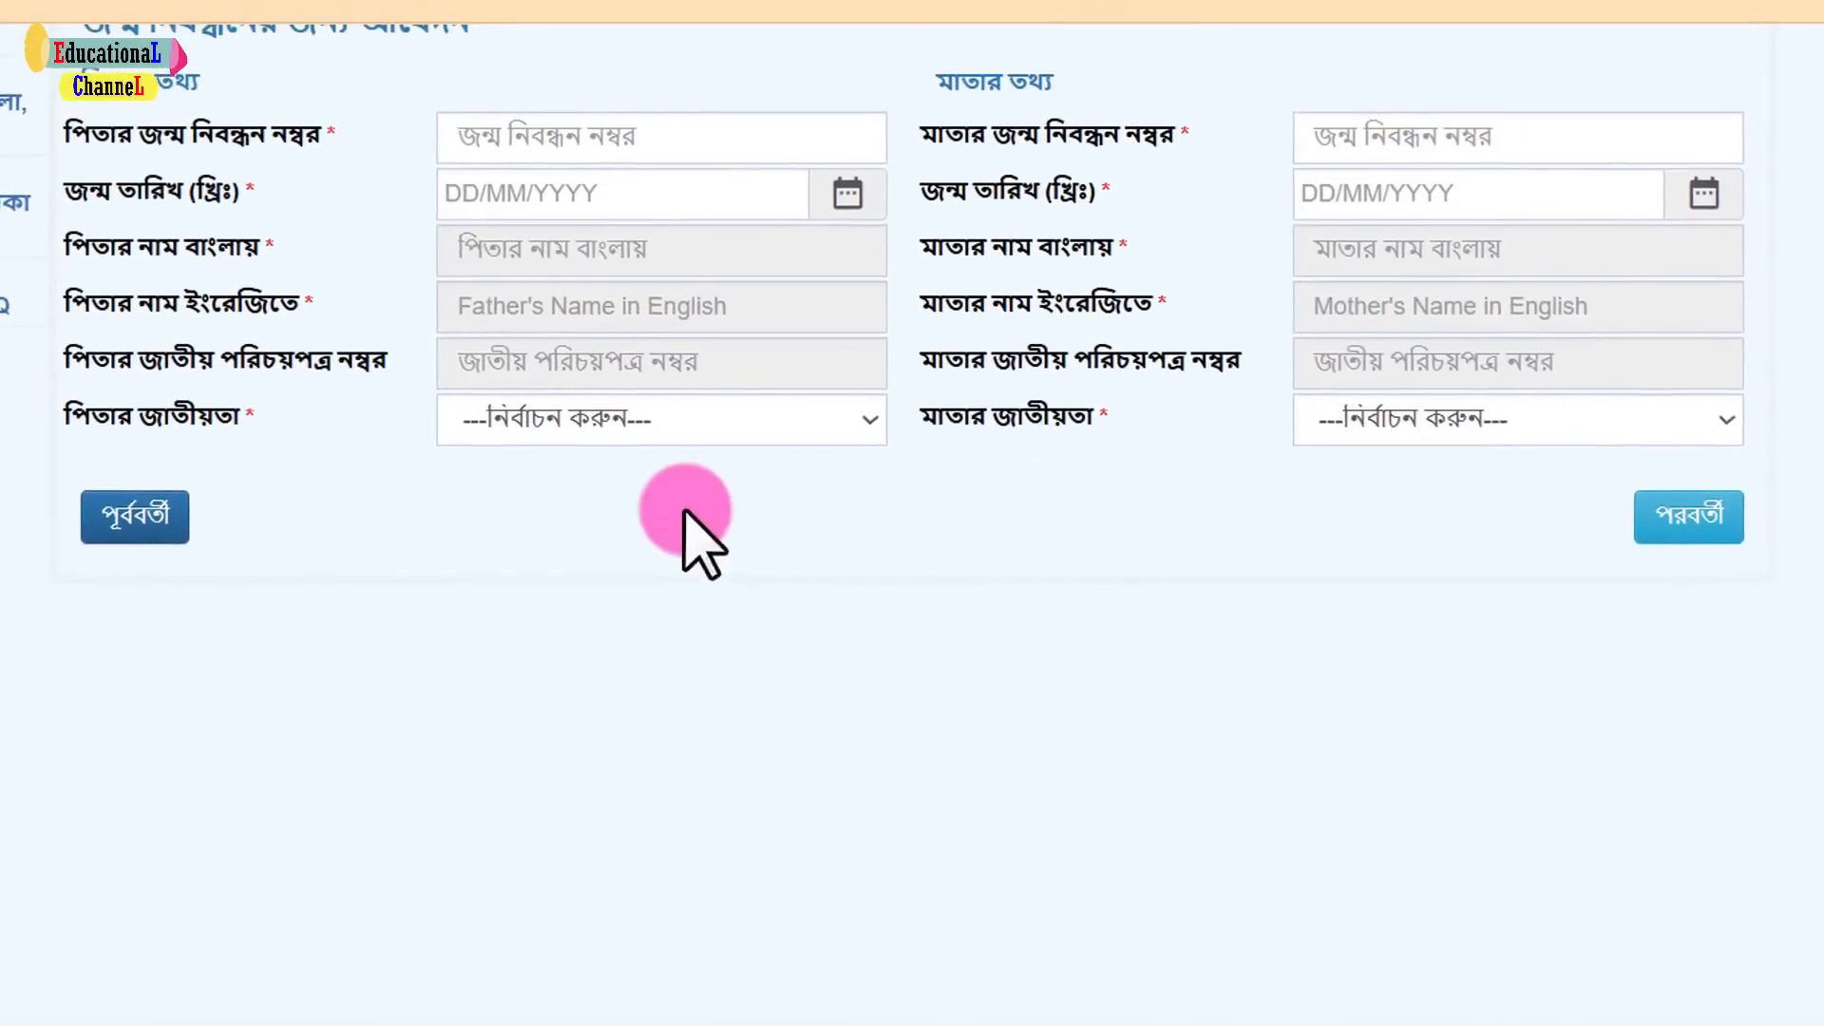
scroll(741, 361, "up", 2)
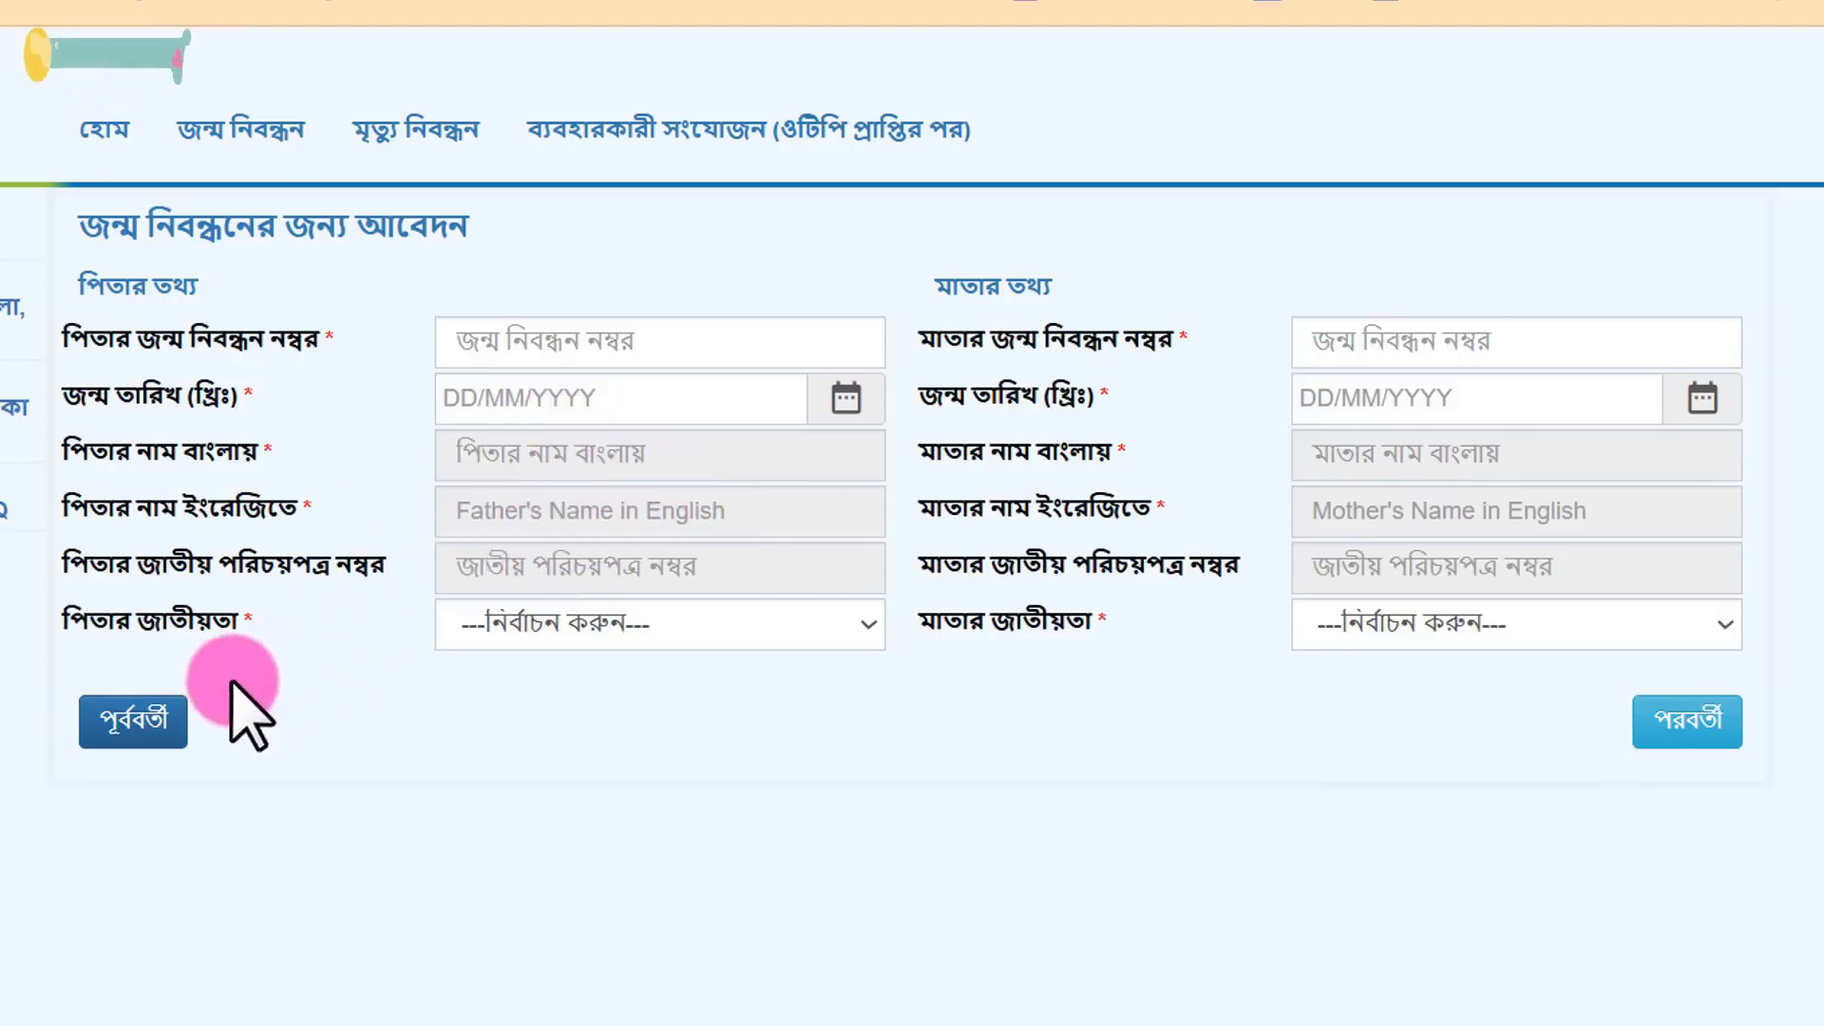
- Go back and restore the applicant's original date of birth, confirm having the required documents, and continue to the parents' form
left_click(142, 722)
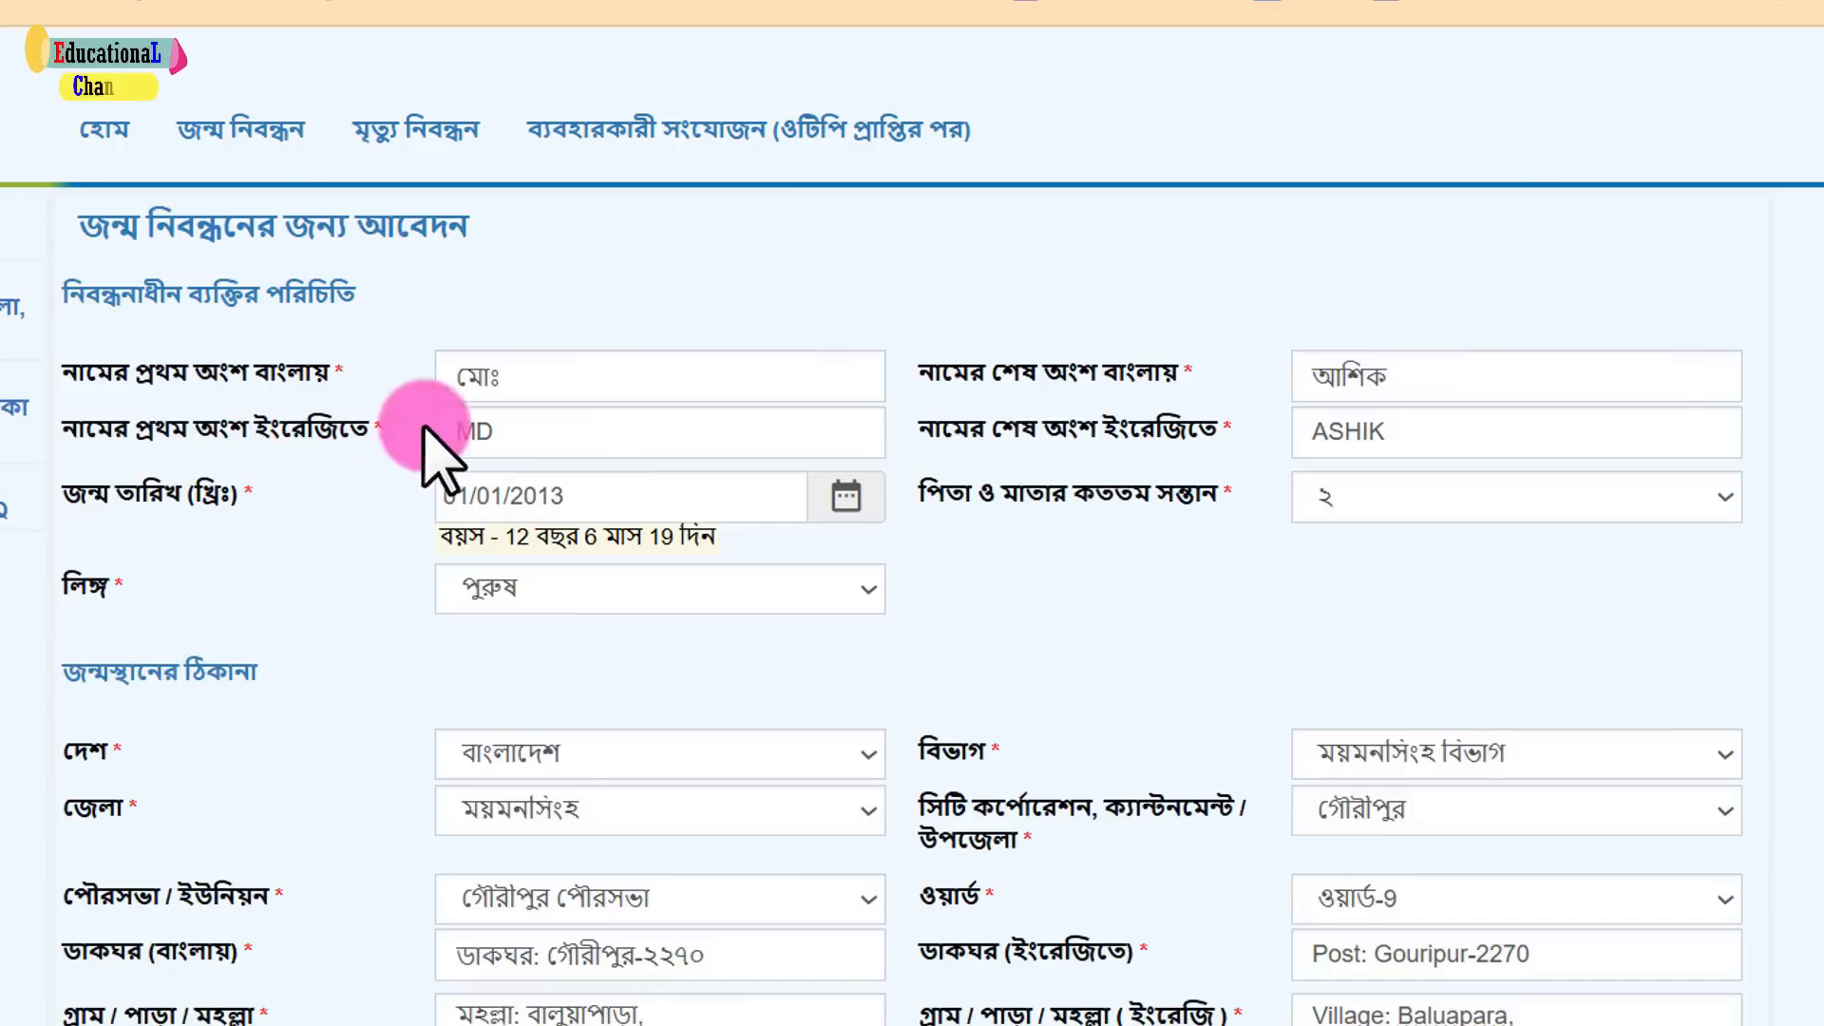
left_click(561, 486)
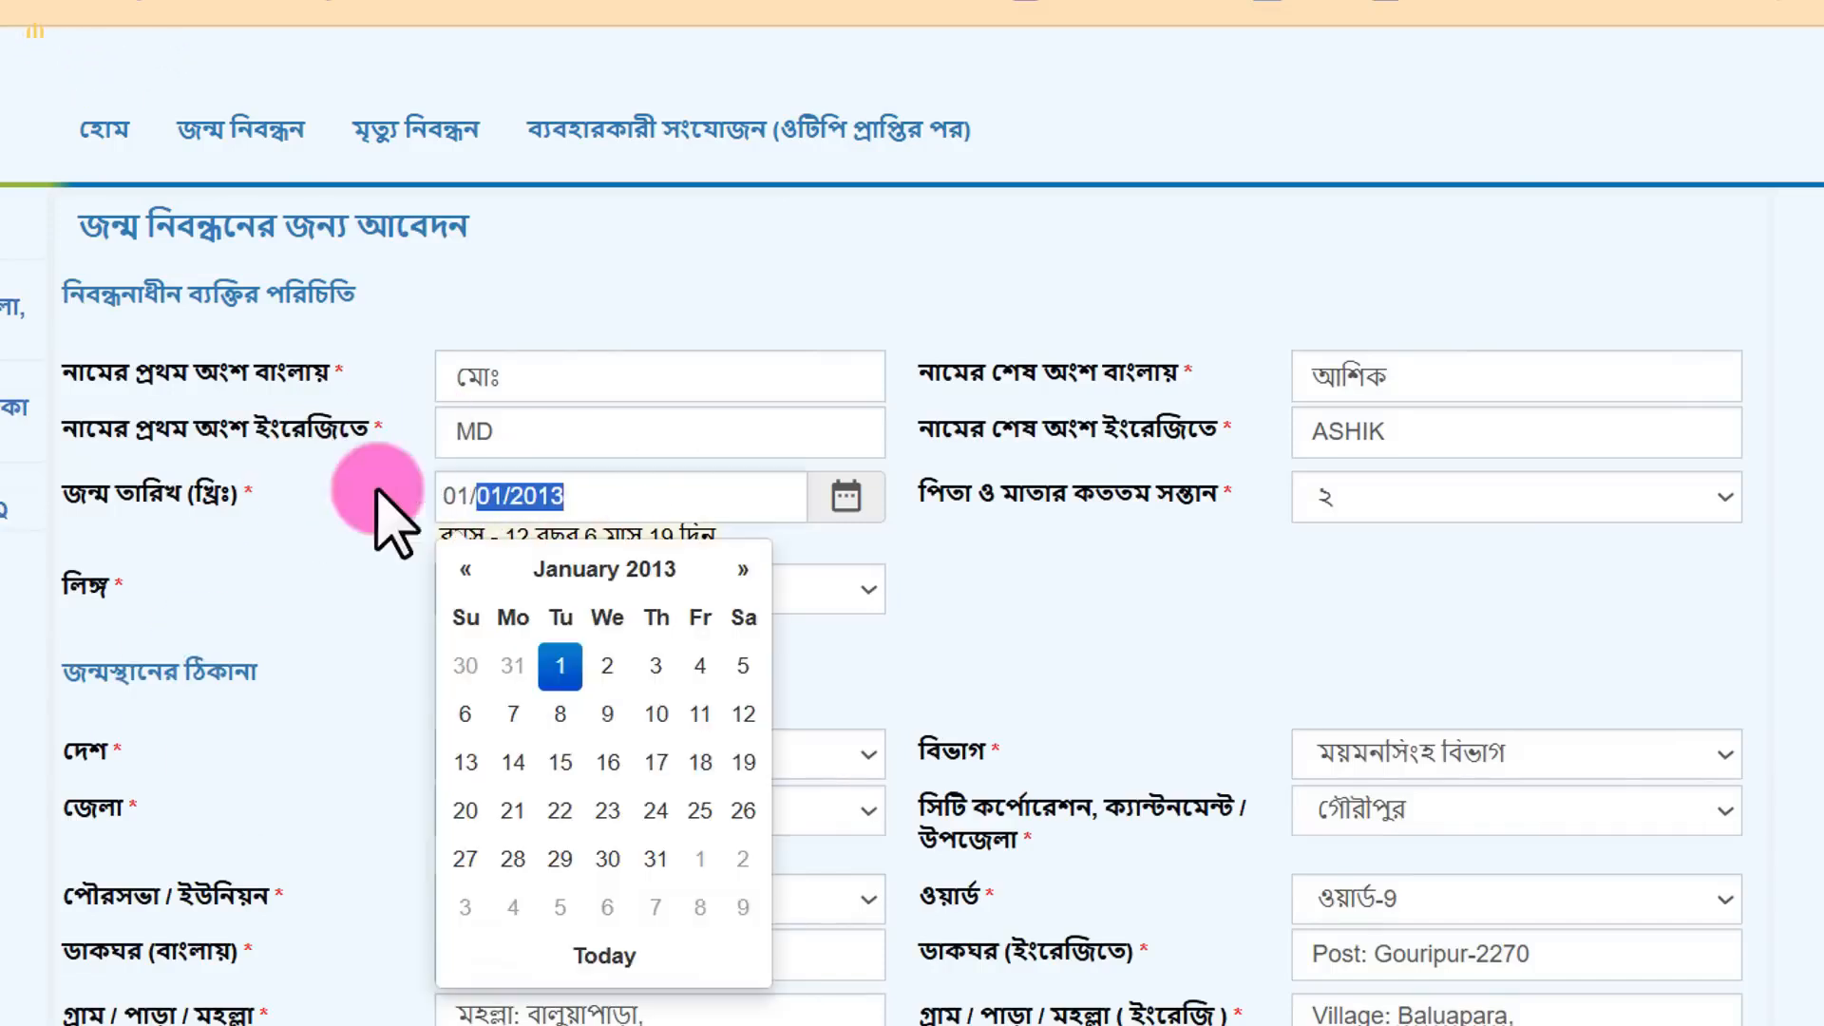
type("31/12/")
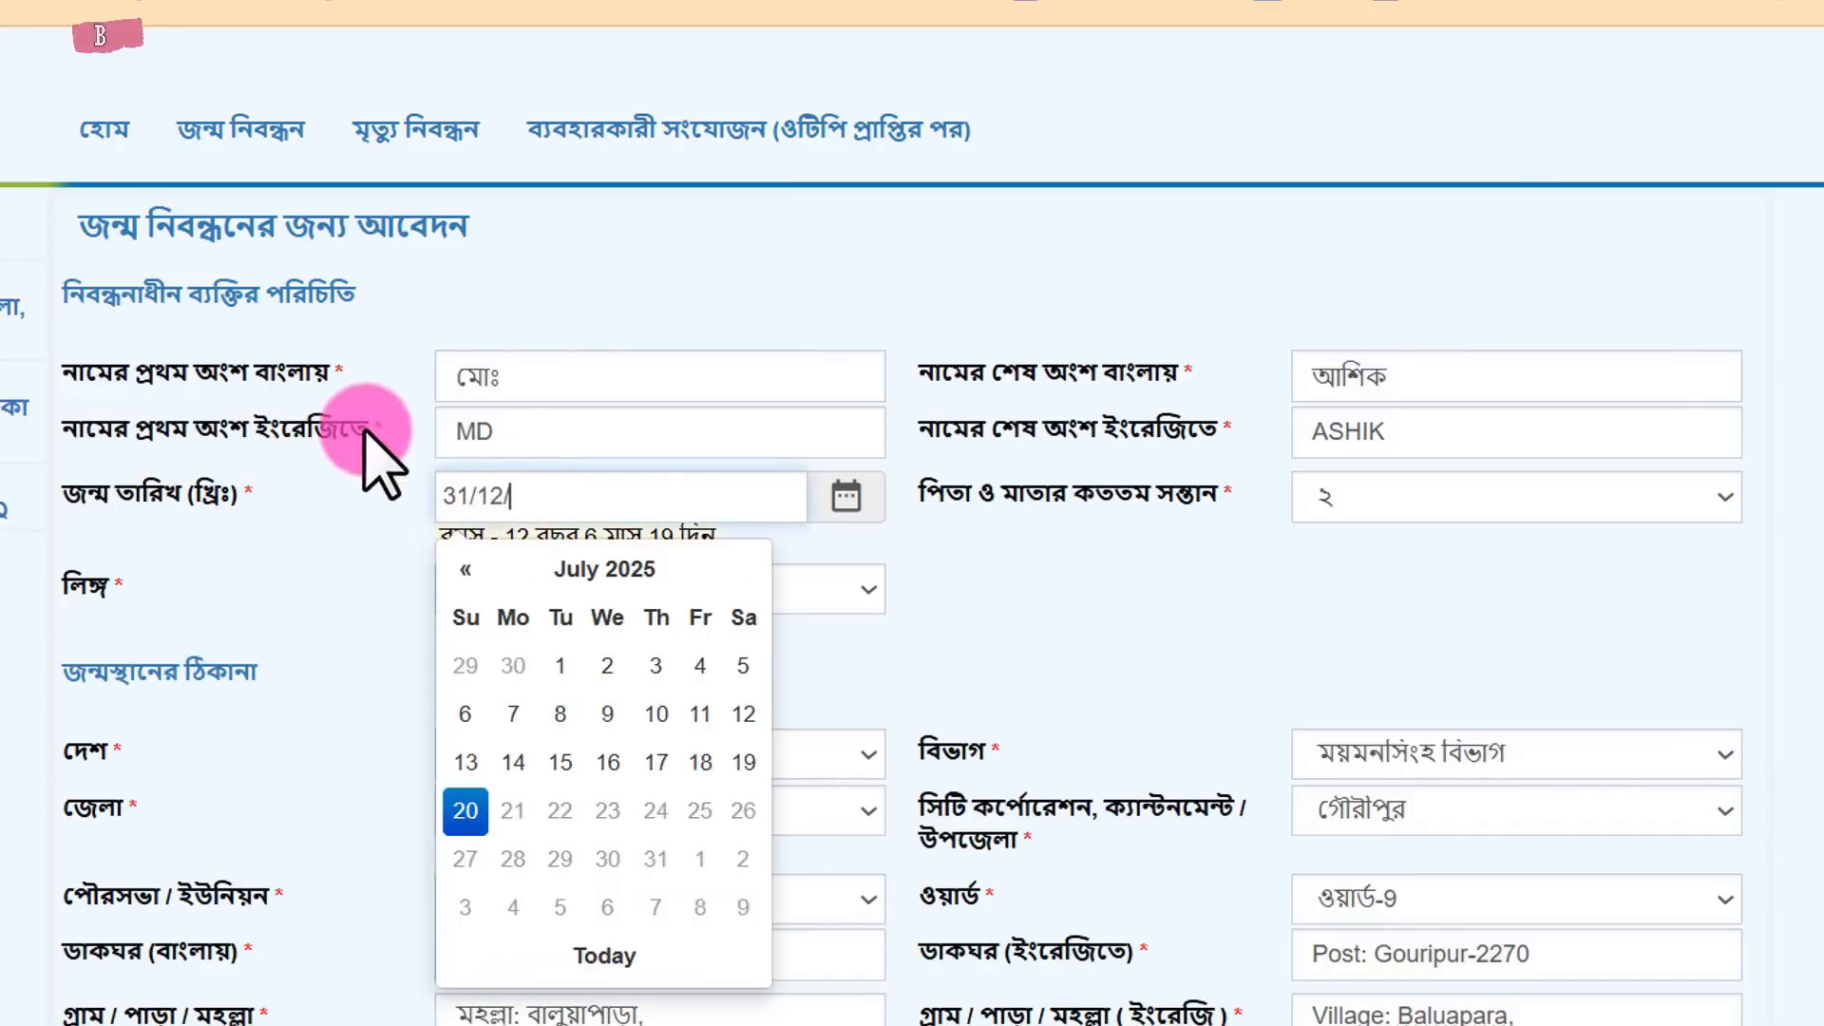
type("2012")
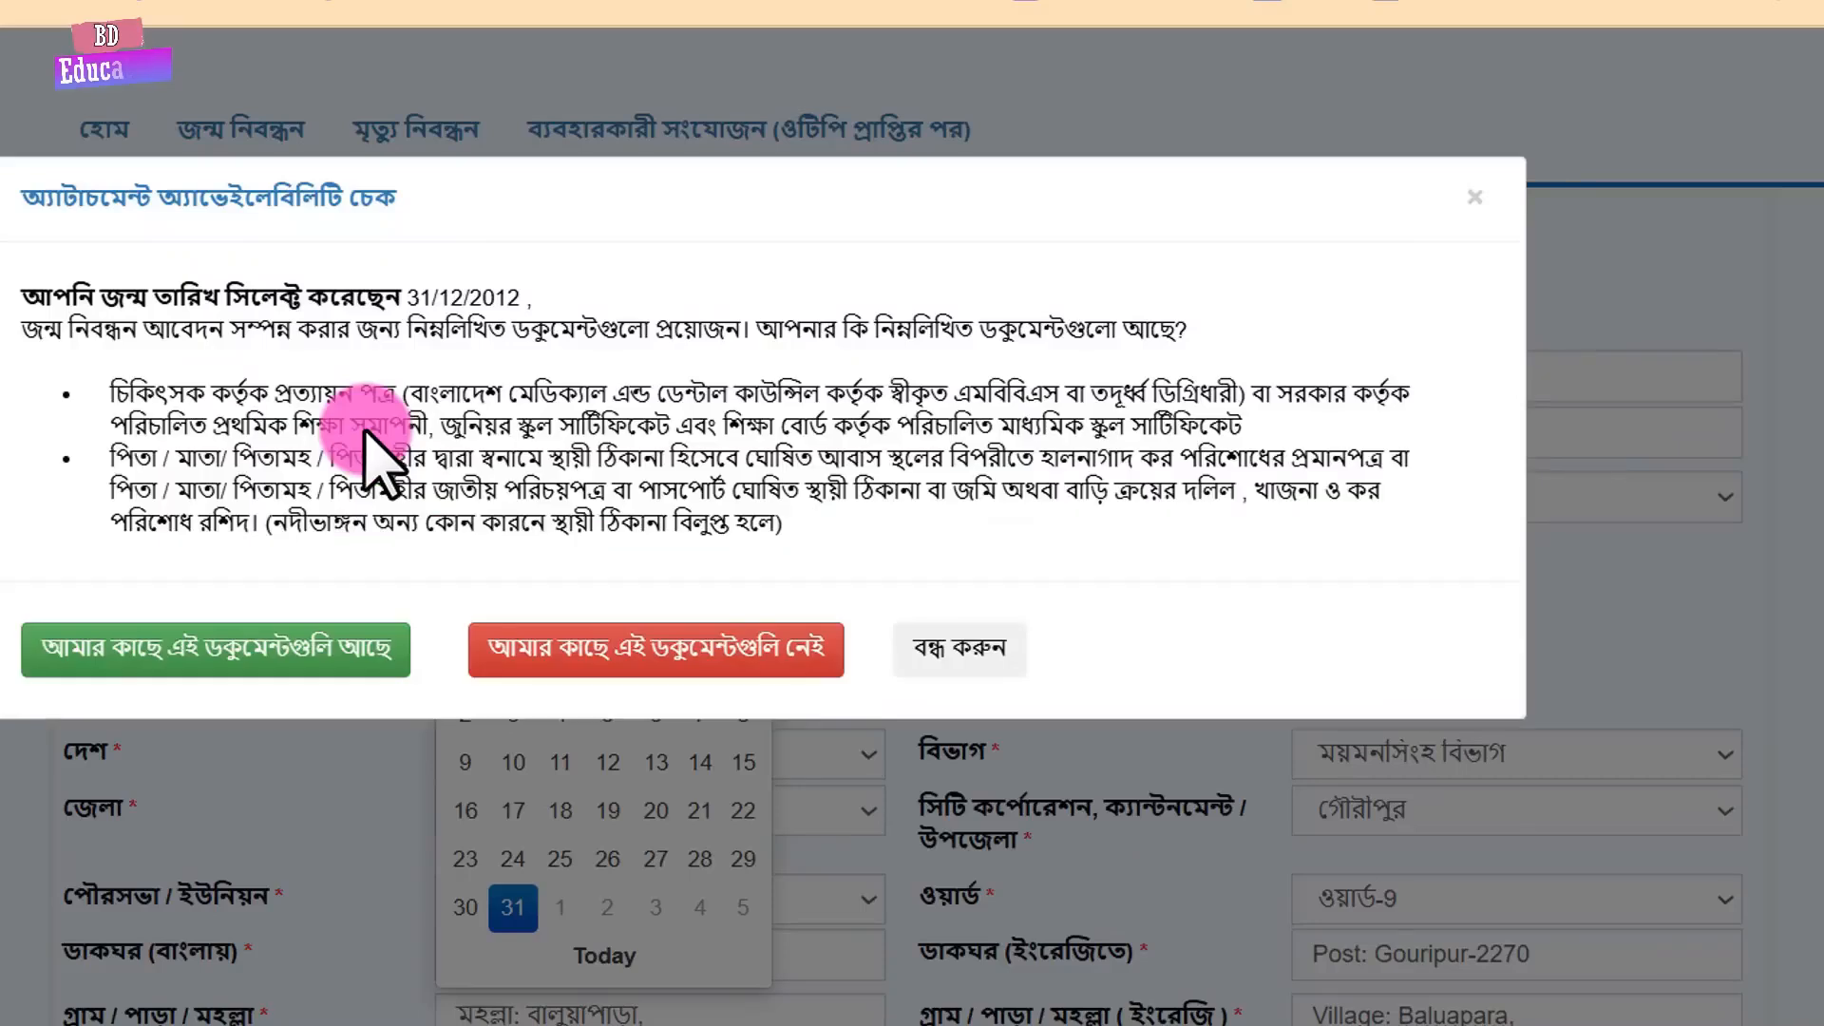
left_click(249, 645)
scroll(1054, 722, "down", 3)
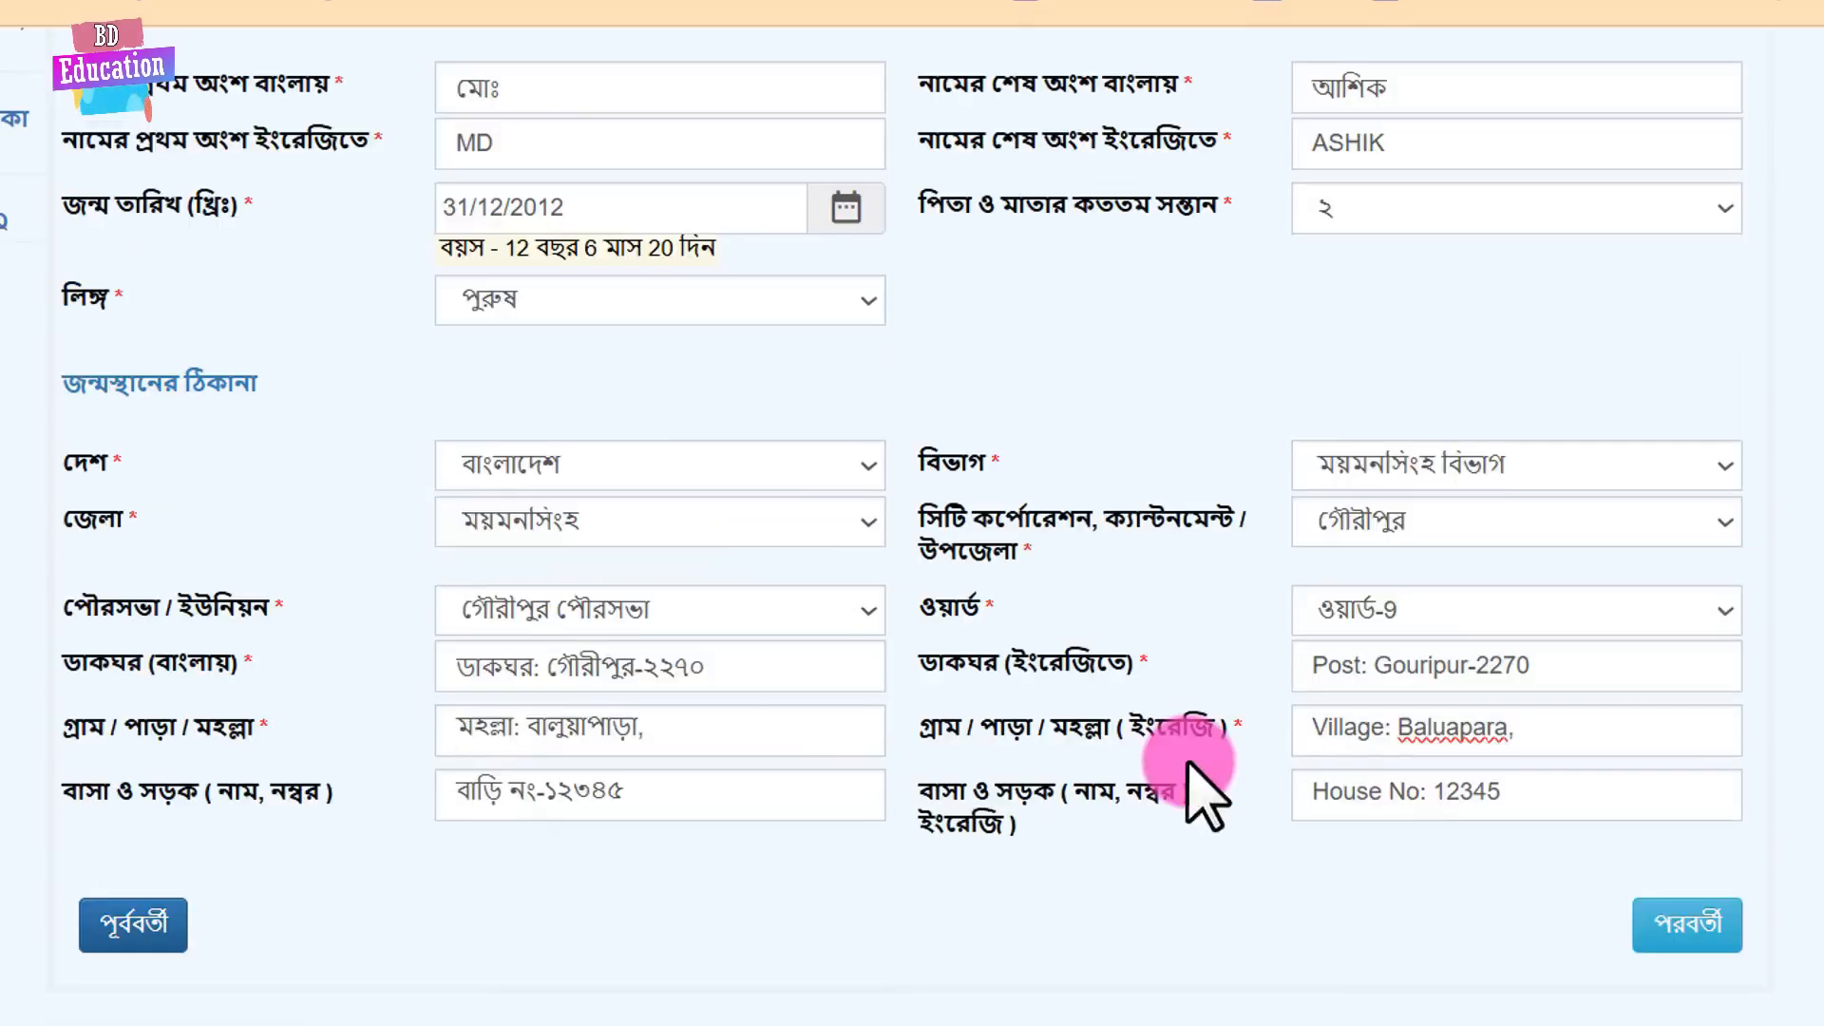
left_click(1696, 950)
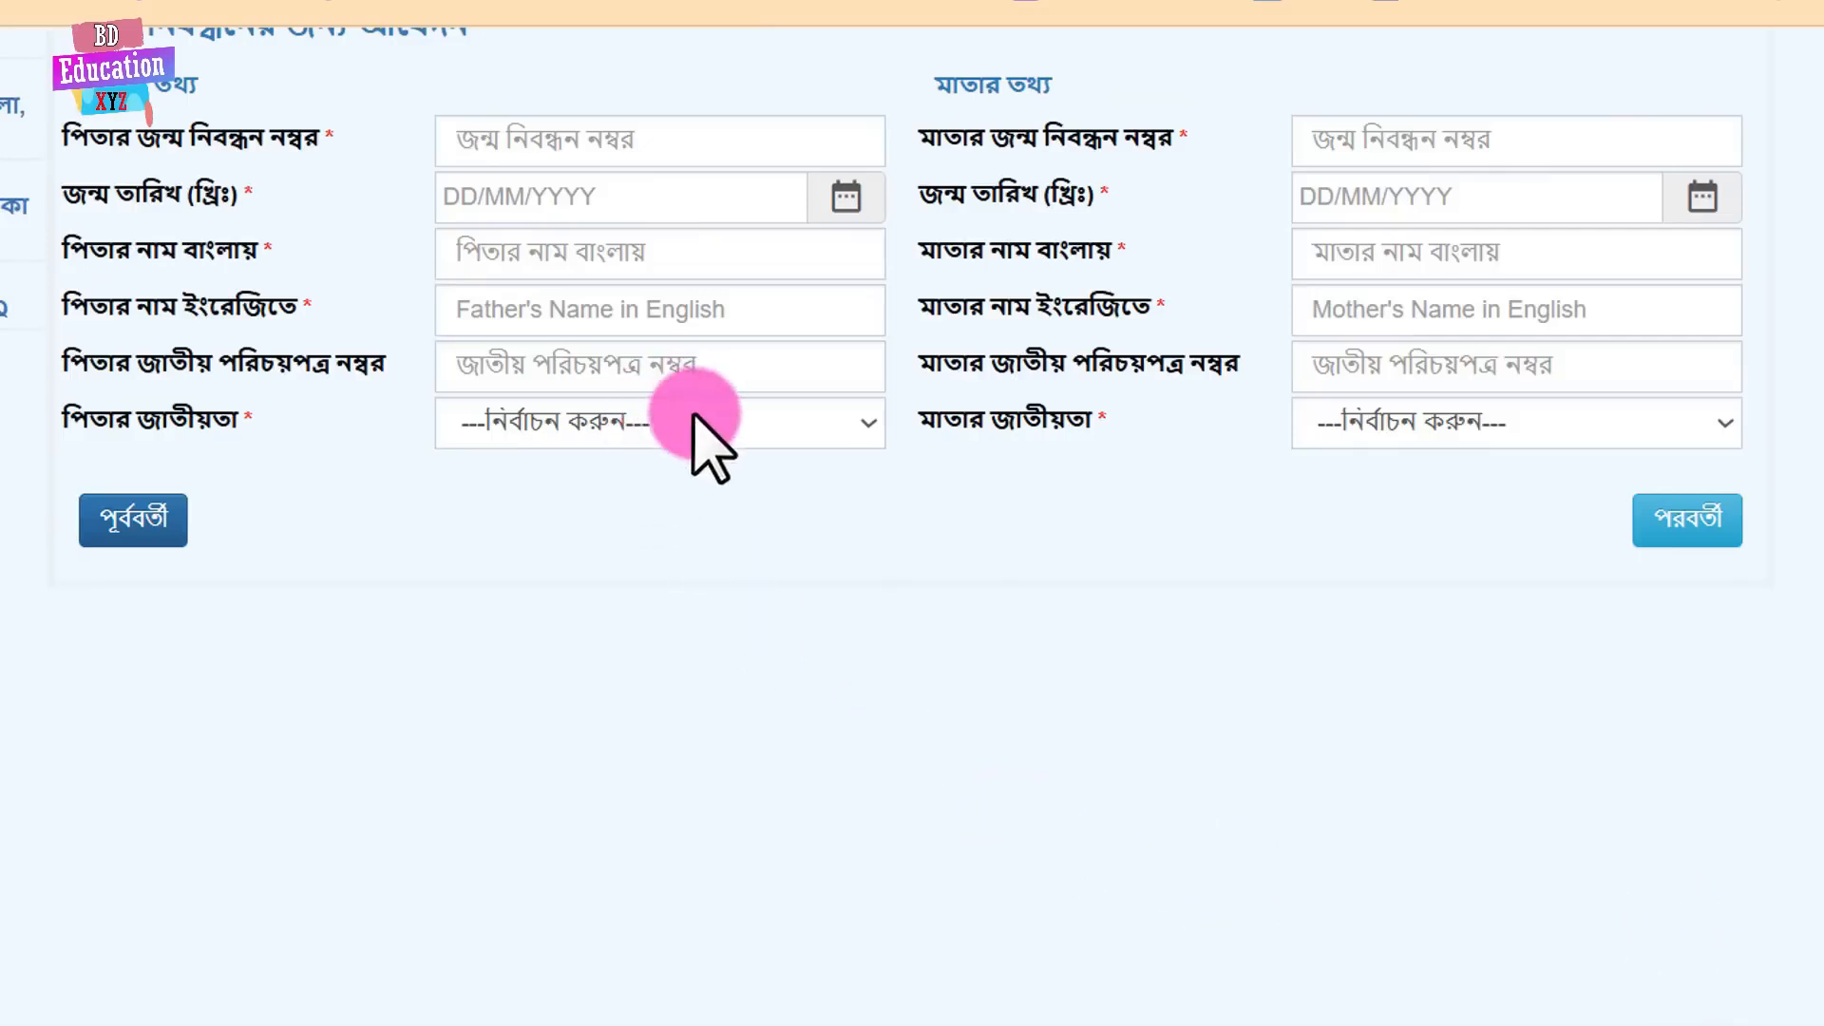
- Enter both parents' names in Bangla and English, their national ID numbers and বাংলাদেশী nationality, and continue to the address form
scroll(713, 446, "up", 3)
left_click(724, 464)
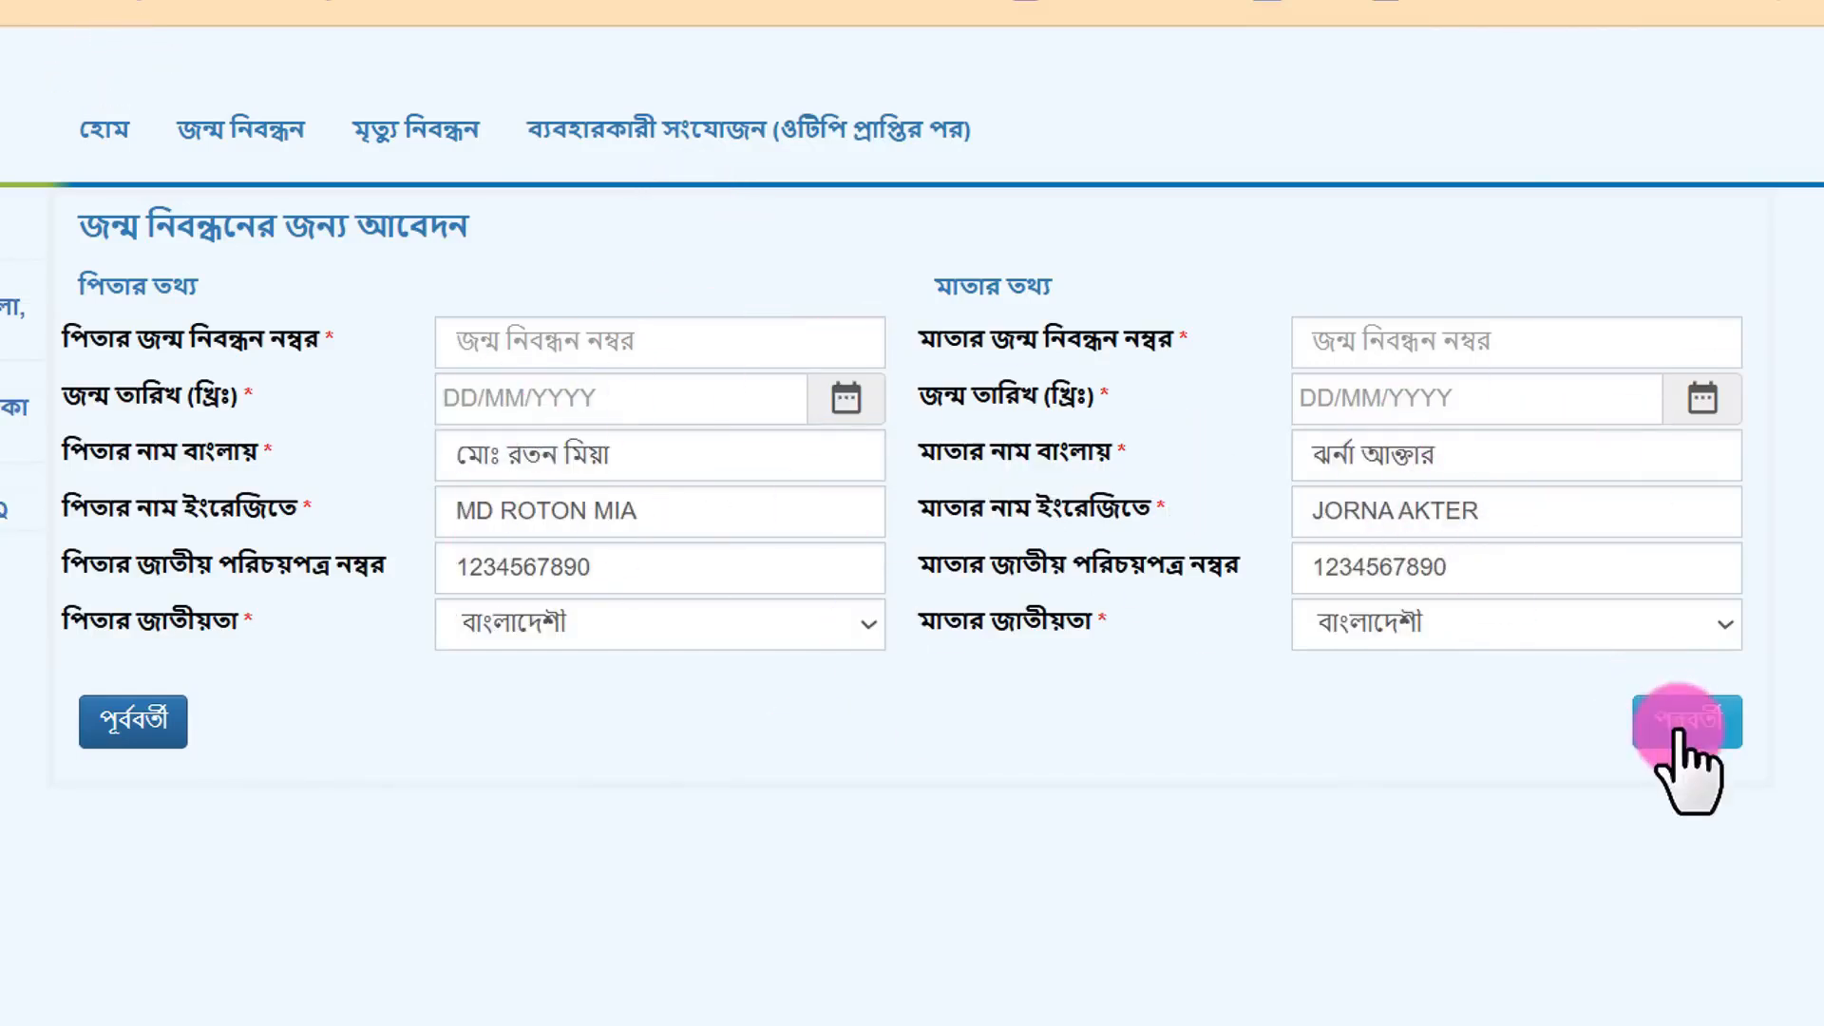
left_click(1721, 719)
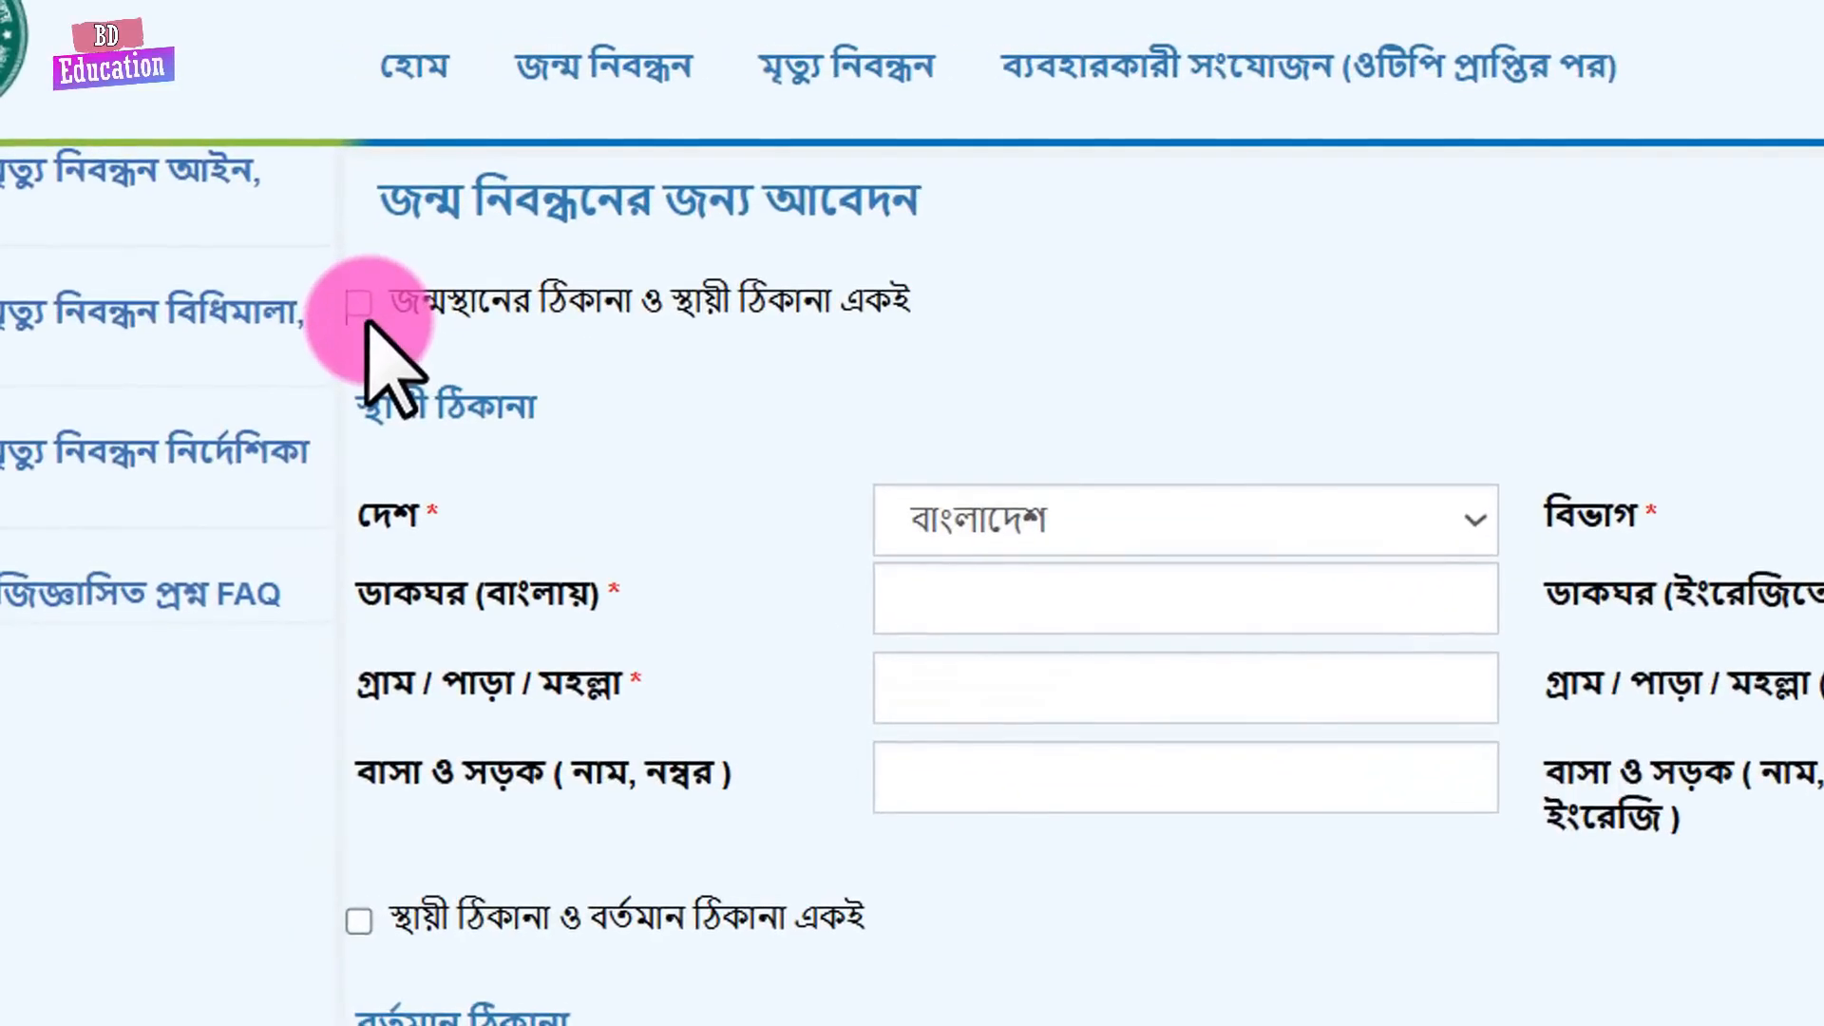
- Mark the permanent address as the same as the birthplace address
left_click(360, 304)
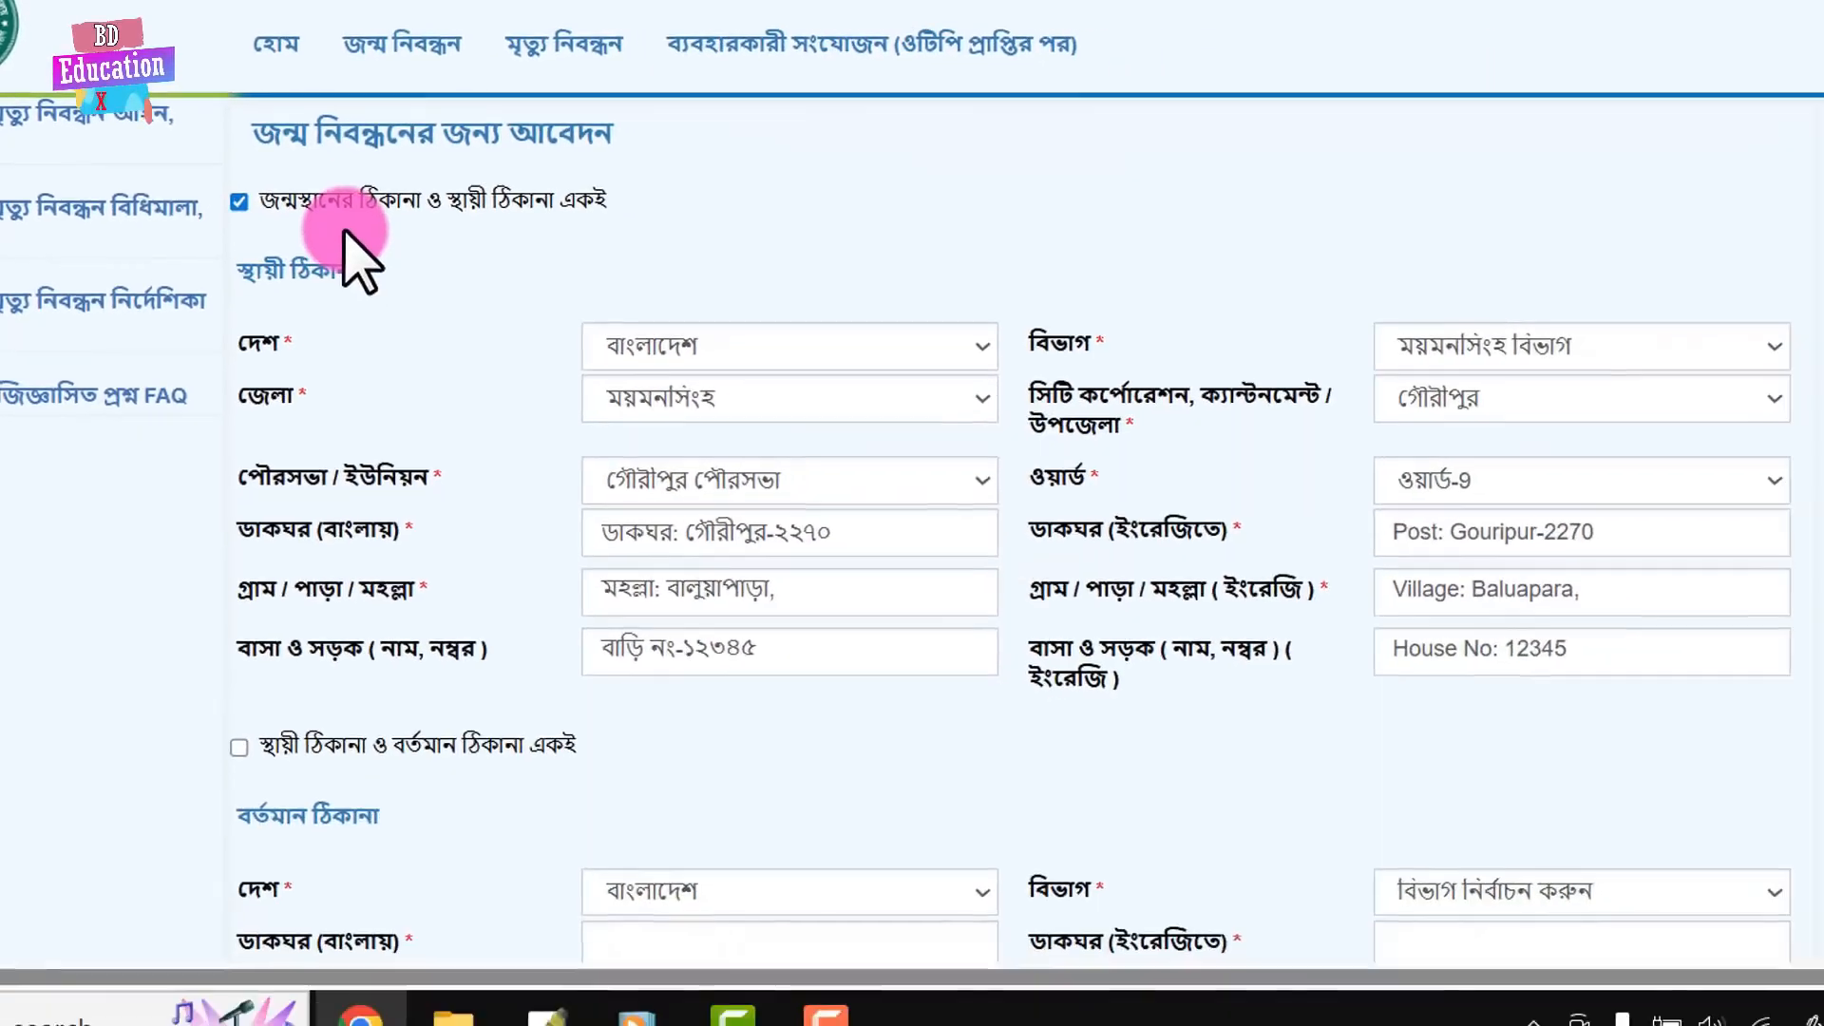
left_click(237, 201)
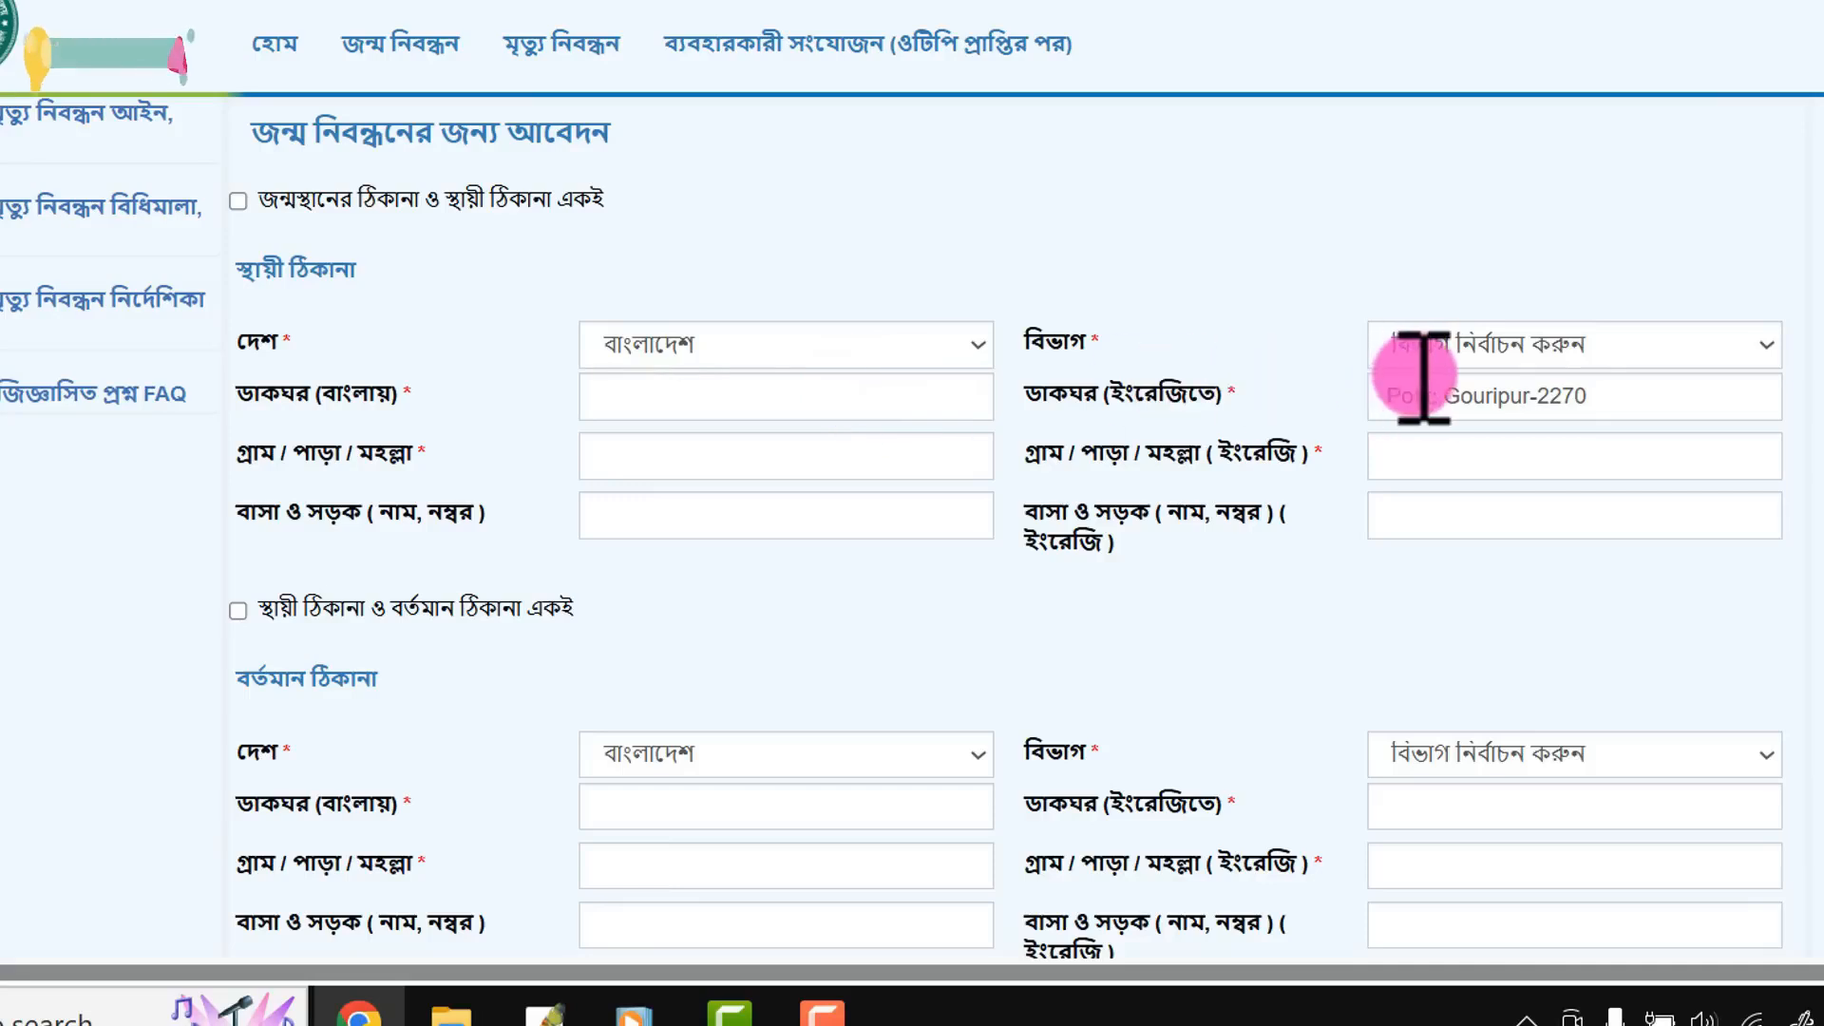
left_click(1477, 347)
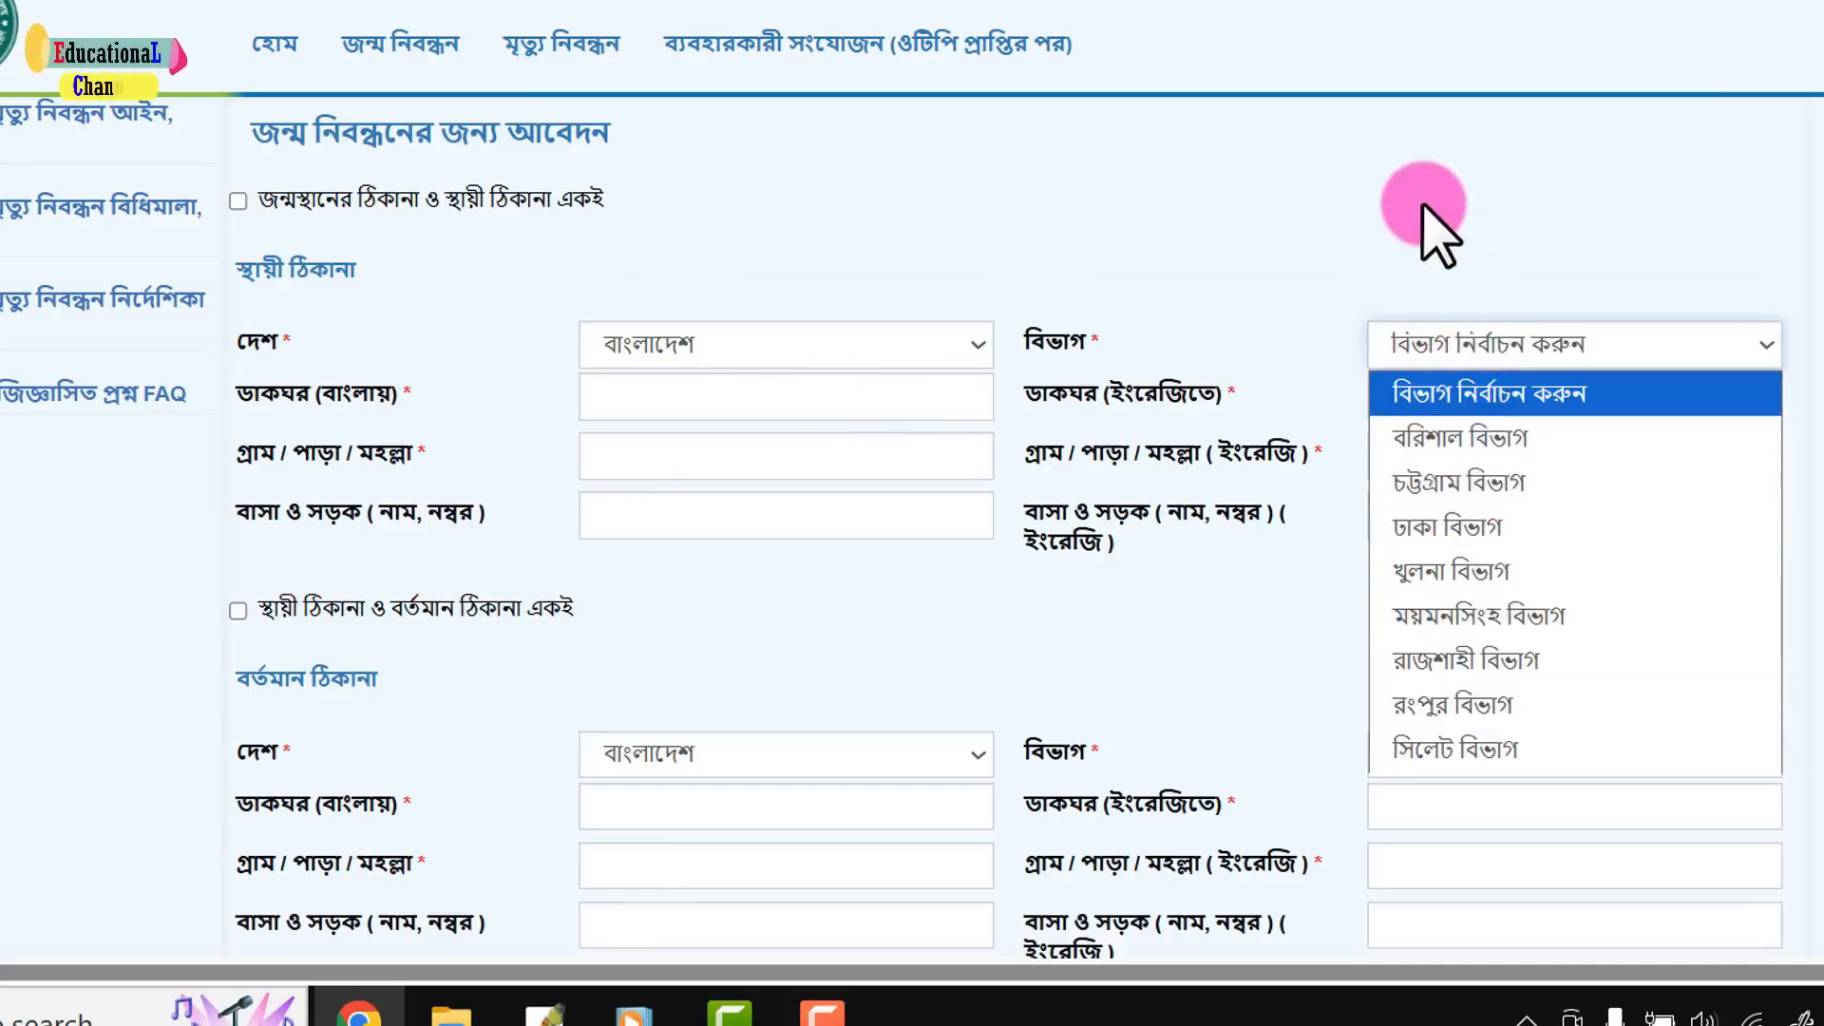
left_click(299, 278)
left_click(238, 255)
- Mark the present address as the same as the permanent address
scroll(542, 460, "down", 2)
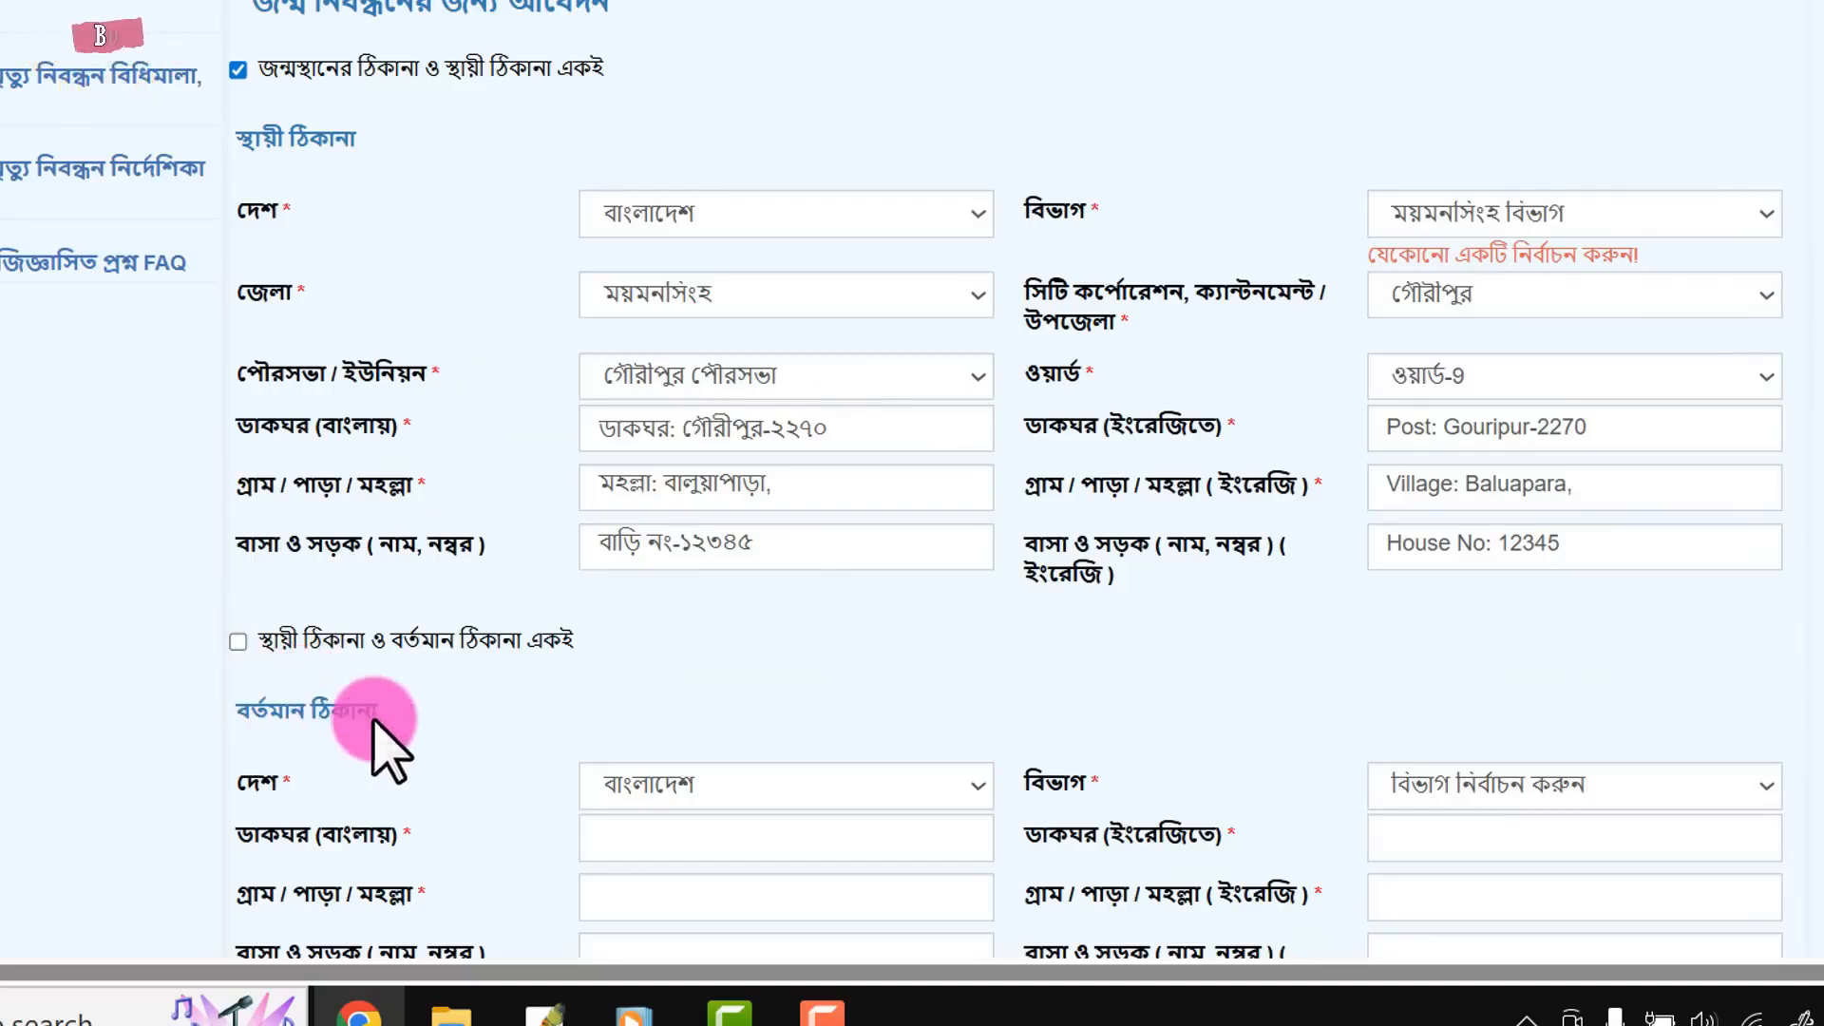
scroll(1235, 627, "down", 3)
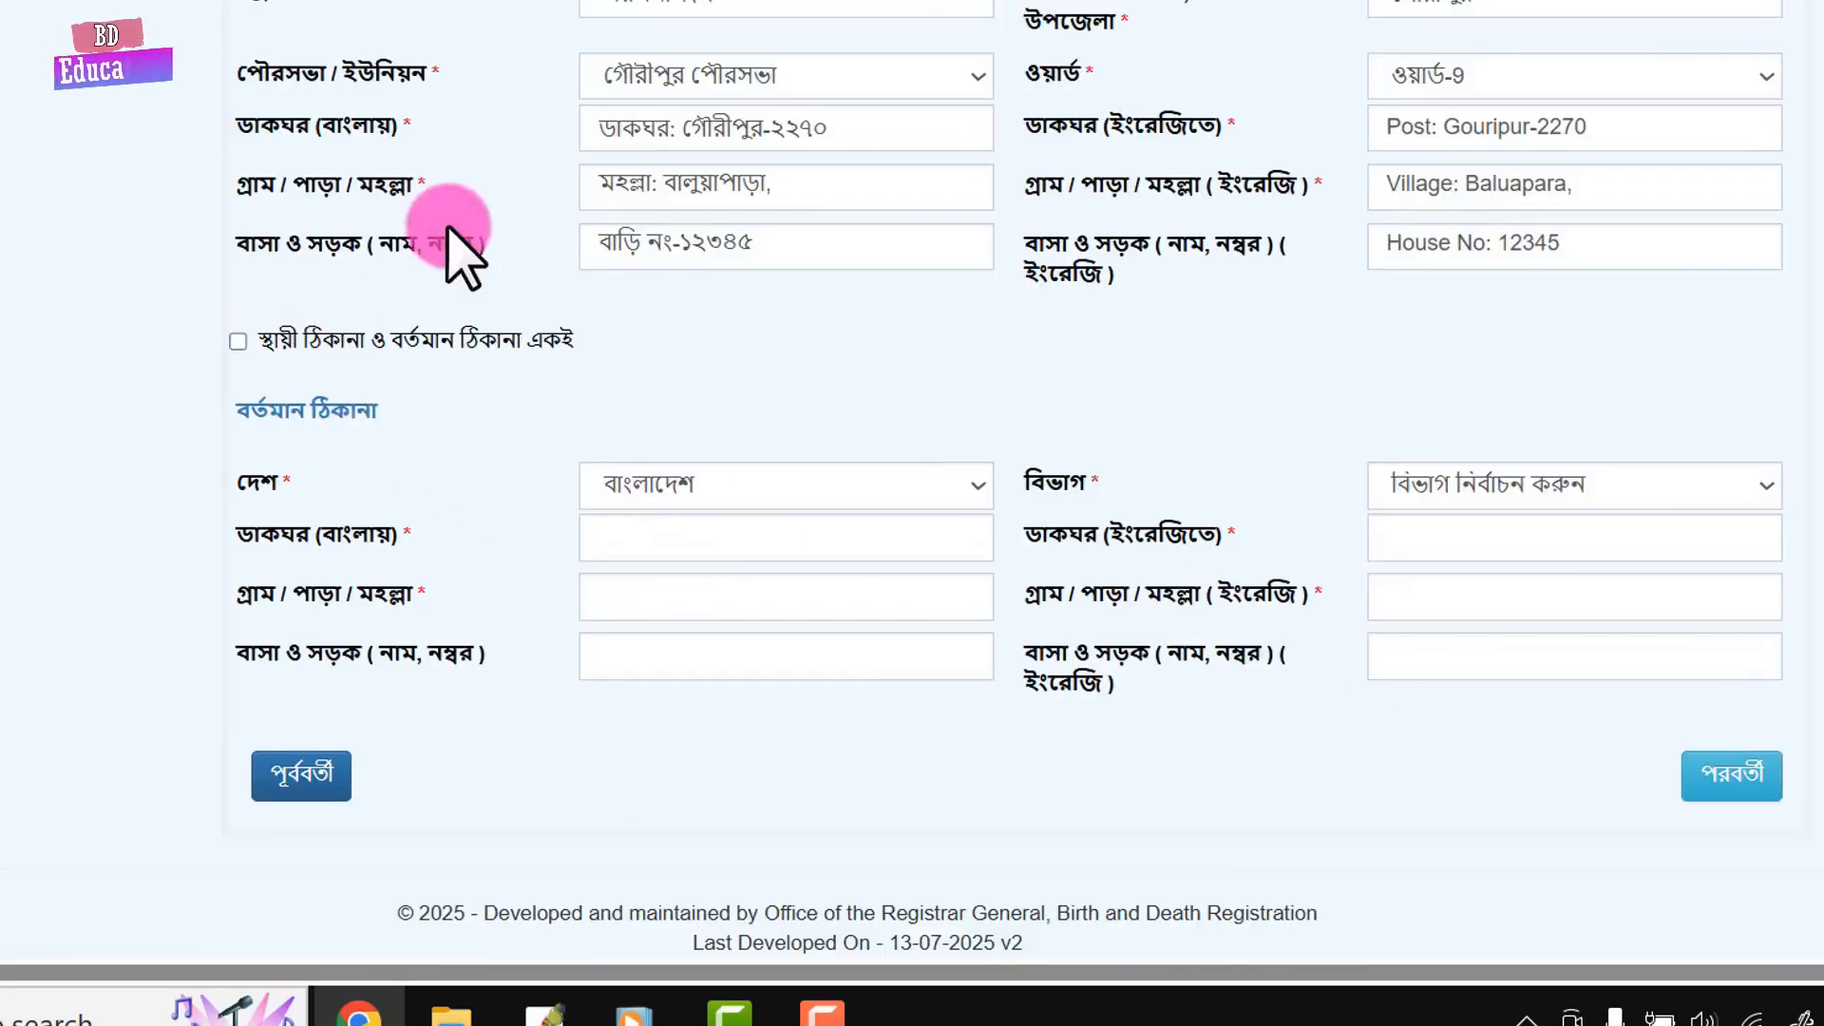
scroll(1690, 497, "up", 6)
scroll(997, 754, "down", 6)
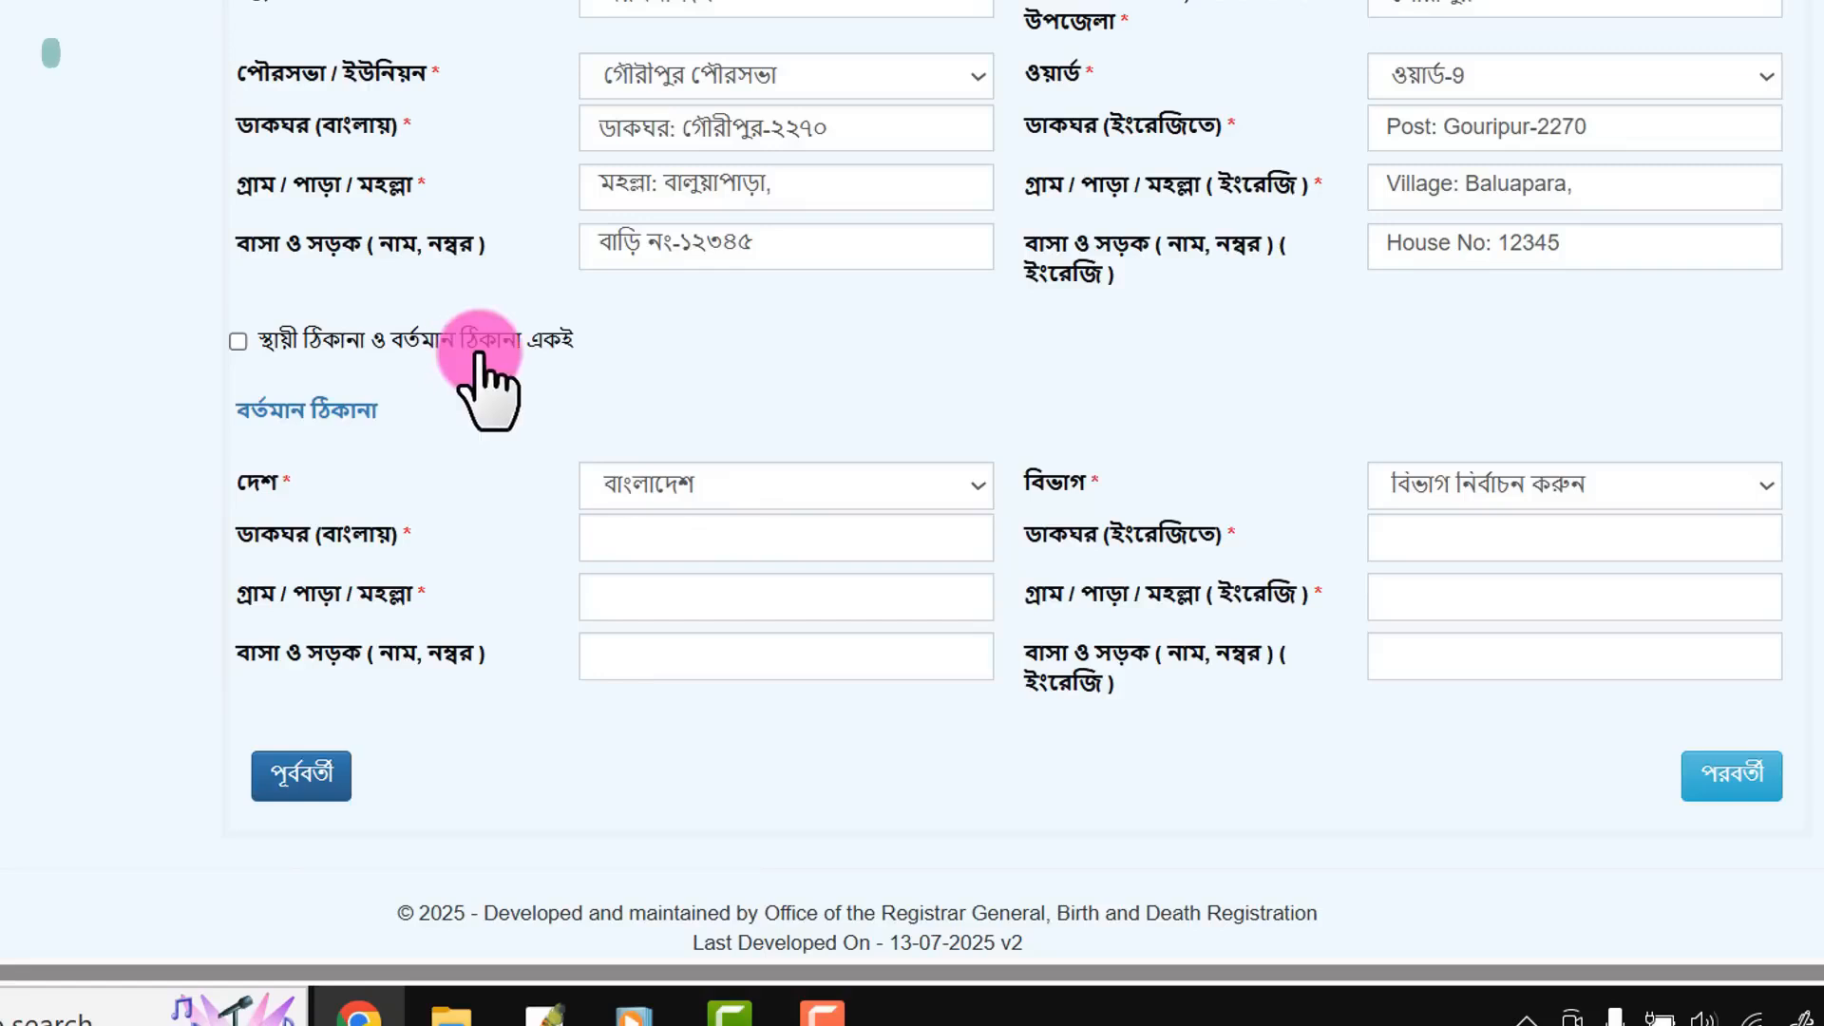
left_click(237, 341)
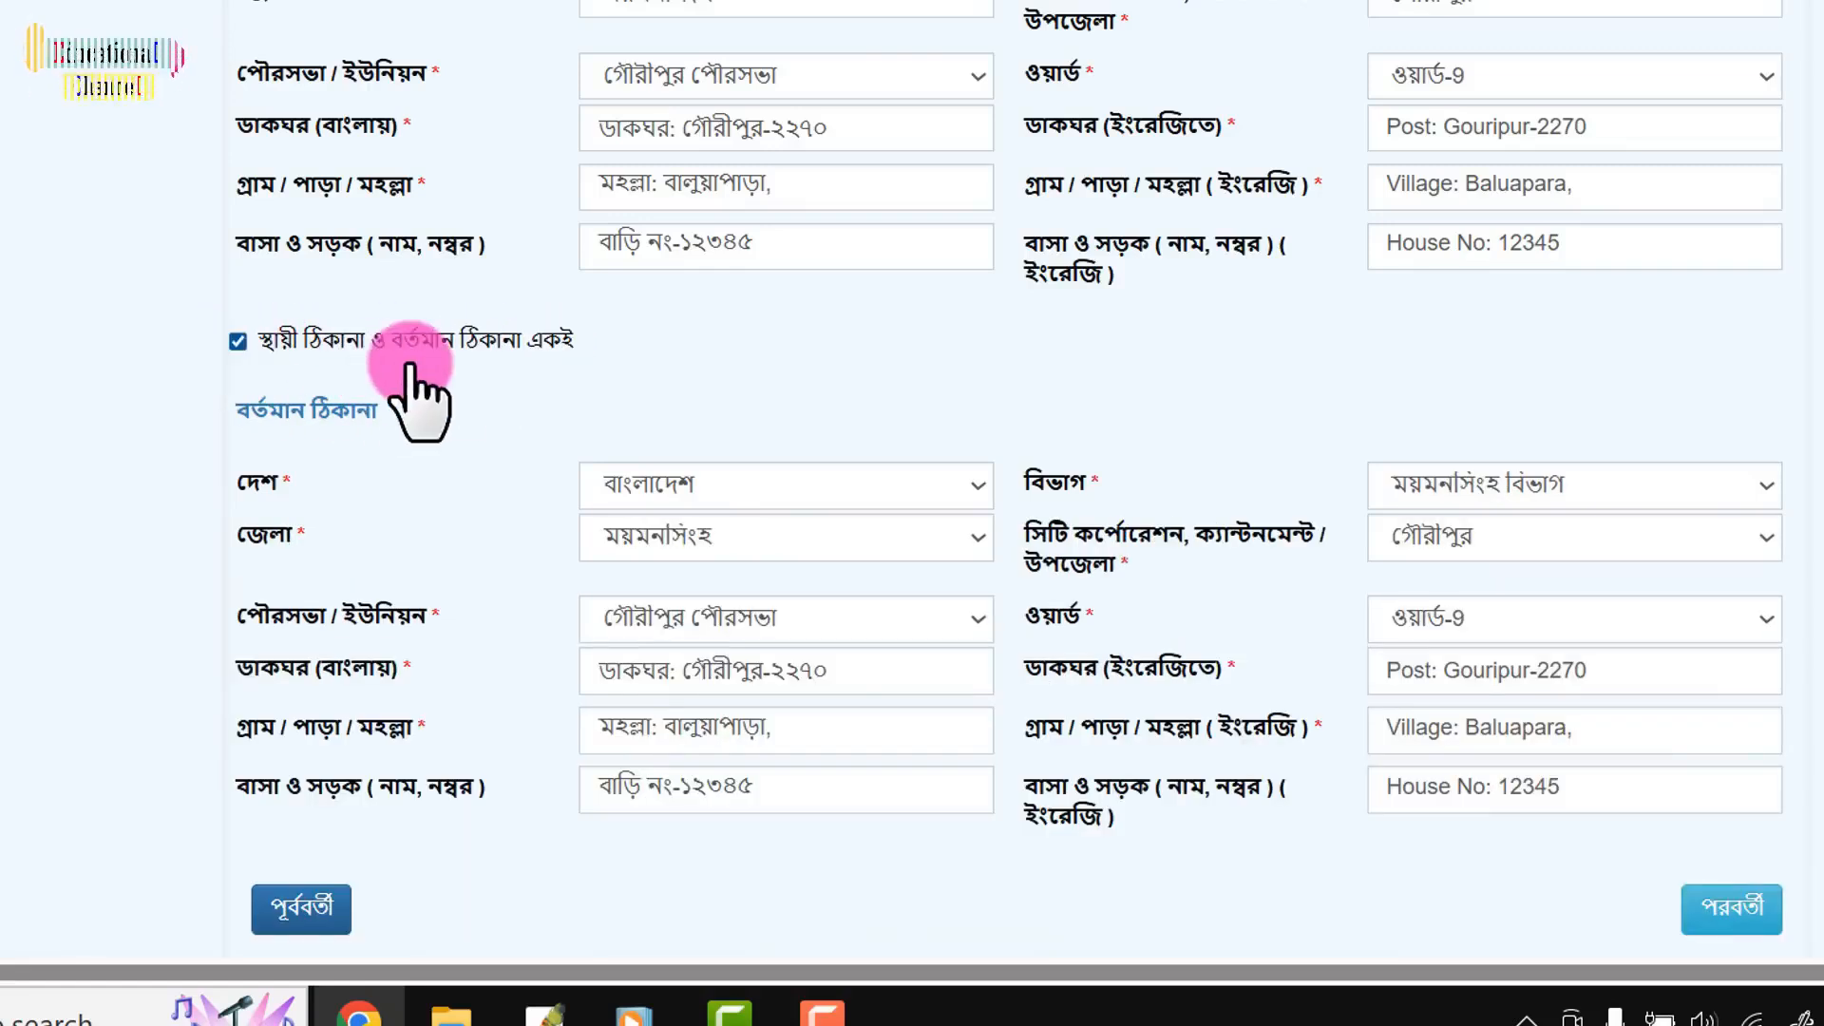
left_click(238, 340)
left_click(267, 342)
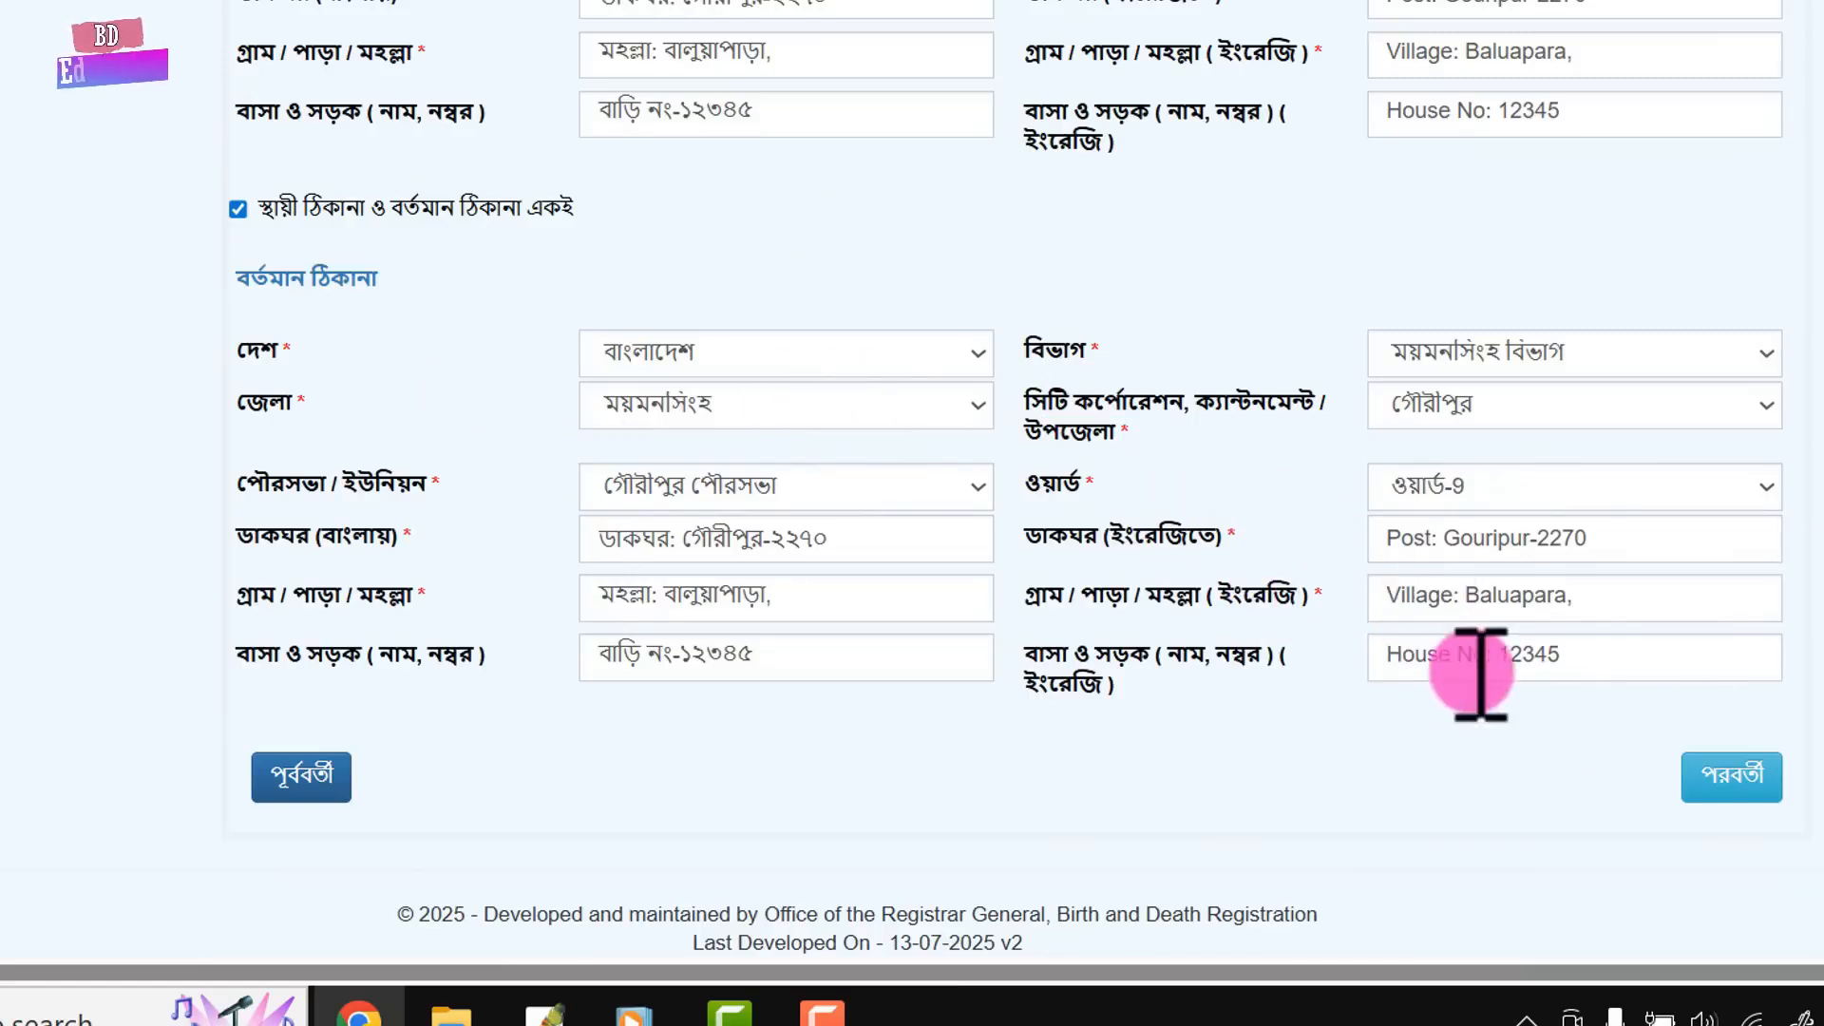
- Check the filled-in permanent and present addresses and continue to the applicant's attestation form
left_click(1700, 777)
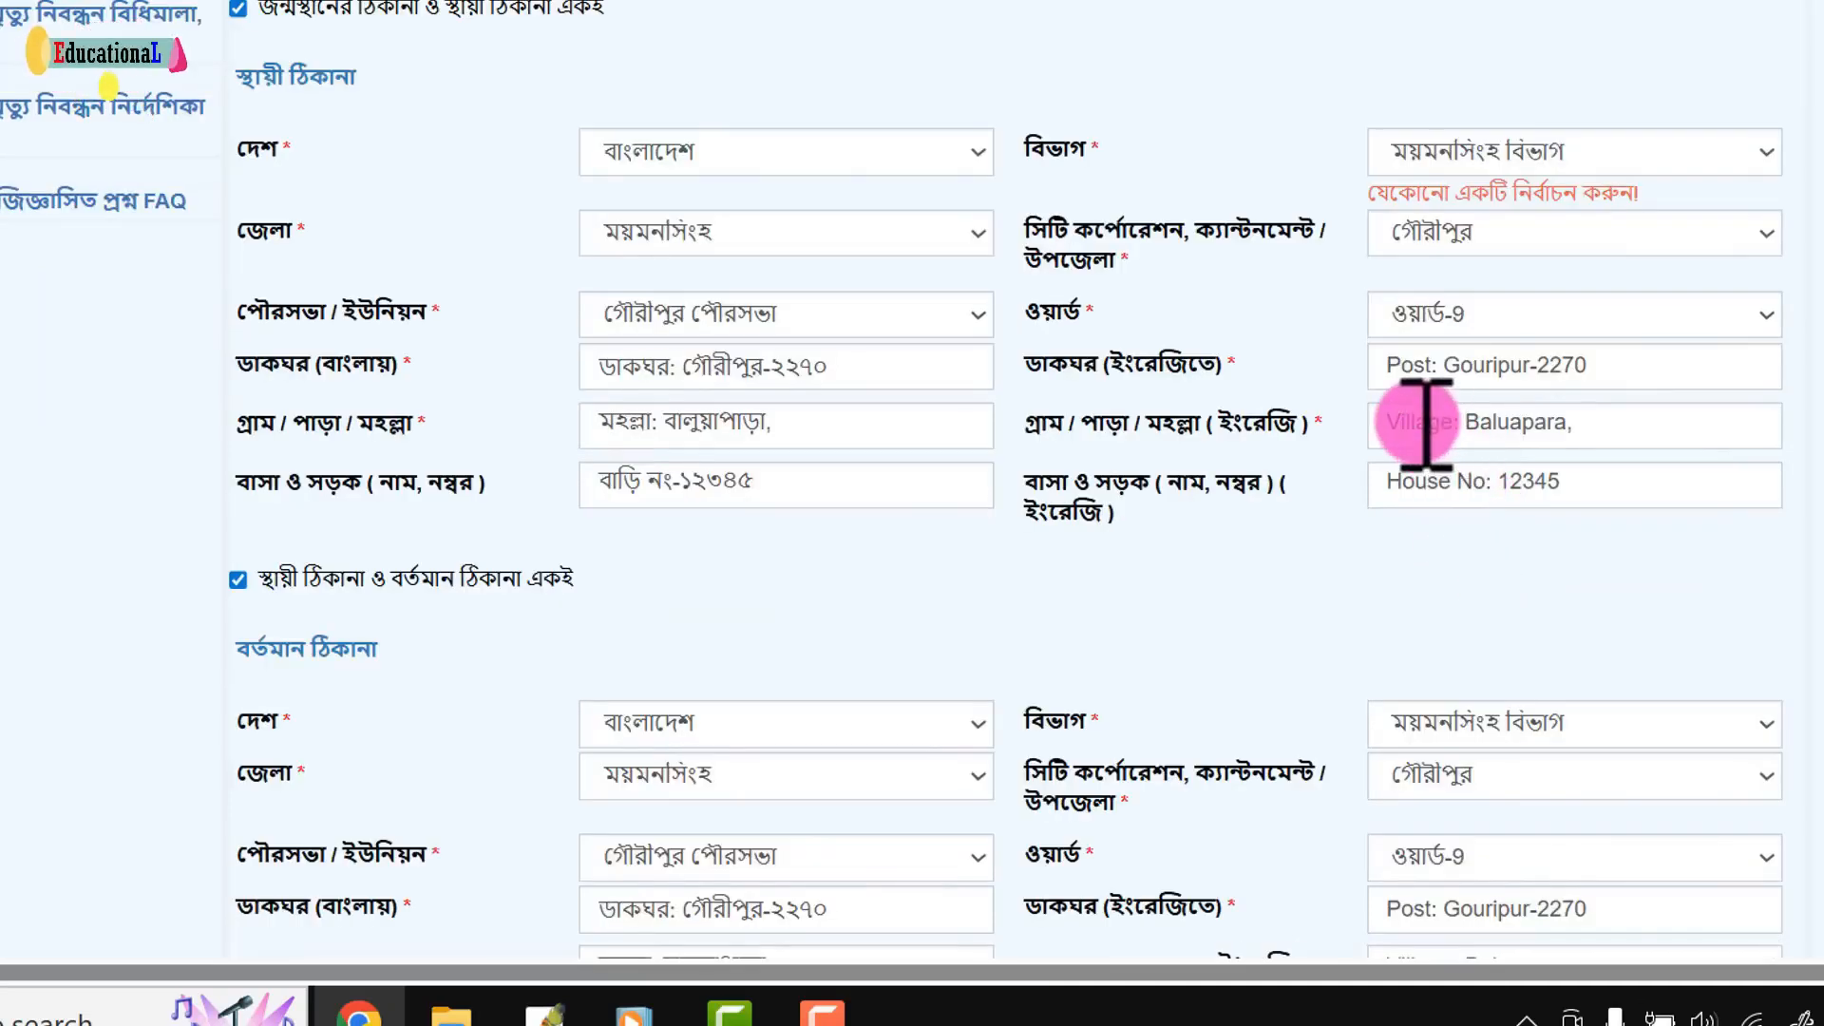
scroll(1415, 406, "down", 3)
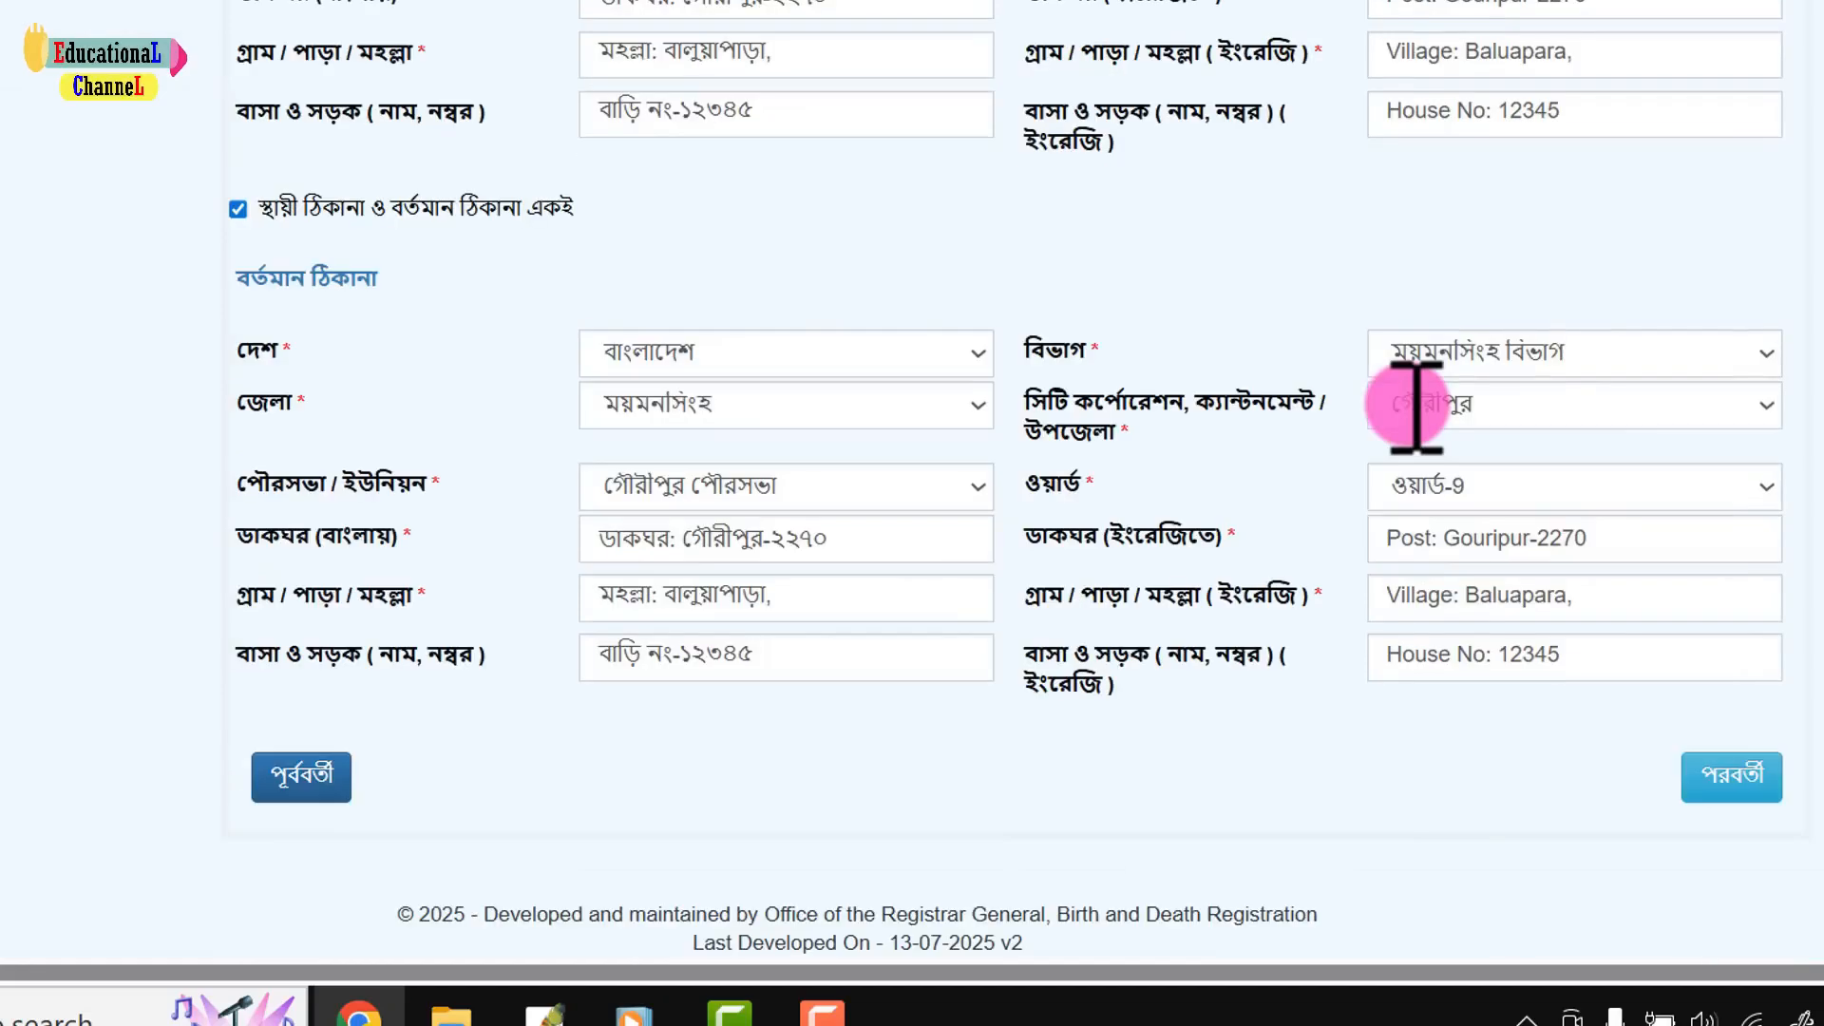
scroll(1415, 418, "up", 5)
scroll(1434, 422, "down", 2)
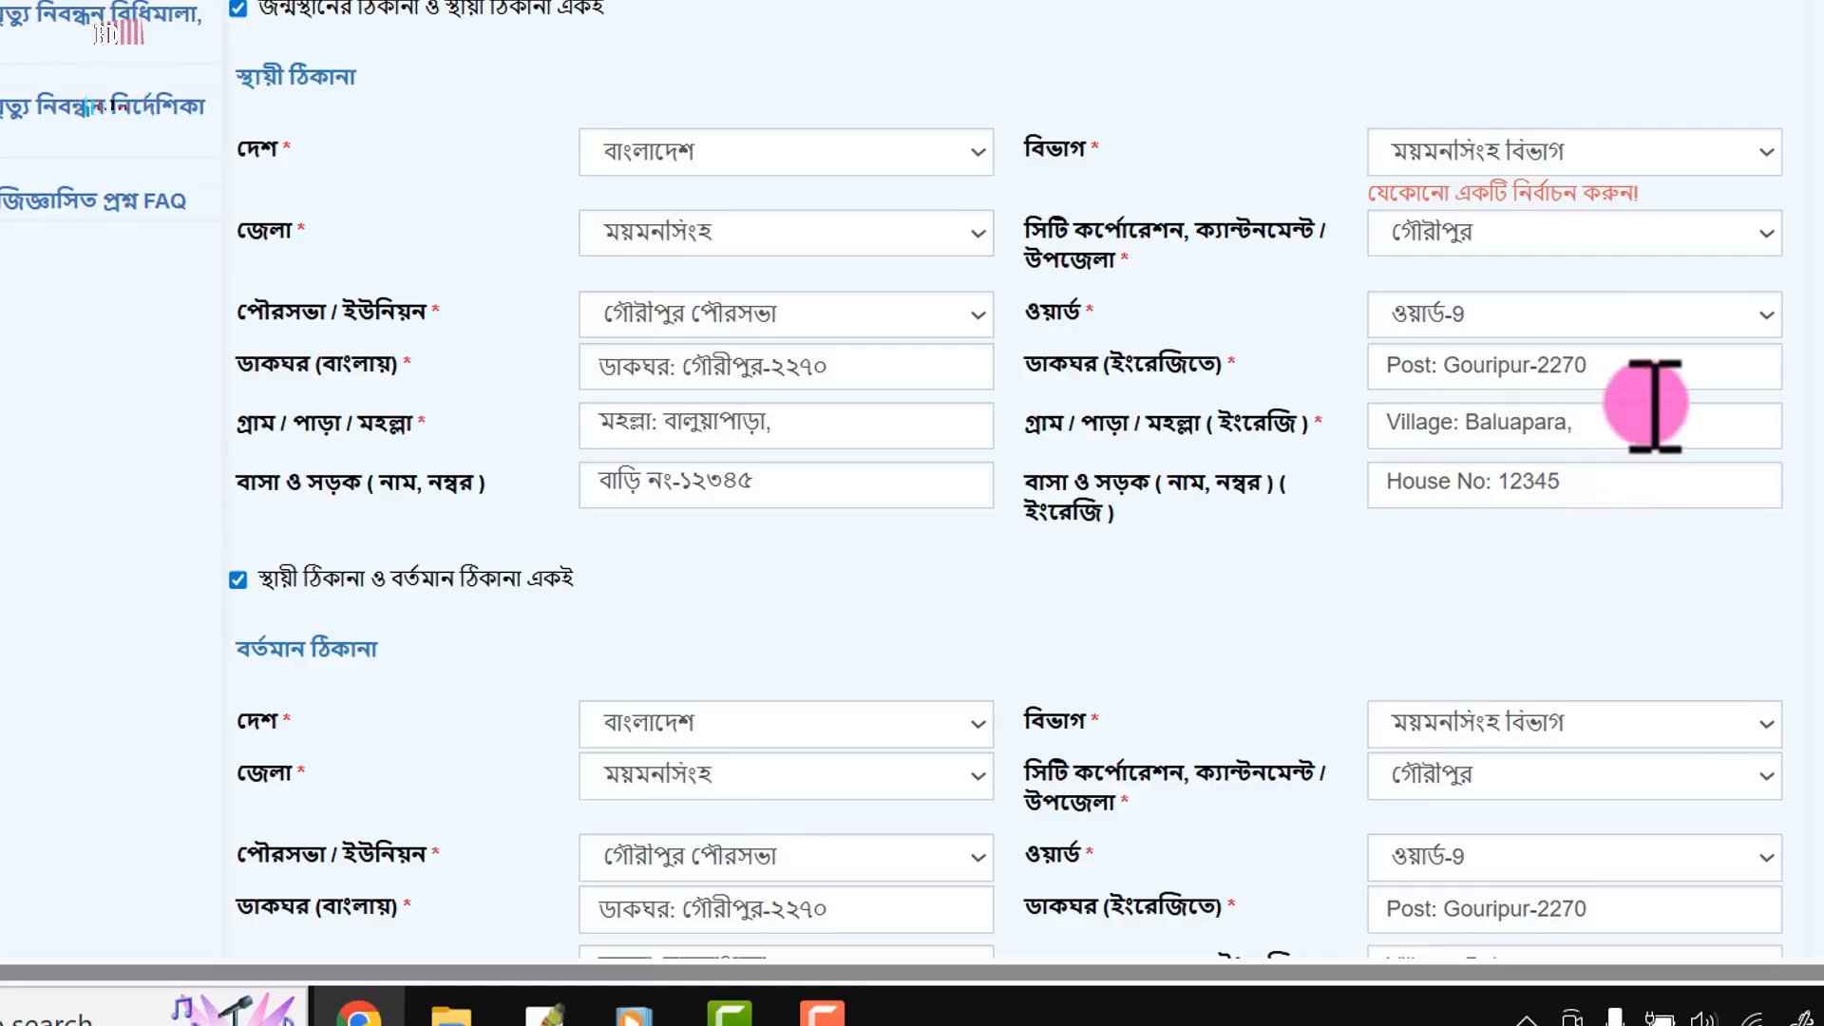
scroll(1701, 475, "down", 4)
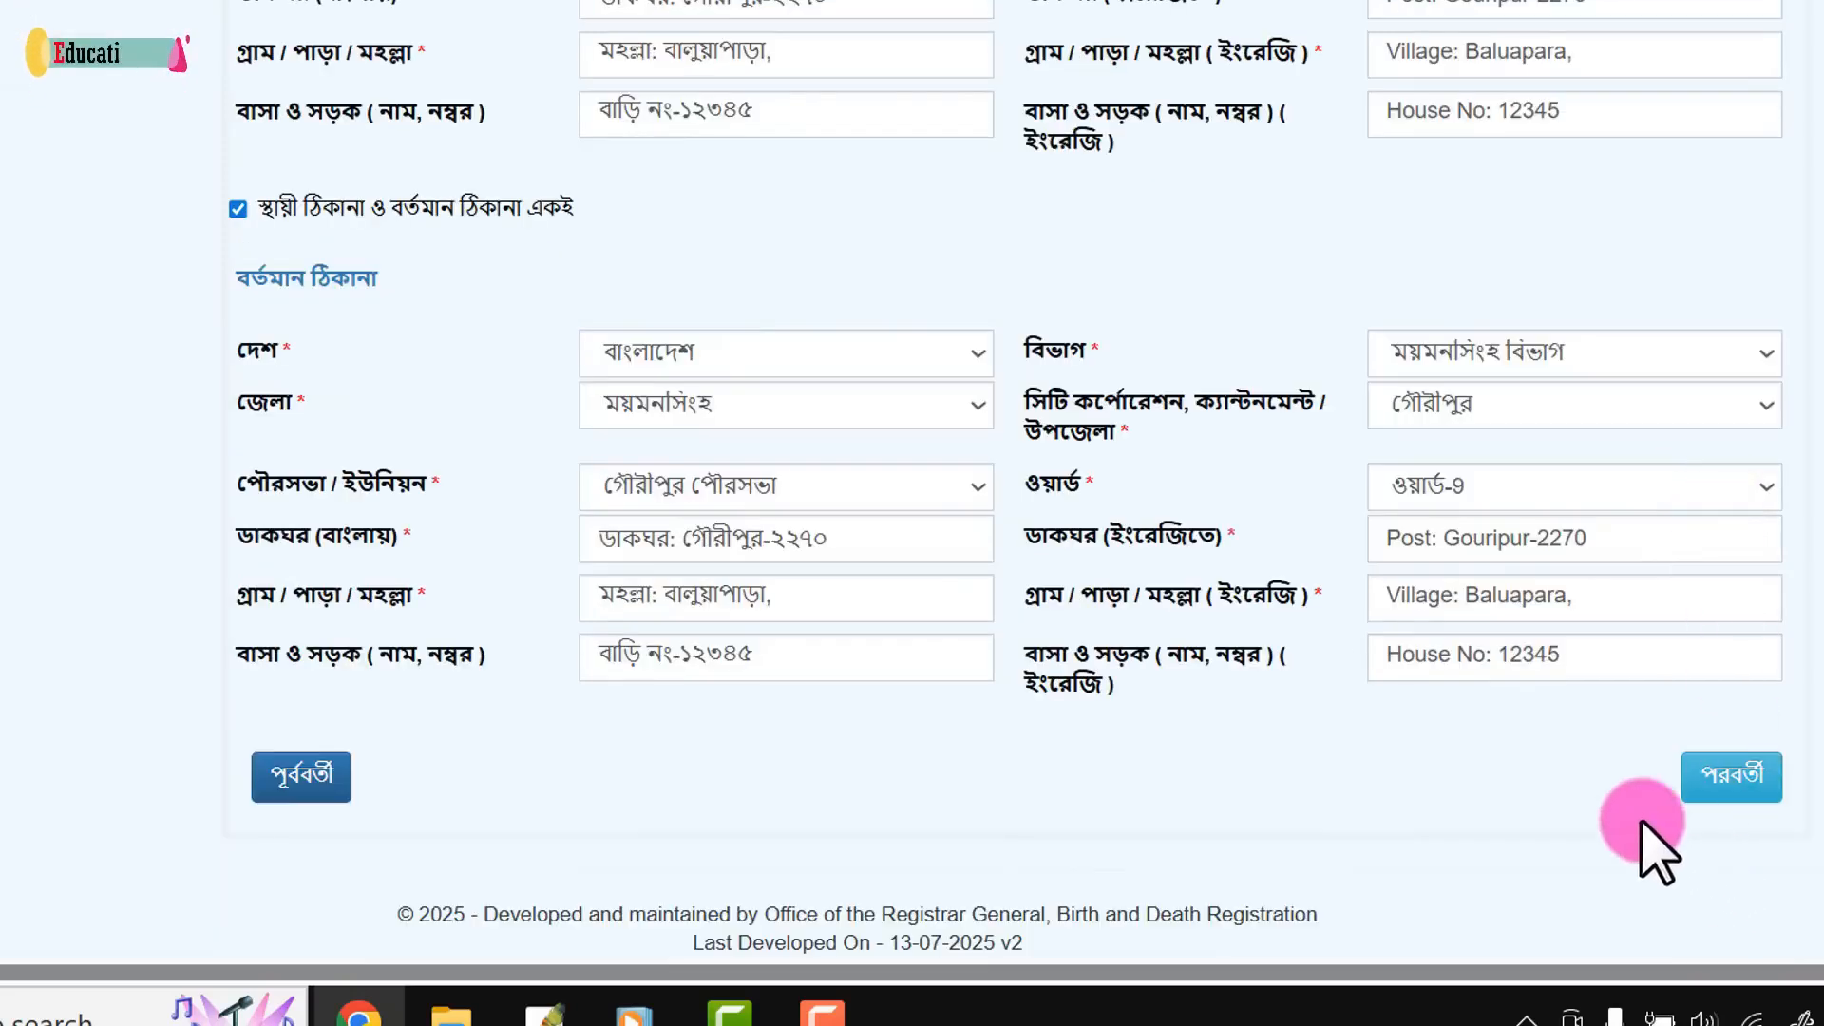
left_click(1721, 791)
- Try পিতা, মাতা, পিতামহ and পিতামহী as the applicant's relationship, and inspect the extra fields for applicants other than the parents
scroll(1472, 694, "up", 4)
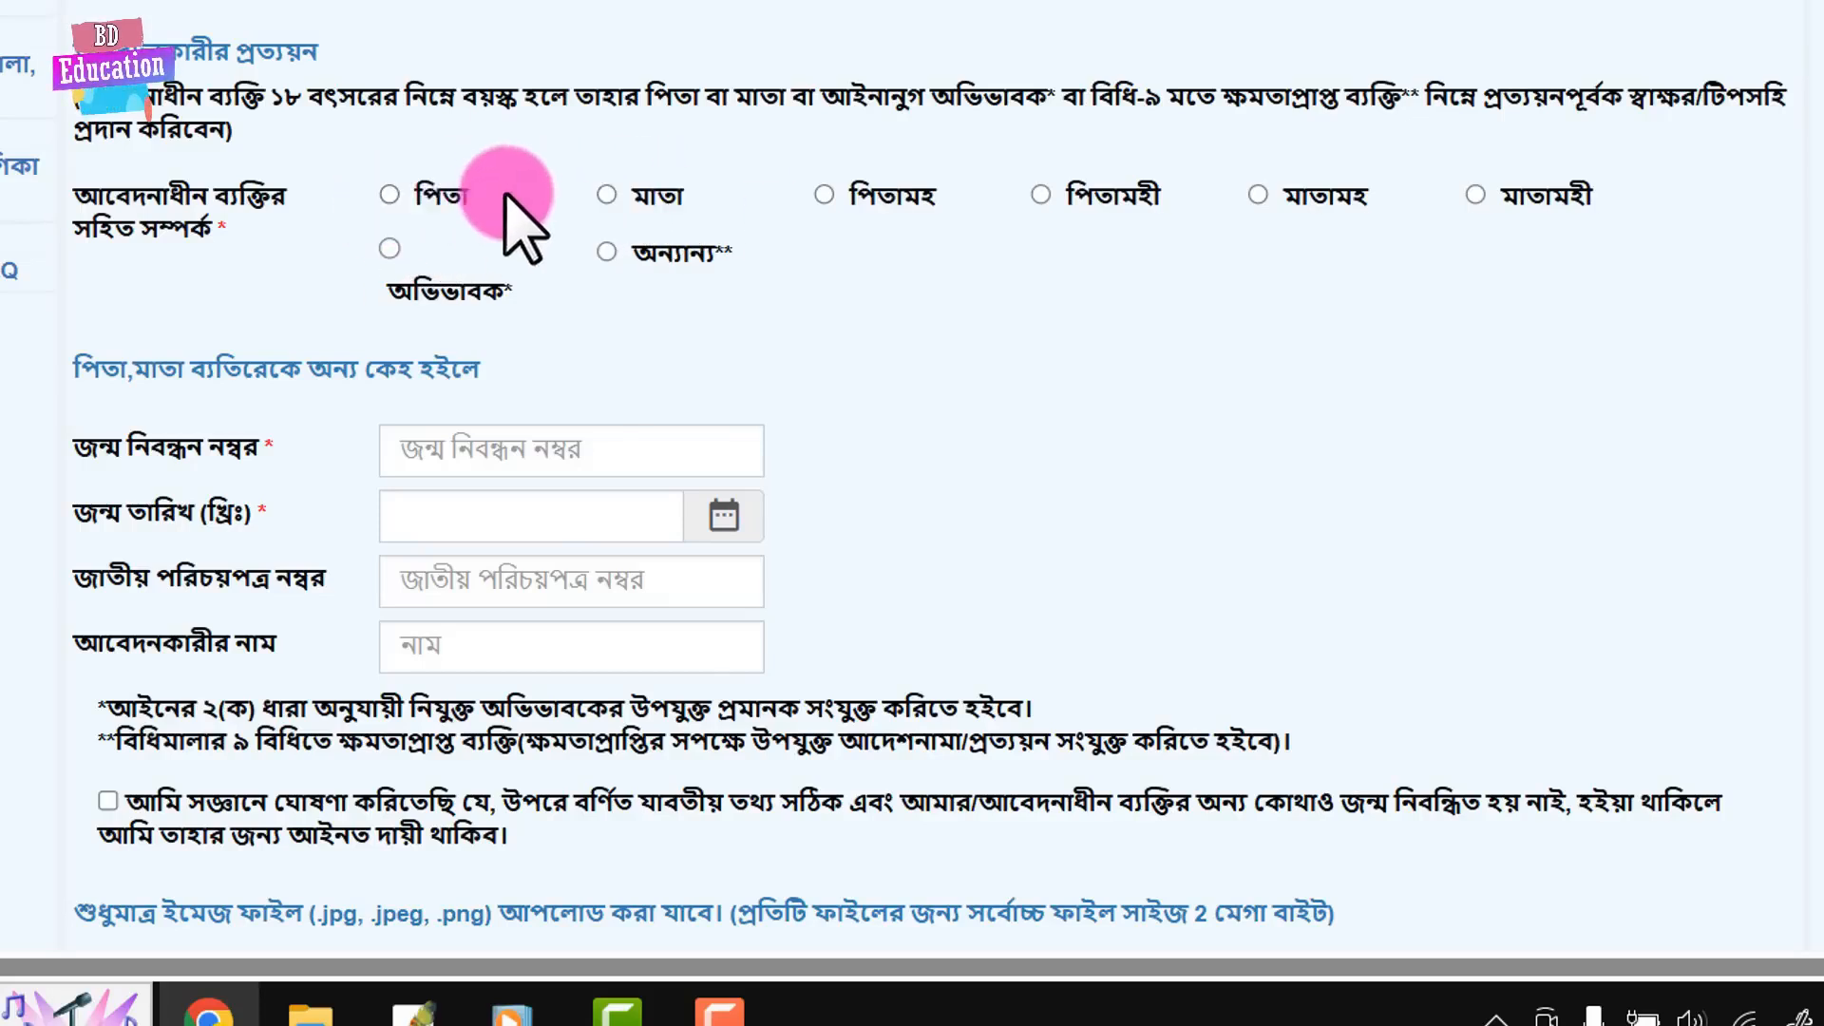
left_click(388, 201)
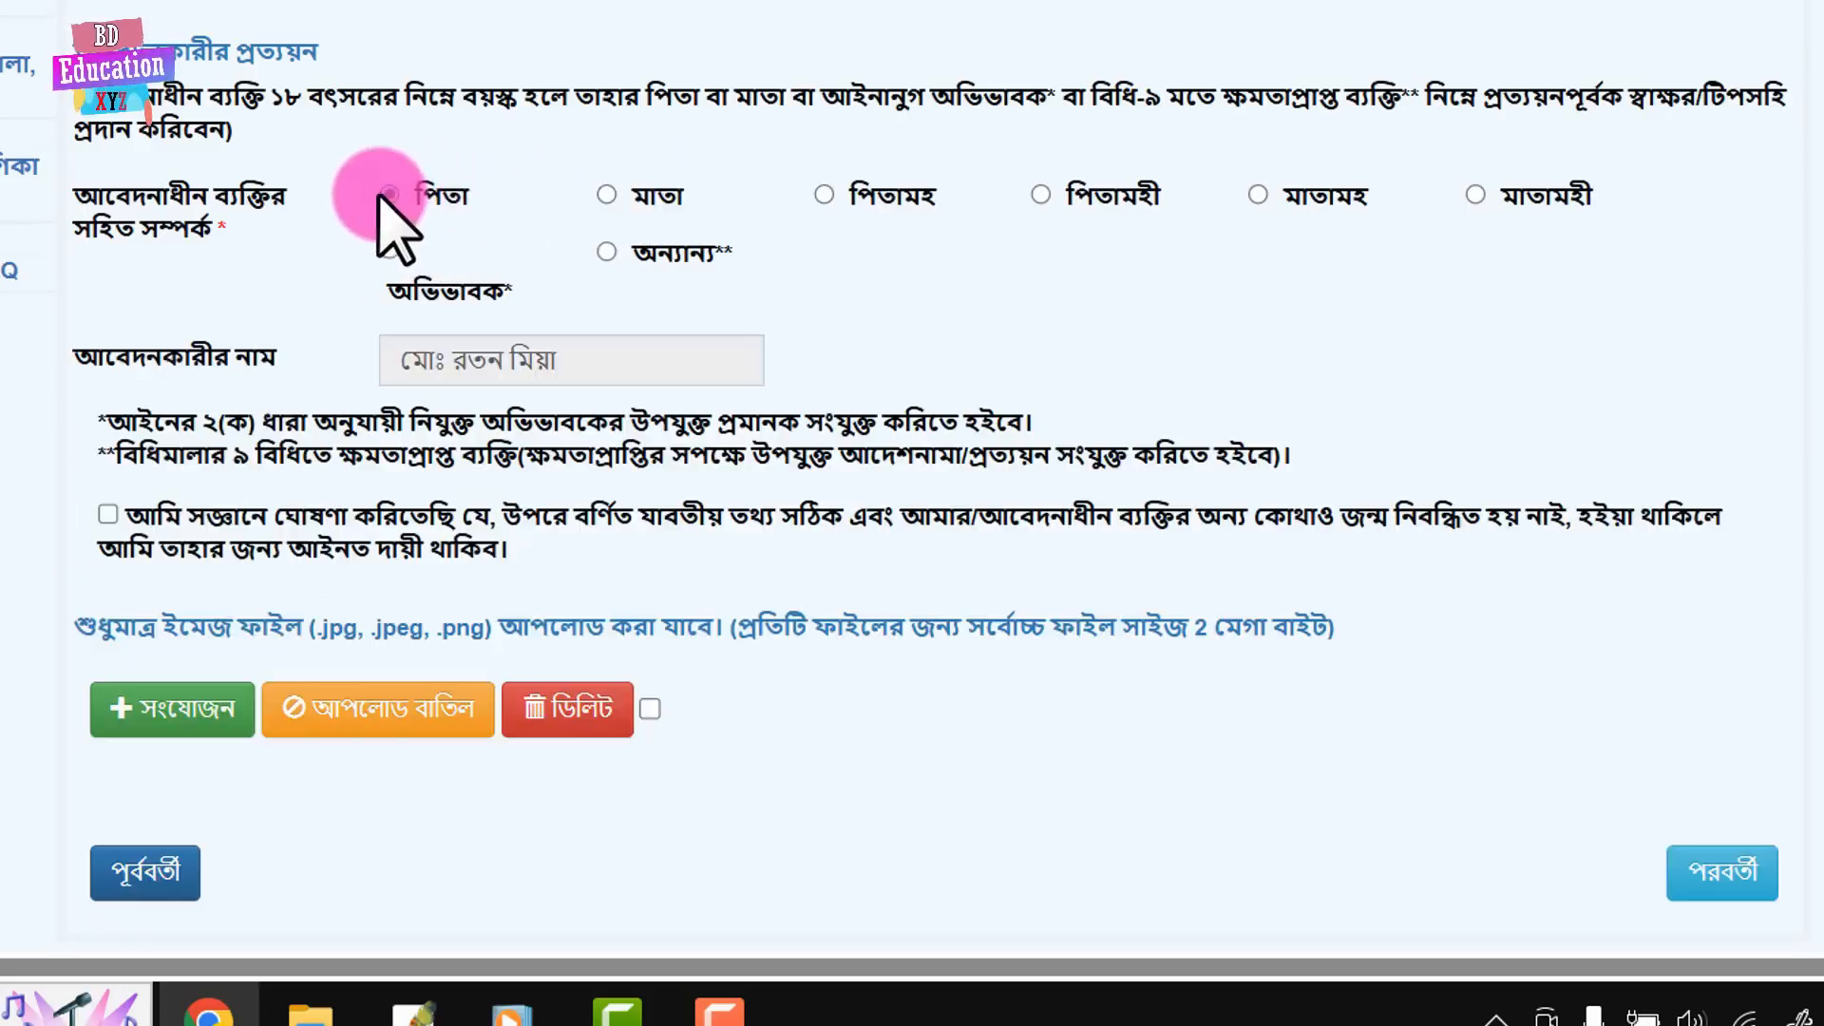
left_click(608, 196)
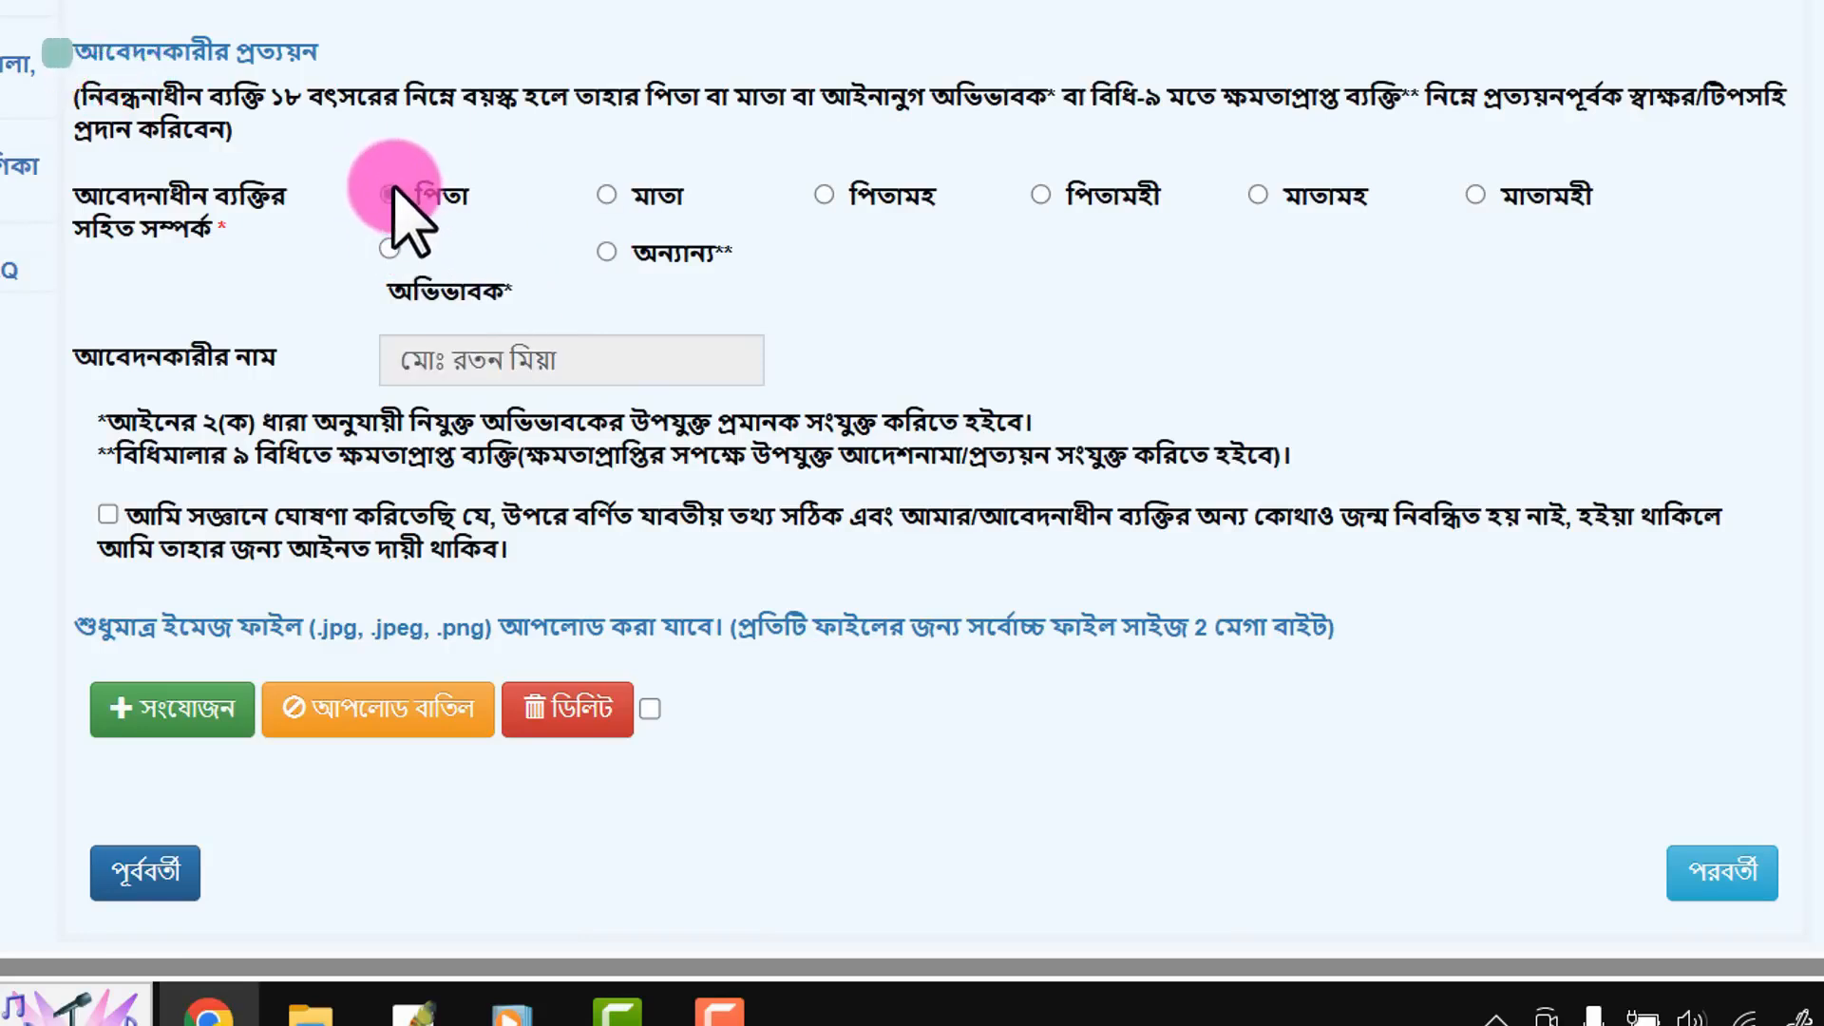
left_click(825, 196)
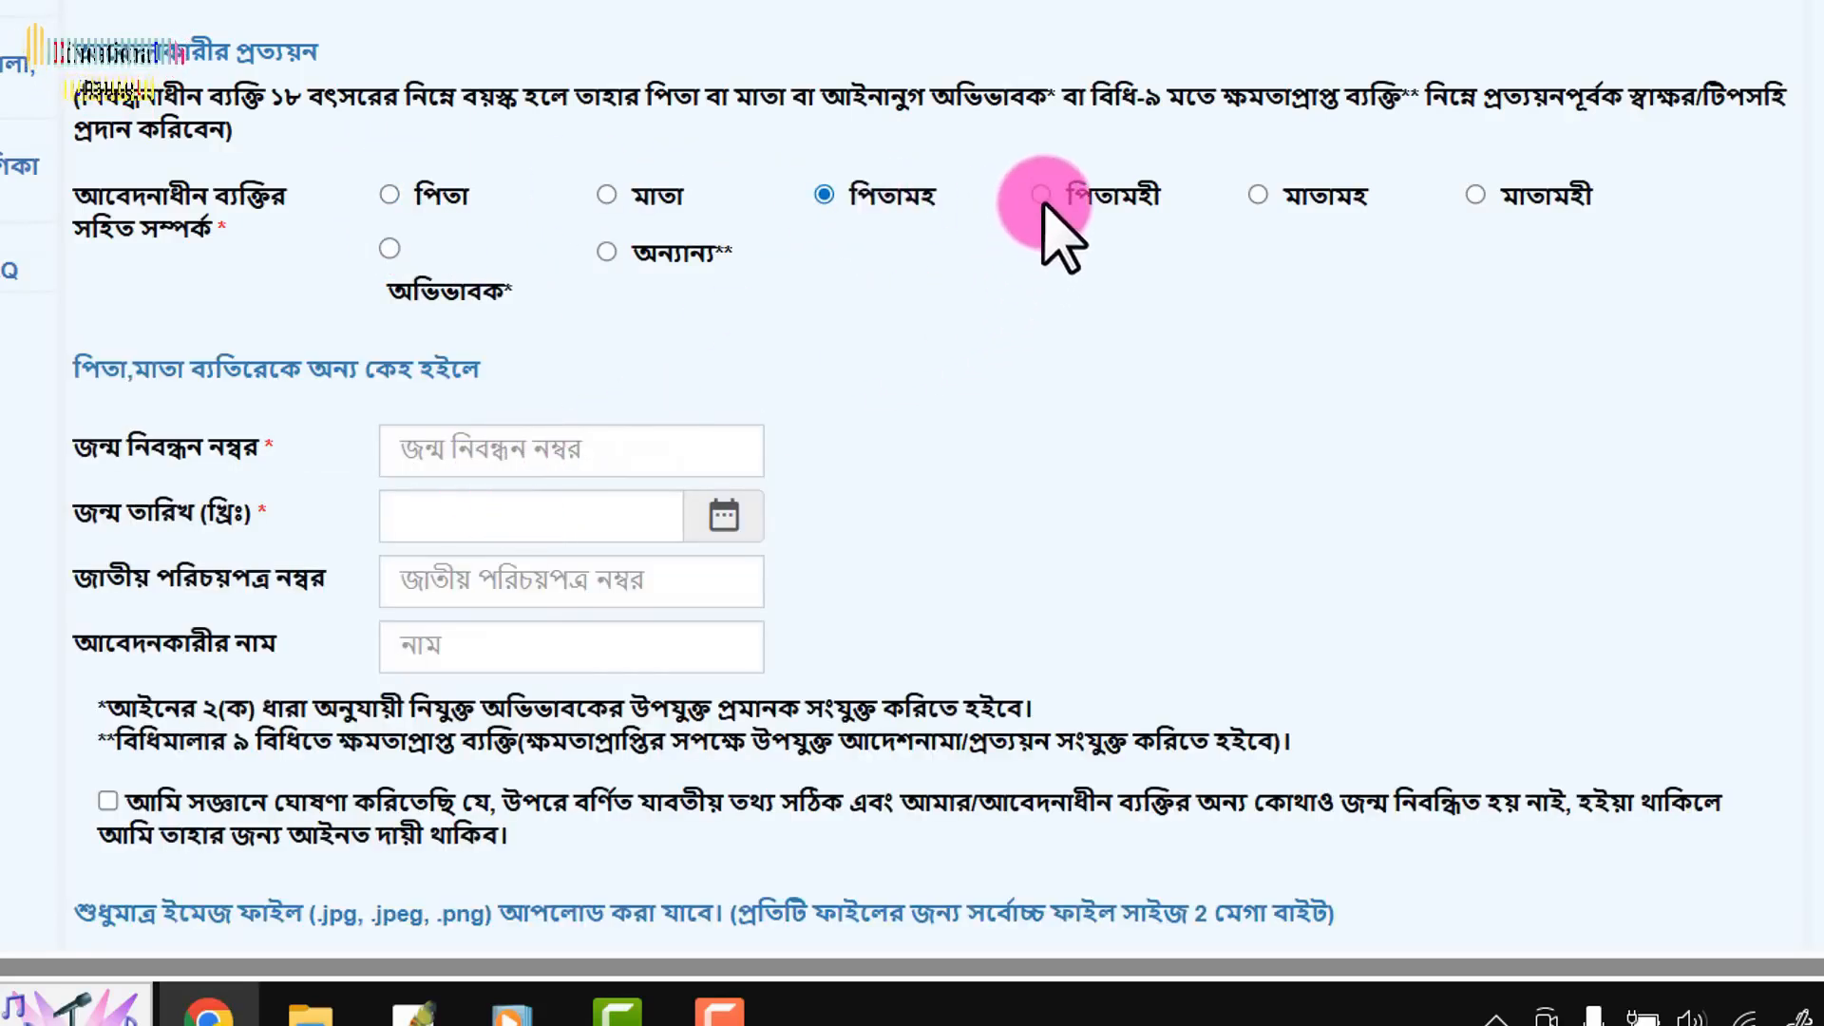
left_click(423, 513)
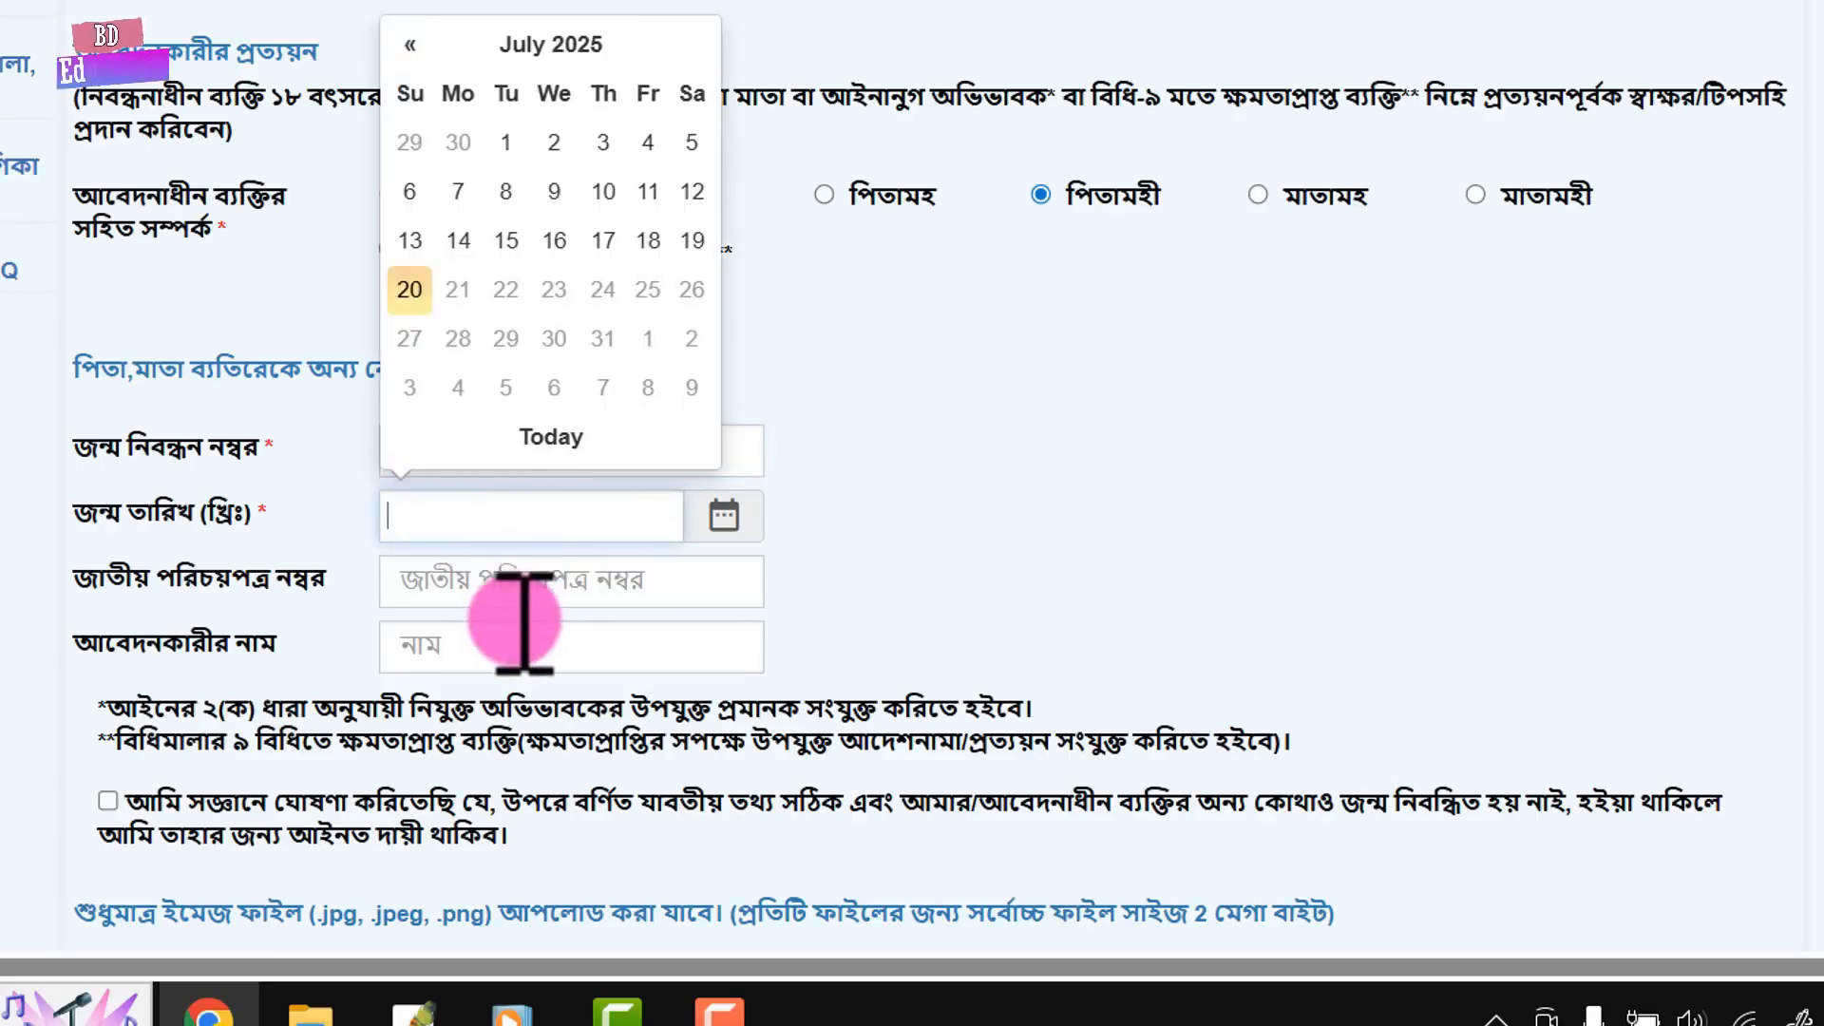
left_click(418, 641)
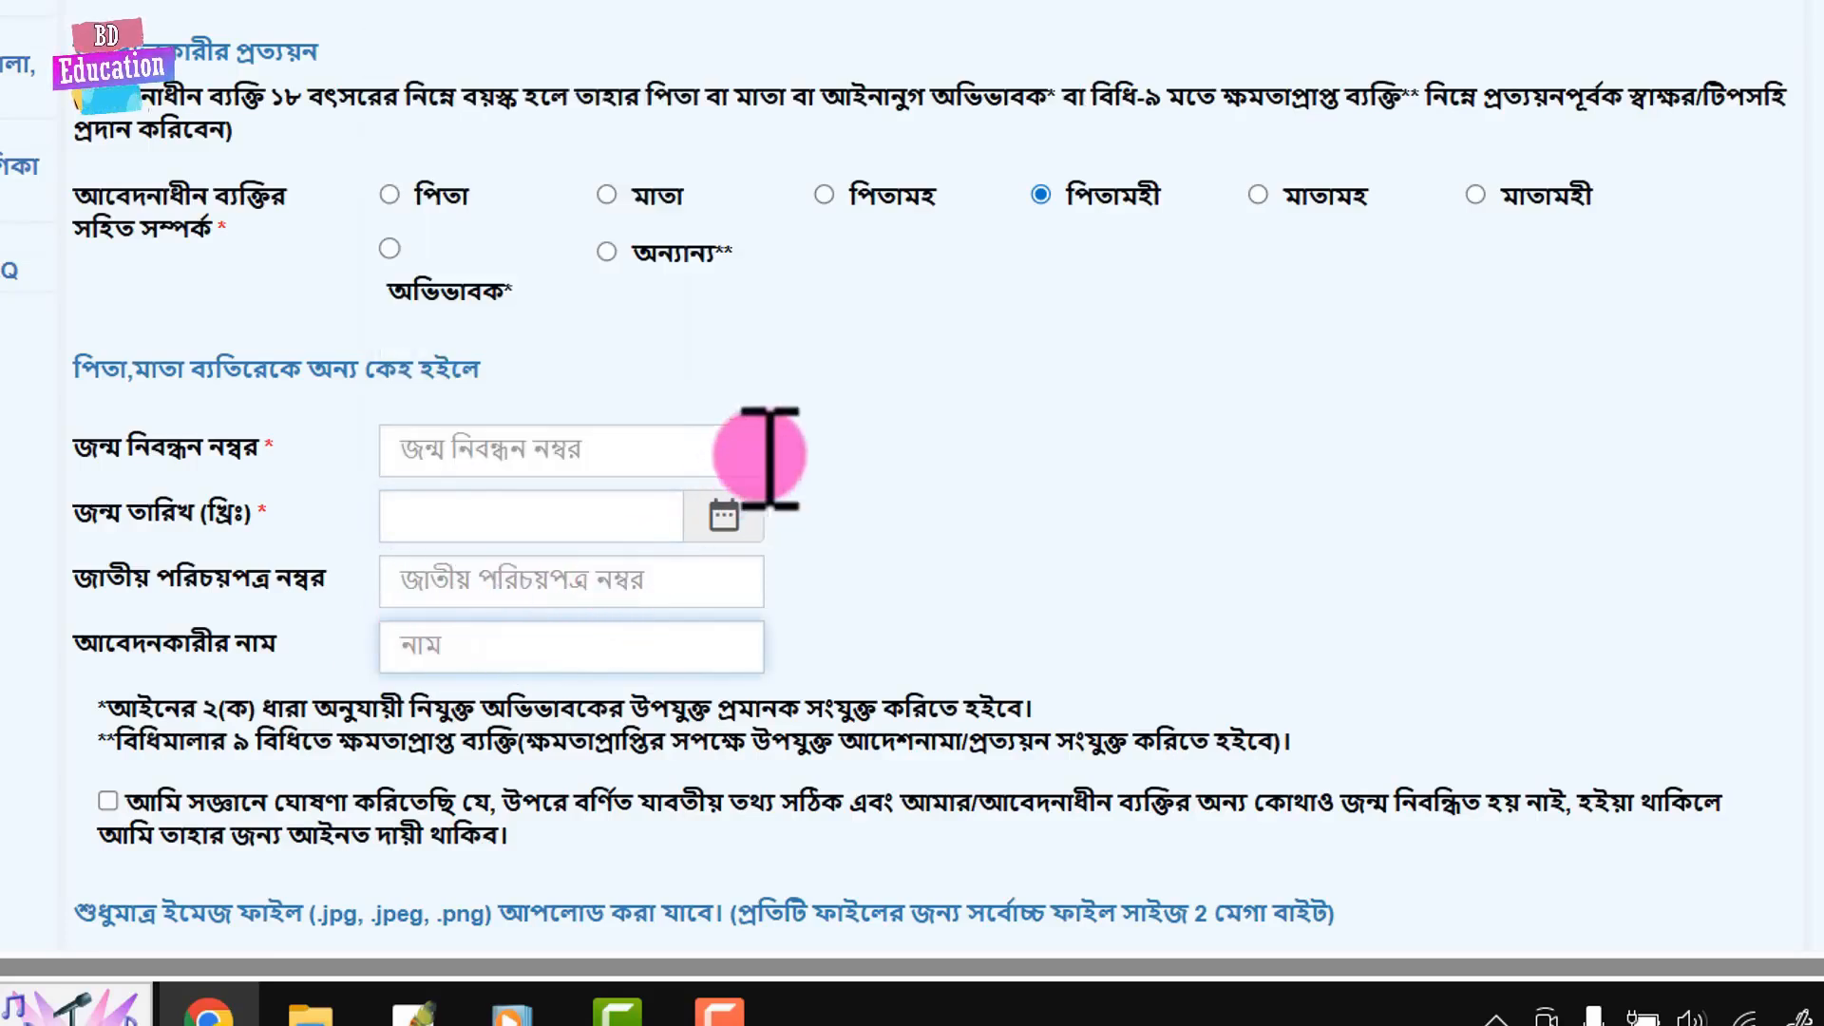
- Choose পিতা as the applicant's relationship to the person being registered, and close the document file selection without choosing a file
left_click(391, 194)
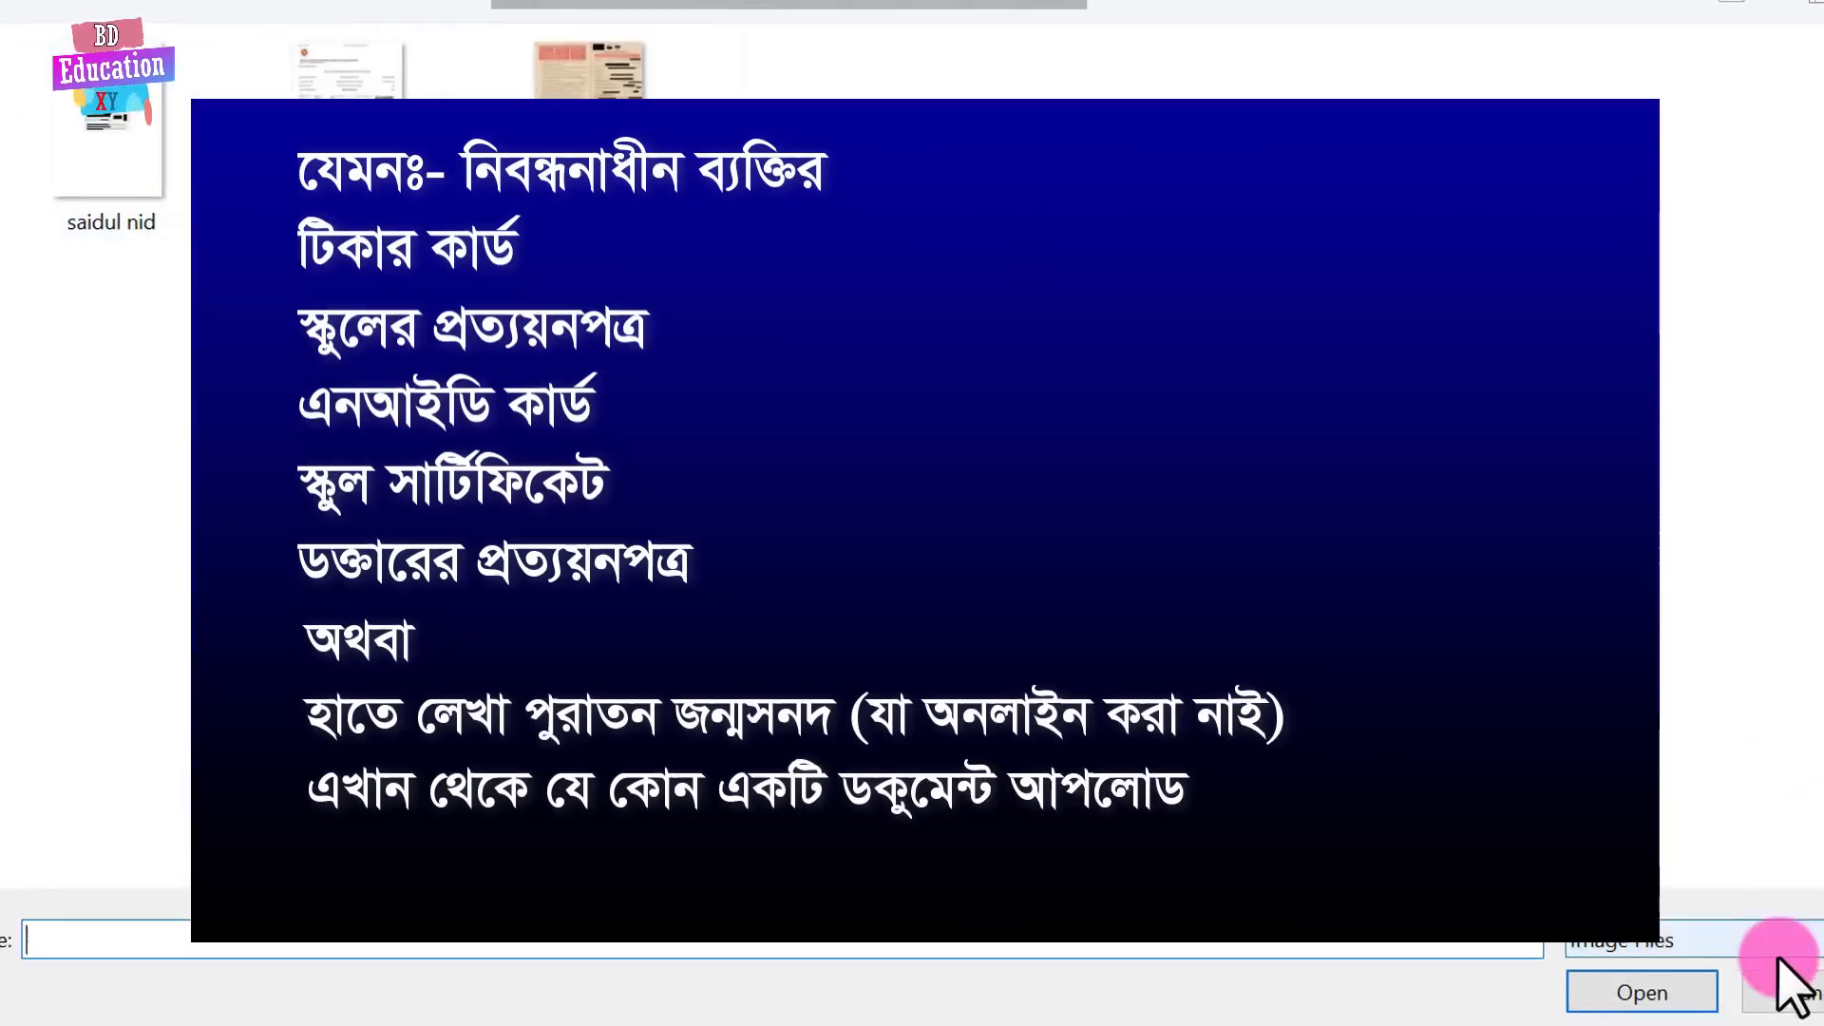
left_click(1788, 1000)
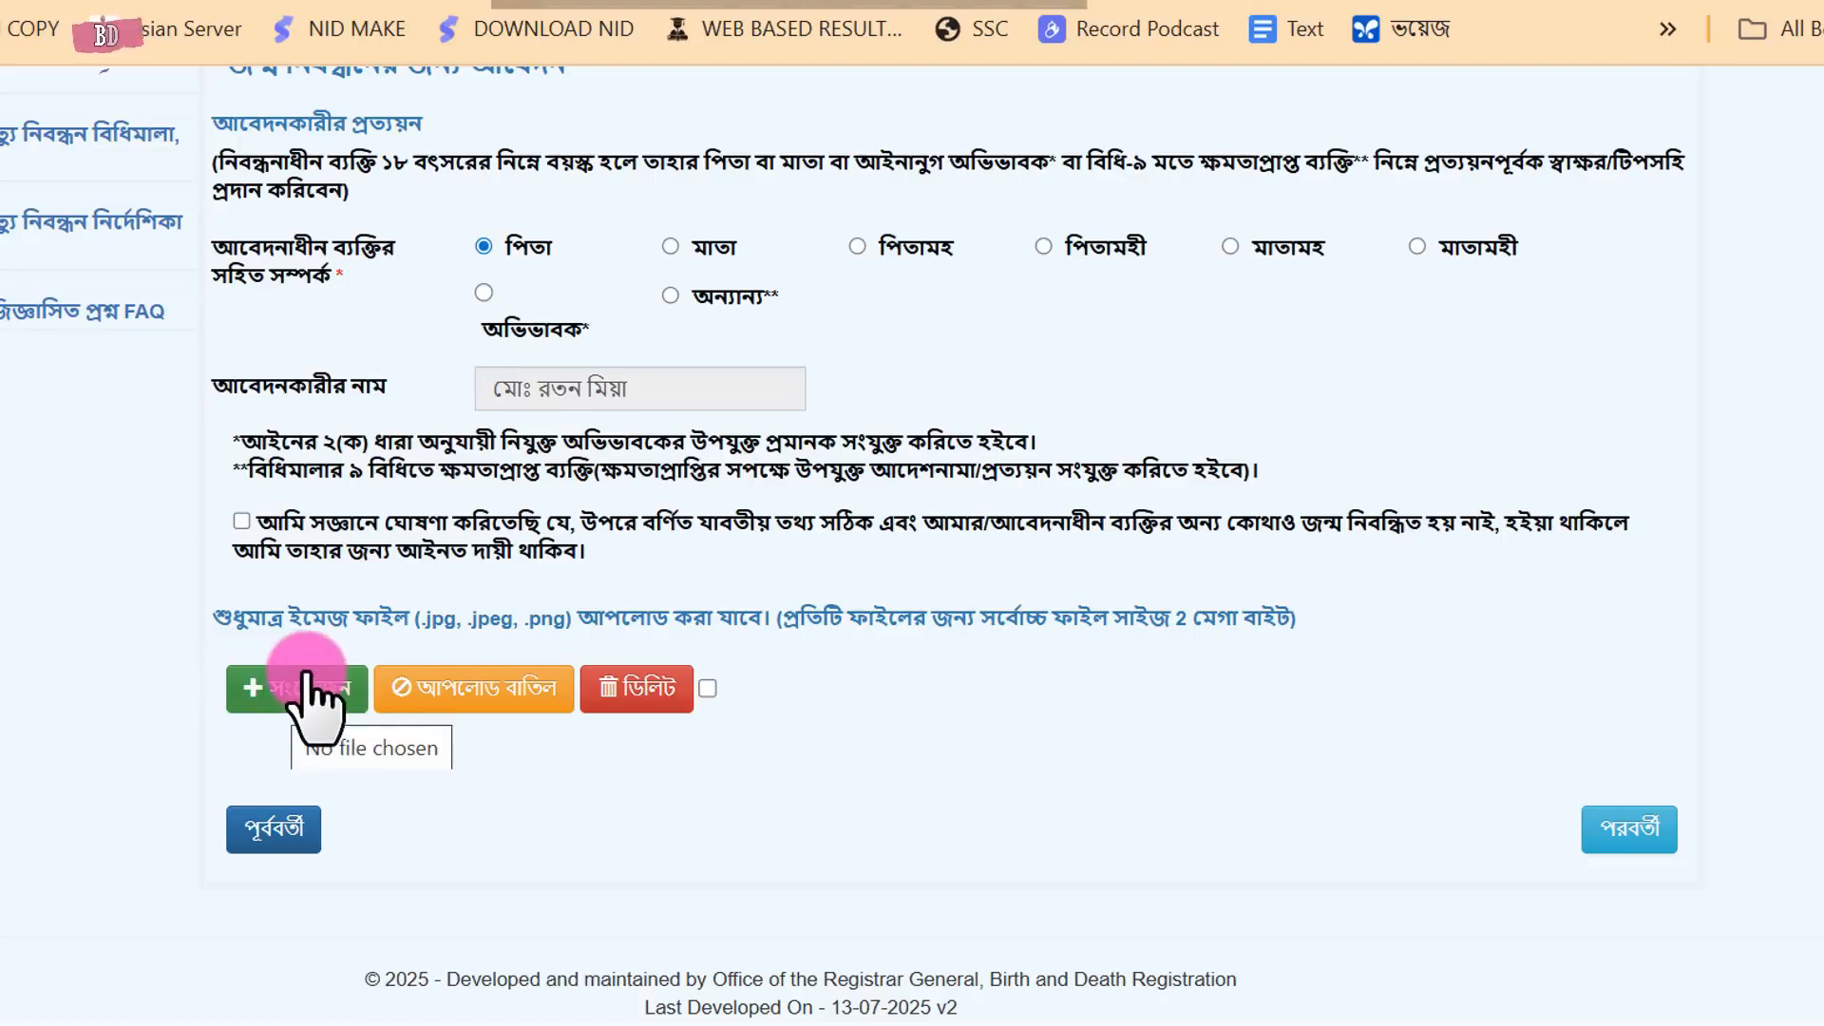
- Upload the image tika.jpg as a supporting document with the file type চিকিৎসক কর্তৃক প্রত্যায়ন পত্র (the physician's certificate option)
left_click(307, 678)
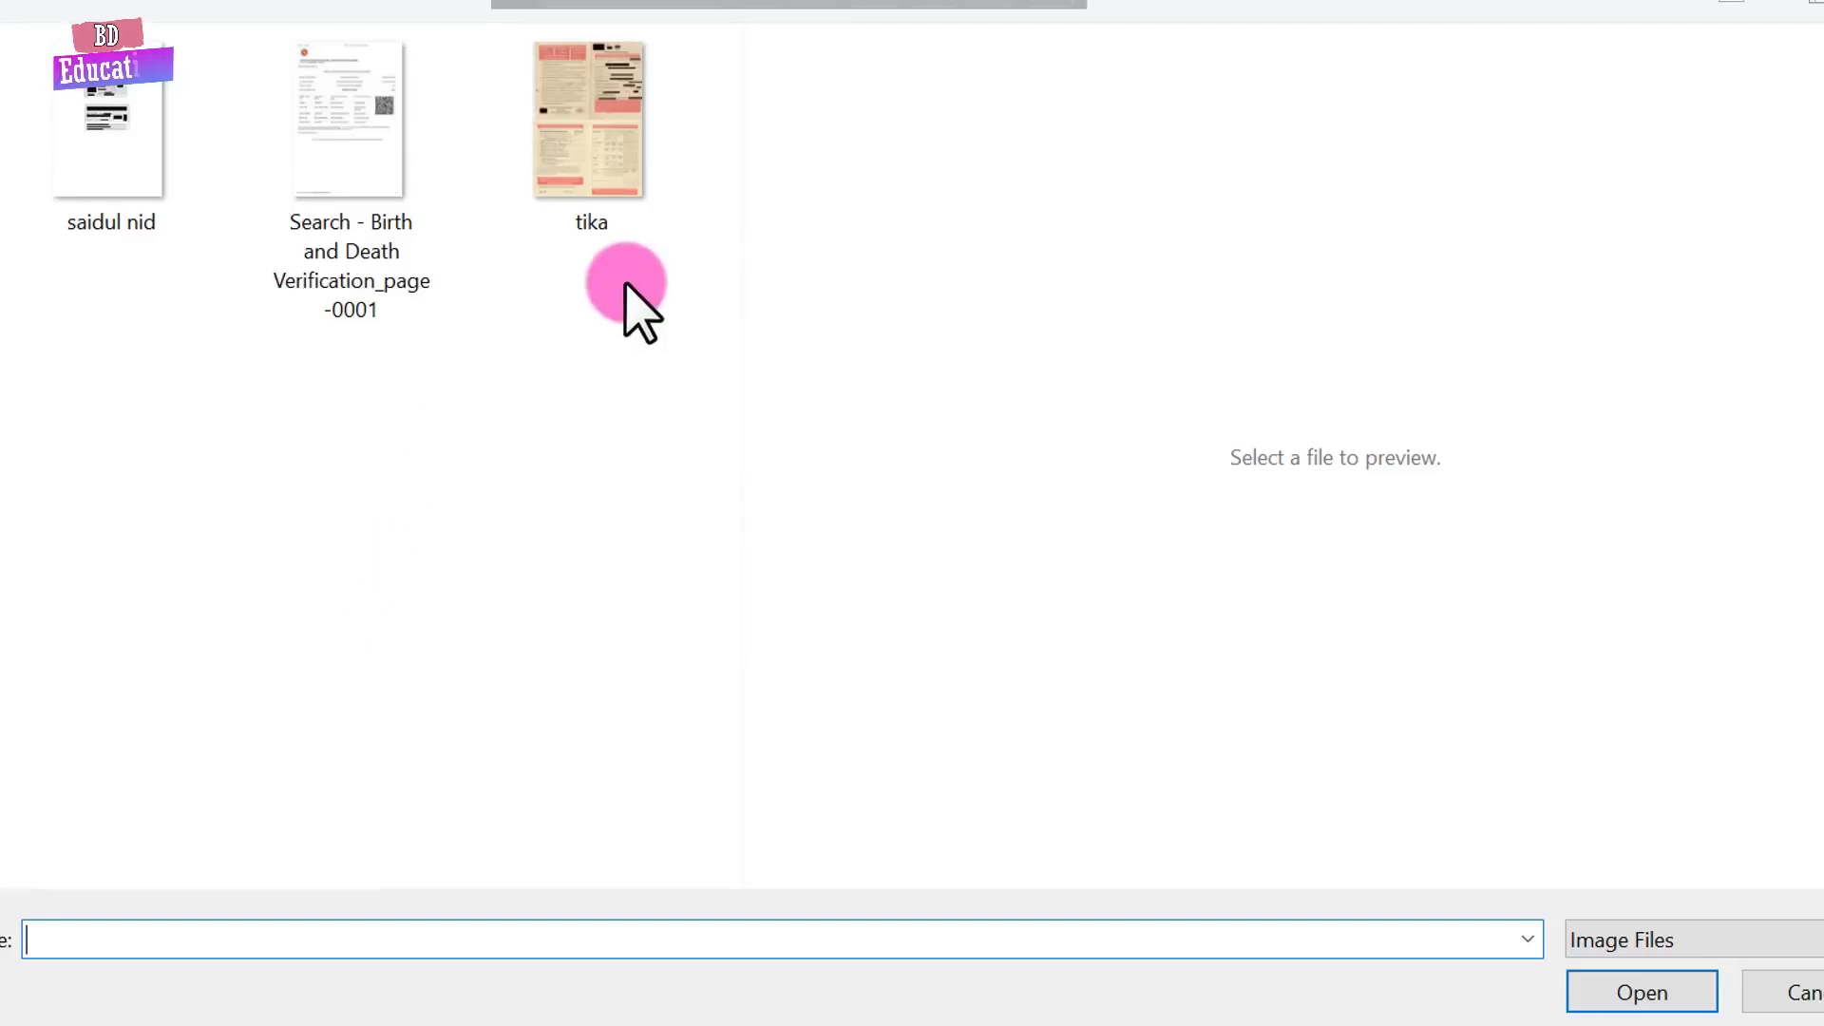
left_click(590, 186)
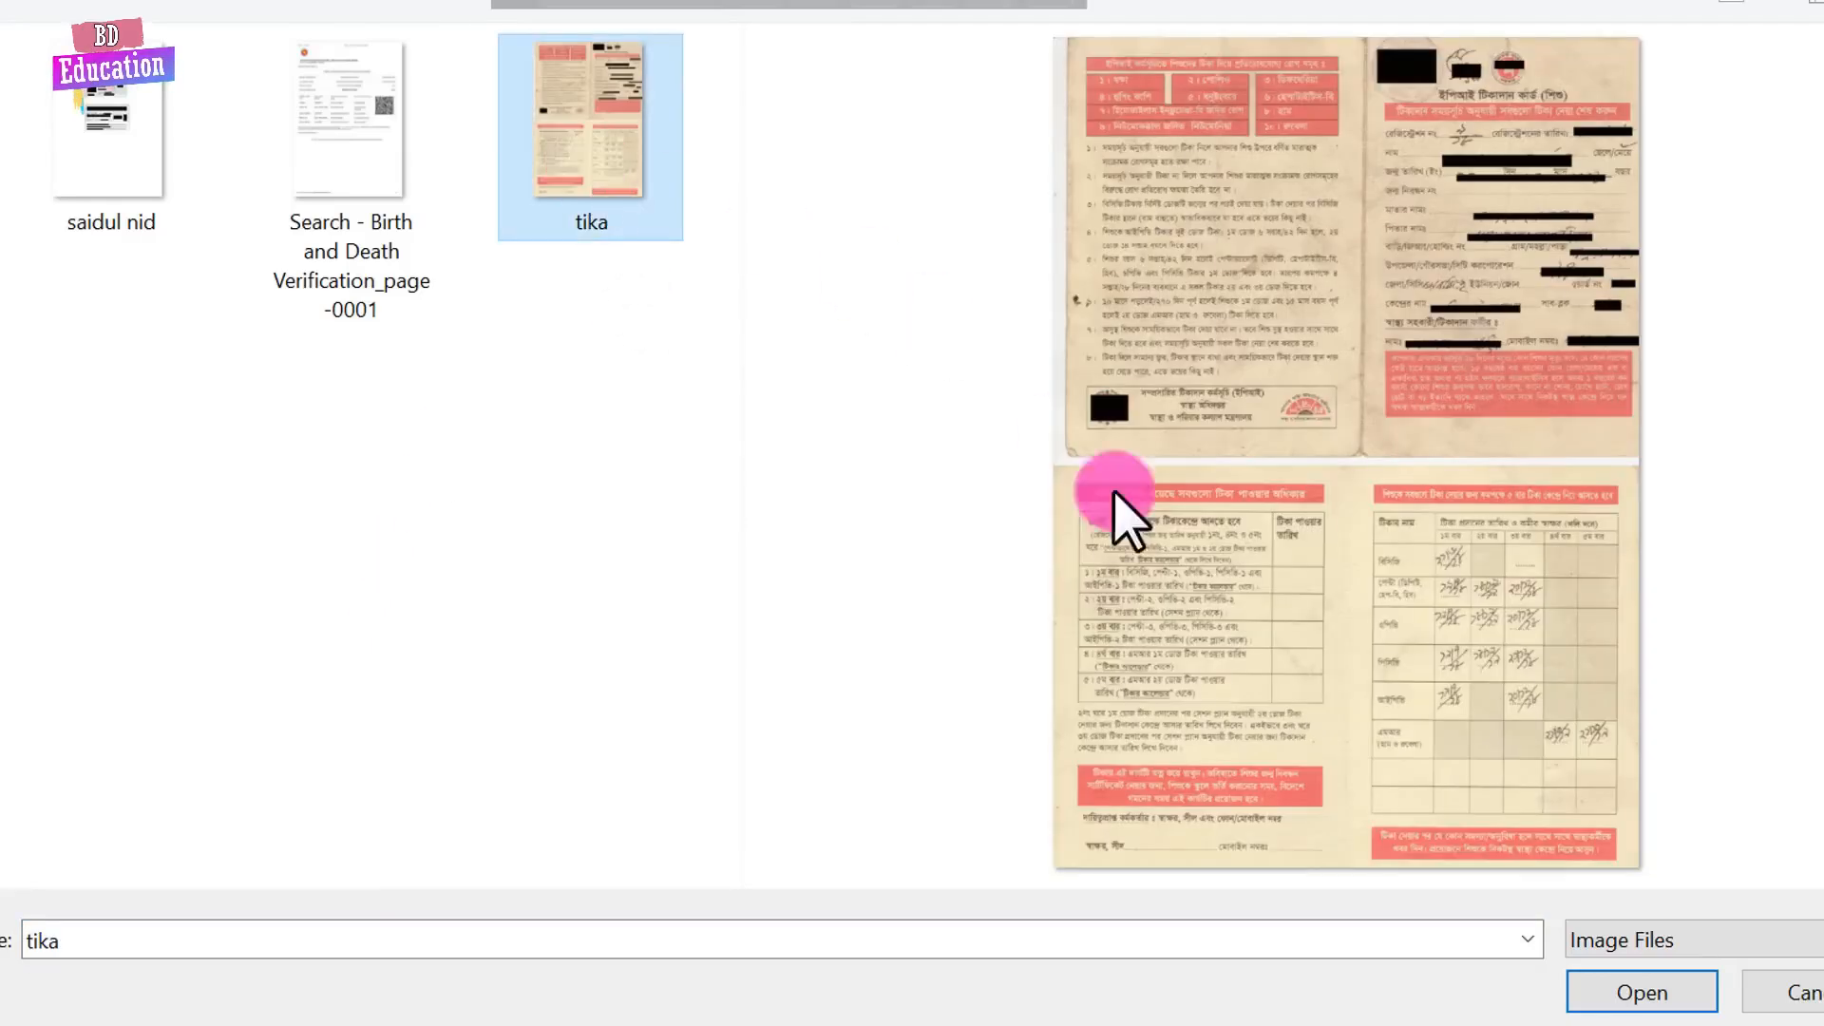
left_click(1626, 991)
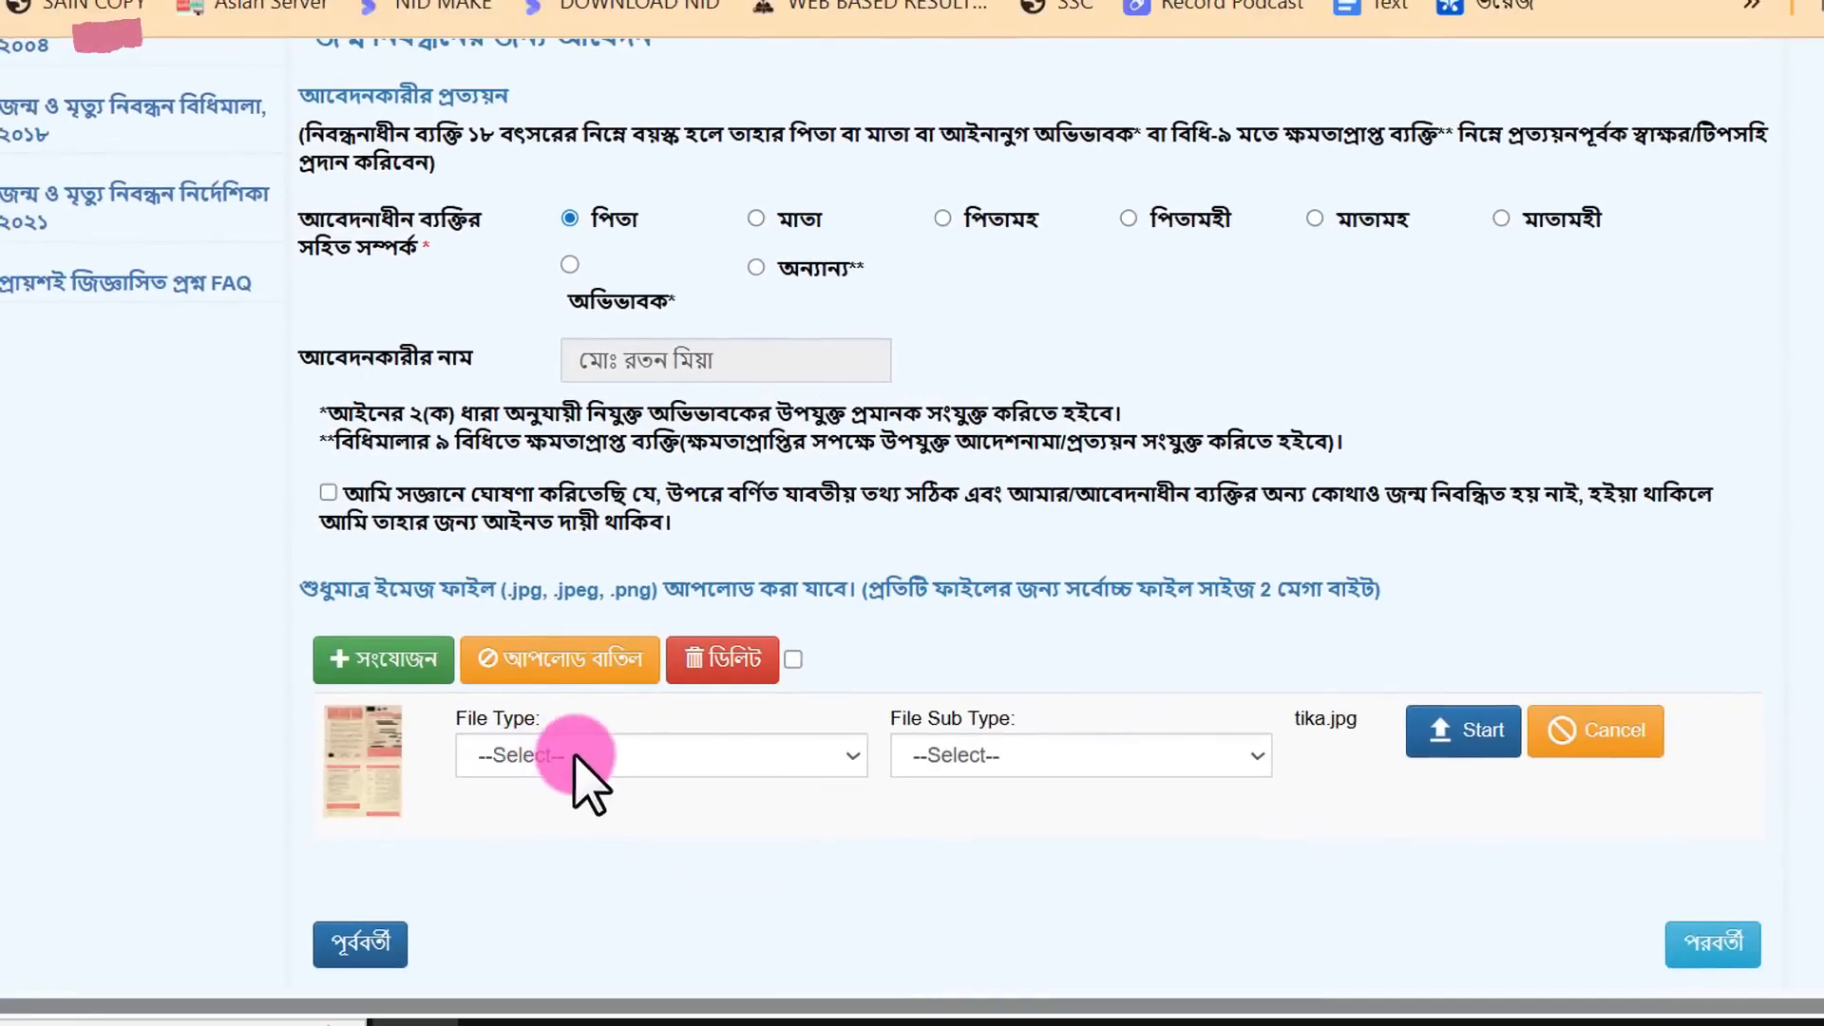
left_click(575, 757)
left_click(607, 840)
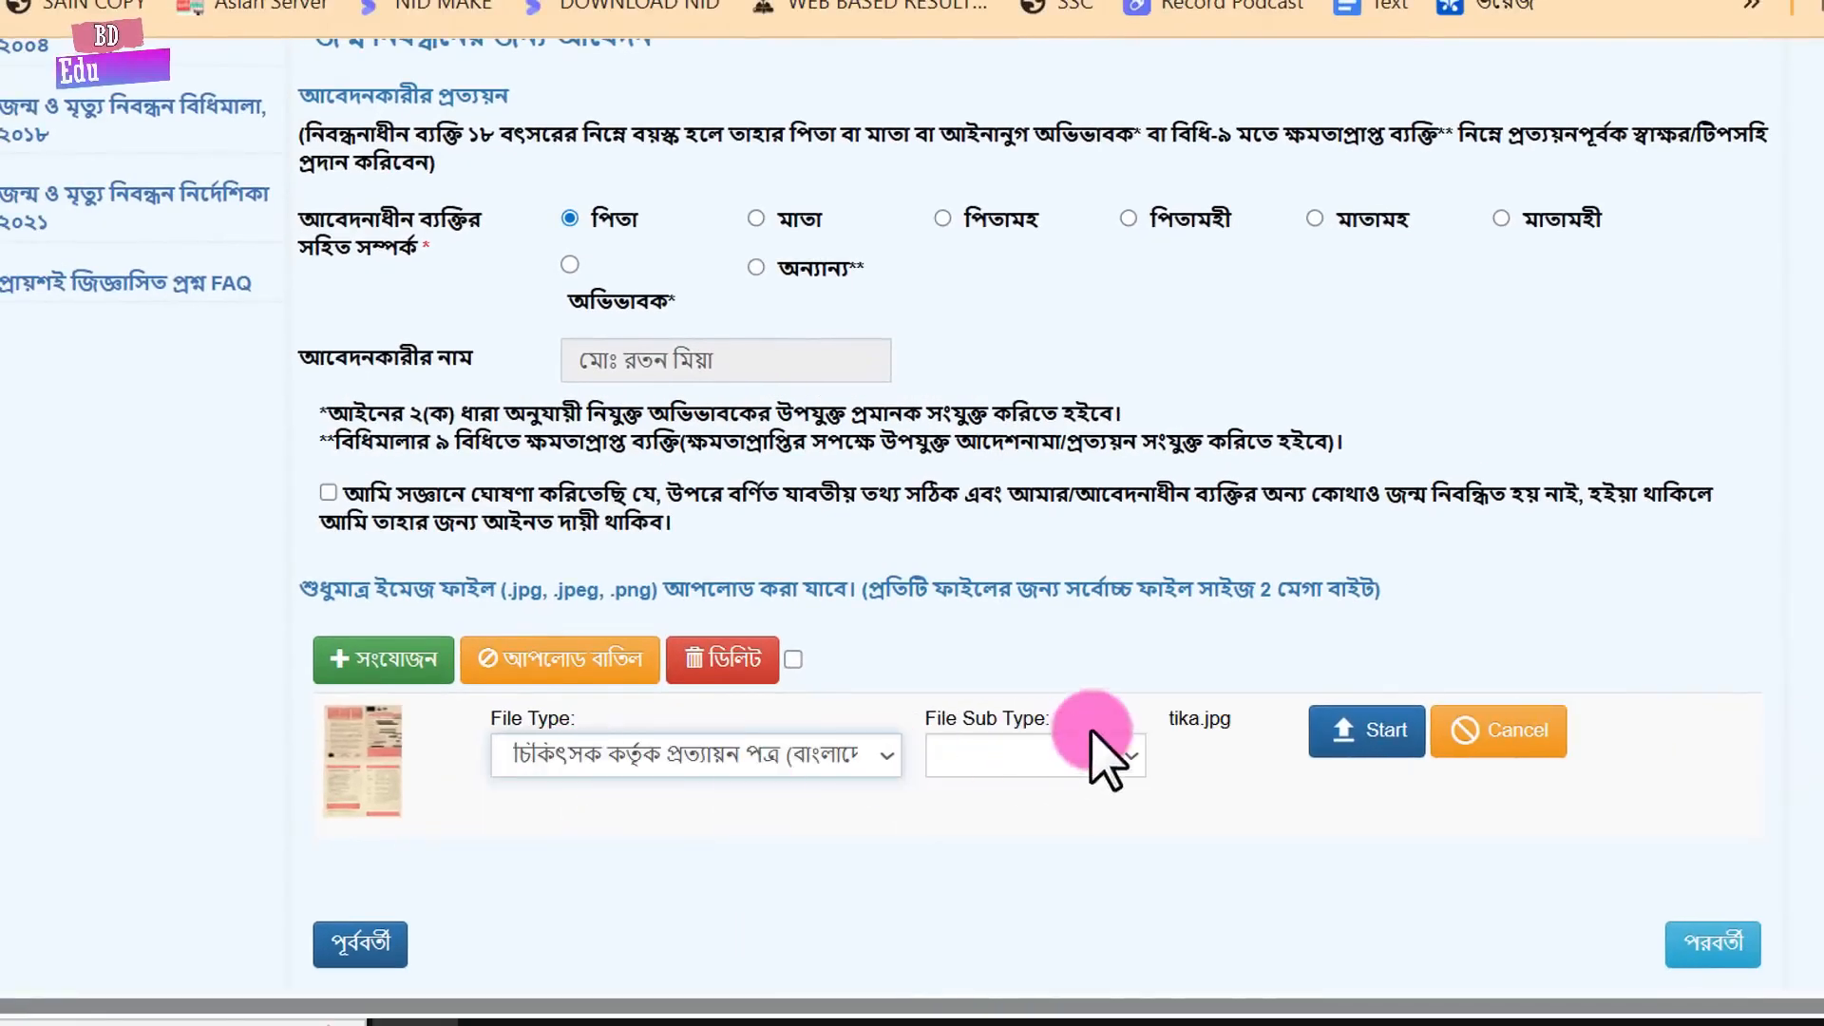
left_click(1374, 733)
scroll(1384, 717, "down", 1)
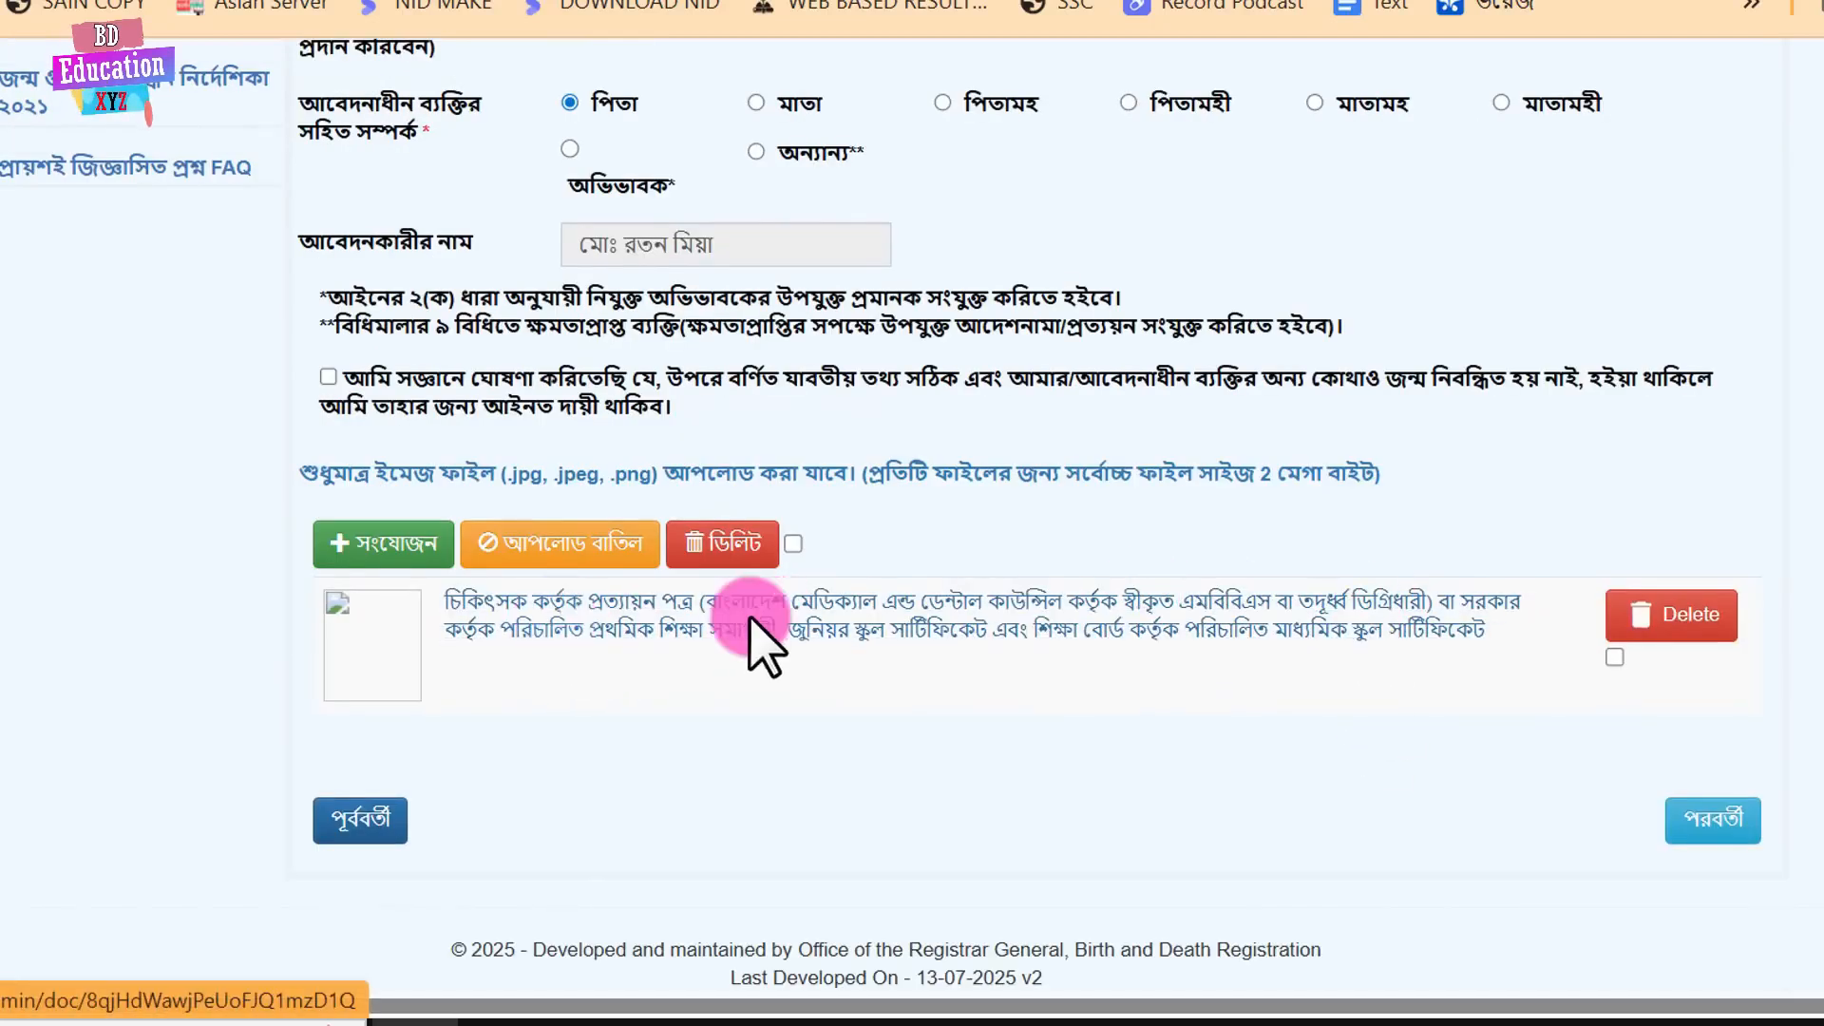
- Upload the national ID card image with the file type for permanent address proof by পিতা / মাতা / পিতামহ / পিতামহী
left_click(373, 541)
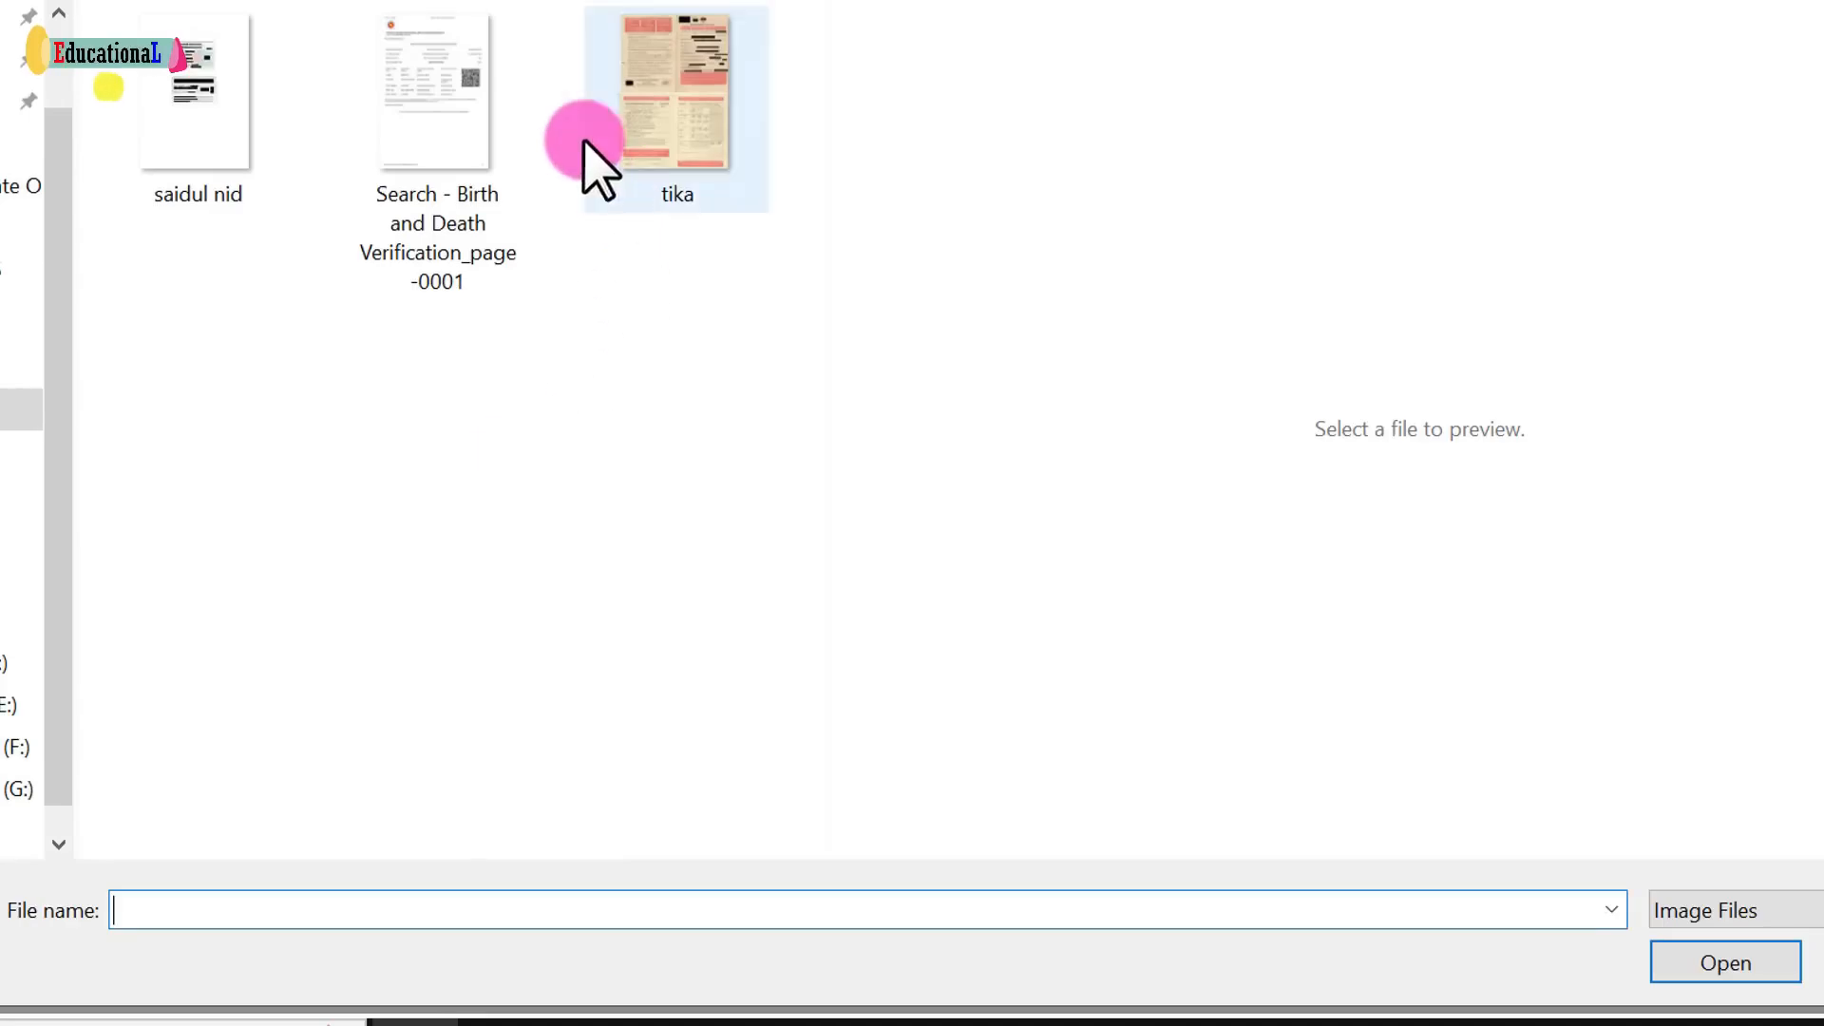
left_click(232, 135)
left_click(1696, 961)
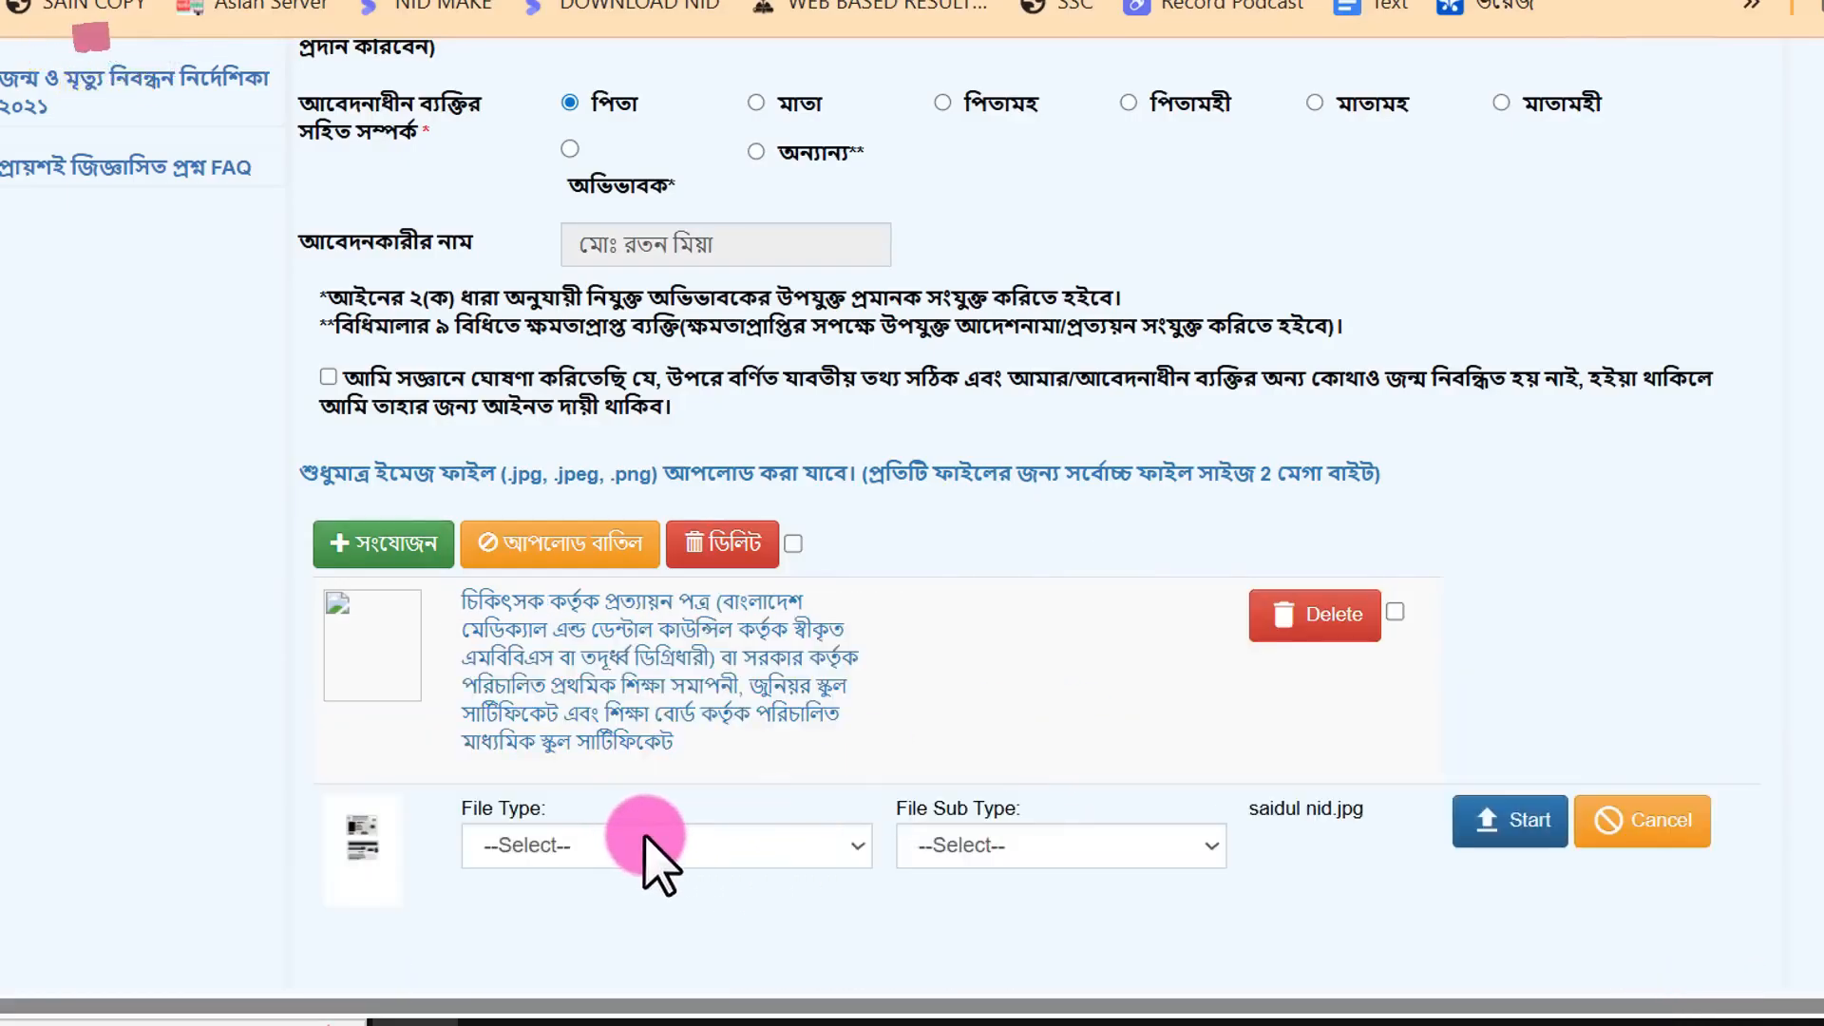
left_click(635, 860)
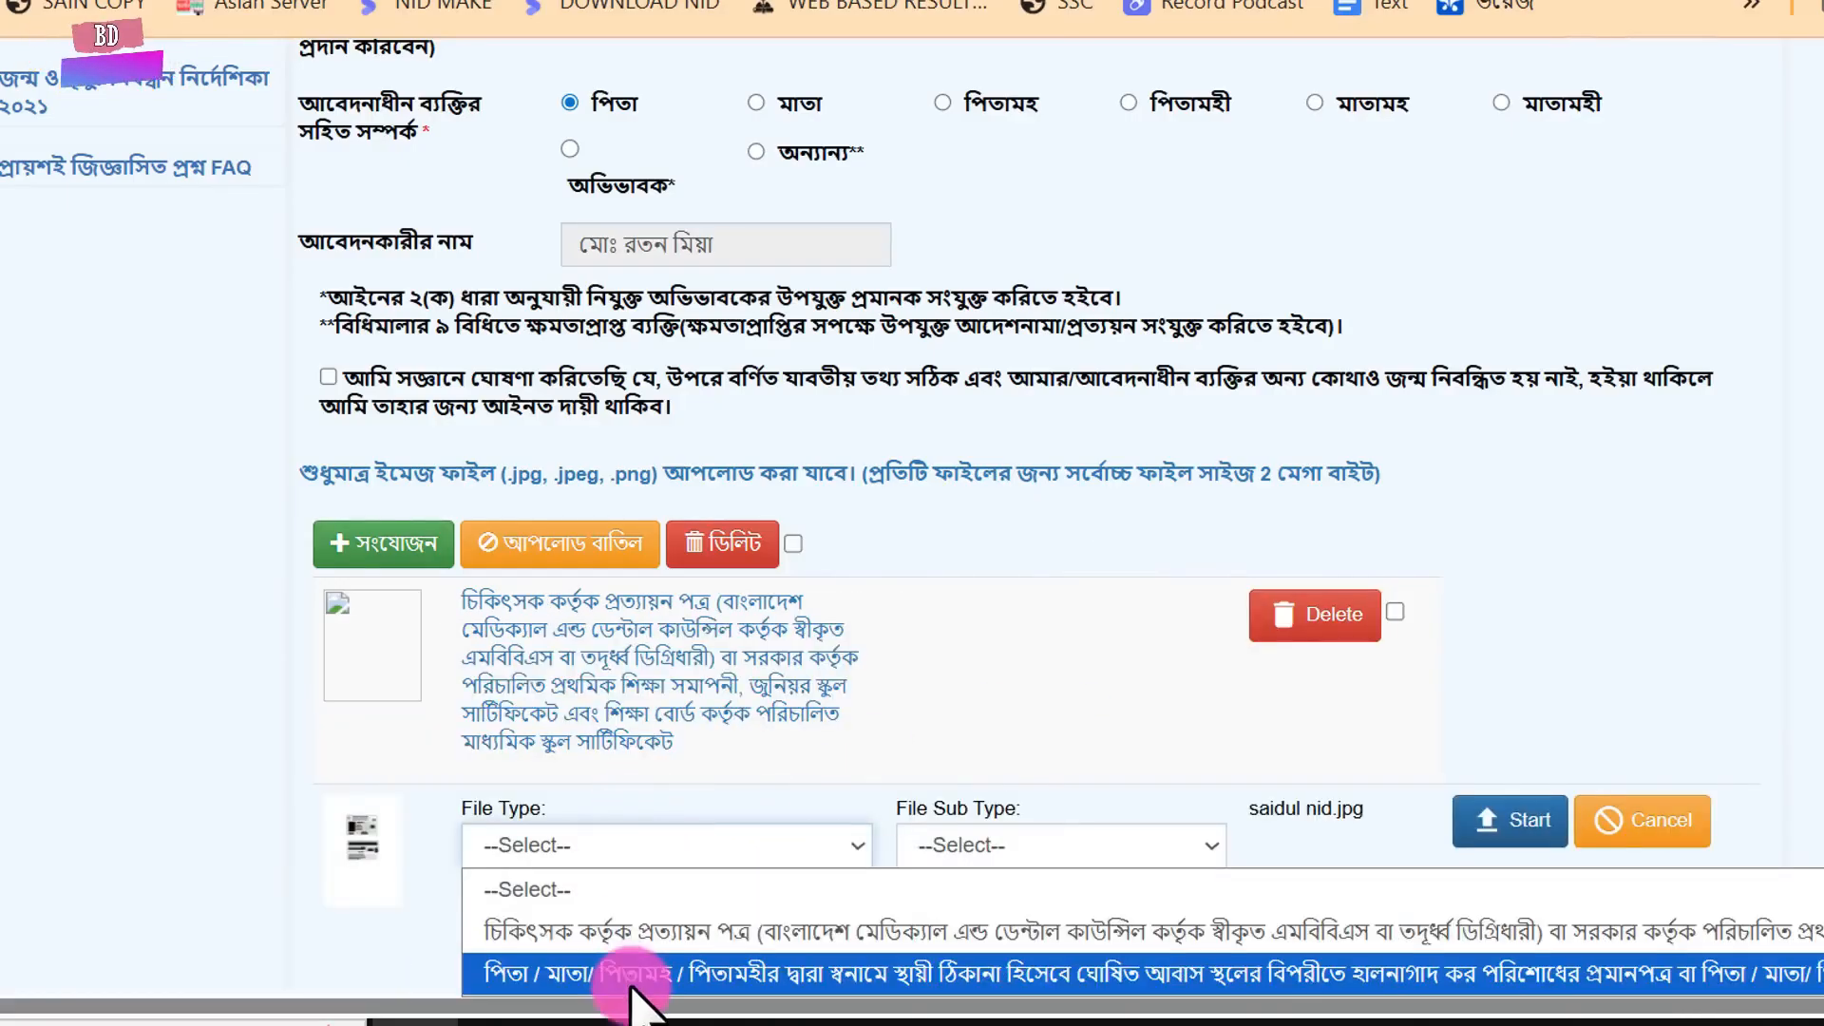
left_click(630, 971)
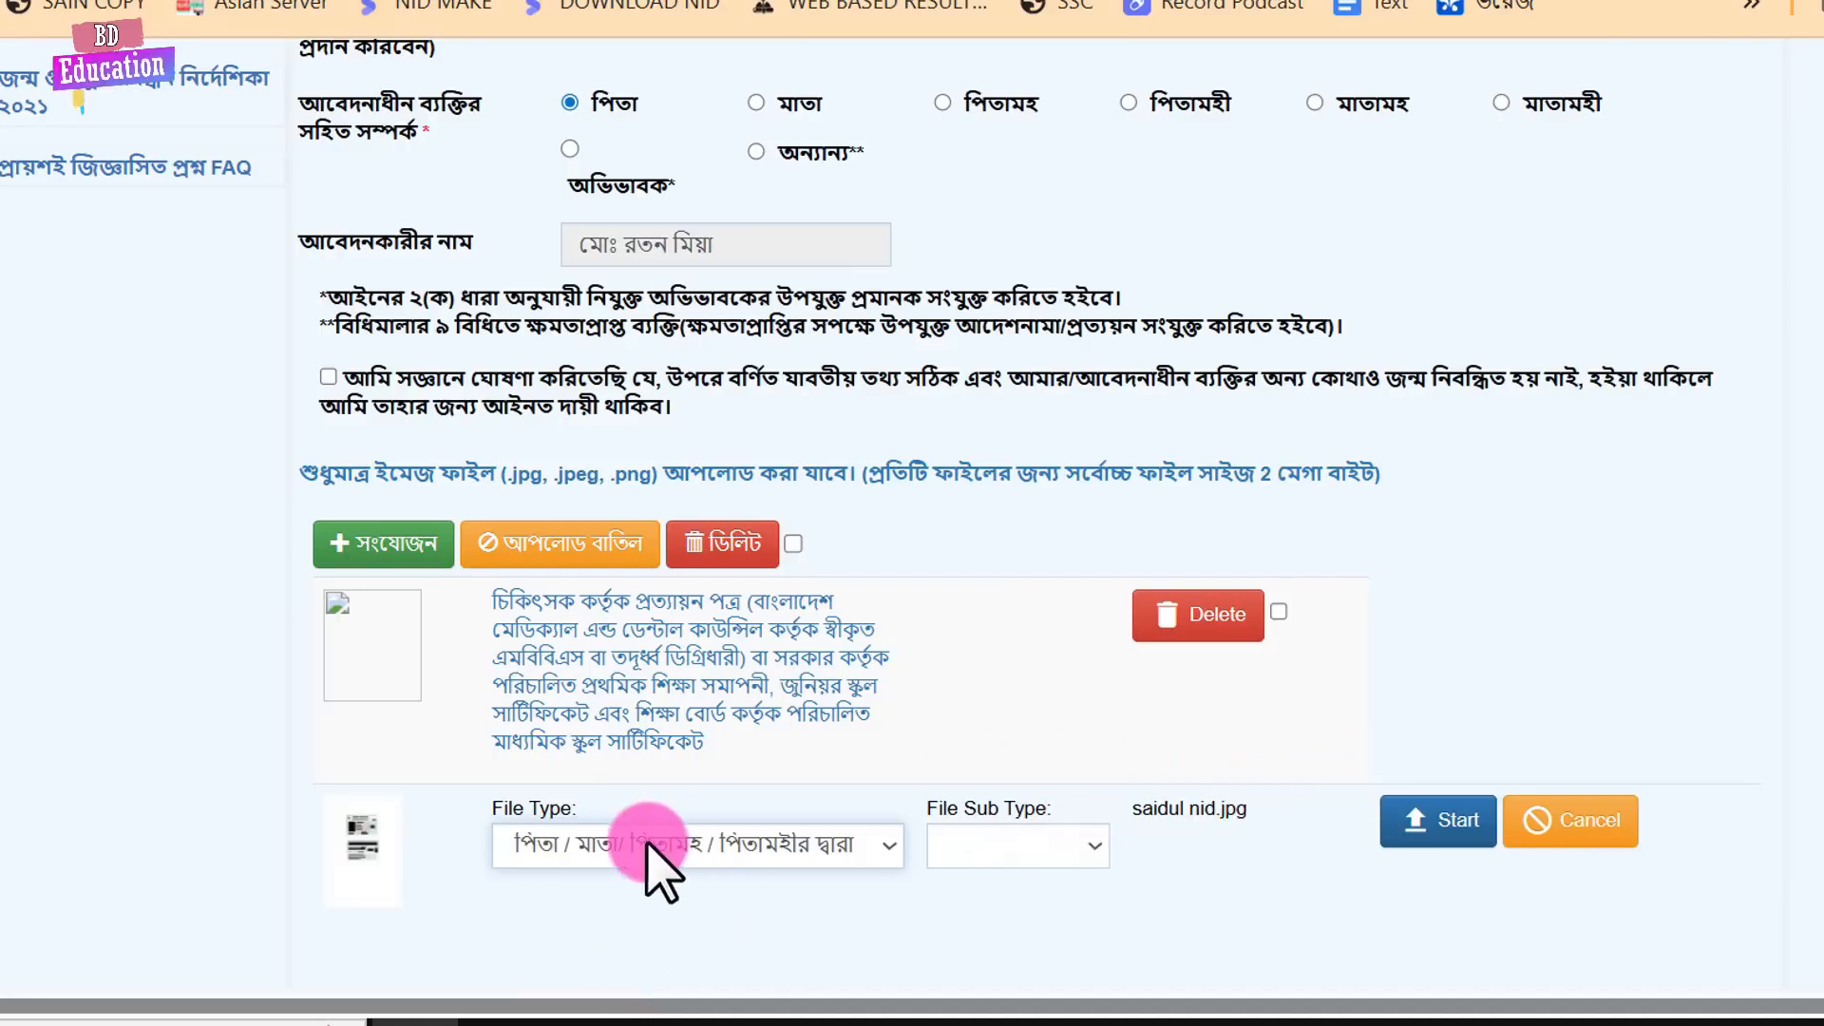
left_click(1436, 819)
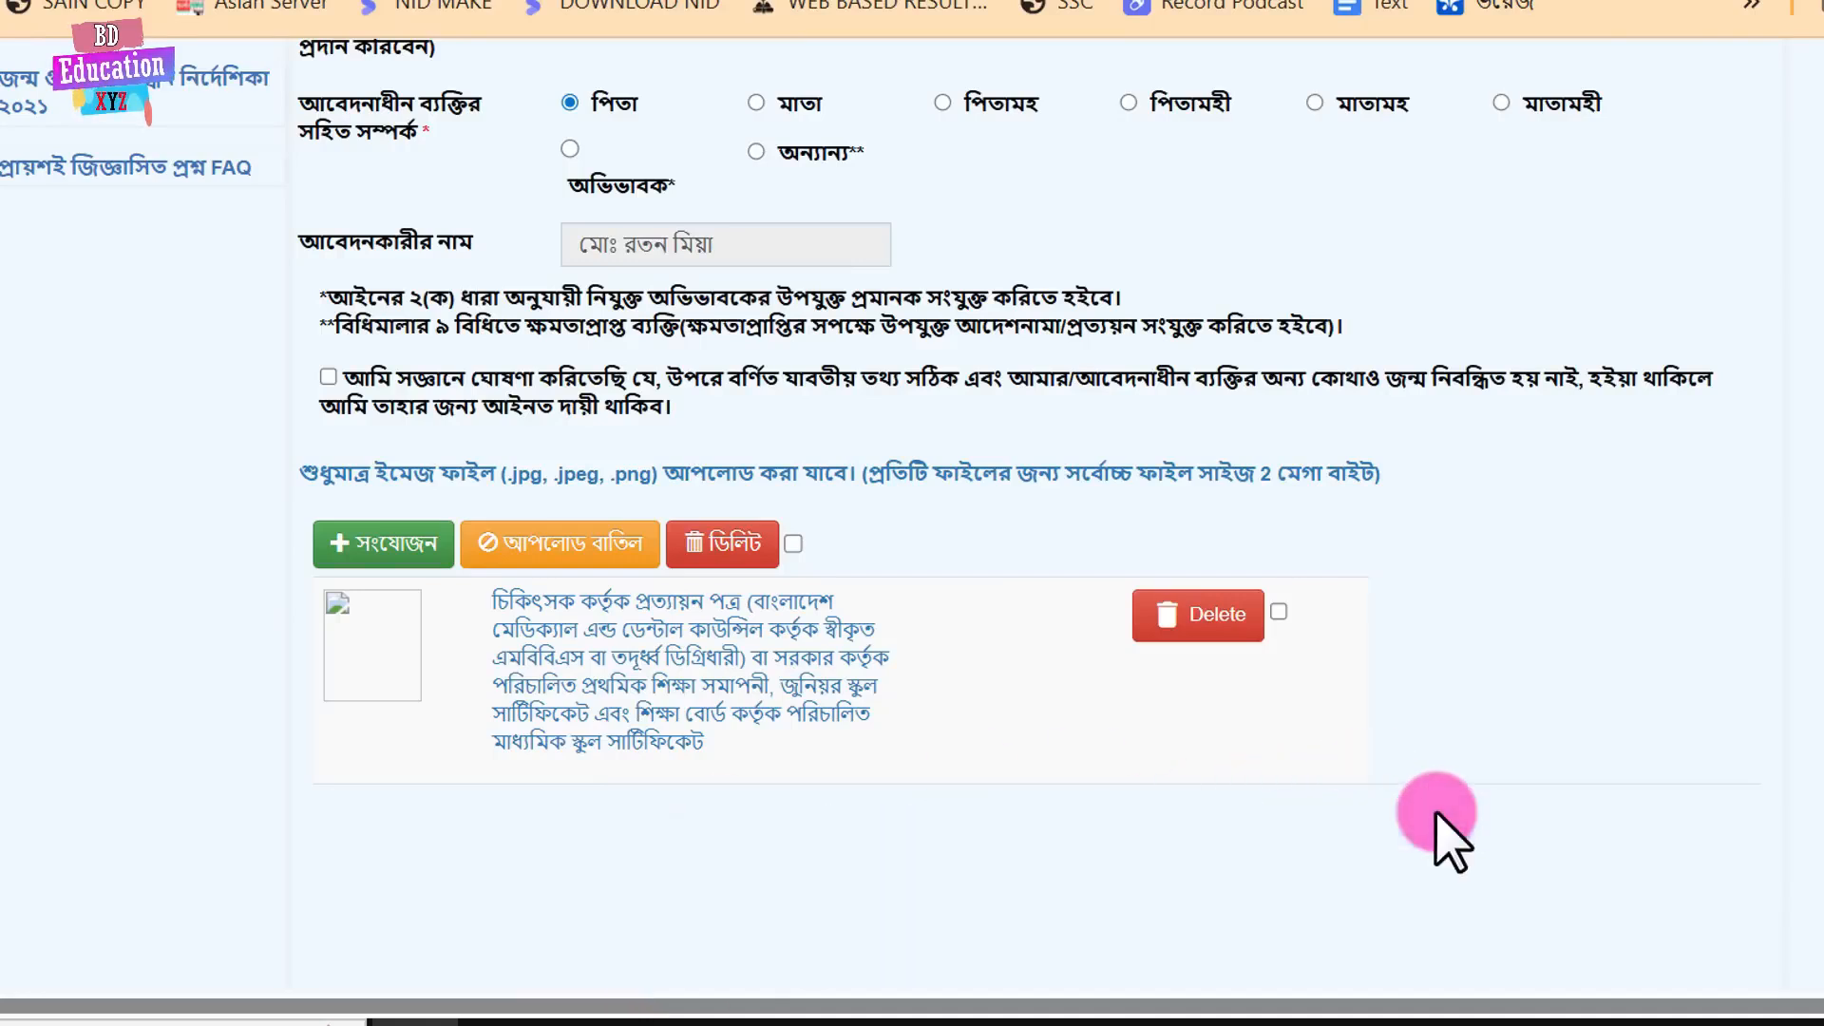
scroll(1325, 784, "down", 2)
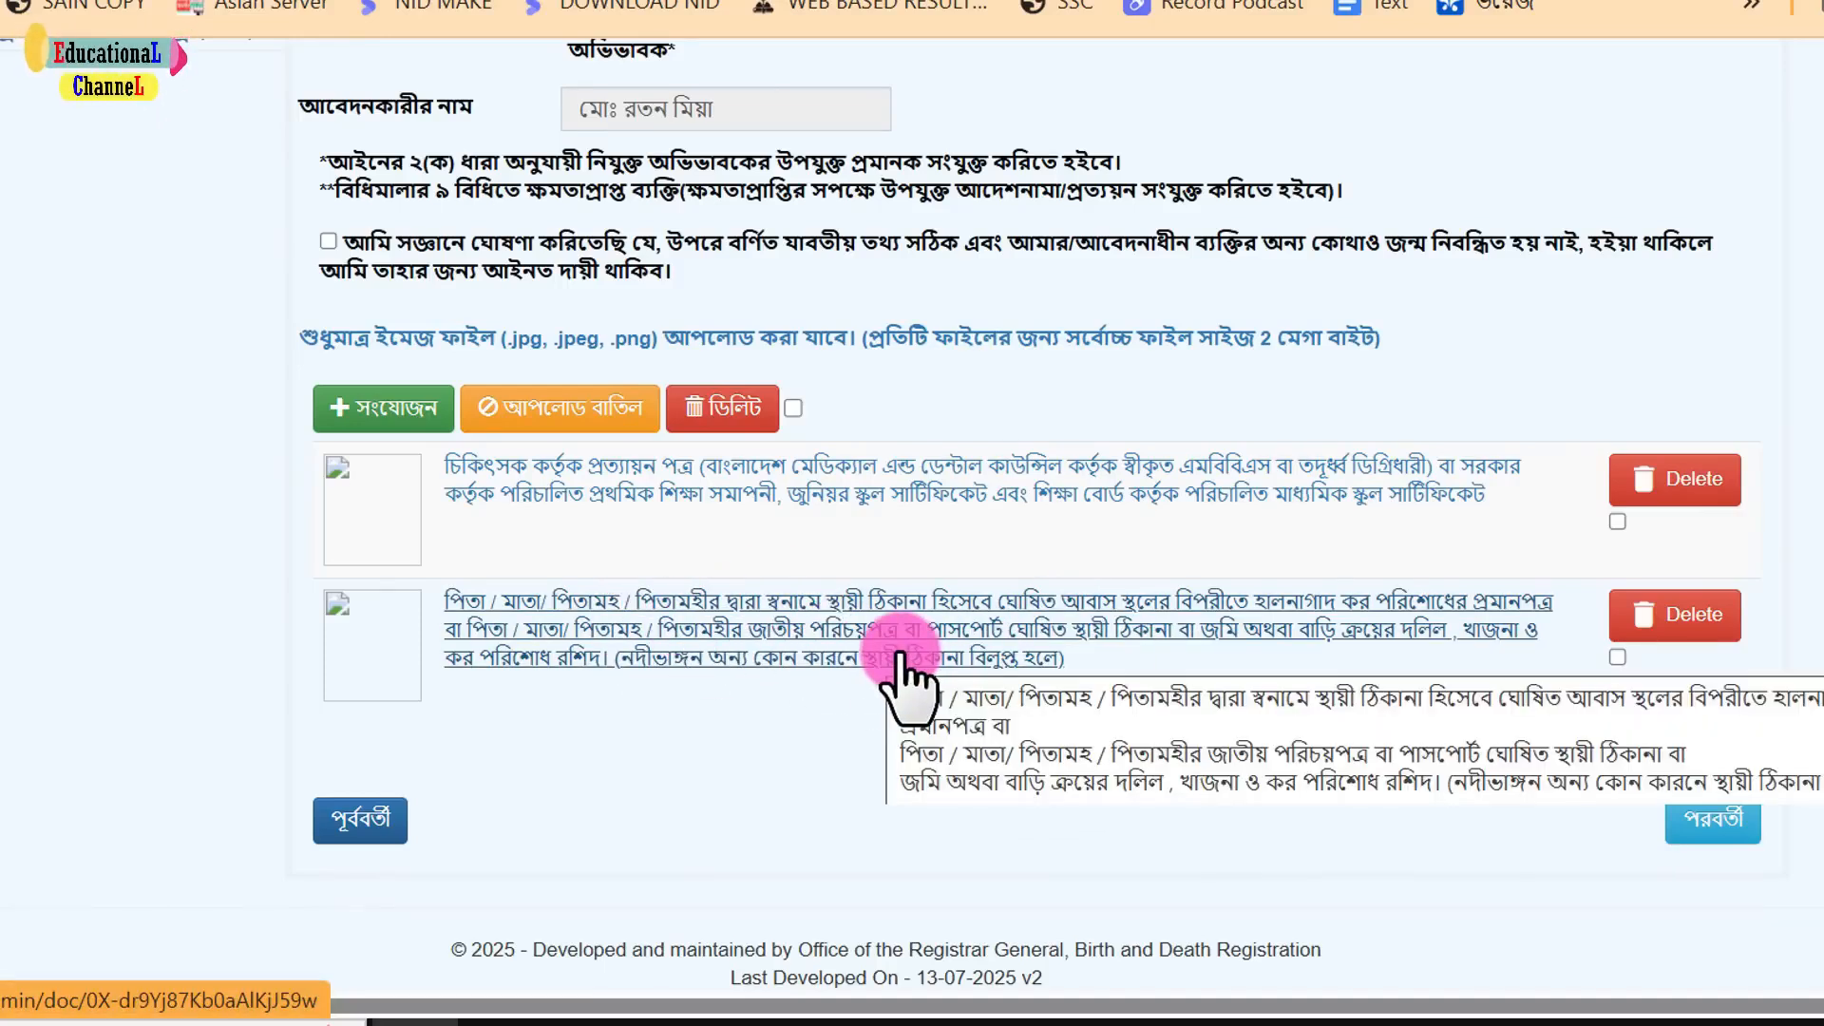
- Accept the declaration that the information is correct and the birth is not registered elsewhere, check the attestation, and continue to the application review
scroll(989, 655, "up", 2)
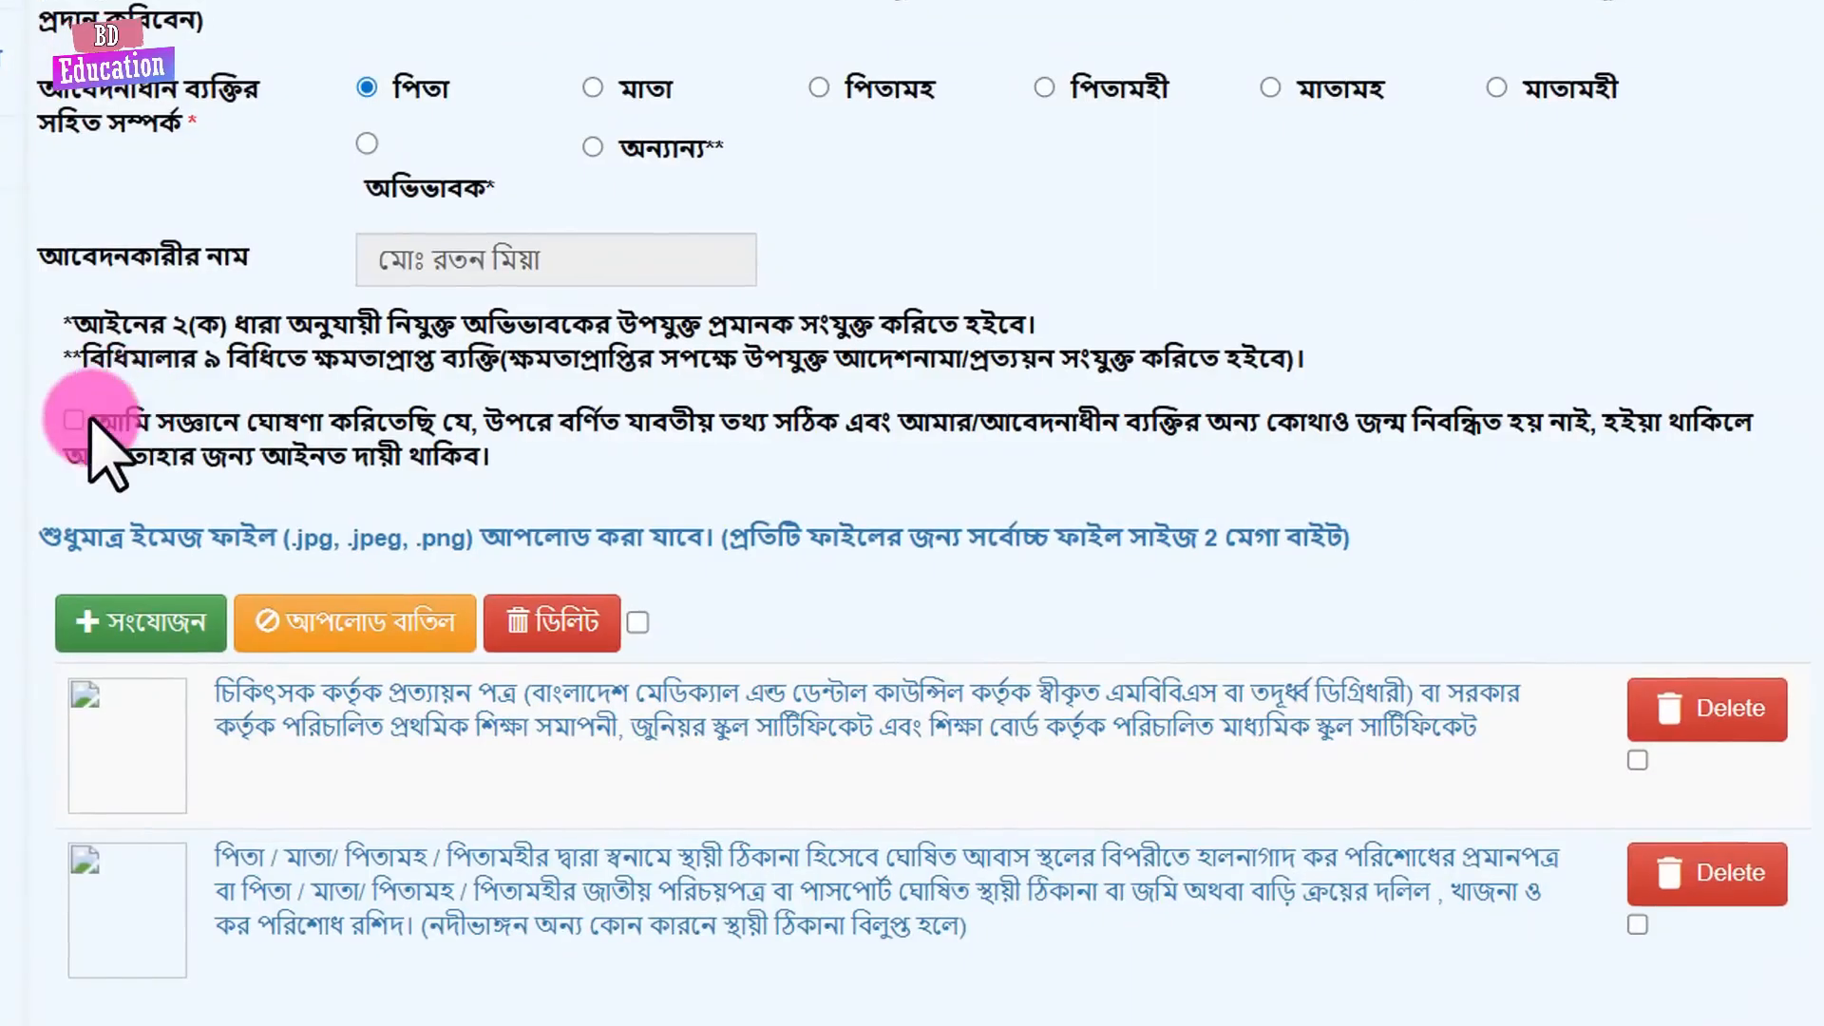
left_click(73, 422)
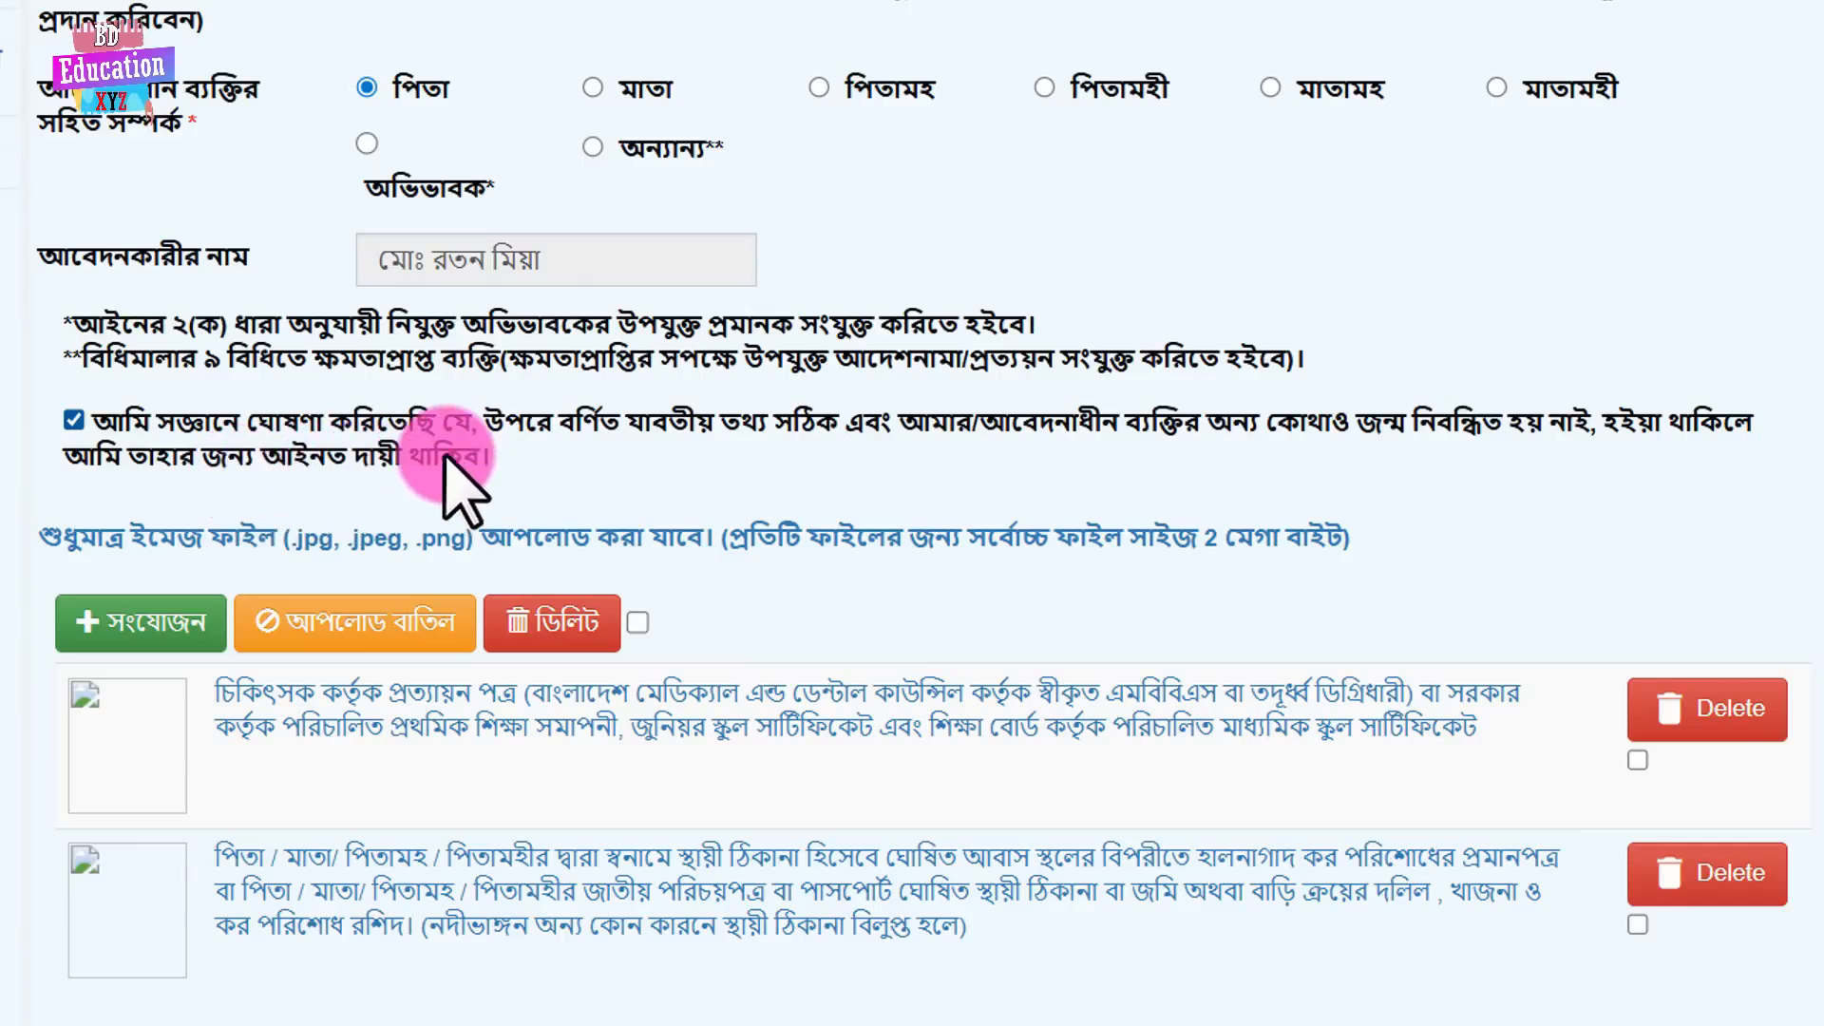
scroll(665, 527, "down", 2)
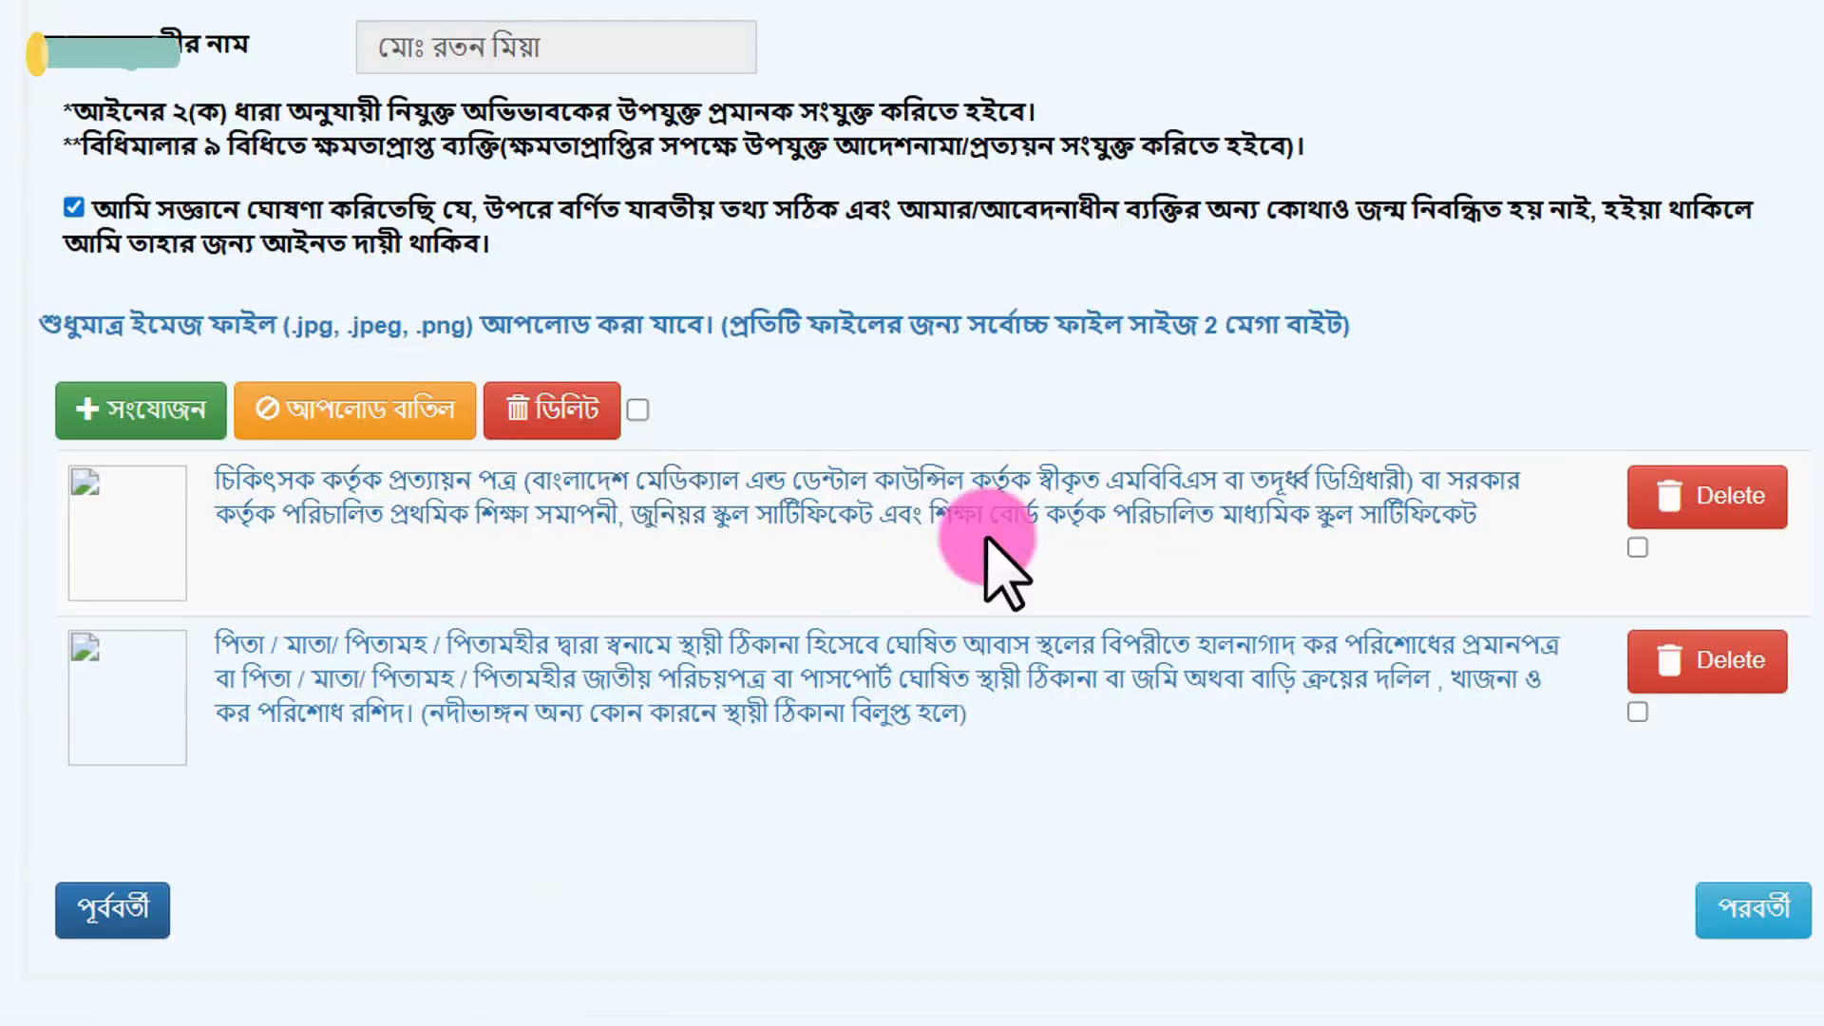
scroll(1473, 761, "up", 7)
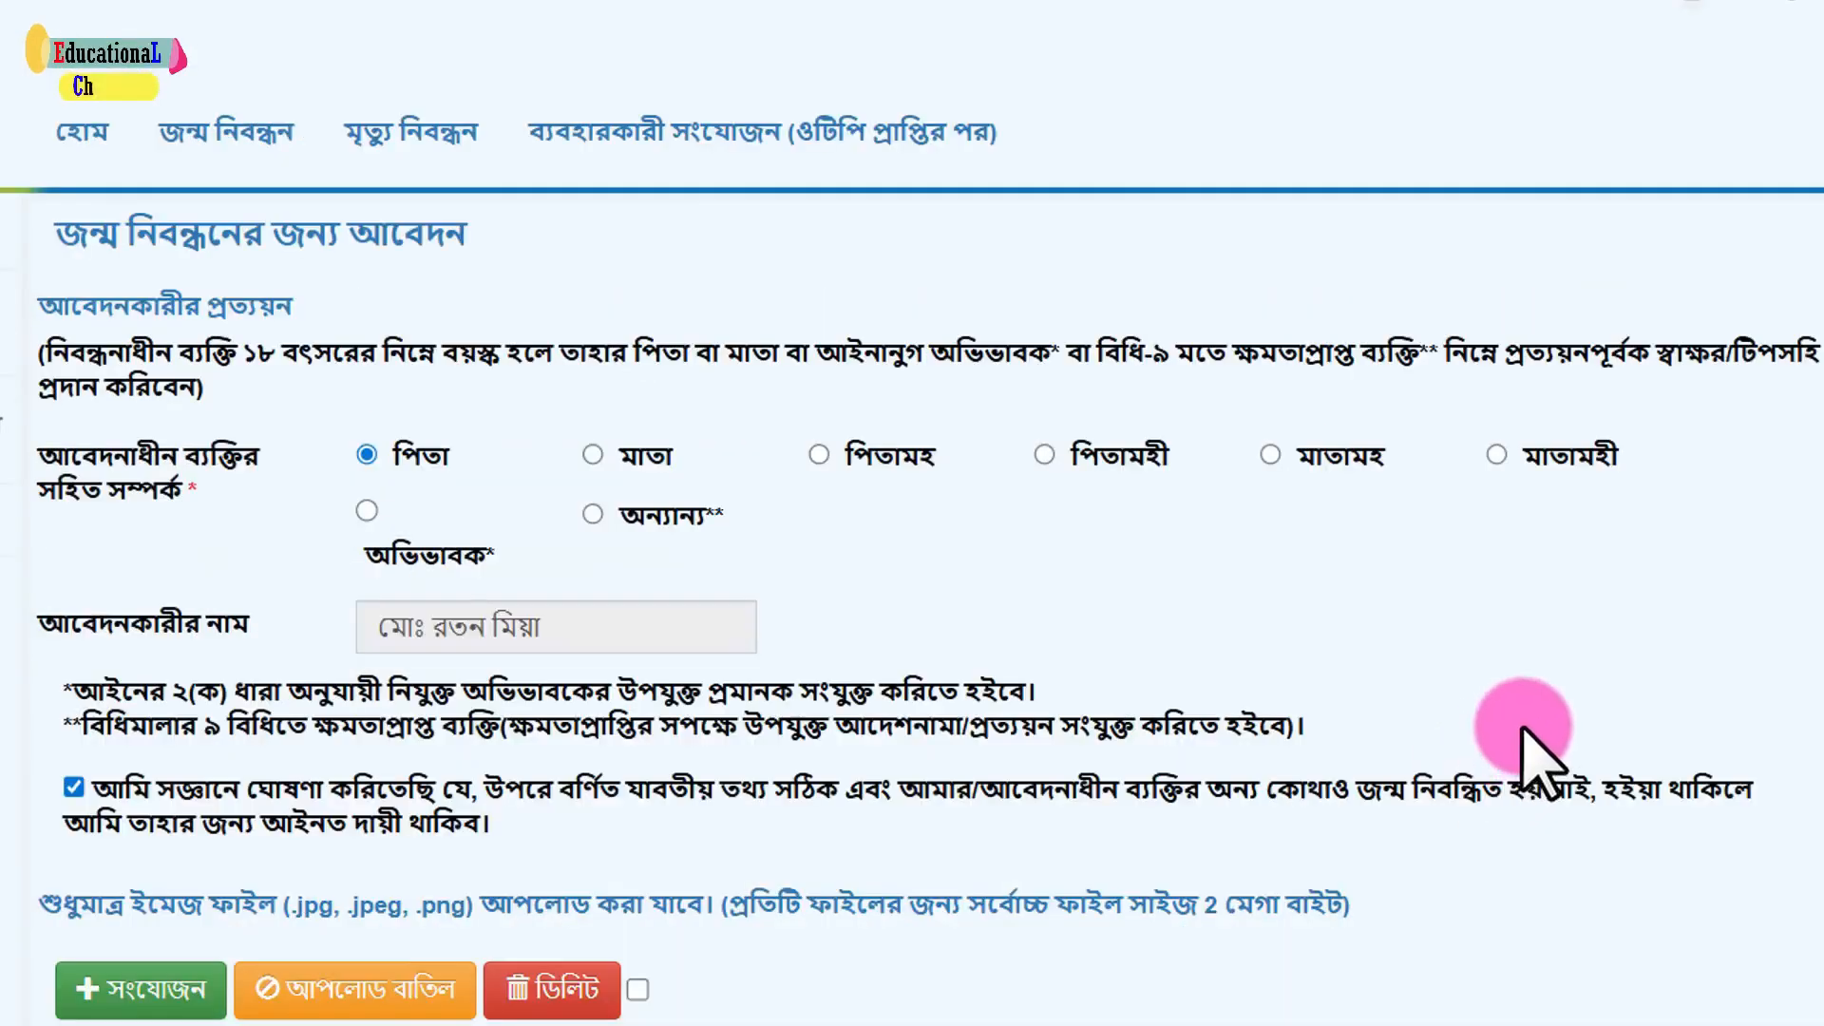
scroll(1519, 722, "down", 7)
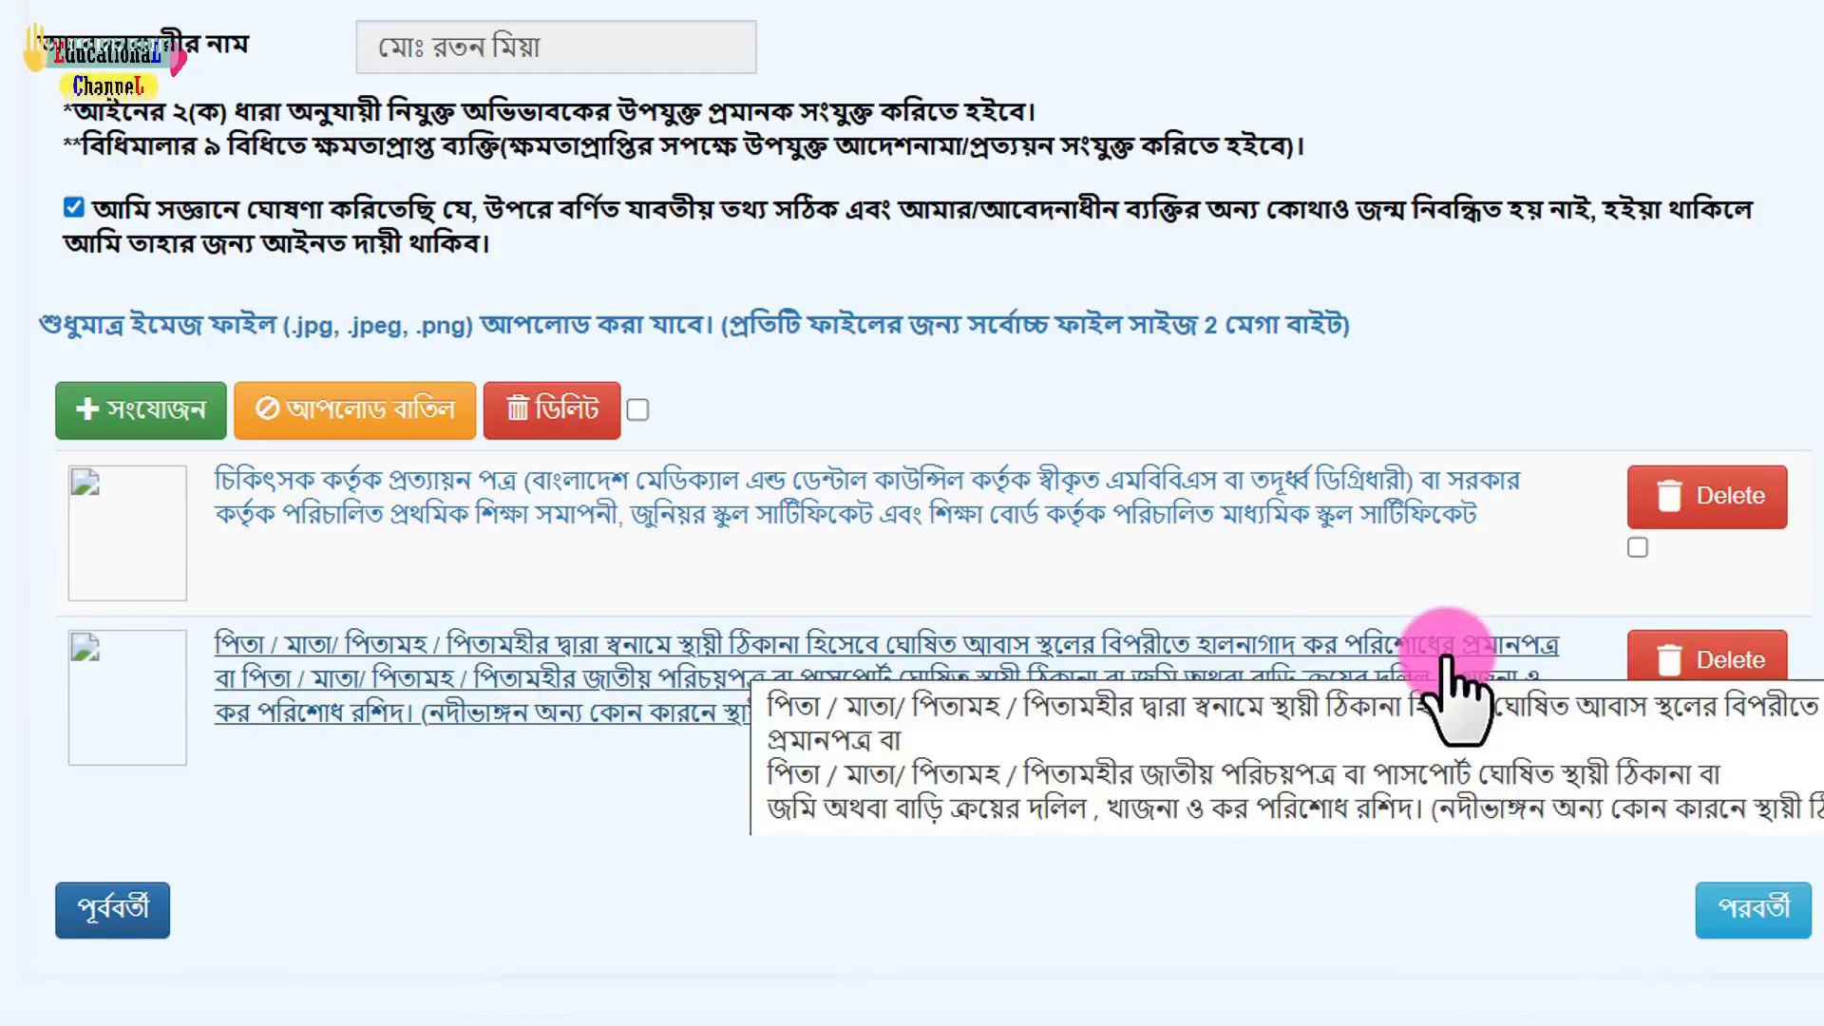
scroll(1235, 745, "up", 5)
scroll(1235, 745, "down", 5)
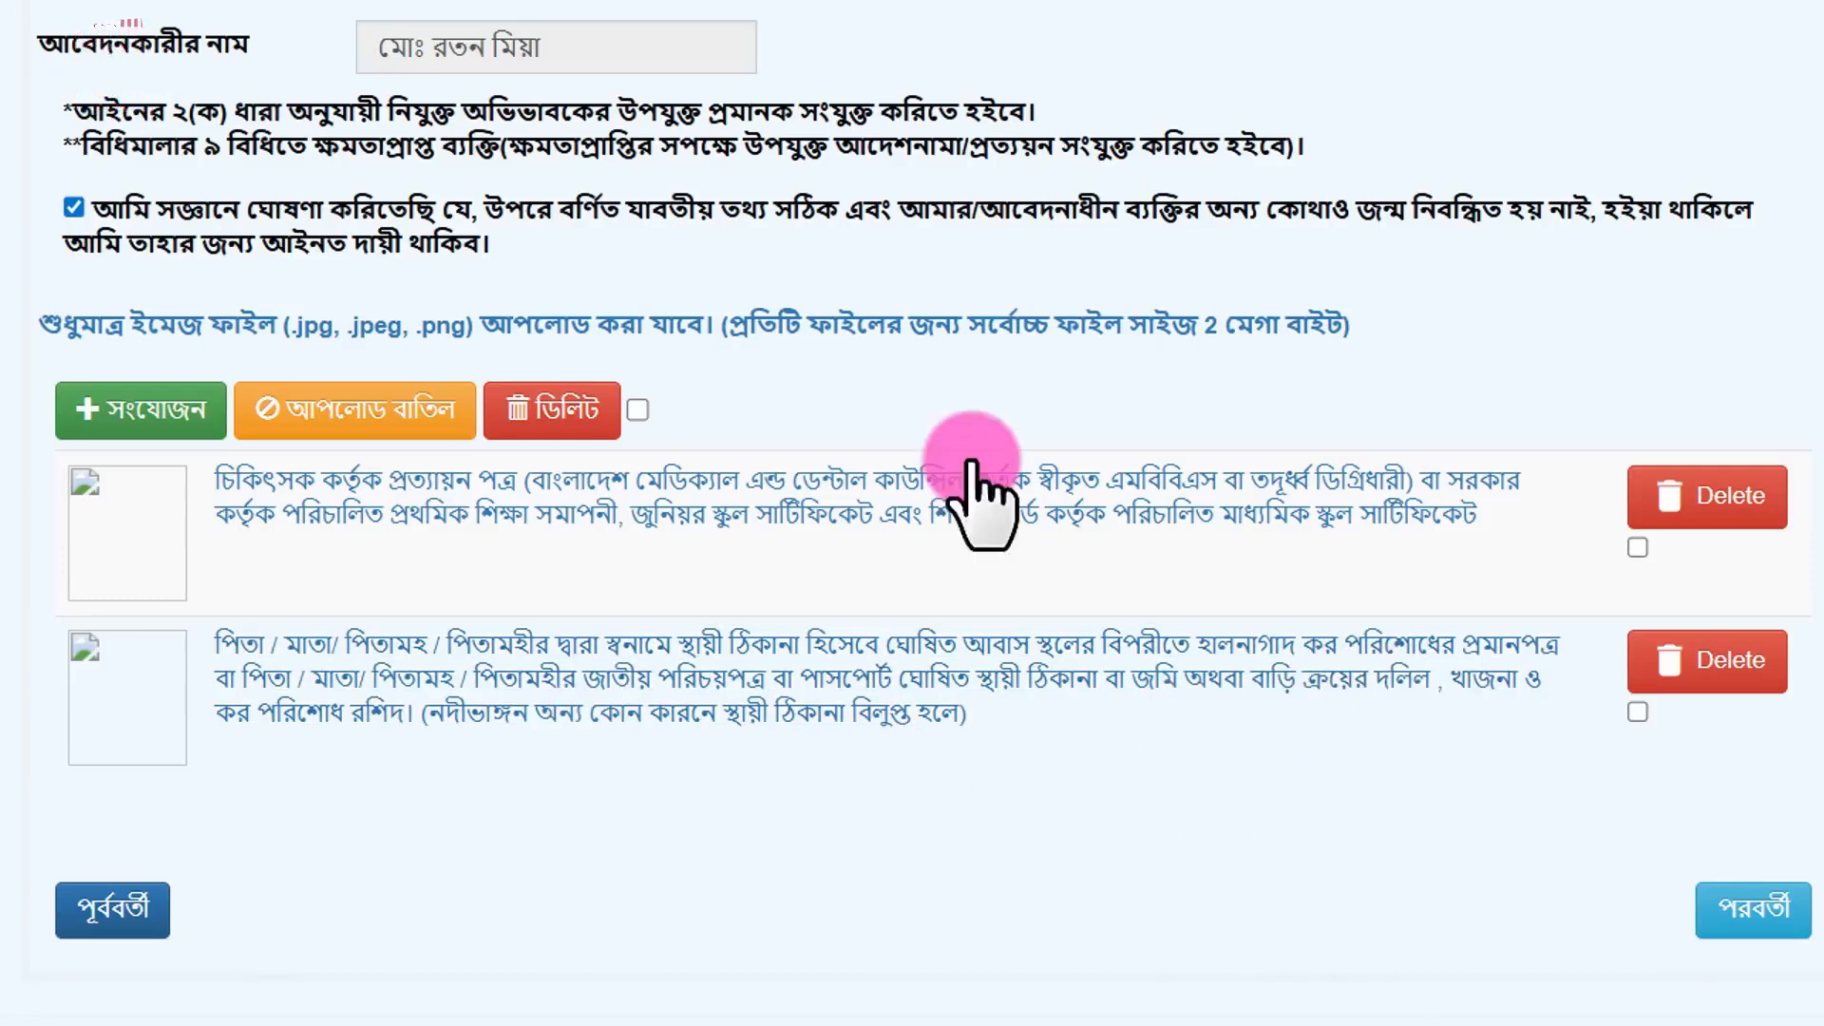
left_click(1754, 910)
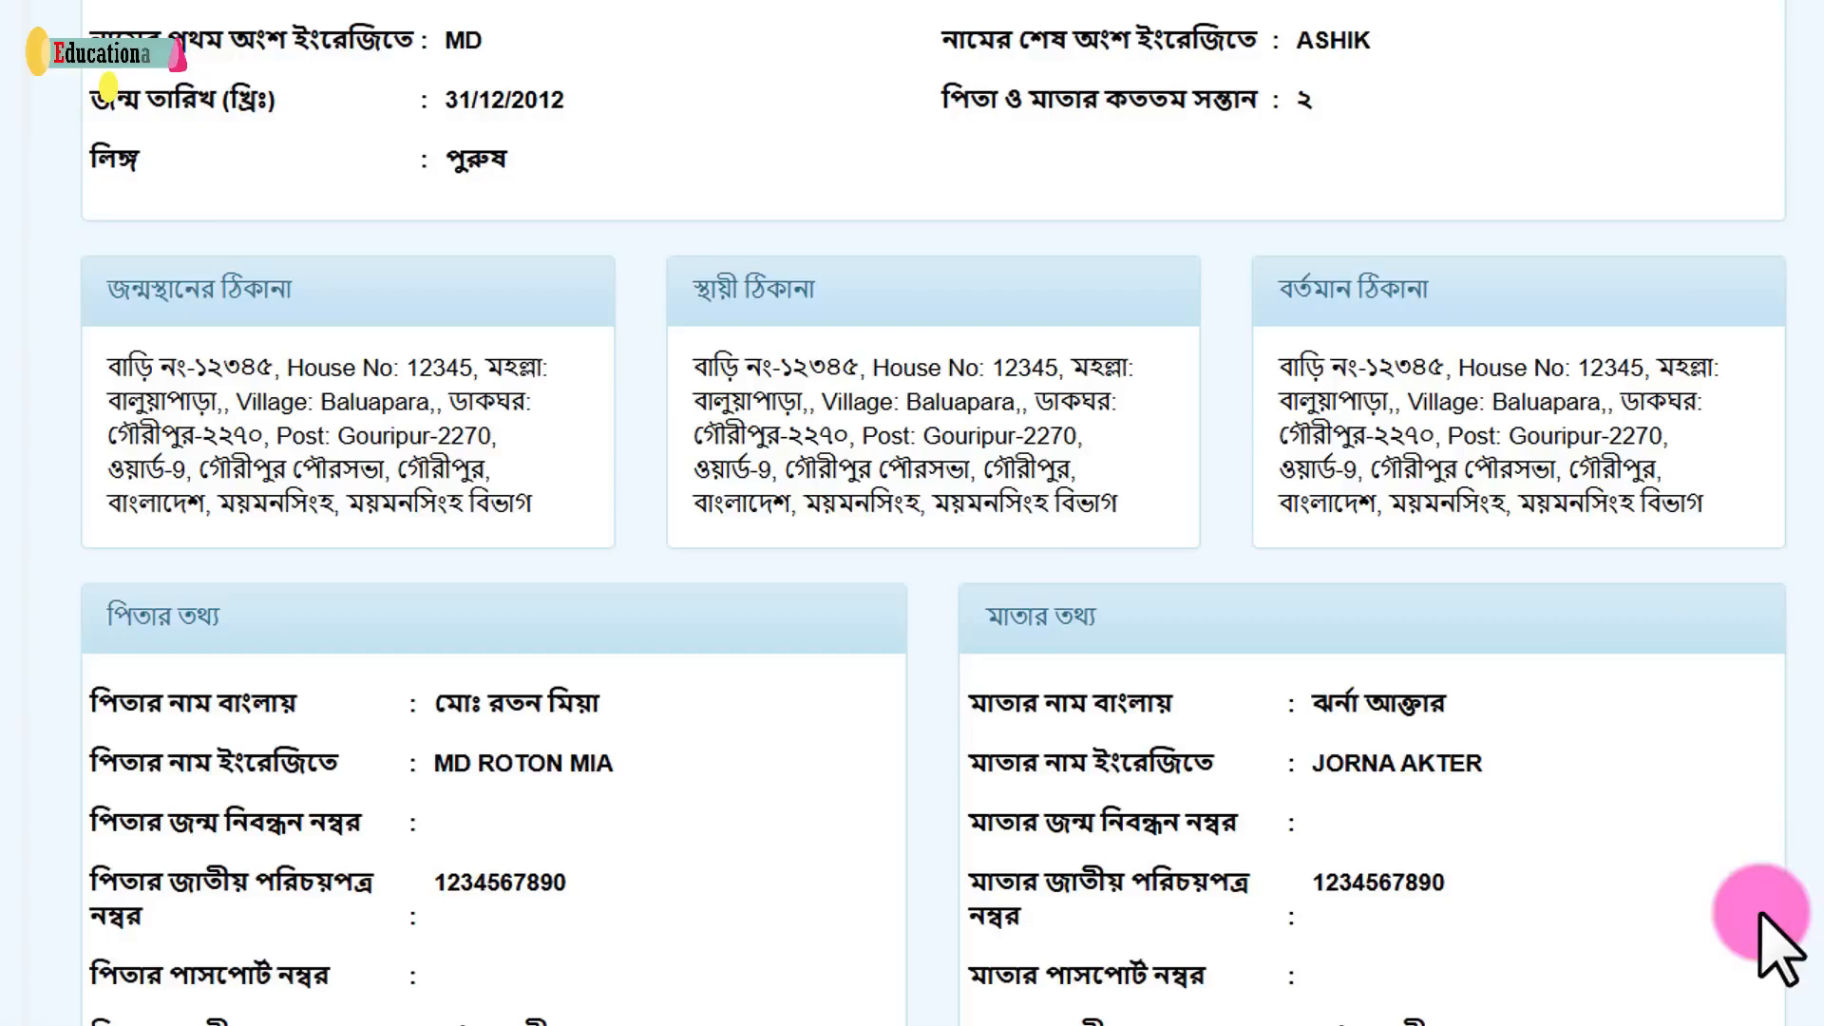
- Review the application summary: the registered person's identity, the three addresses, both parents' information and the applicant's information
scroll(1201, 406, "up", 3)
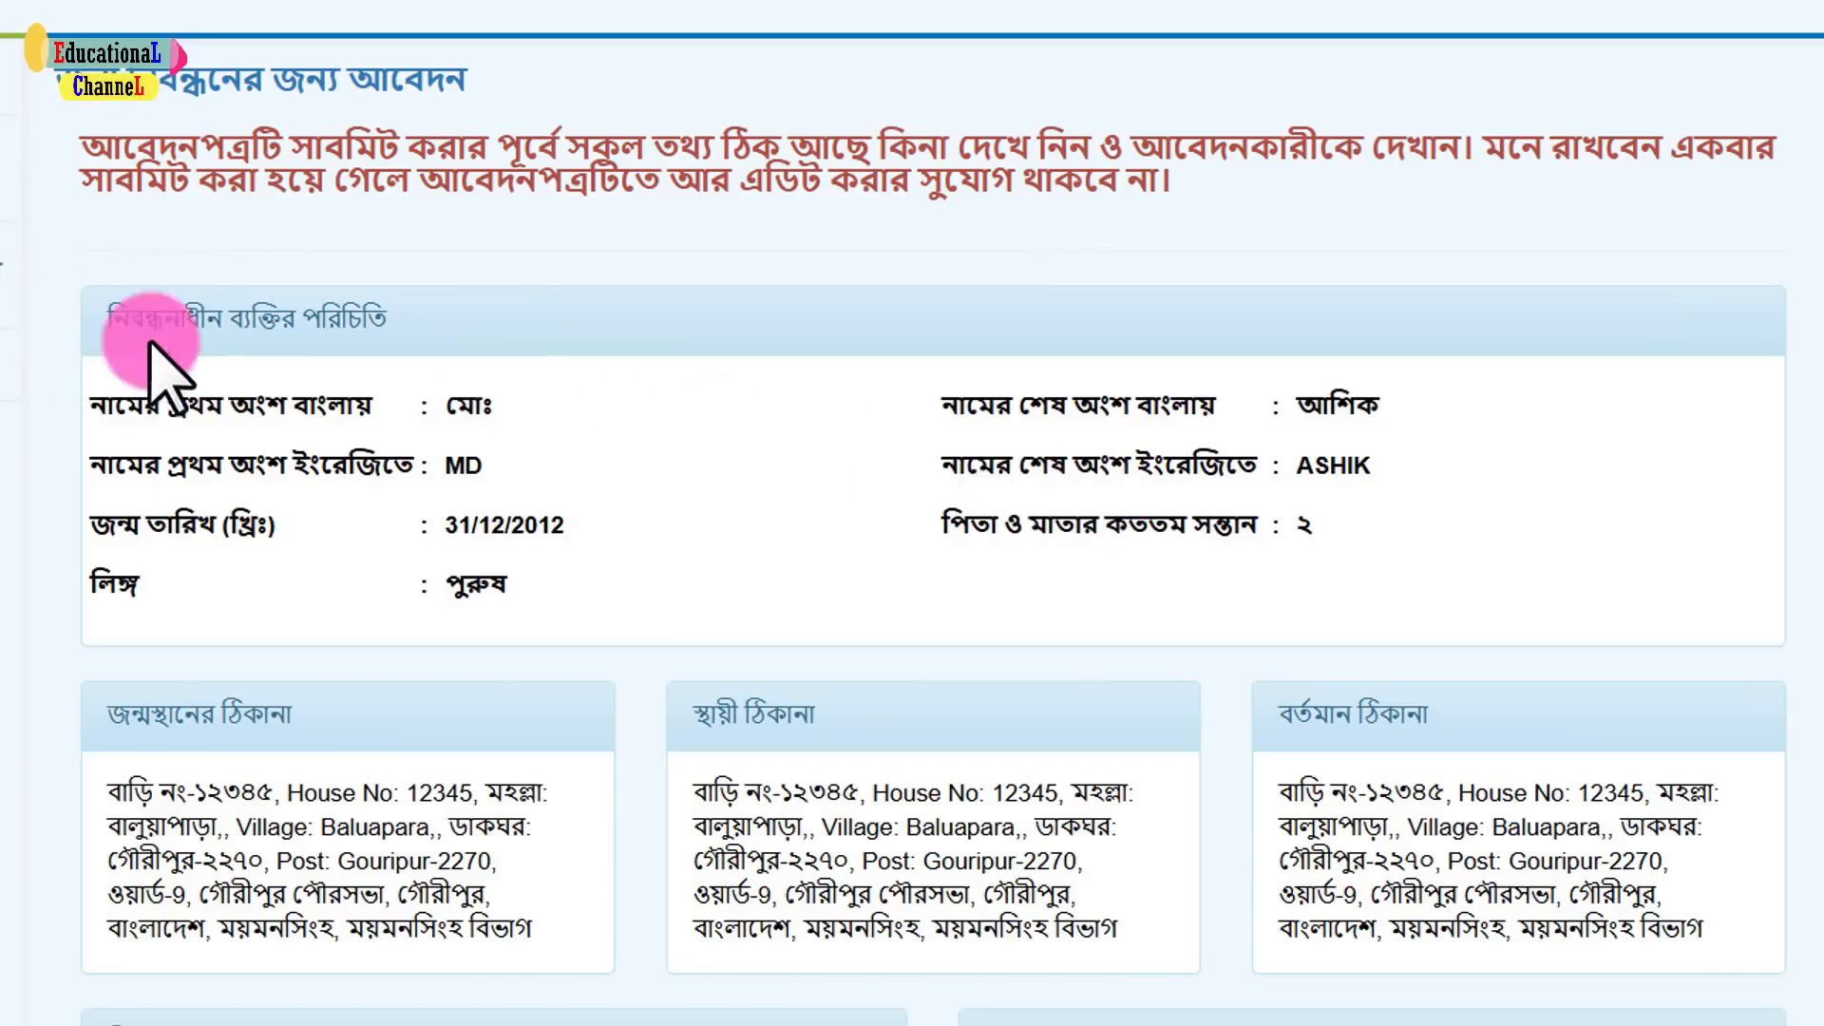
scroll(423, 399, "down", 2)
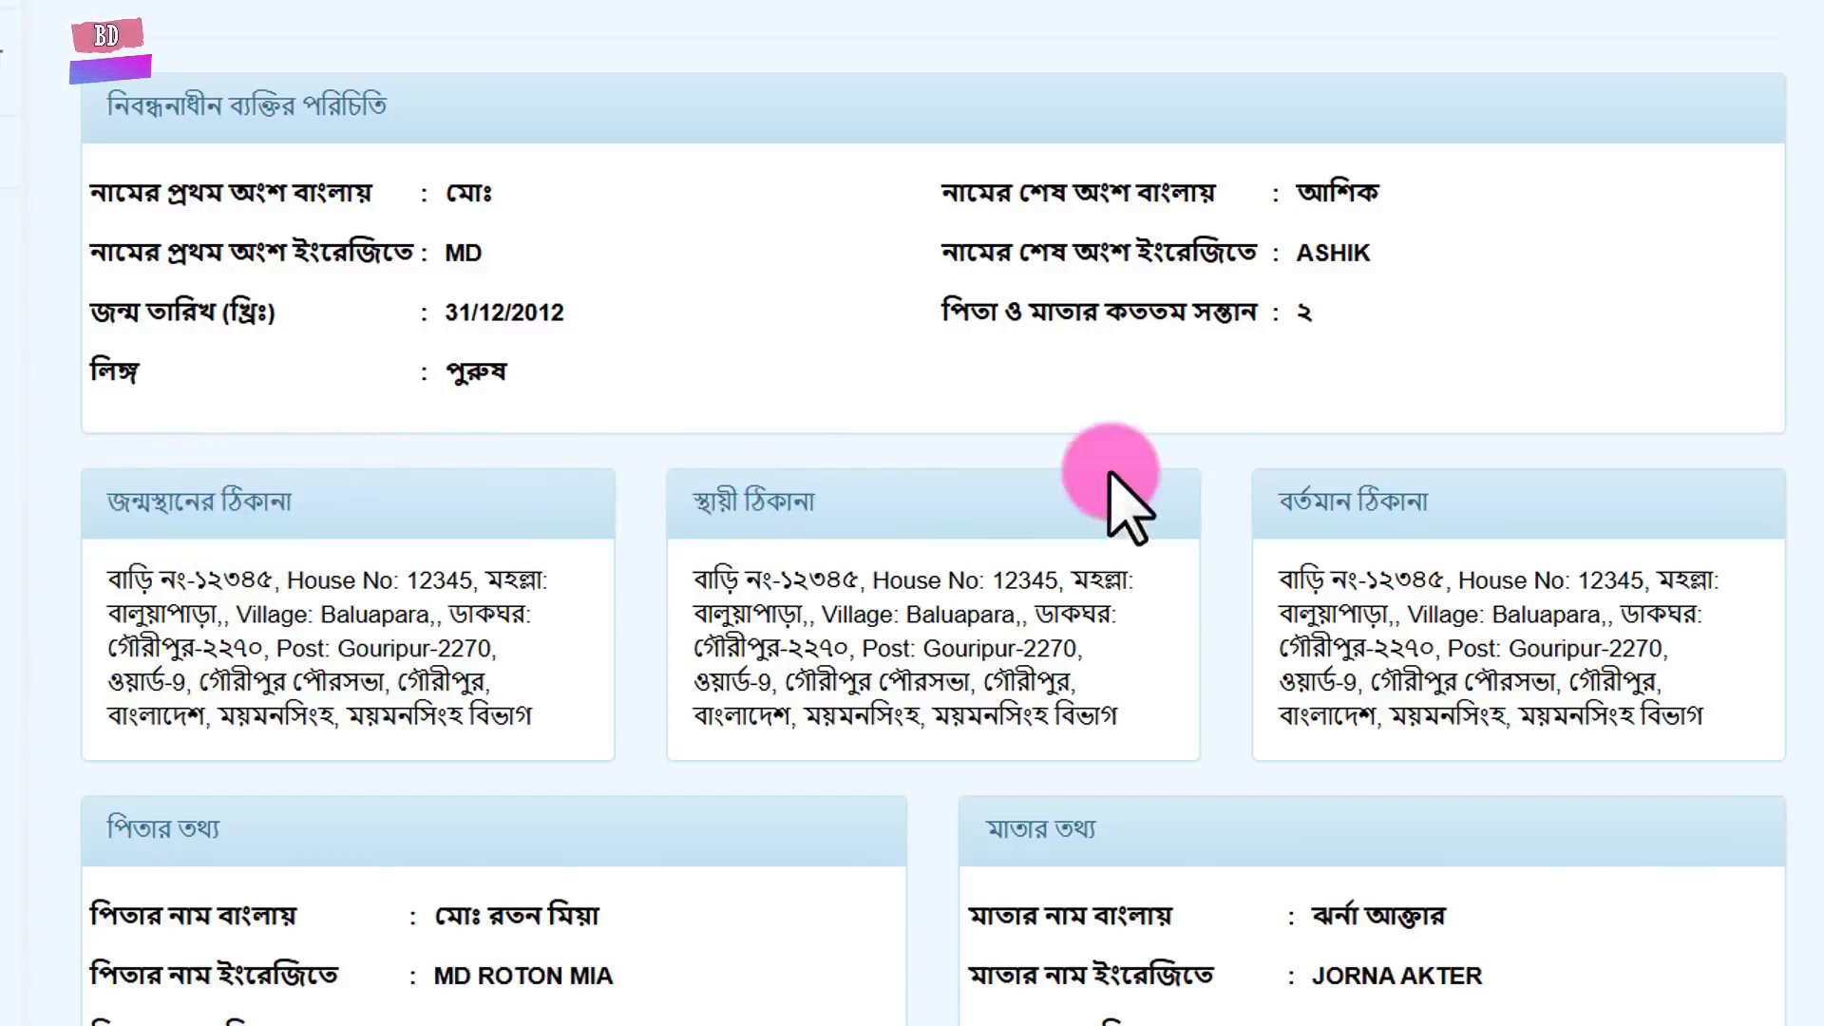
scroll(1302, 509, "down", 2)
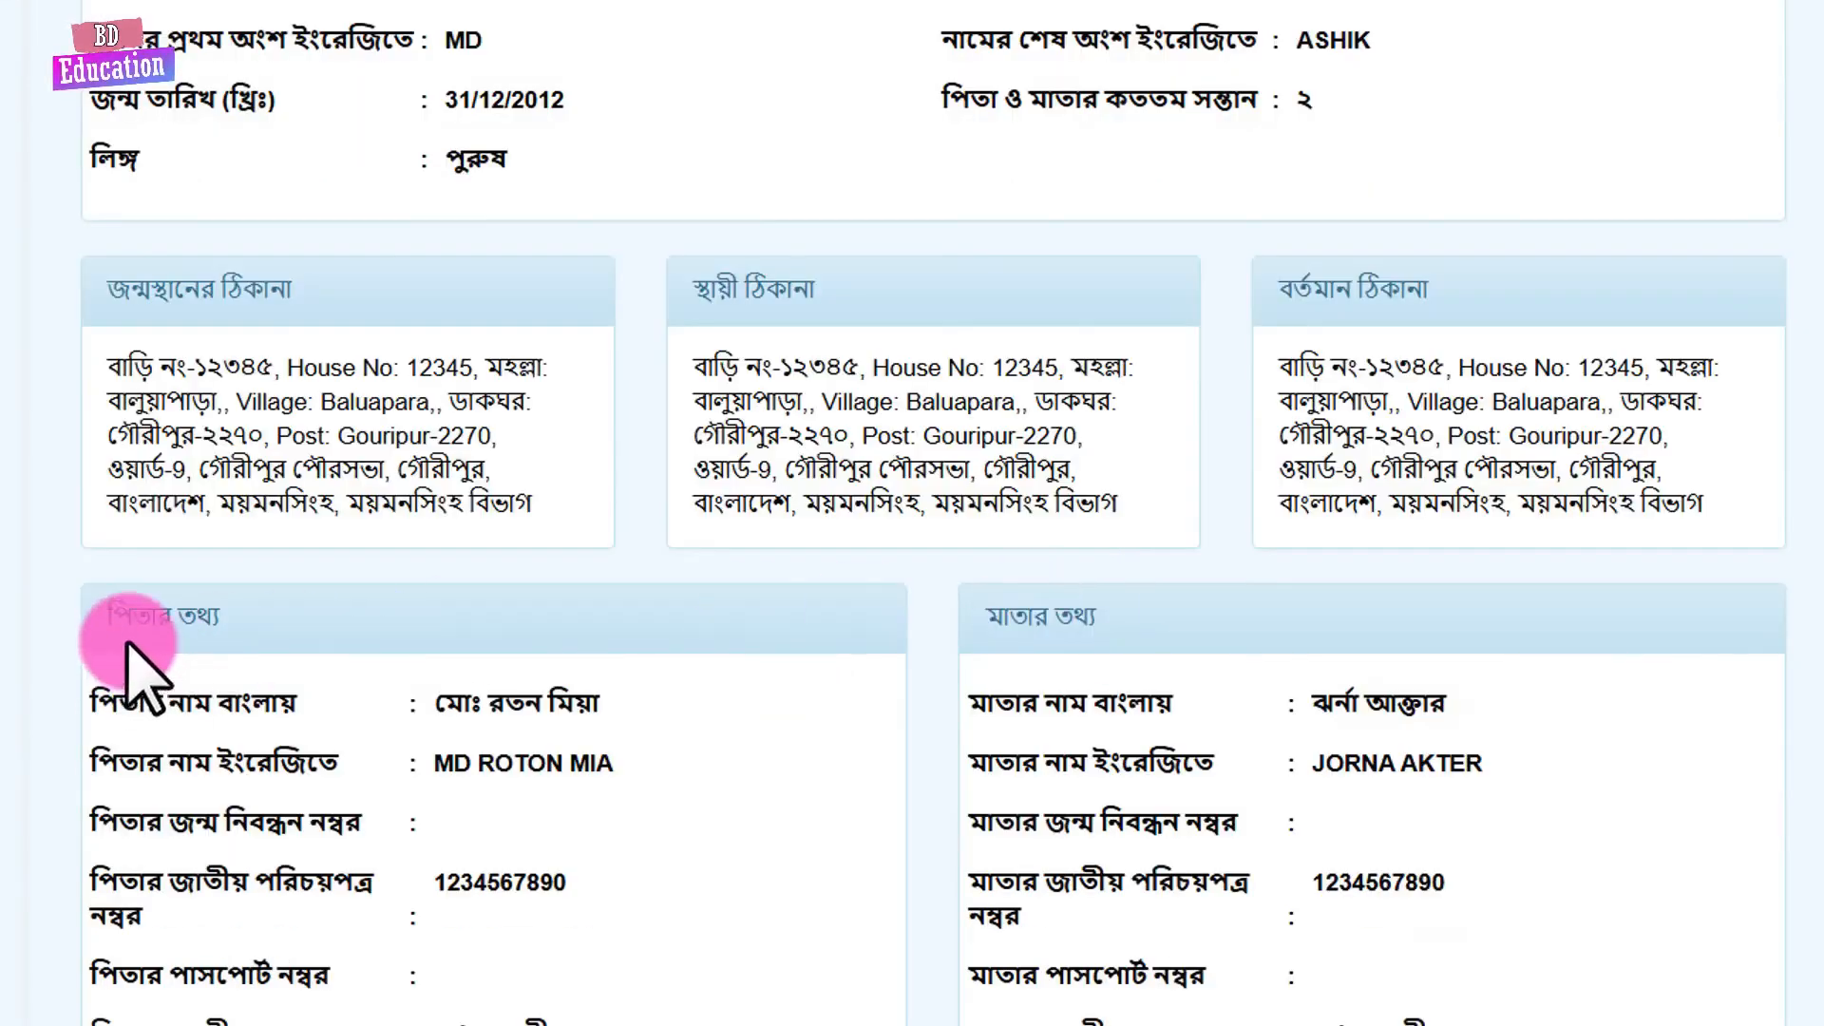
scroll(550, 712, "down", 4)
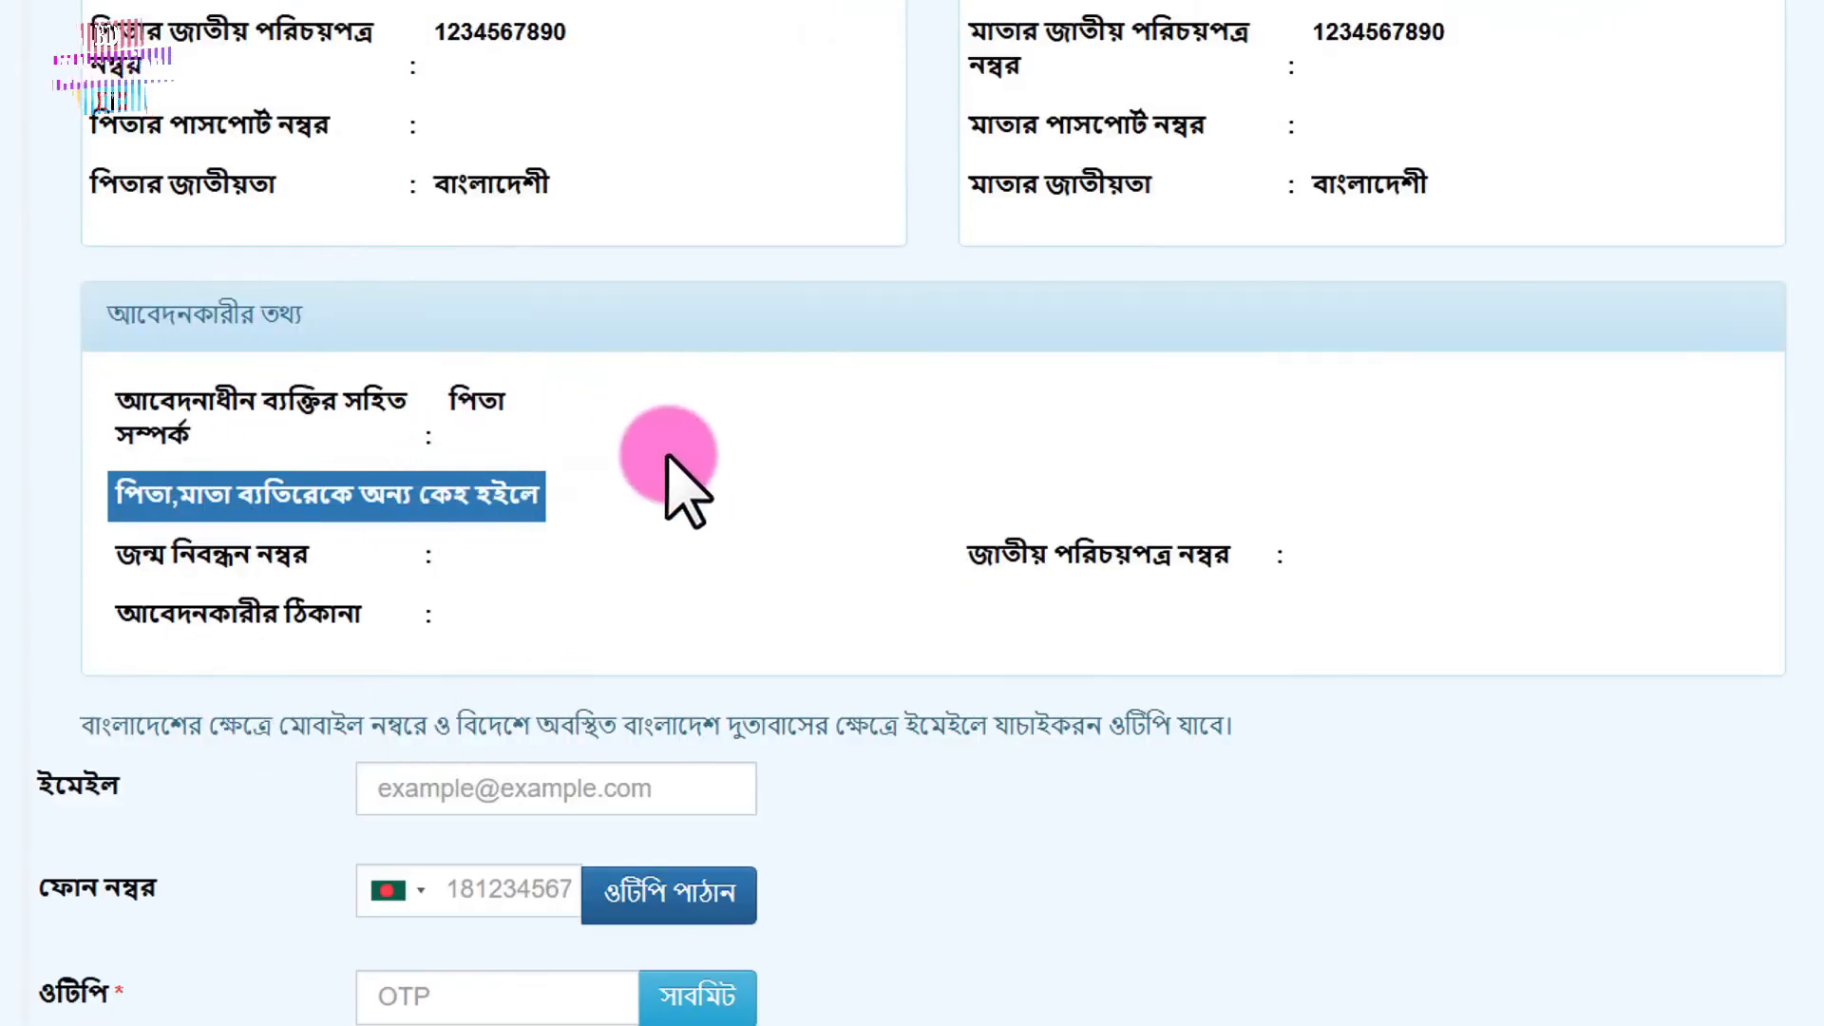
scroll(671, 501, "up", 4)
scroll(714, 418, "down", 6)
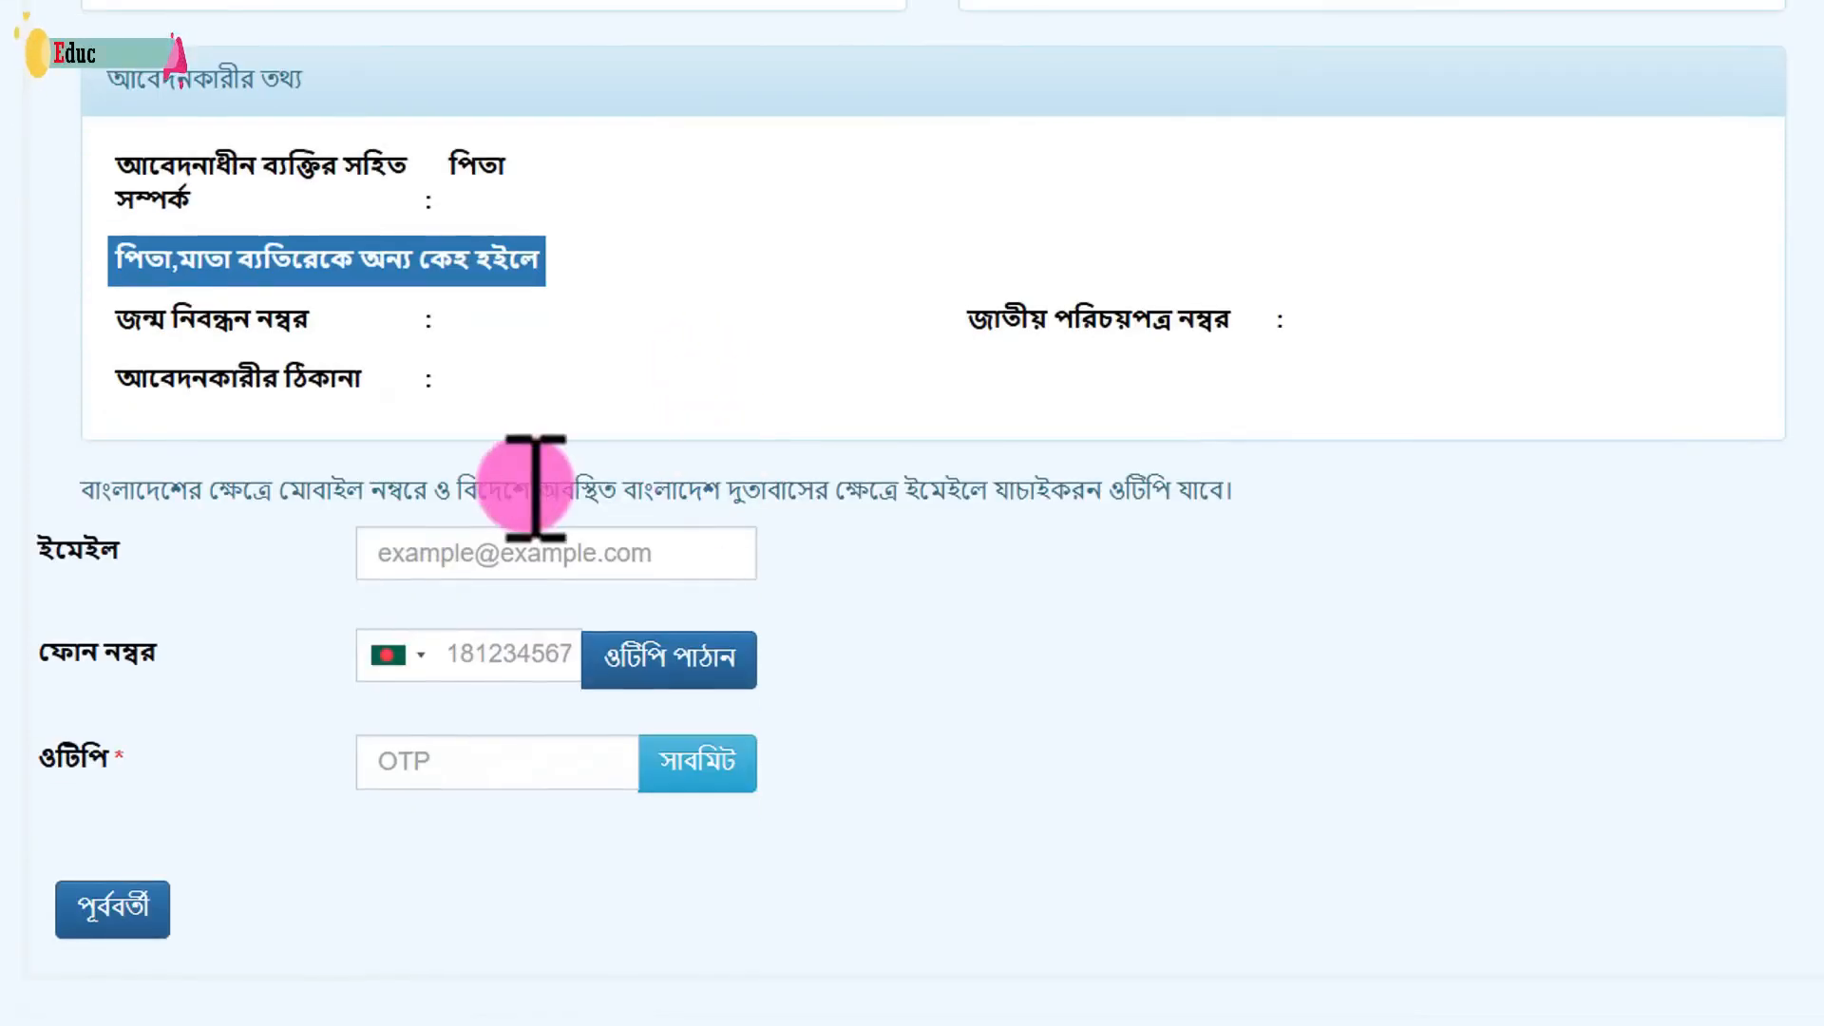
- Go back to the parents' information form to check the entries, and return through the address and attestation forms to the application review
left_click(149, 926)
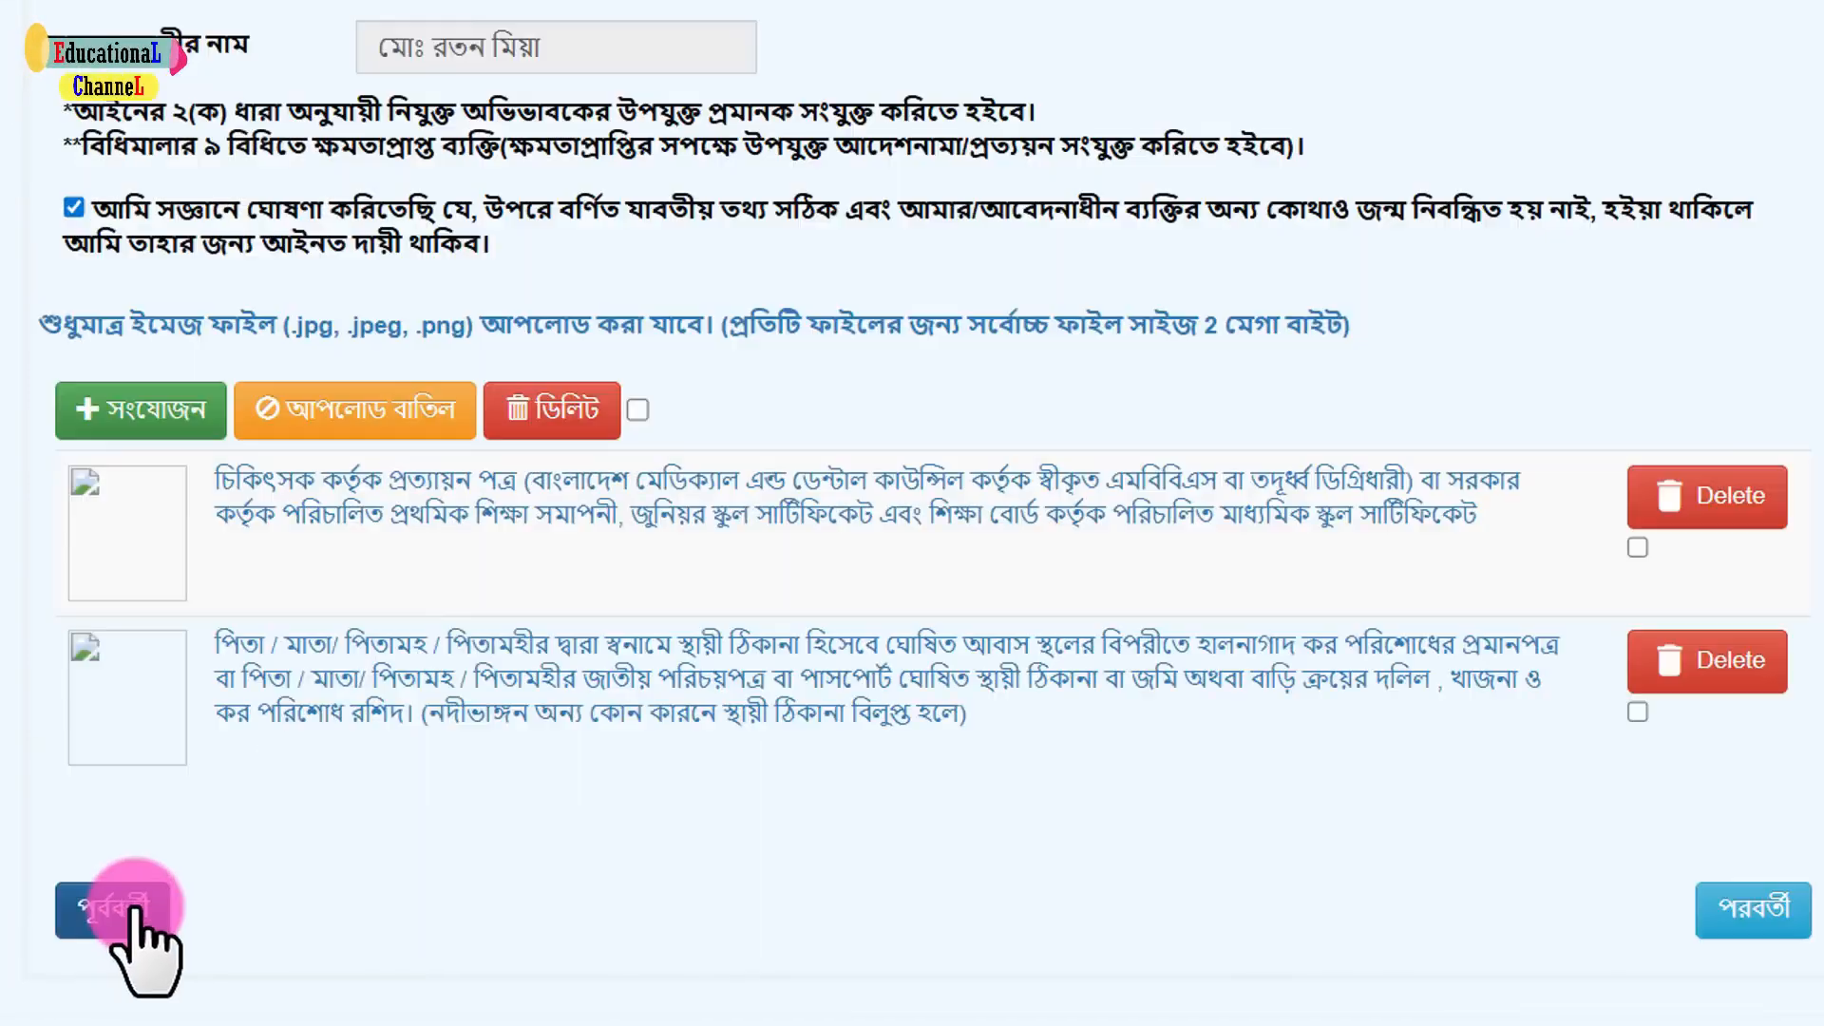
left_click(136, 912)
left_click(157, 983)
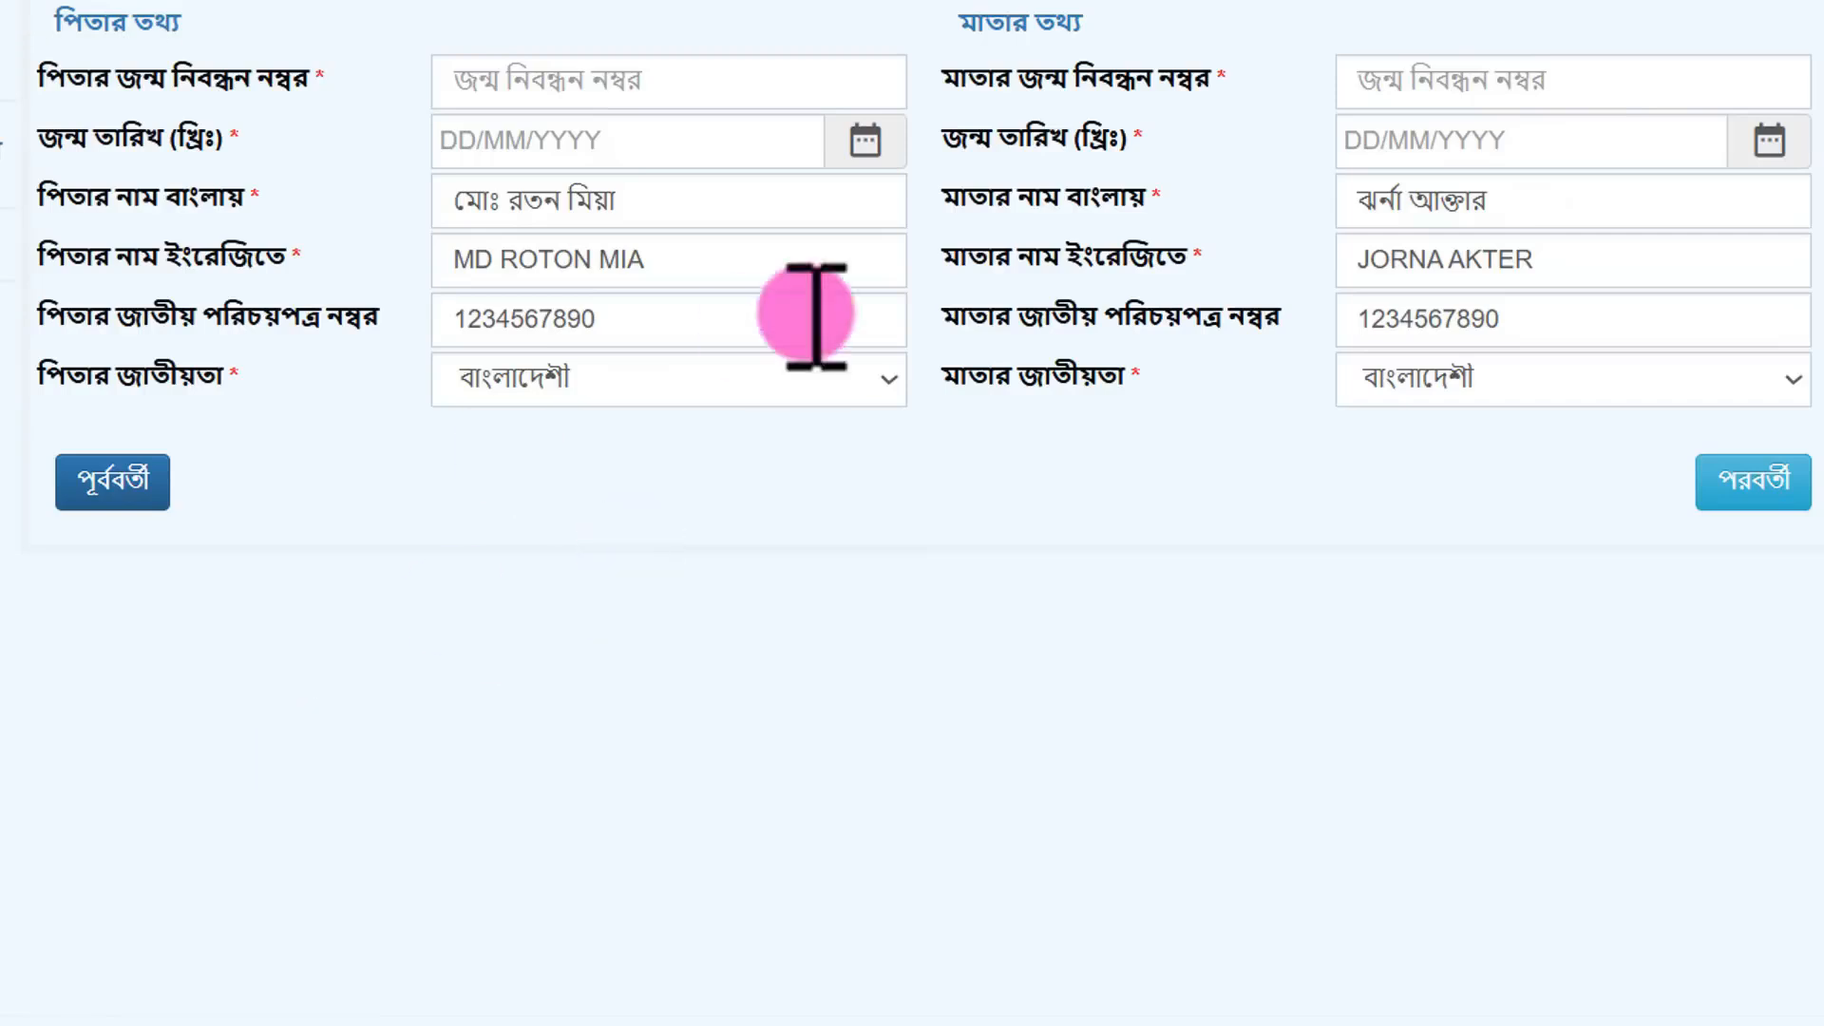
scroll(993, 304, "down", 2)
left_click(1755, 483)
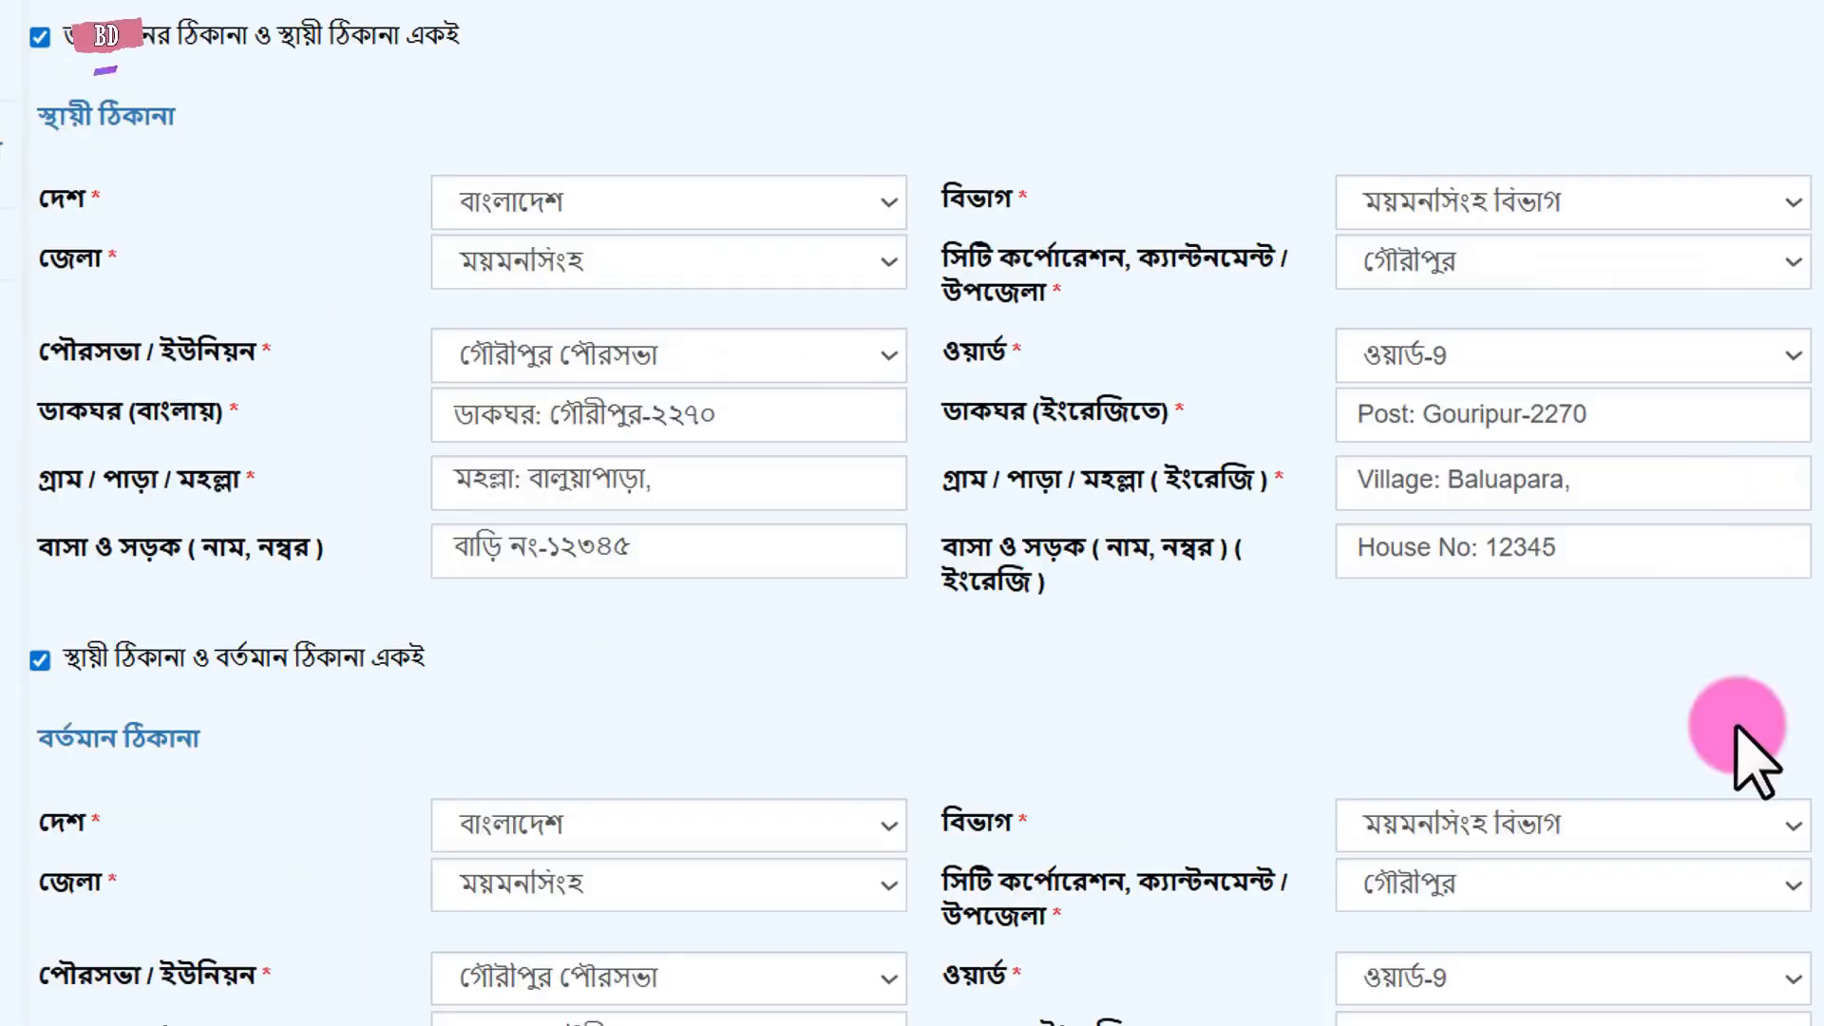
scroll(1746, 755, "down", 4)
left_click(1744, 902)
left_click(1739, 905)
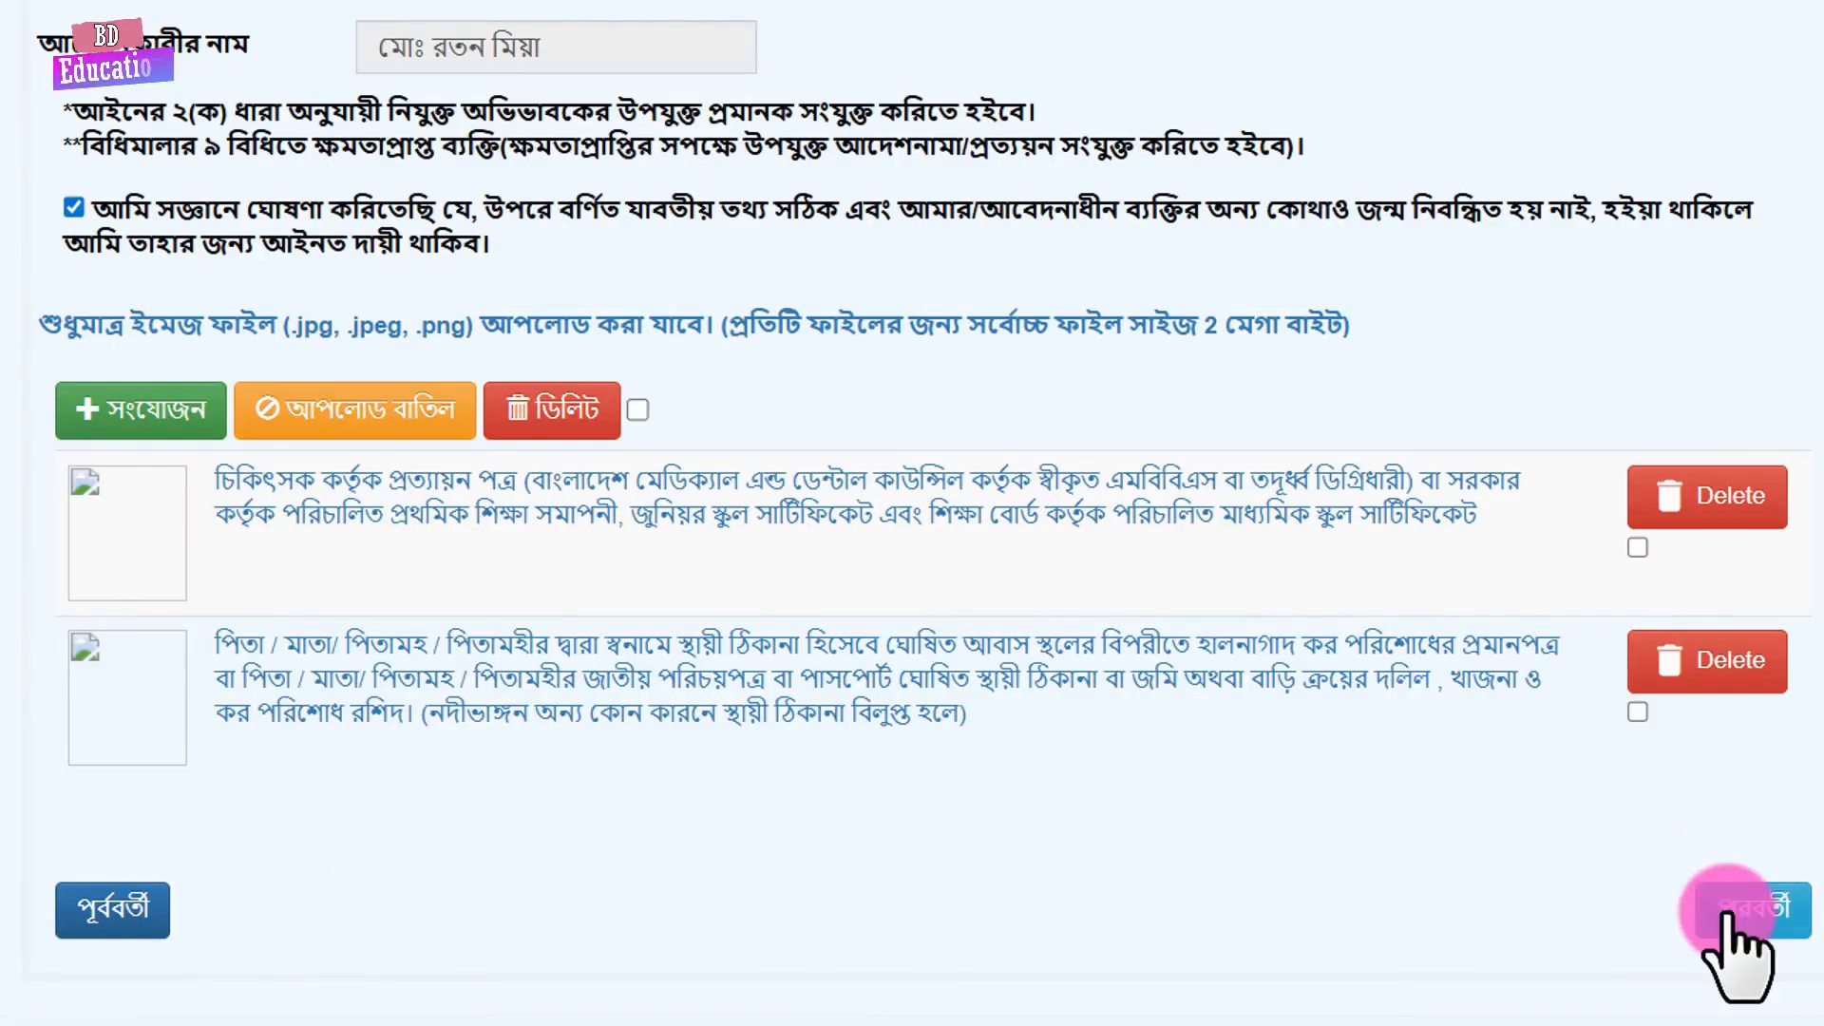
- Enter the applicant's phone number, request the OTP, enter the received OTP code, and submit the application
scroll(1292, 789, "down", 8)
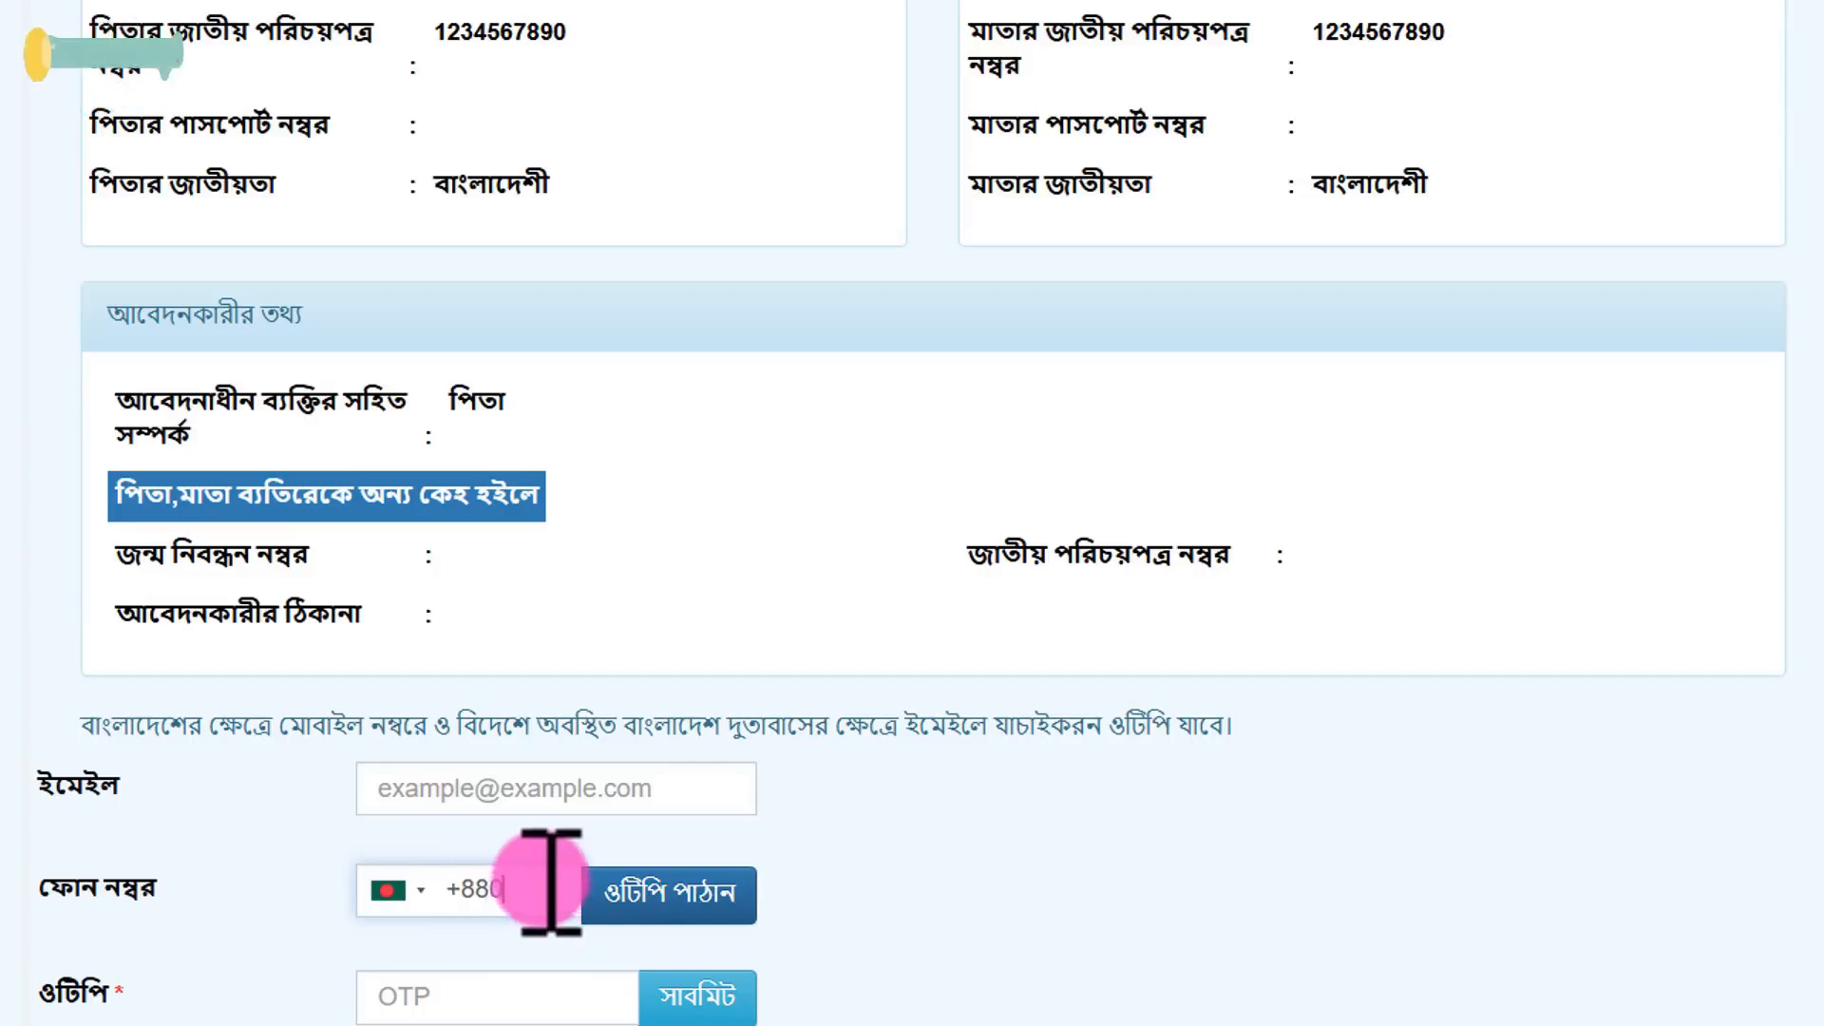
left_click(557, 883)
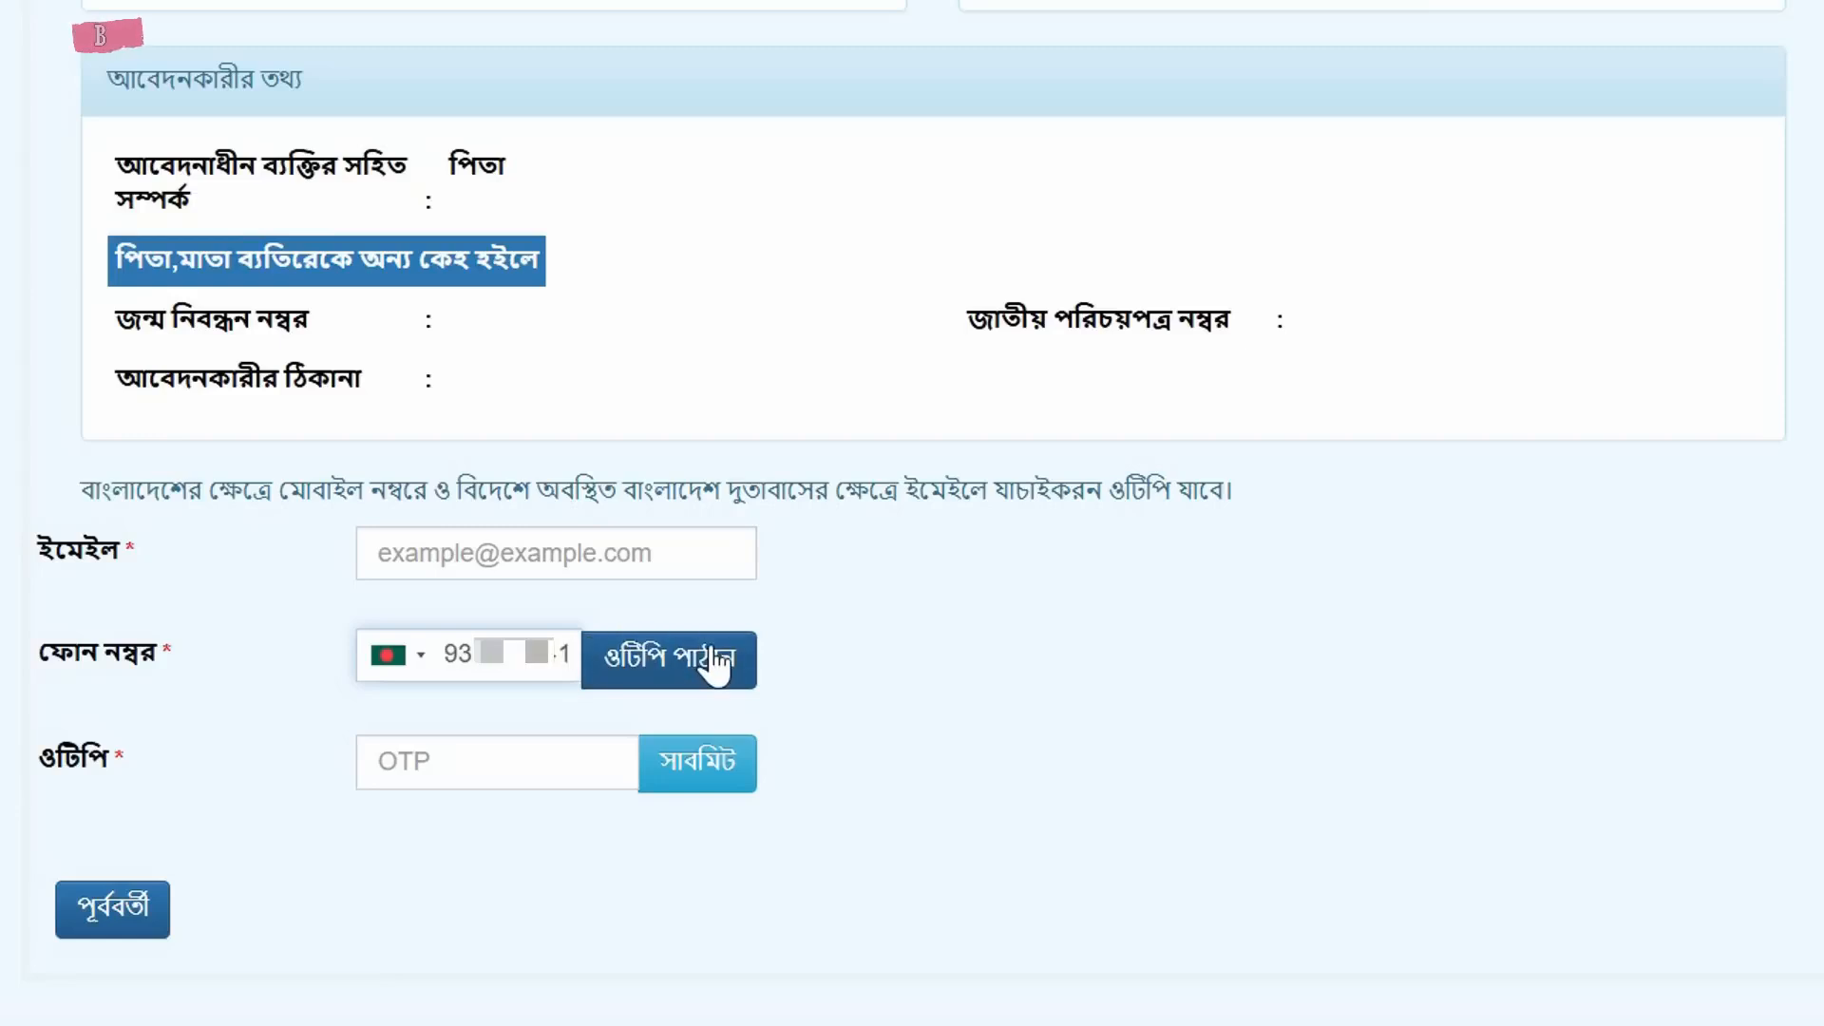
left_click(711, 663)
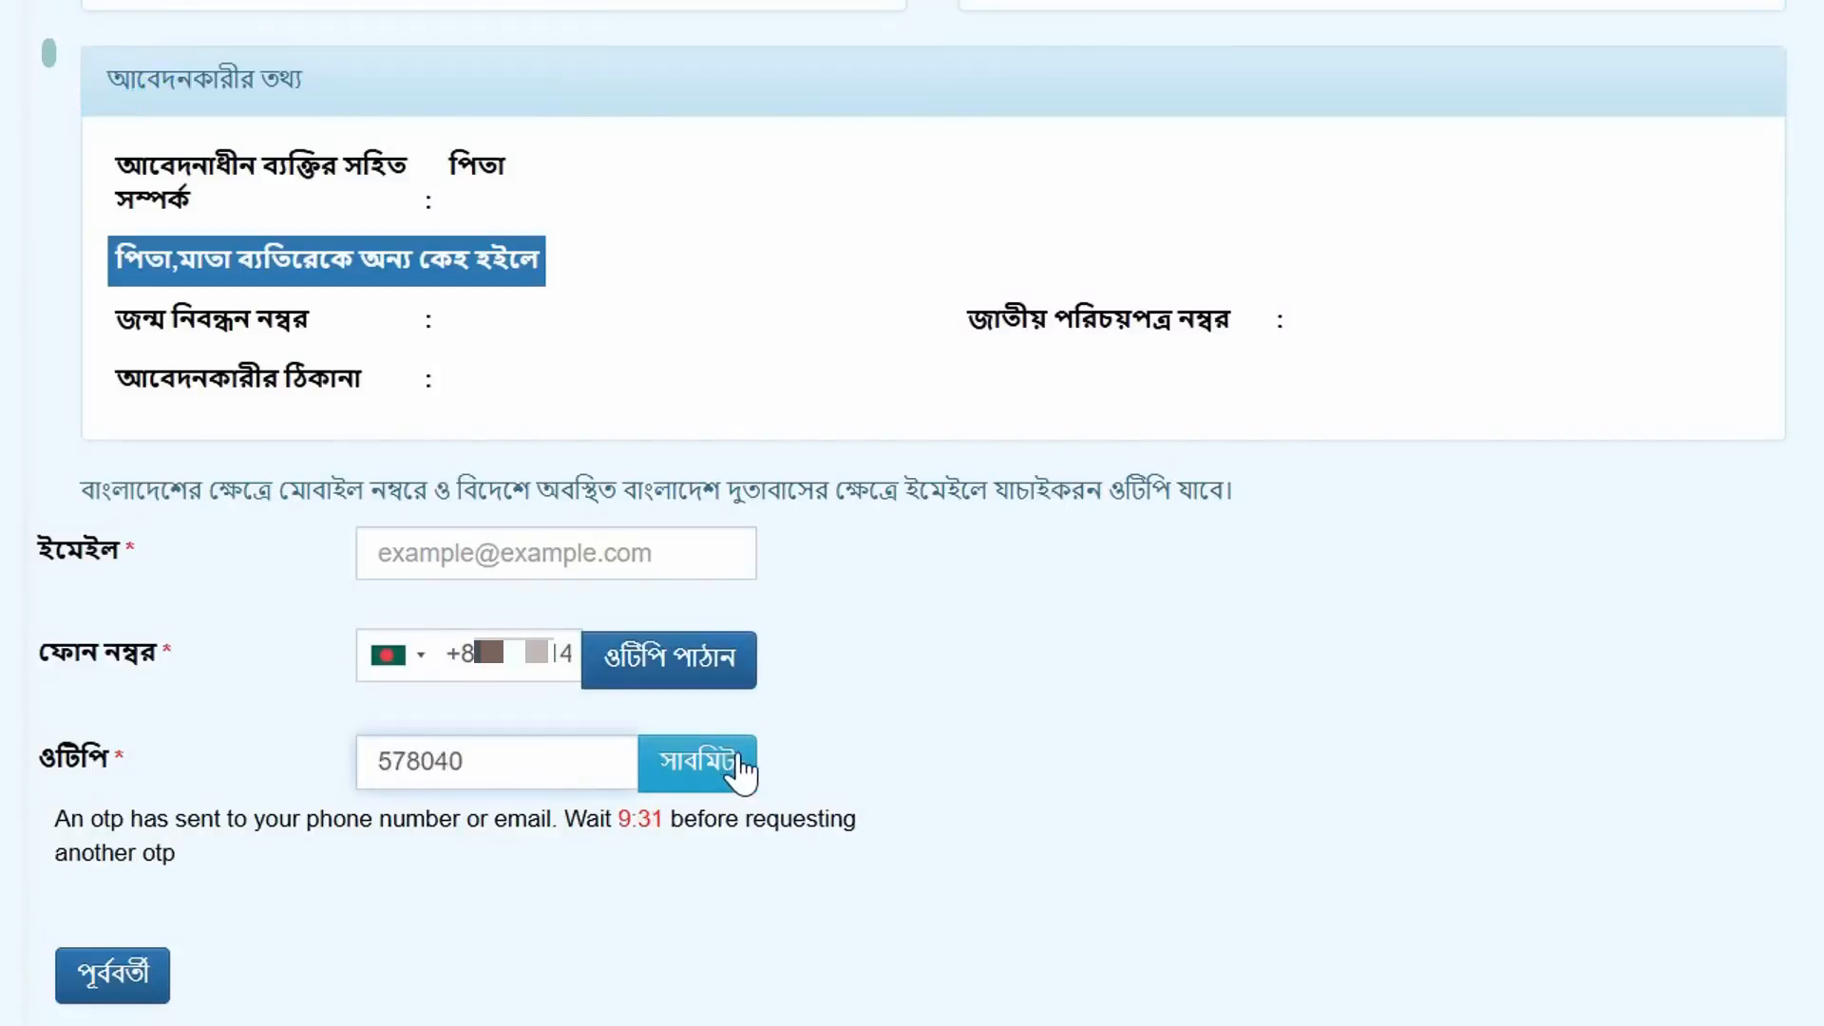
left_click(701, 762)
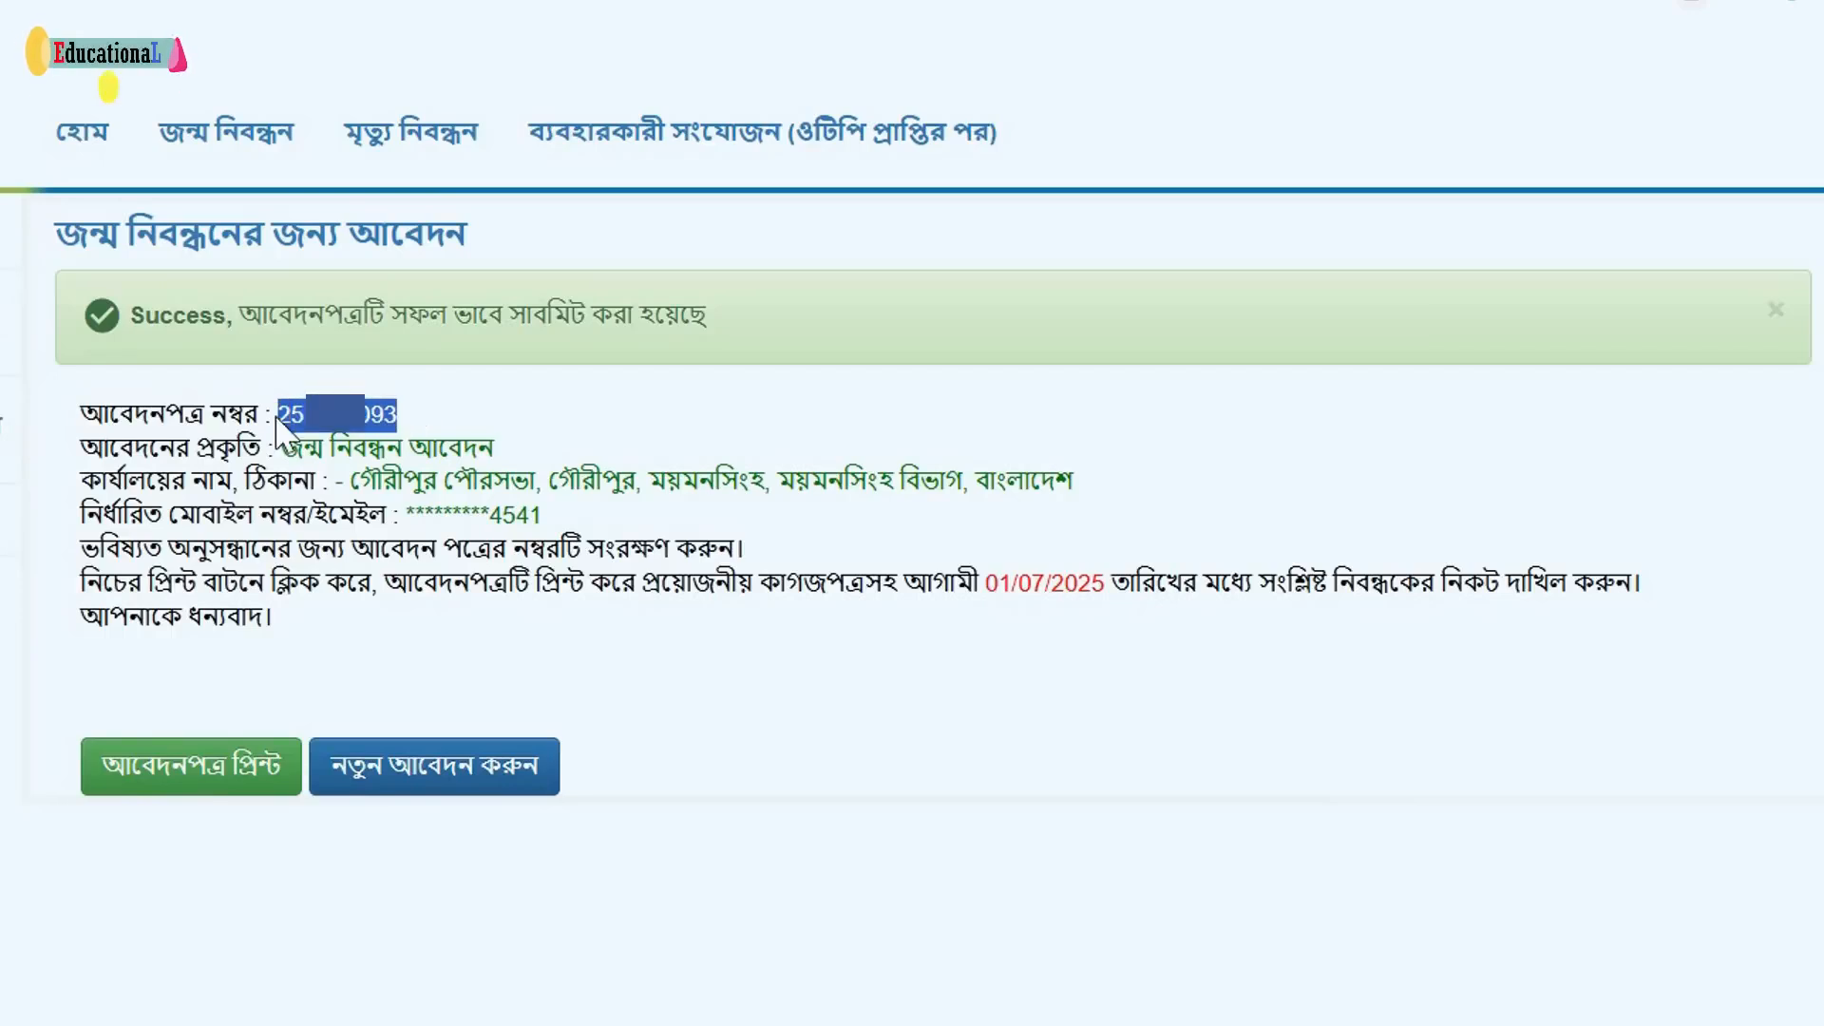
- Try the submitted application's print link in a new tab, and open the জন্ম নিবন্ধন আবেদন পত্র প্রিন্ট page instead
right_click(238, 775)
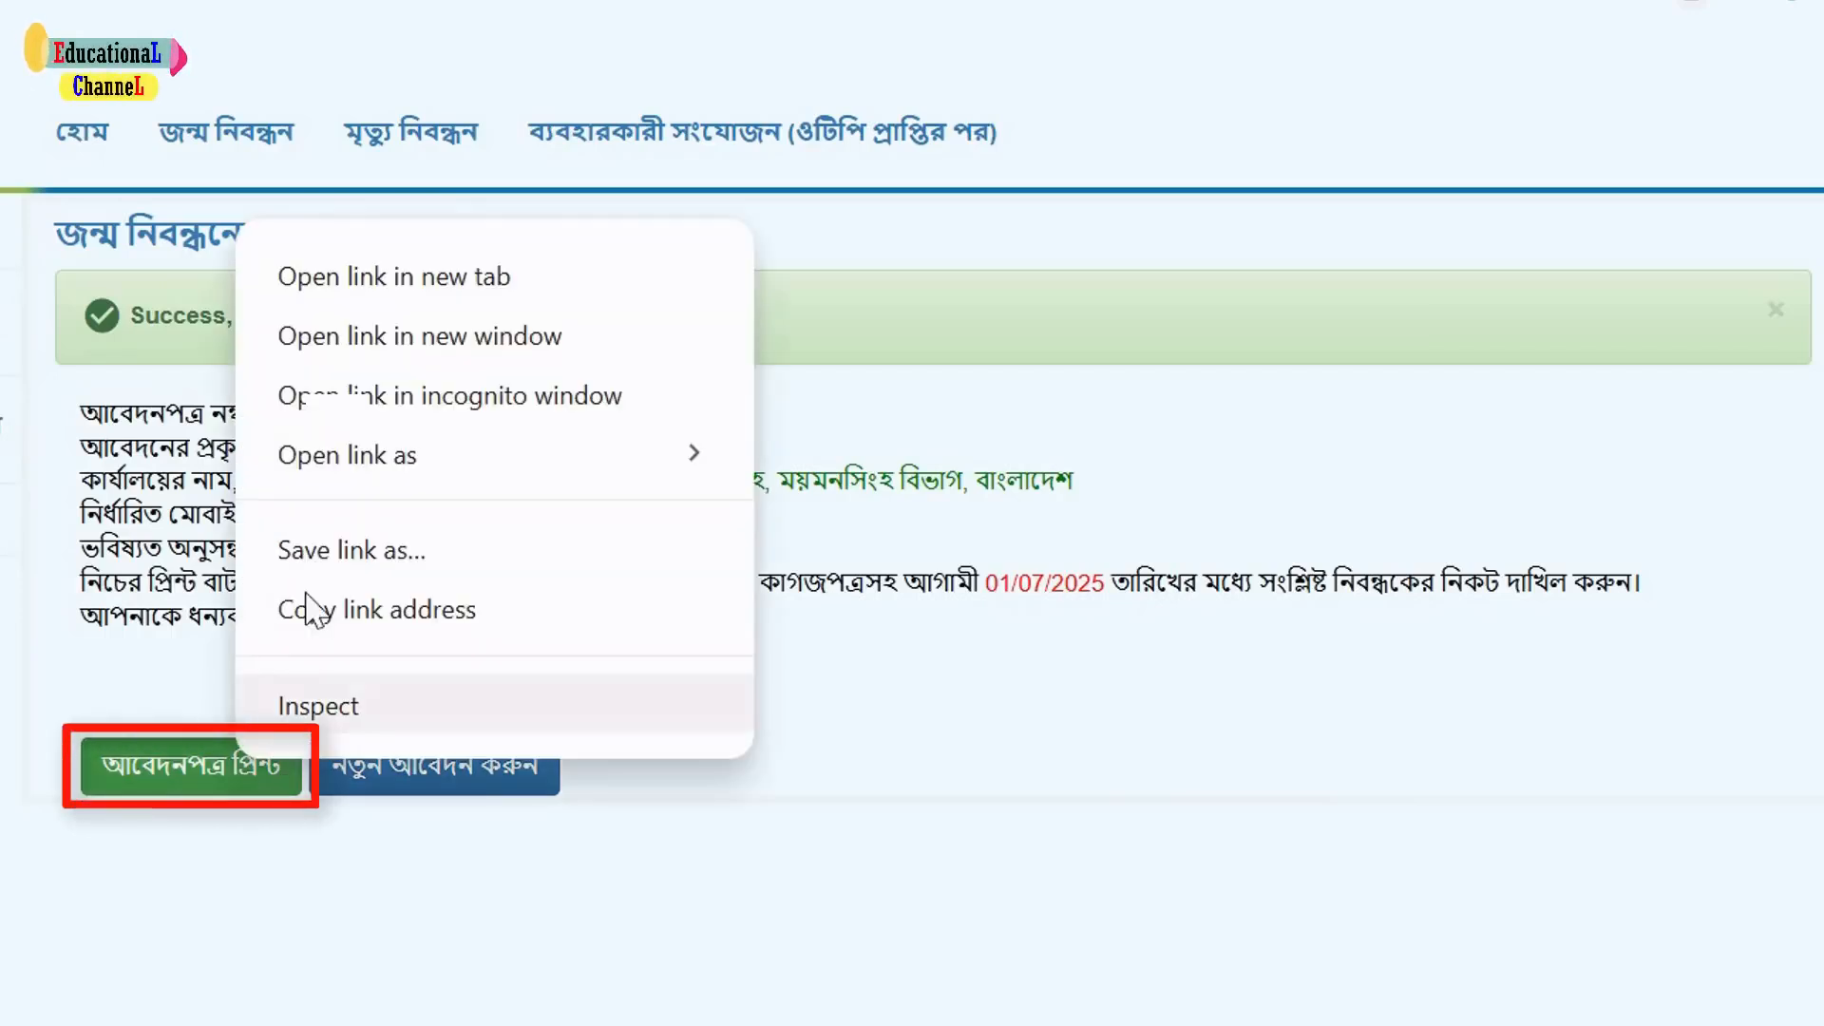
left_click(340, 296)
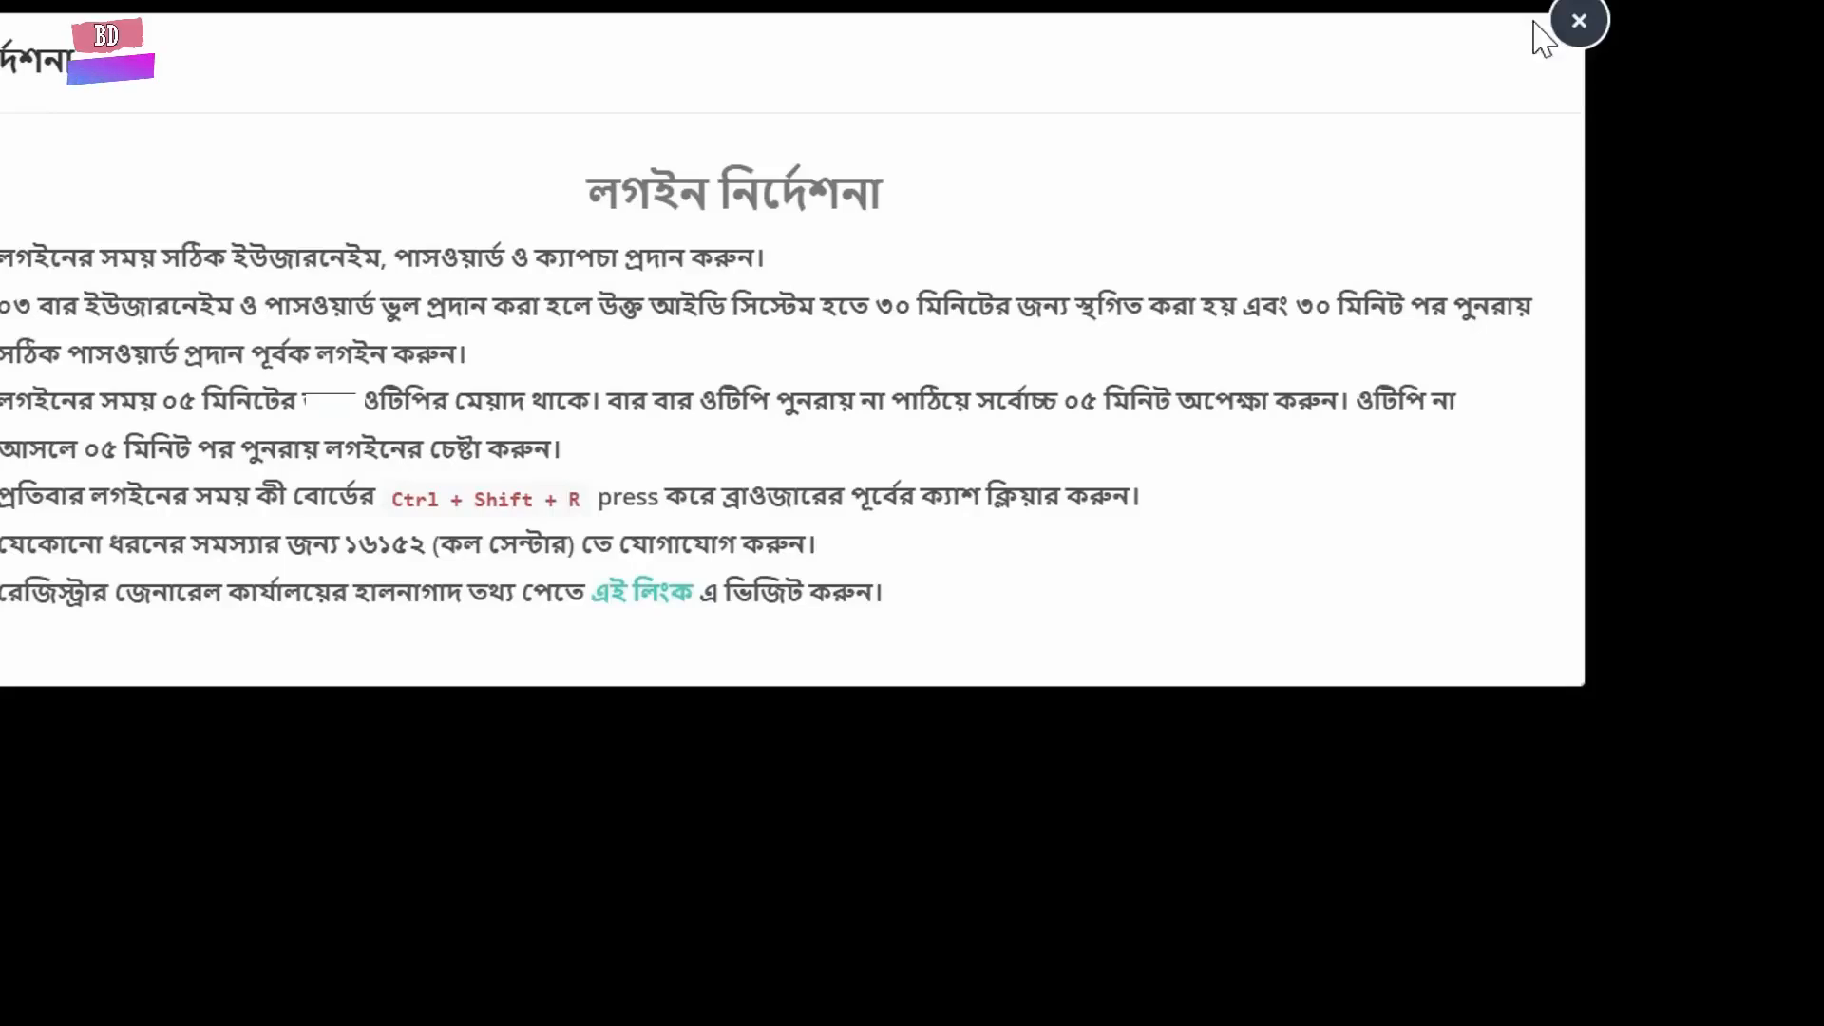
left_click(1573, 23)
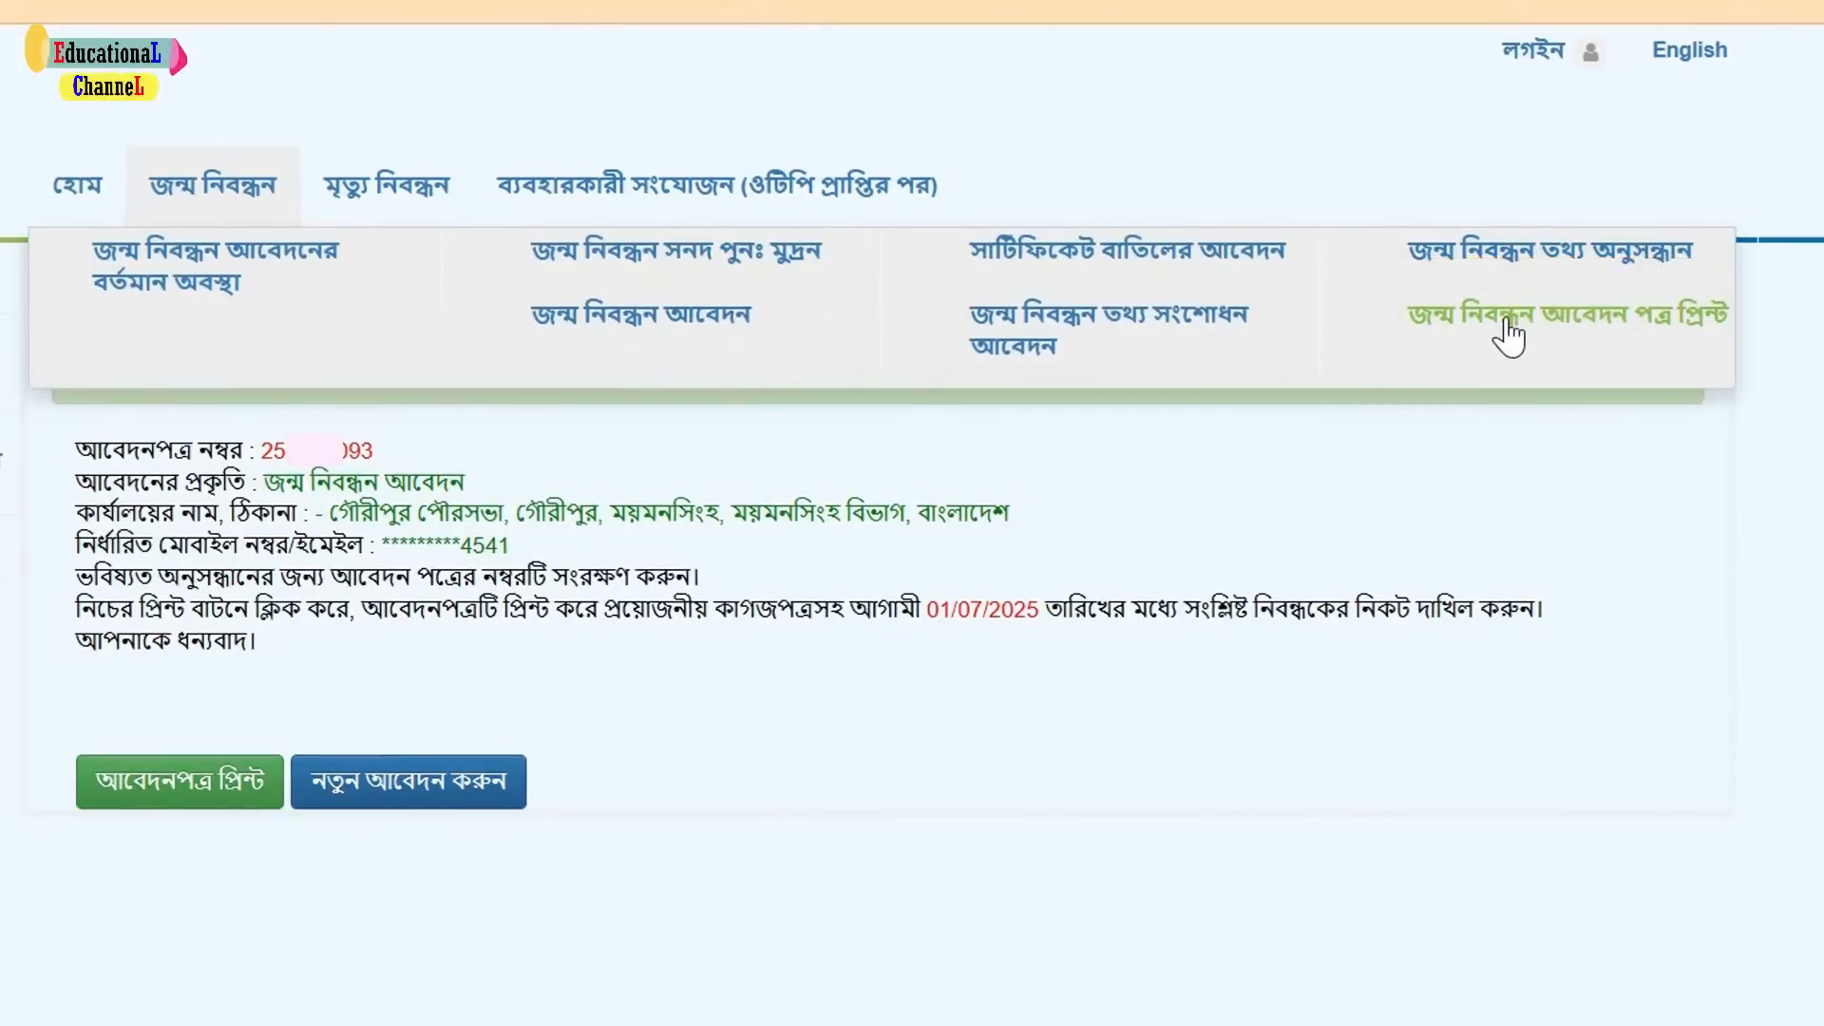
left_click(1508, 335)
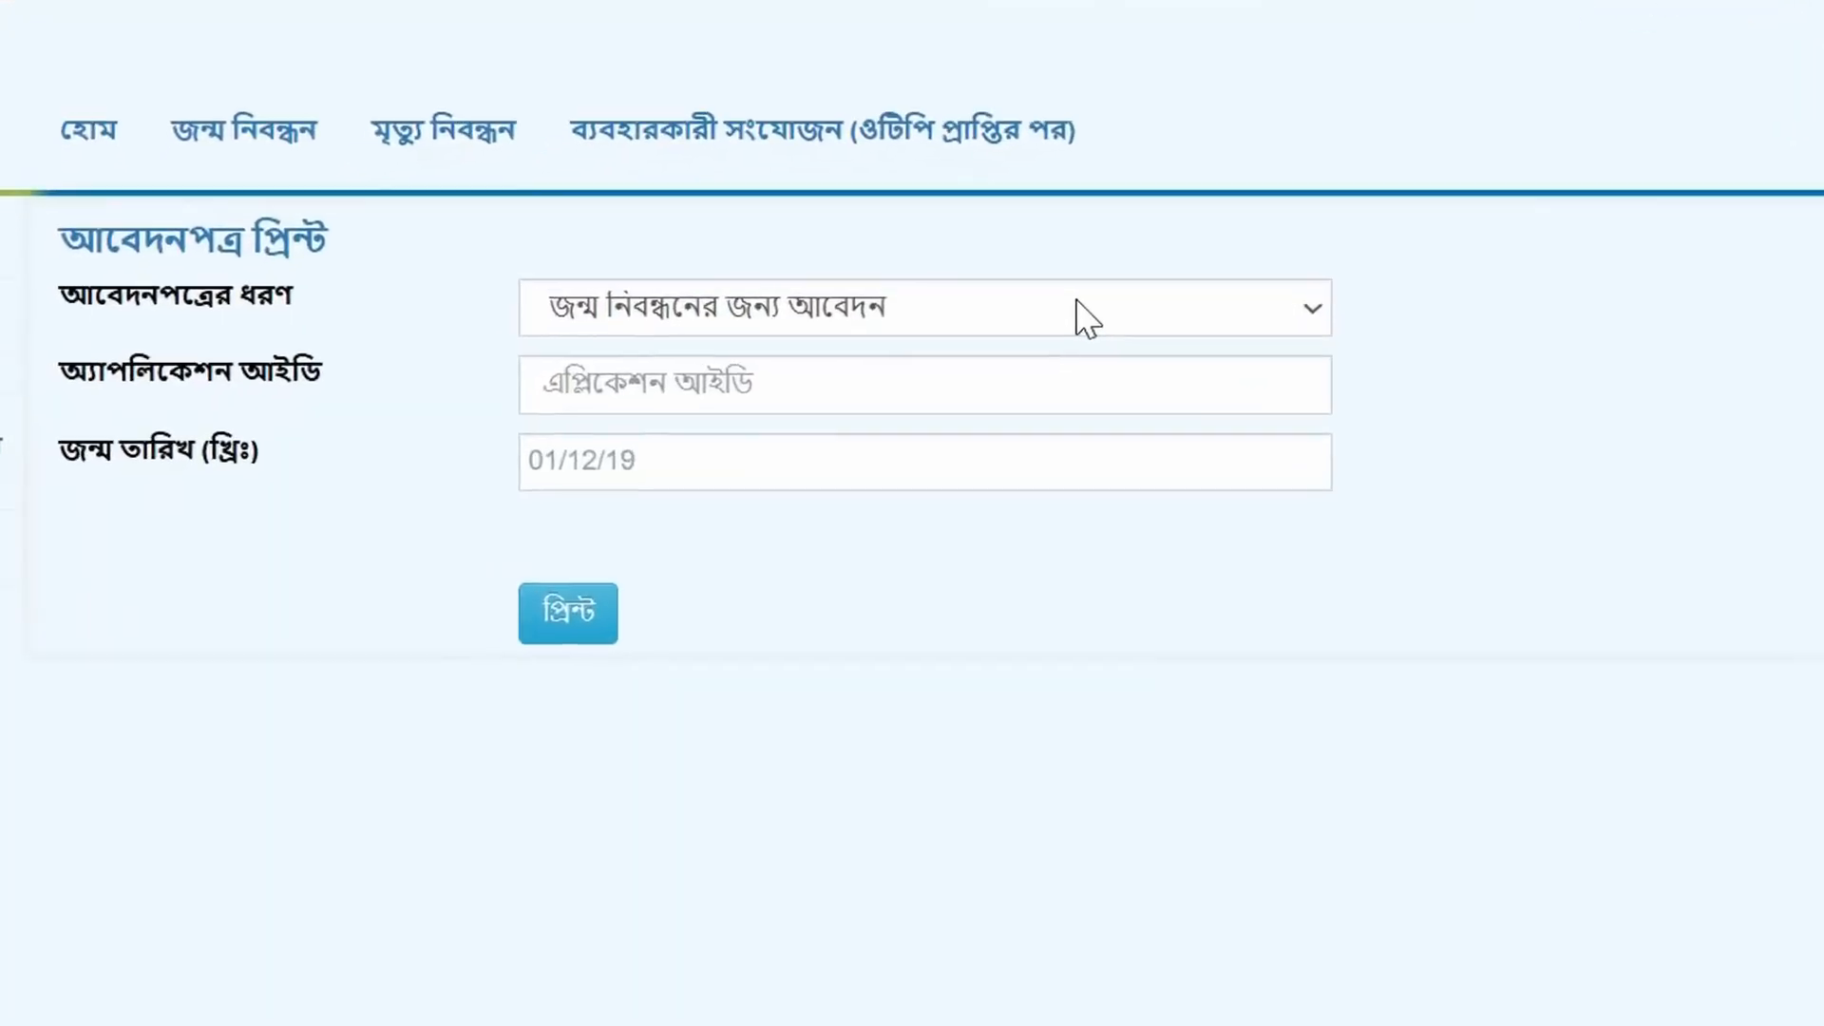
- Choose জন্ম নিবন্ধনের জন্য আবেদন as the application type and paste the submitted application's ID
left_click(1097, 350)
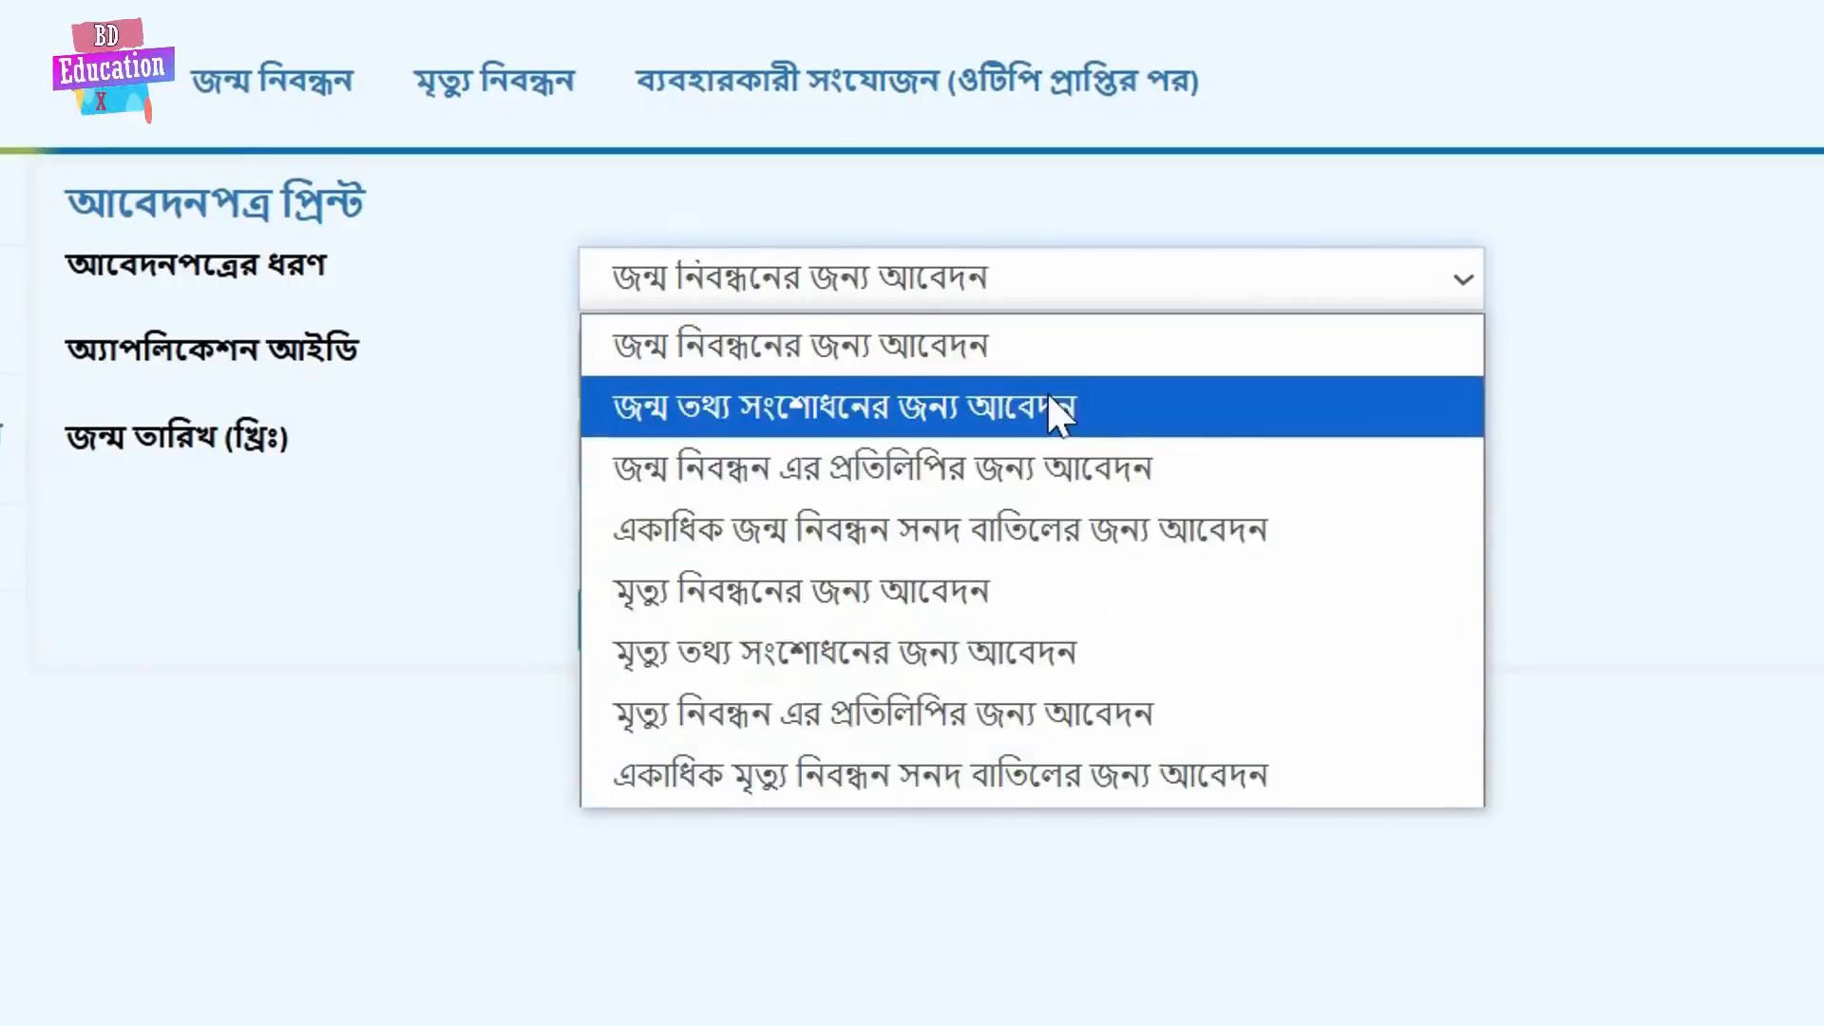
left_click(1045, 368)
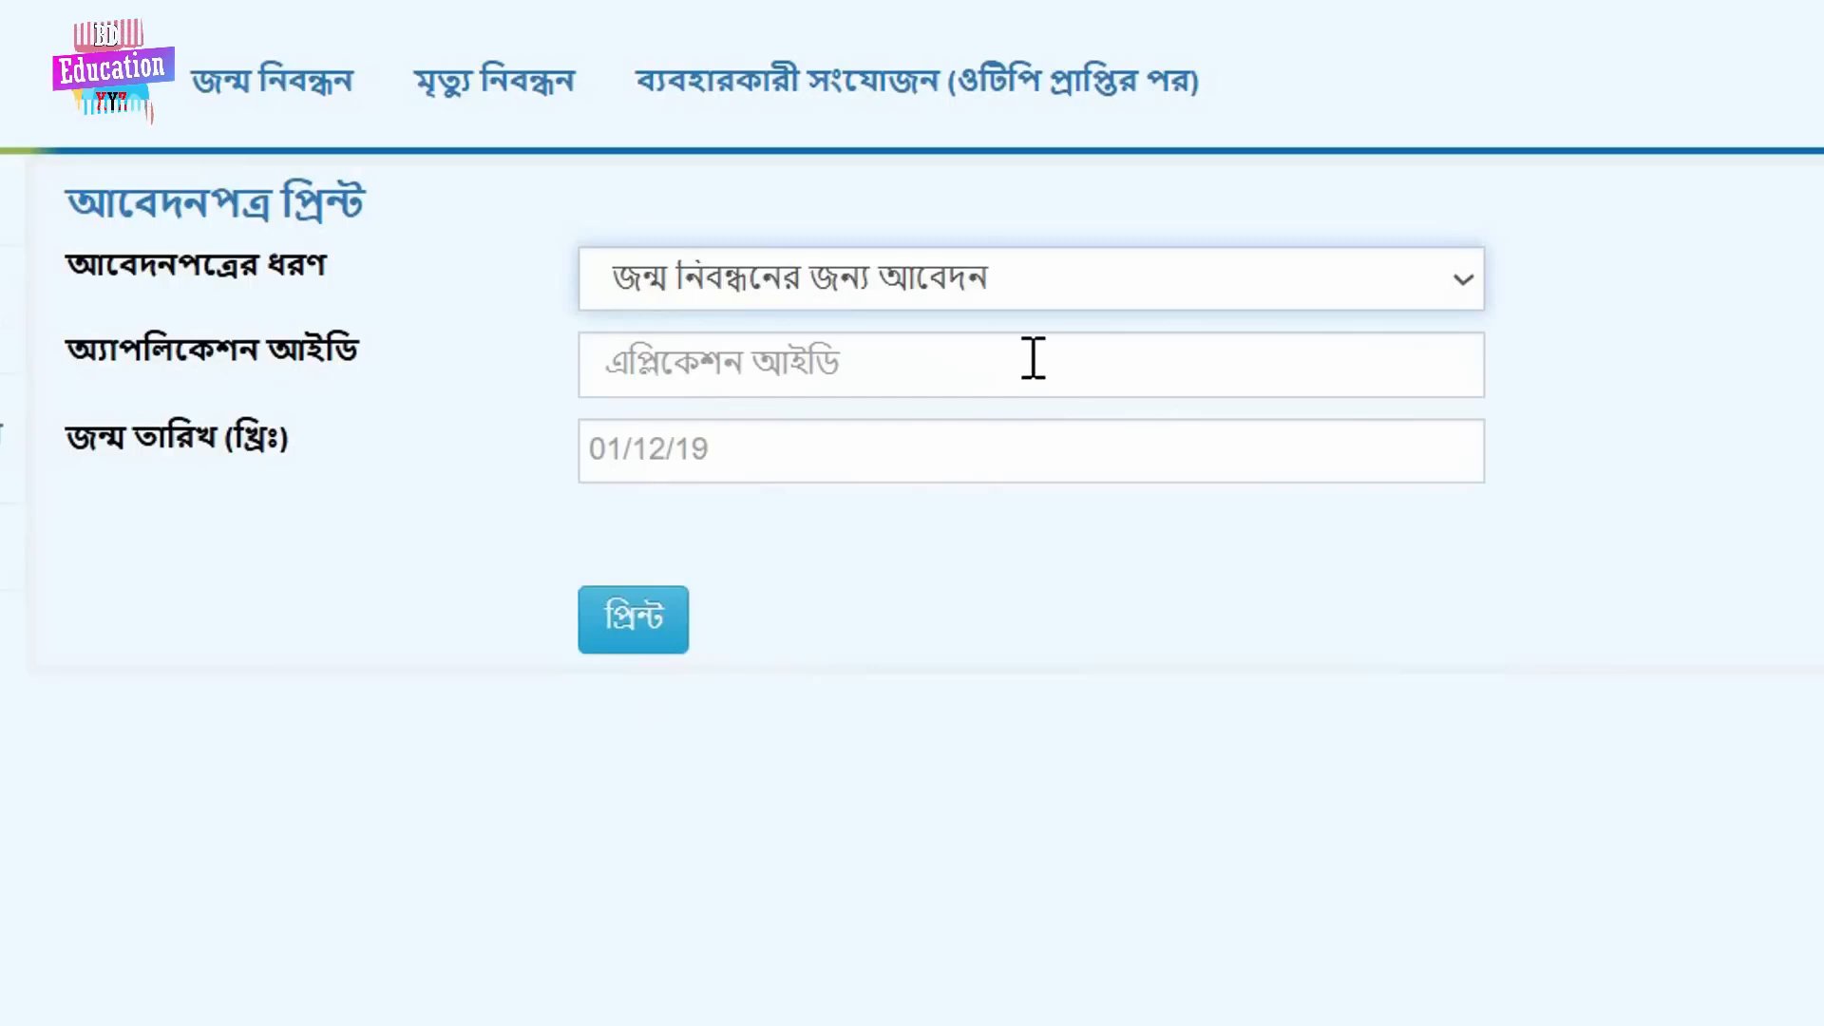
left_click(1034, 360)
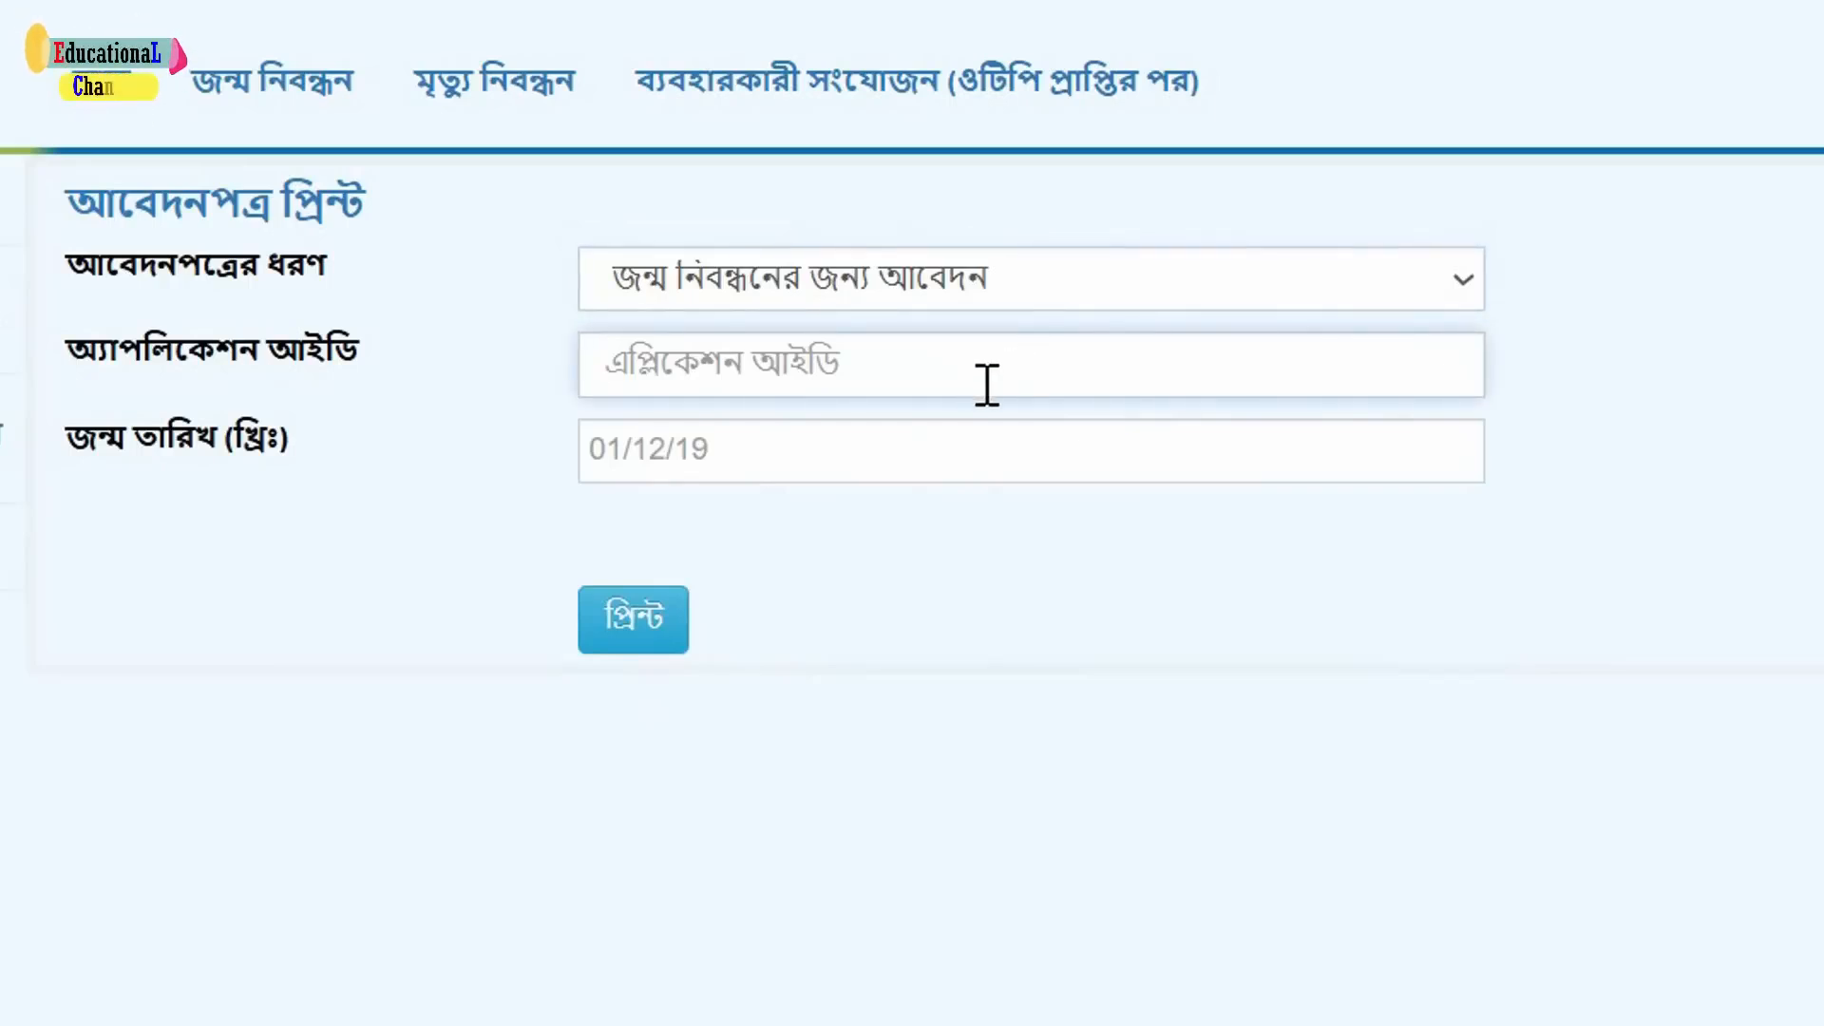
key("ctrl+v")
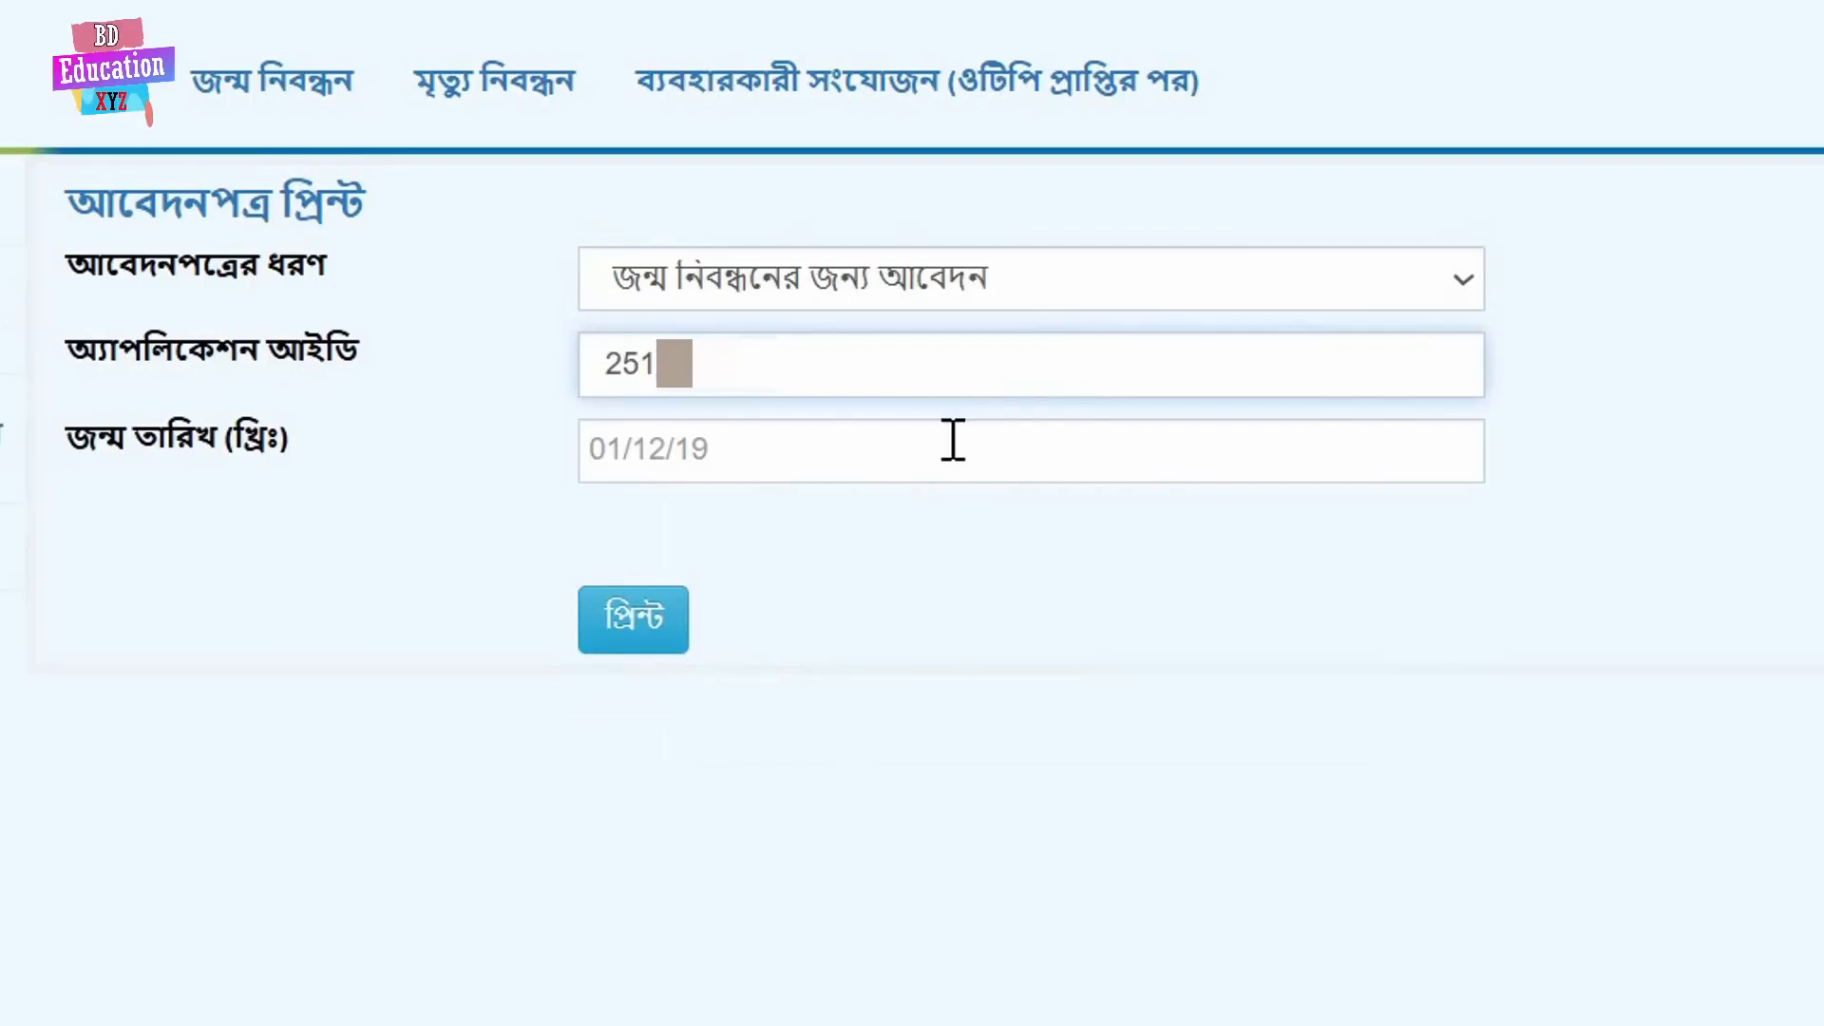
- Enter the registered person's date of birth and open the printable application form
left_click(1010, 435)
type("15/0")
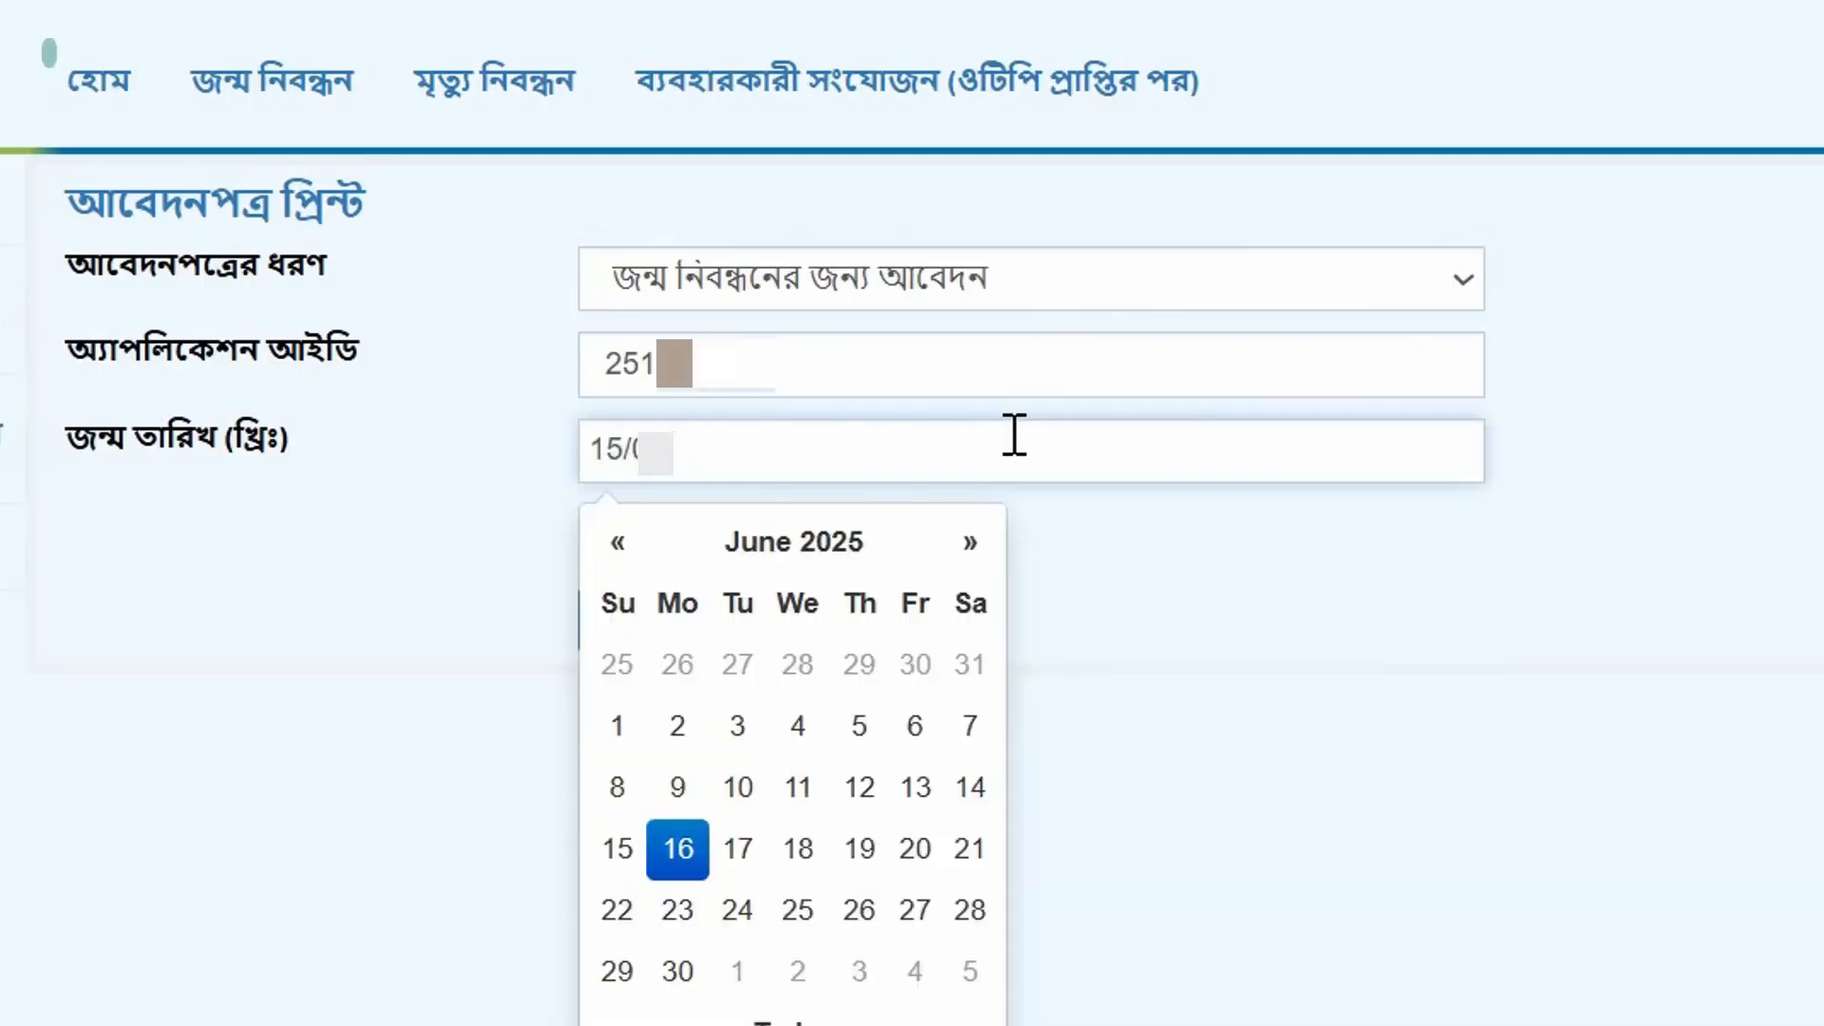
type("5/2018")
left_click(1037, 558)
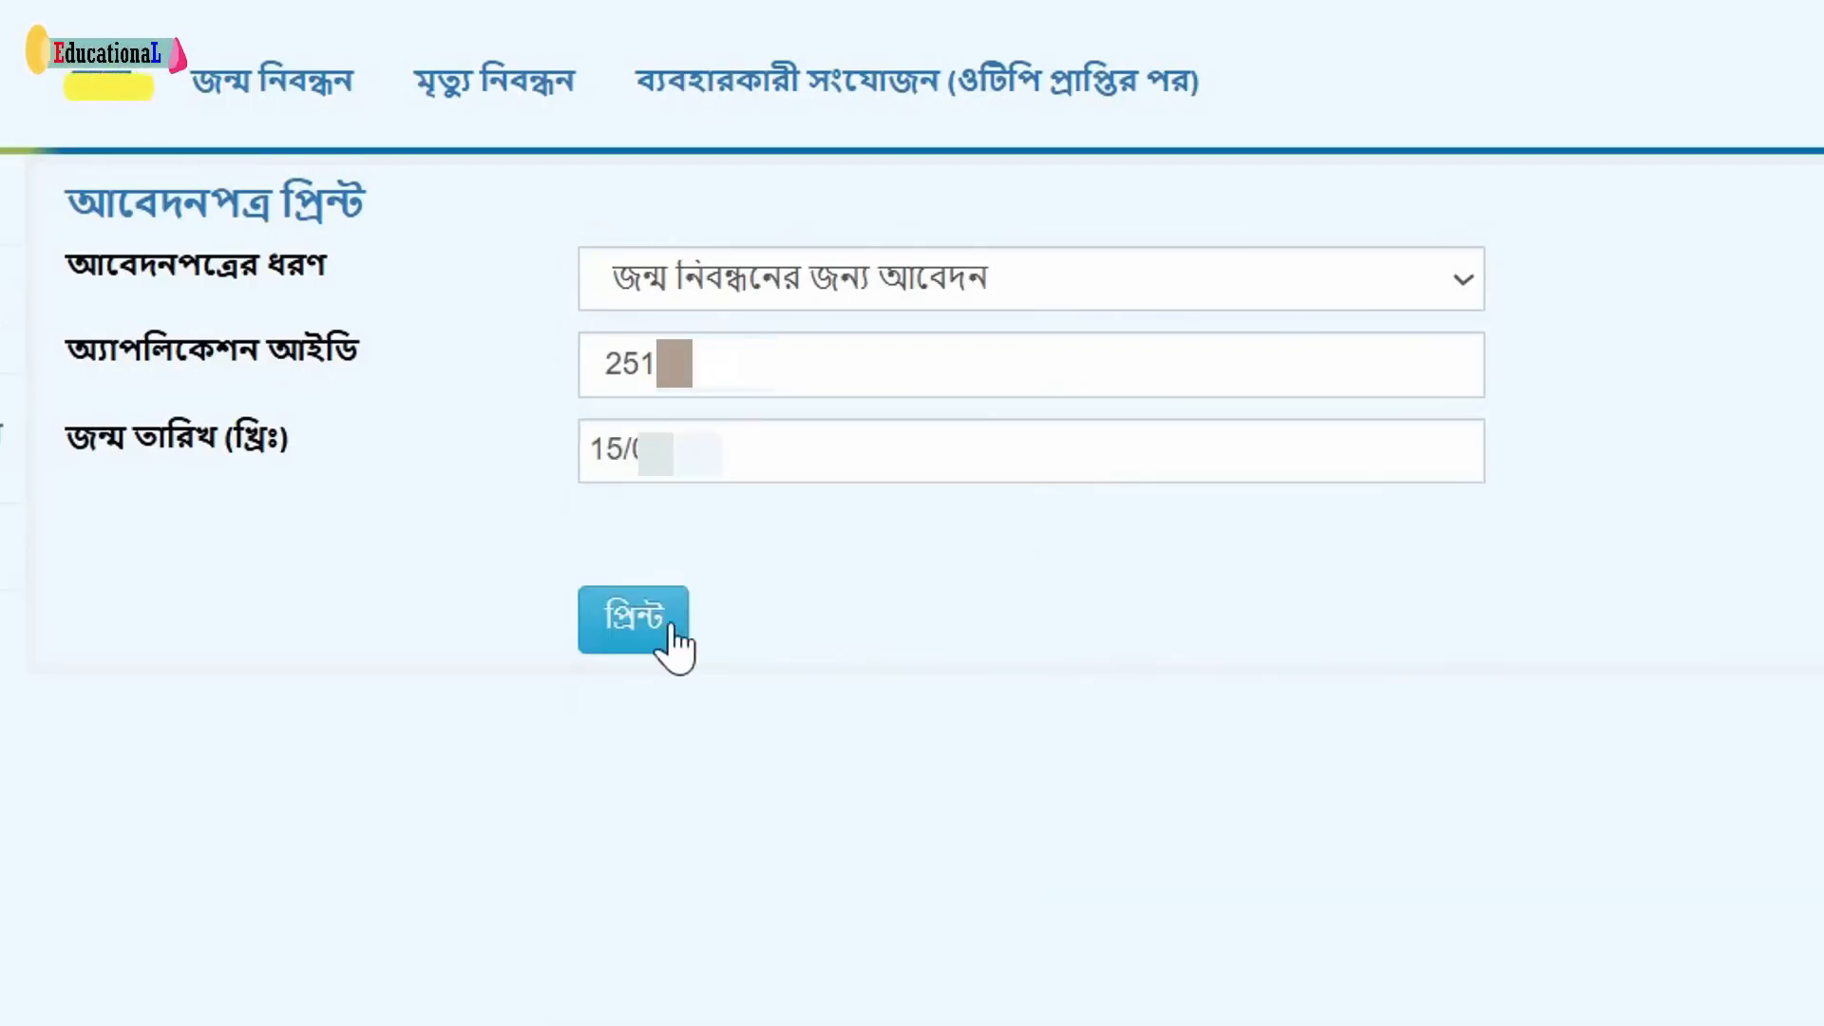
left_click(672, 629)
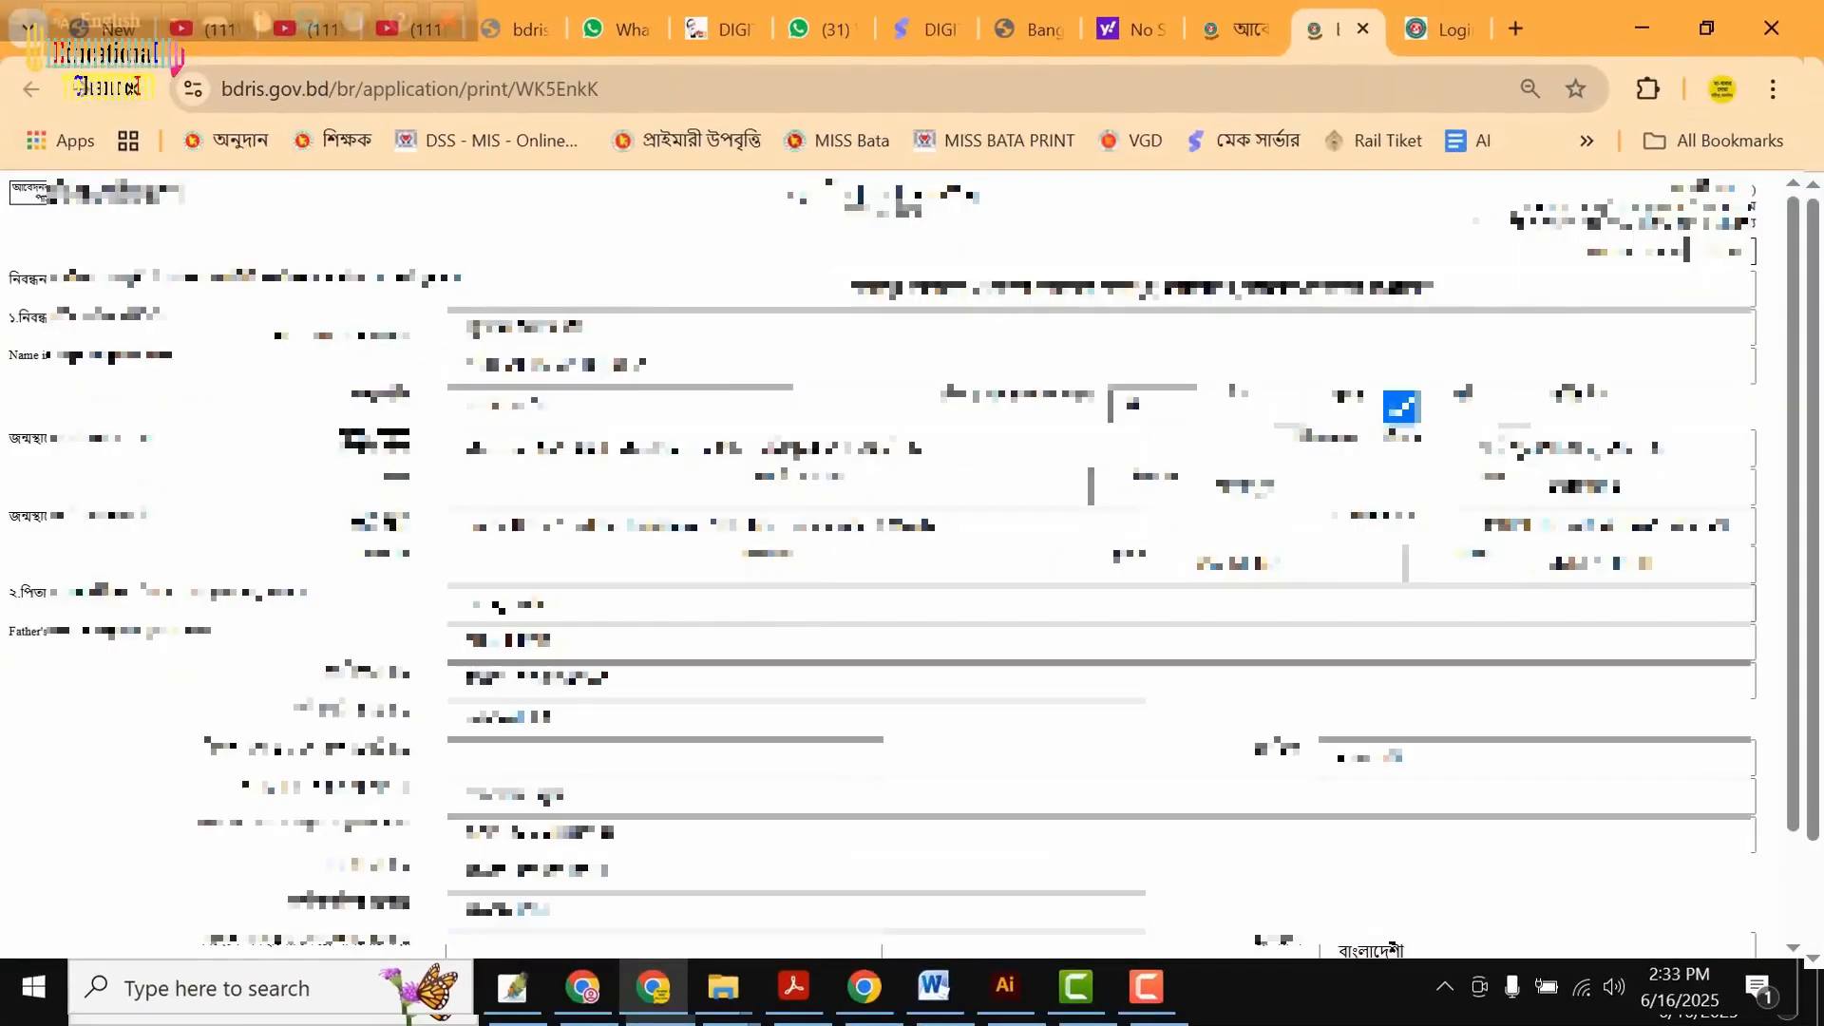